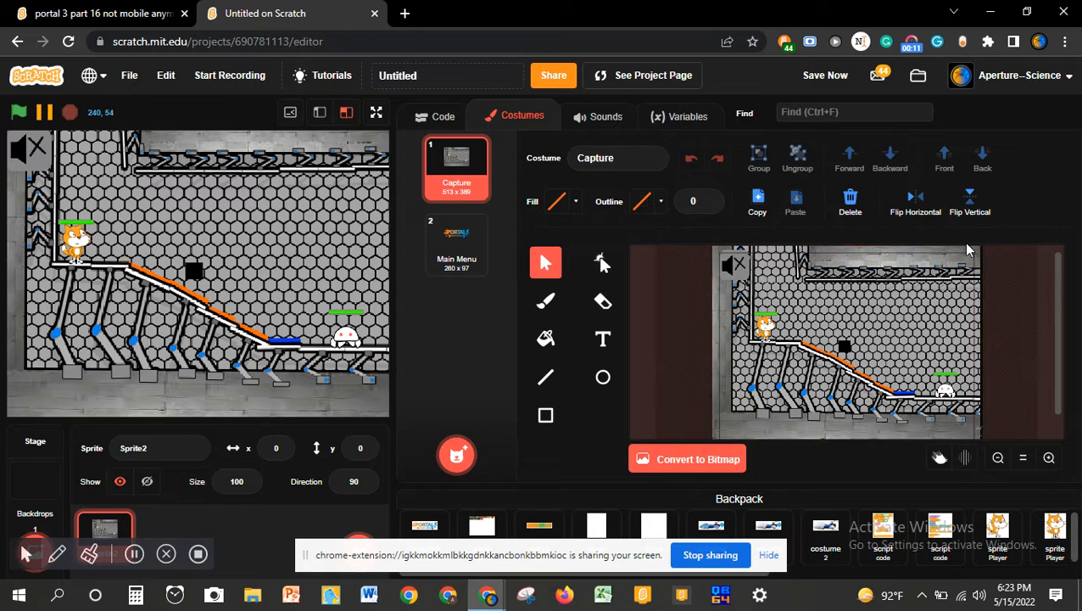
- Open the Main Menu costume and group all parts of the PORTAL Scratch Edition logo
click(456, 240)
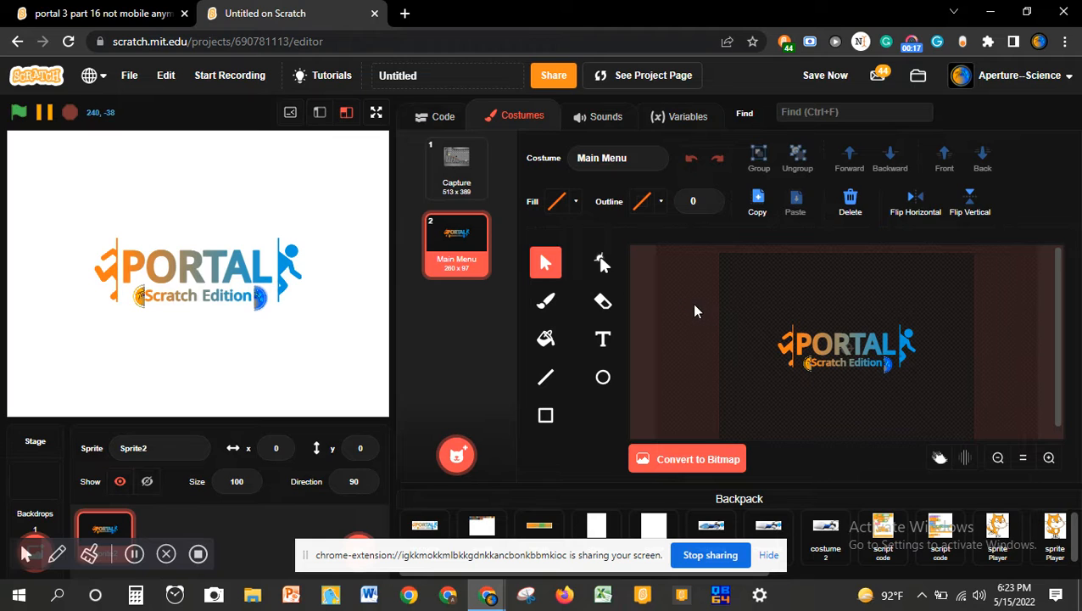
drag(695, 305, 1070, 503)
click(758, 155)
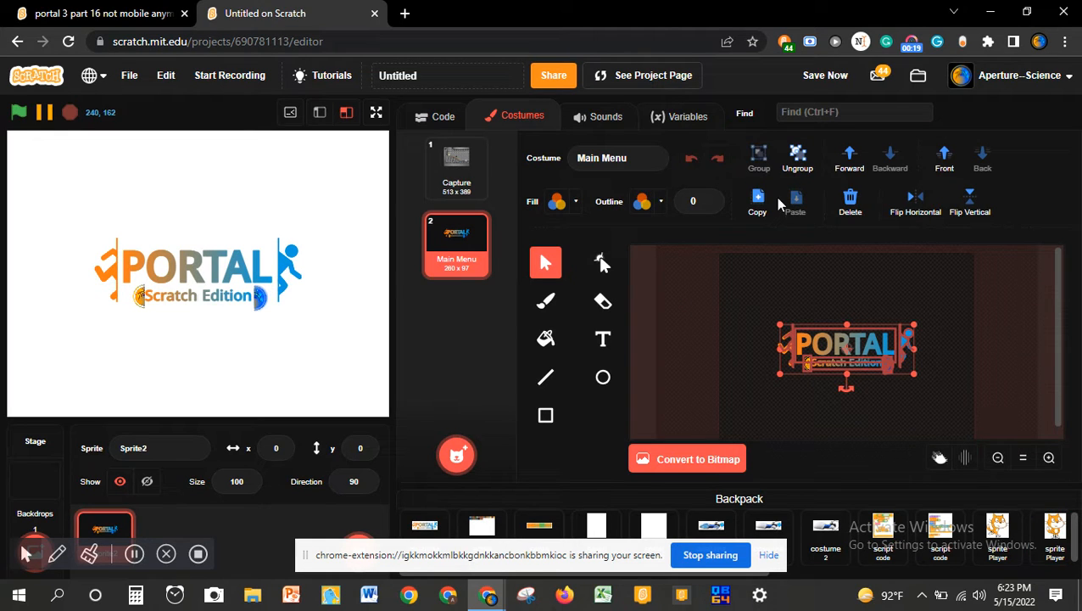
- Copy the screenshot from the Capture costume into the Main Menu costume and send it behind the logo
click(476, 163)
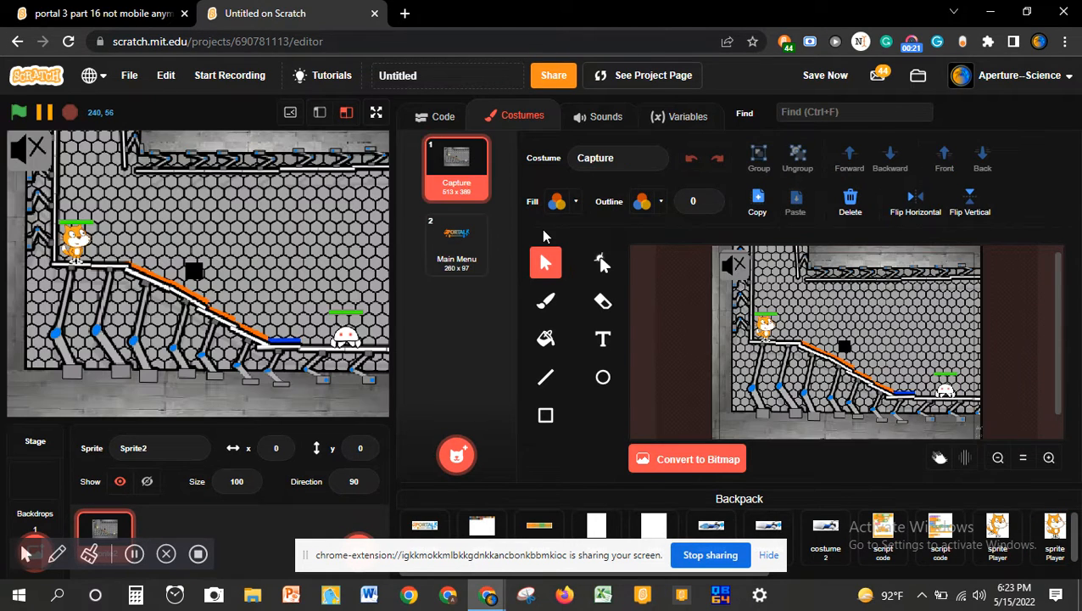
click(451, 249)
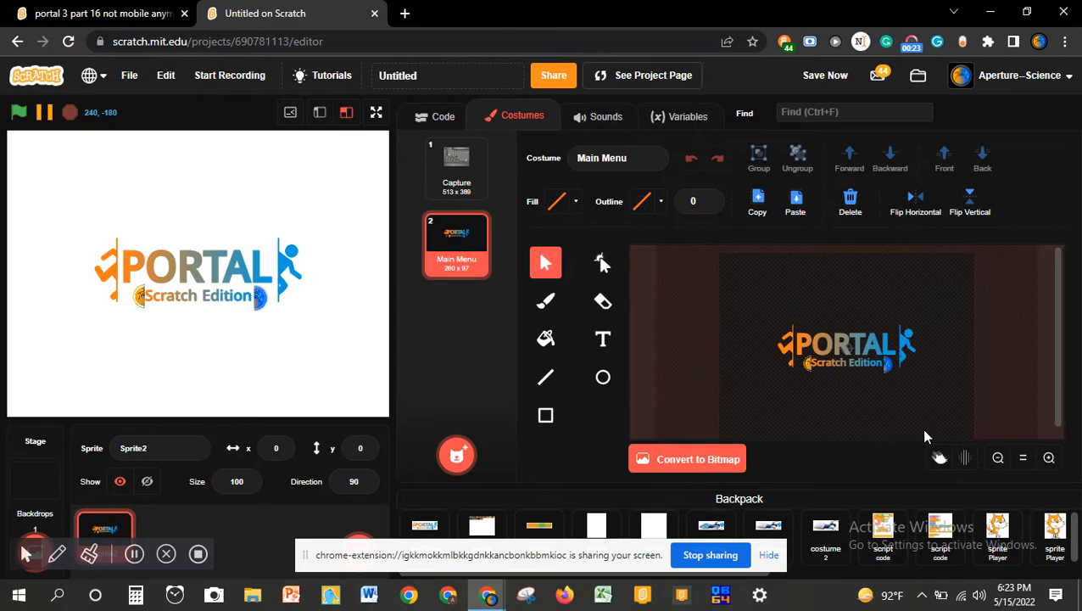
key(ctrl+v)
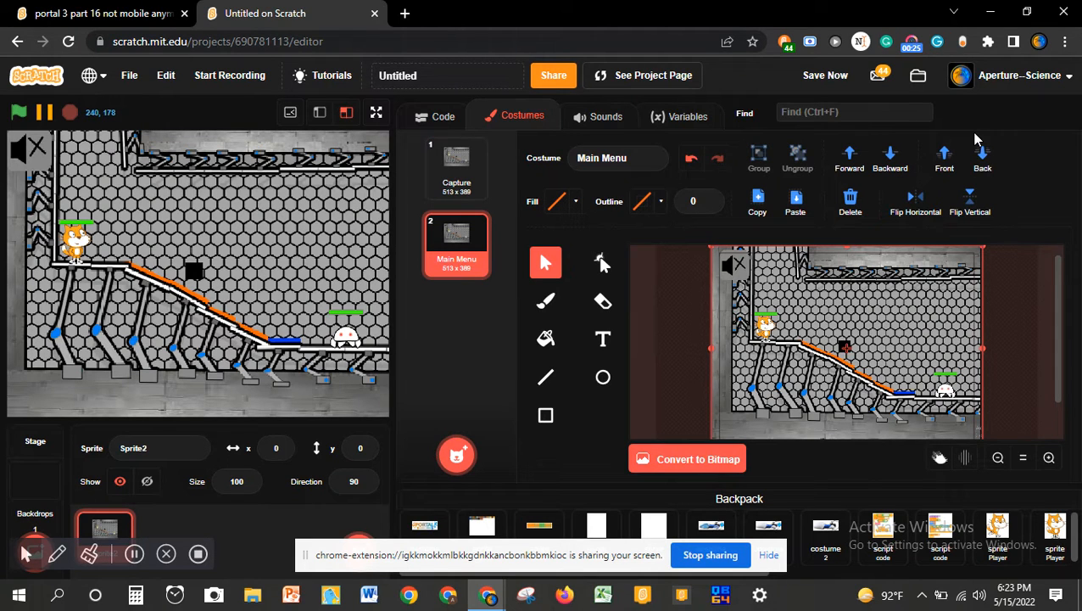
click(982, 156)
- Delete the pasted screenshot from the Main Menu costume and regroup the logo parts
click(884, 349)
click(885, 348)
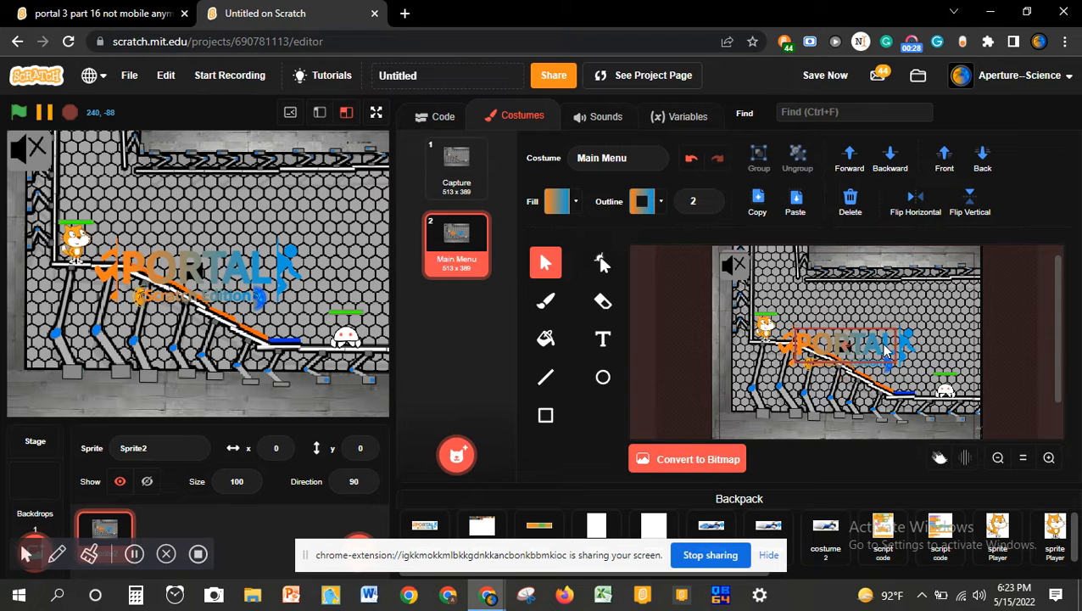
click(972, 347)
key(Delete)
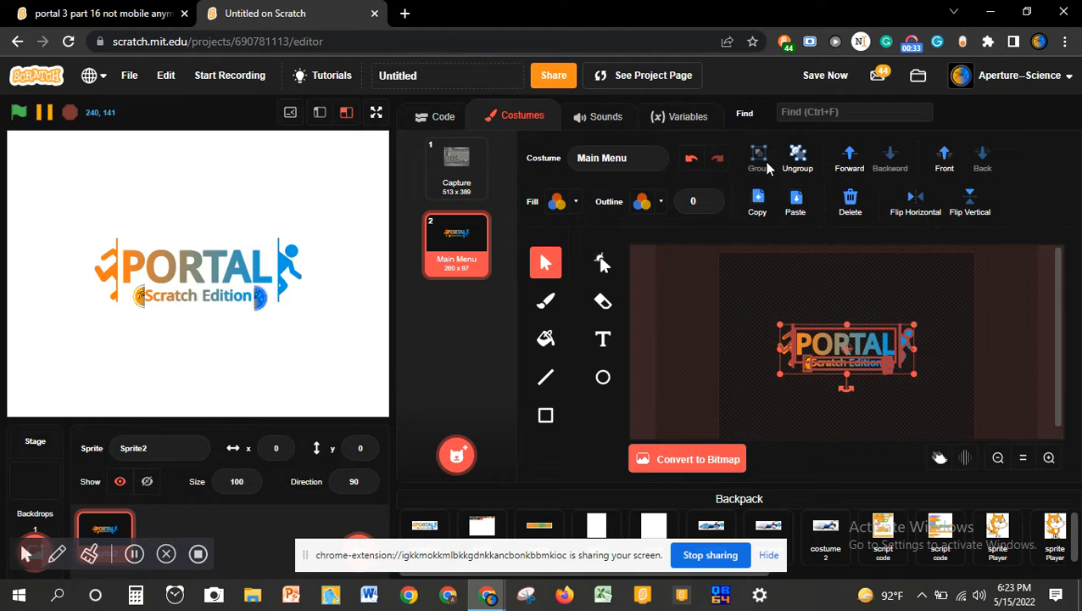
- Place the screenshot behind the logo again and move the logo to the upper-right part of the canvas
key(ctrl+z)
click(983, 157)
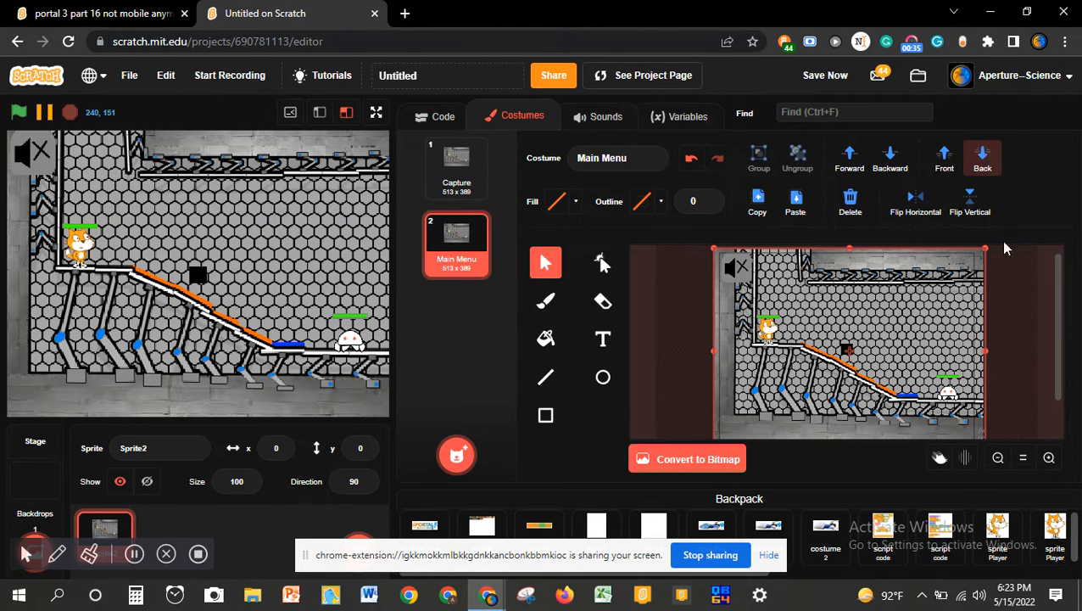
drag(908, 351, 966, 309)
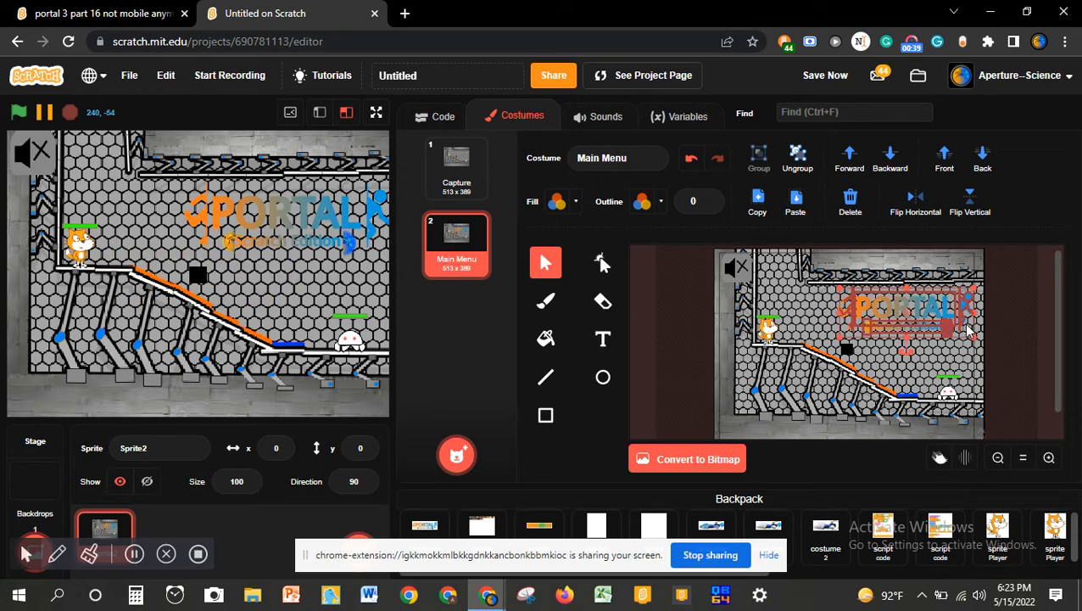
- Remove the background screenshot from the Main Menu costume, leaving only the logo
click(893, 370)
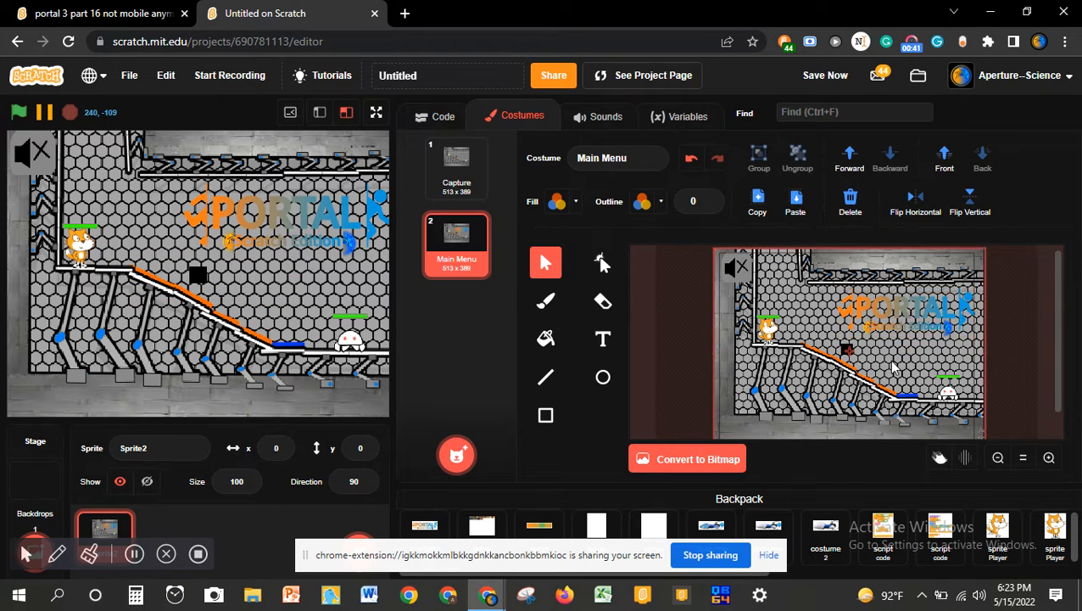
key(Delete)
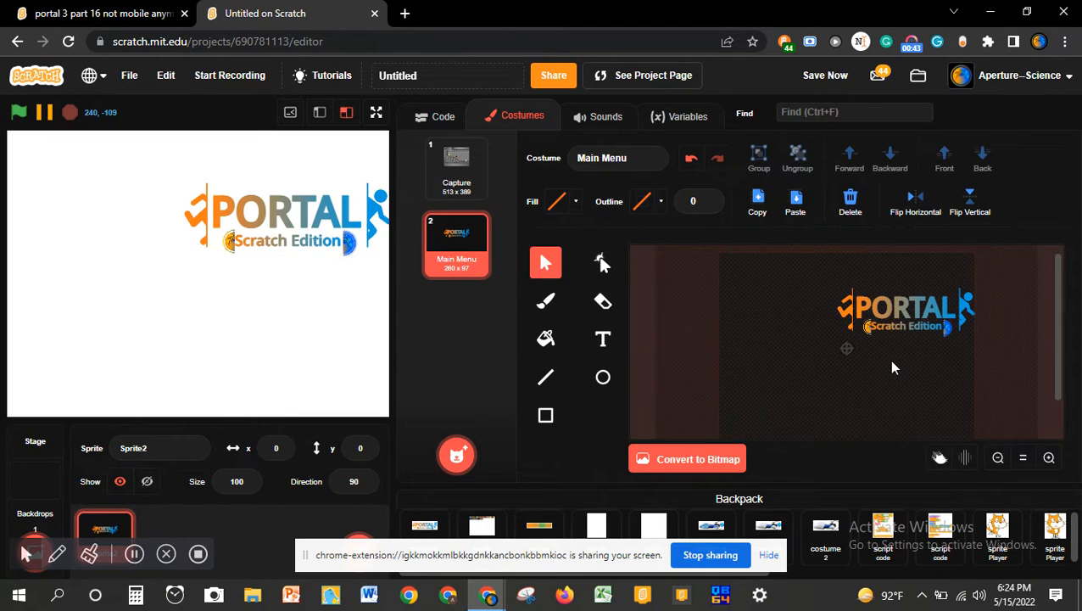
click(456, 165)
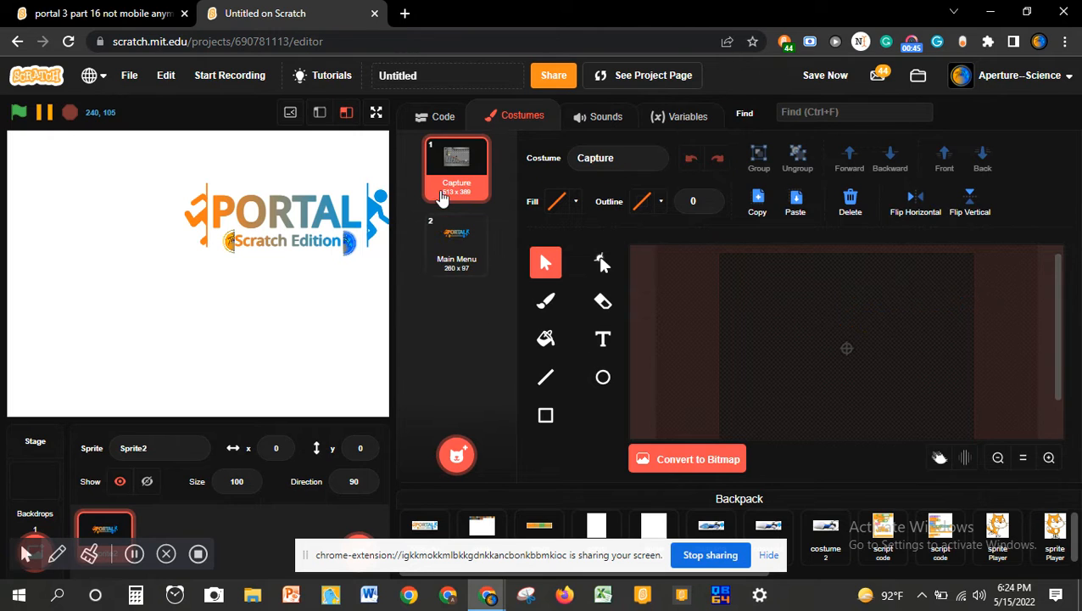
click(457, 241)
- Duplicate the logo in the Main Menu costume and place the copy roughly over the original
click(1049, 457)
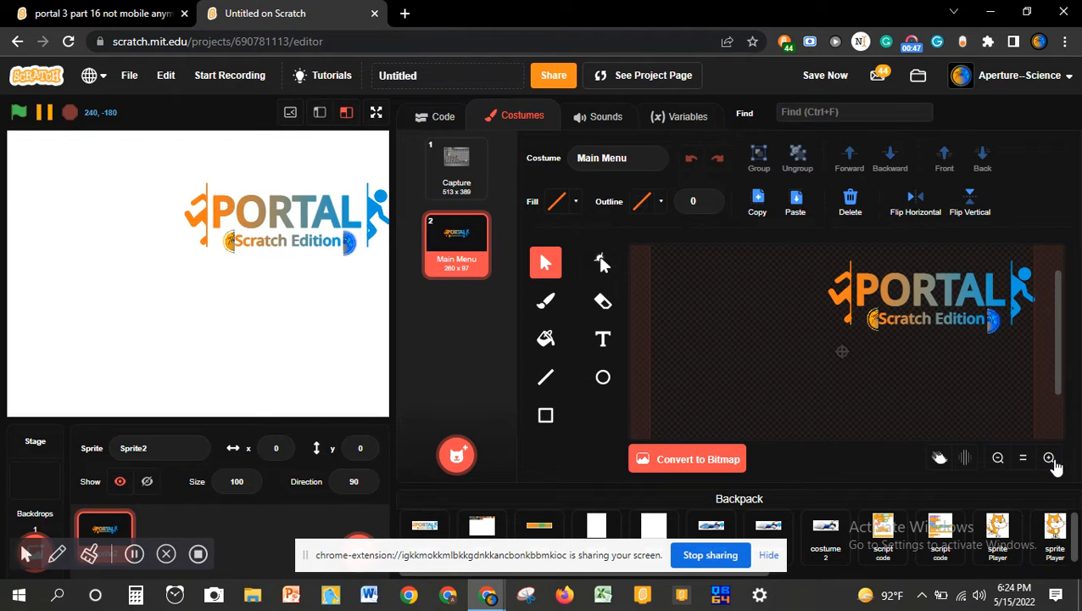
click(866, 335)
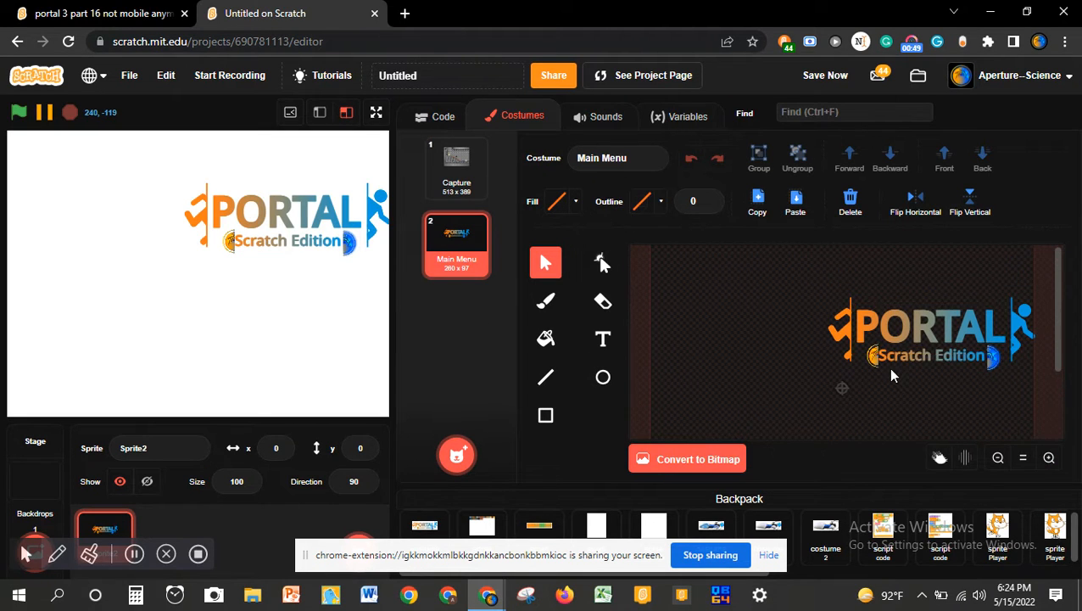
click(888, 368)
mouse_move(927, 349)
mouse_down()
mouse_move(940, 355)
mouse_move(932, 344)
mouse_up()
click(1050, 458)
click(1049, 458)
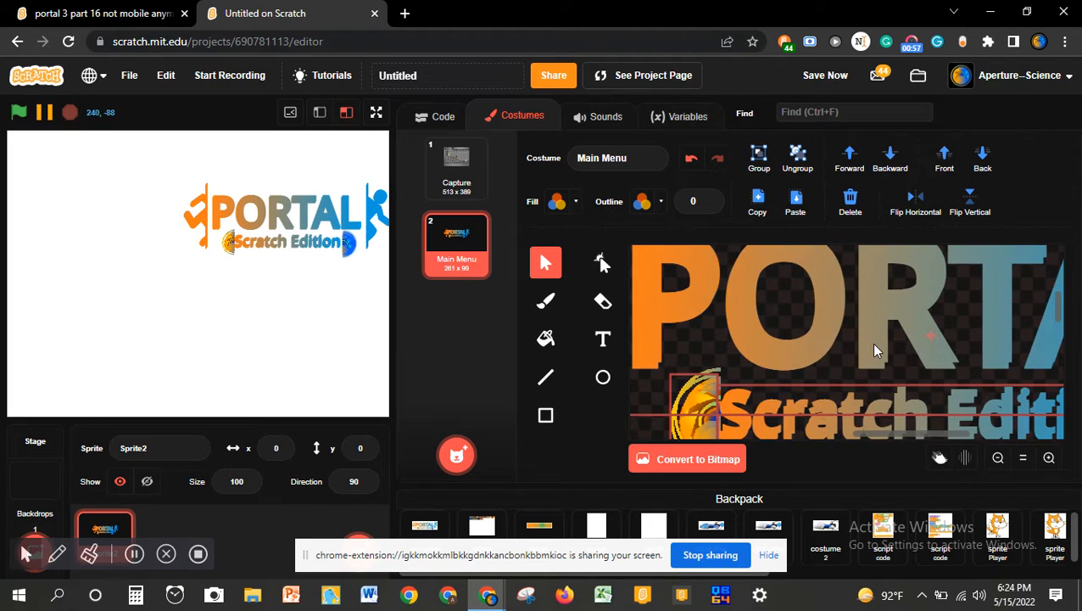
- Nudge the duplicated logo up and right in small increments to align it with the original
scroll(875, 346, left, 3)
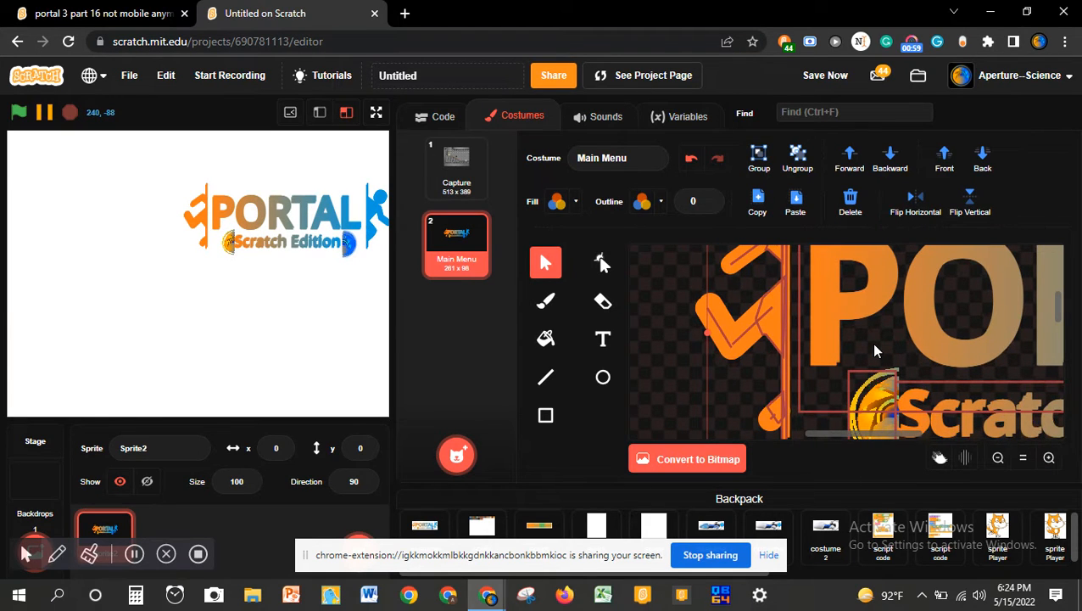
key(Up)
key(Up)
key(Up)
key(Right)
key(Right)
key(Right)
key(Up)
key(Up)
key(Right)
key(Right)
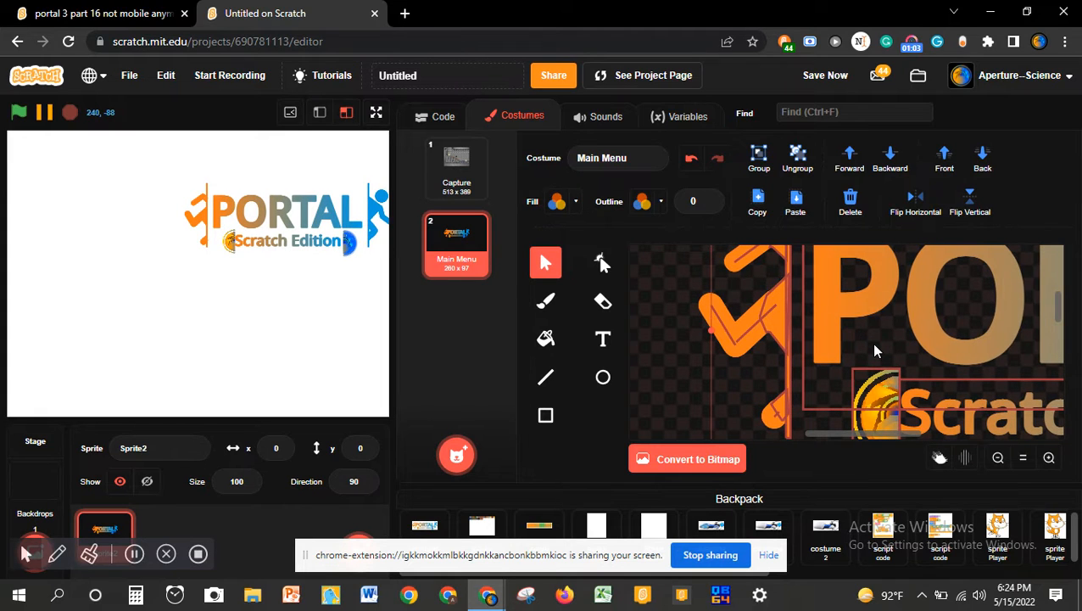
key(Right)
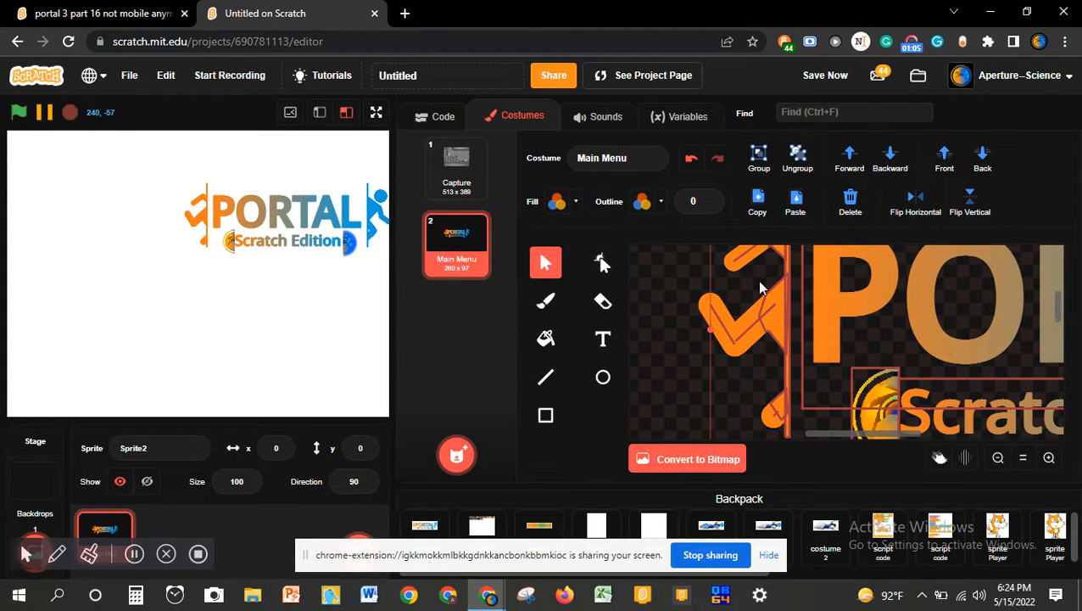
scroll(750, 318, down, 5)
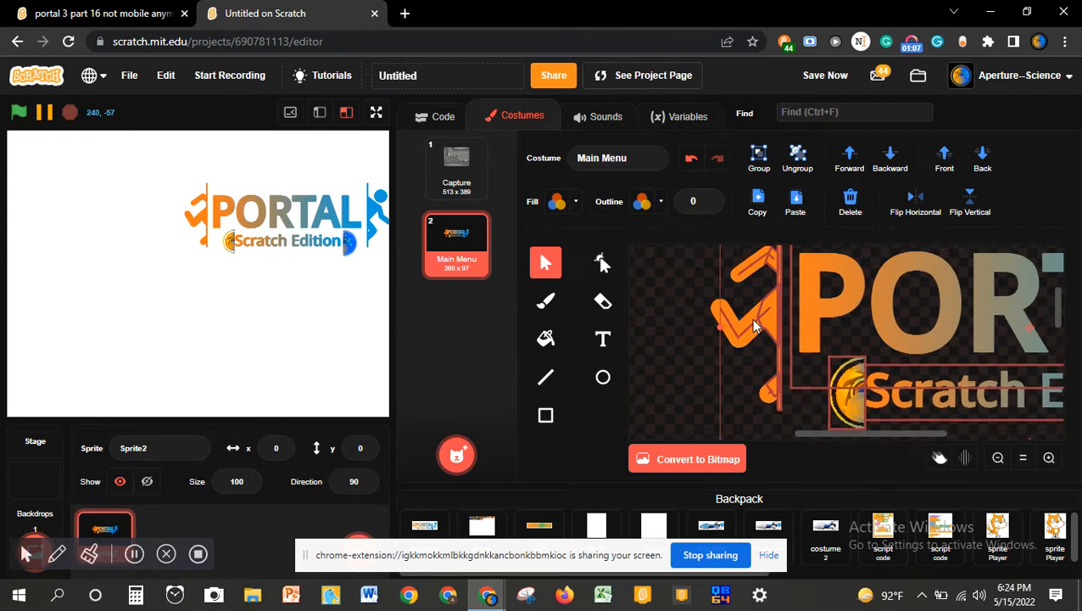
scroll(836, 355, down, 5)
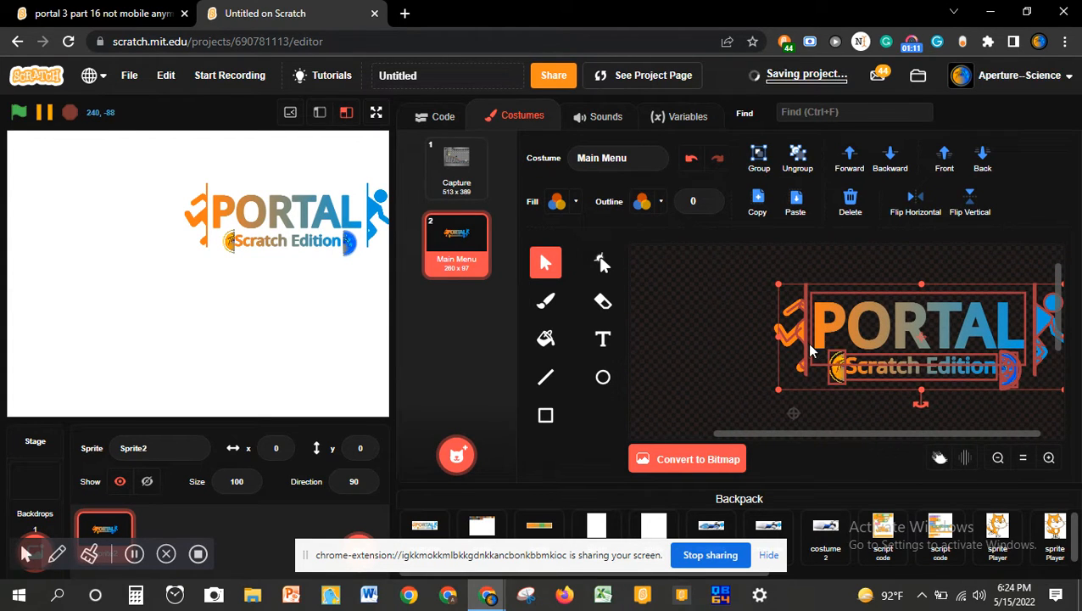
- Give the duplicated logo a black fill and a black outline of width 2, and shift it slightly
click(558, 202)
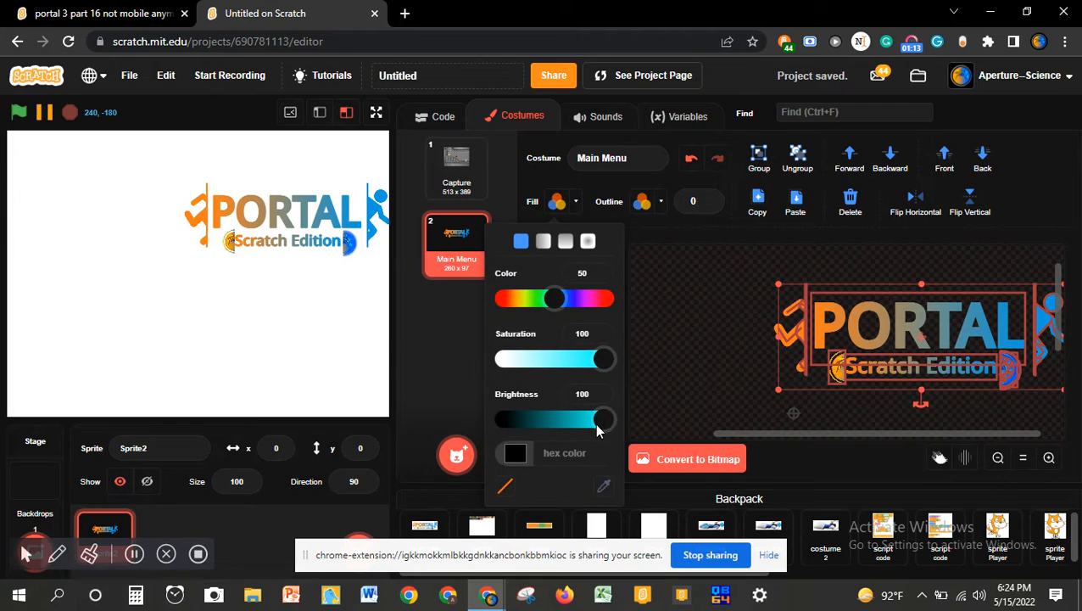
drag(600, 421, 386, 427)
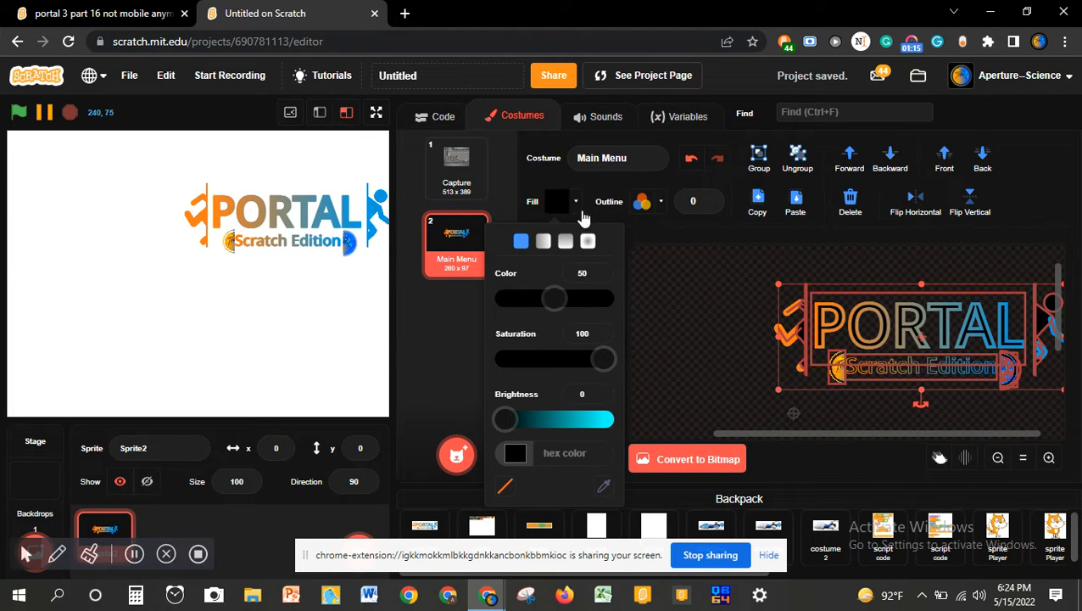
click(709, 204)
click(709, 203)
click(642, 201)
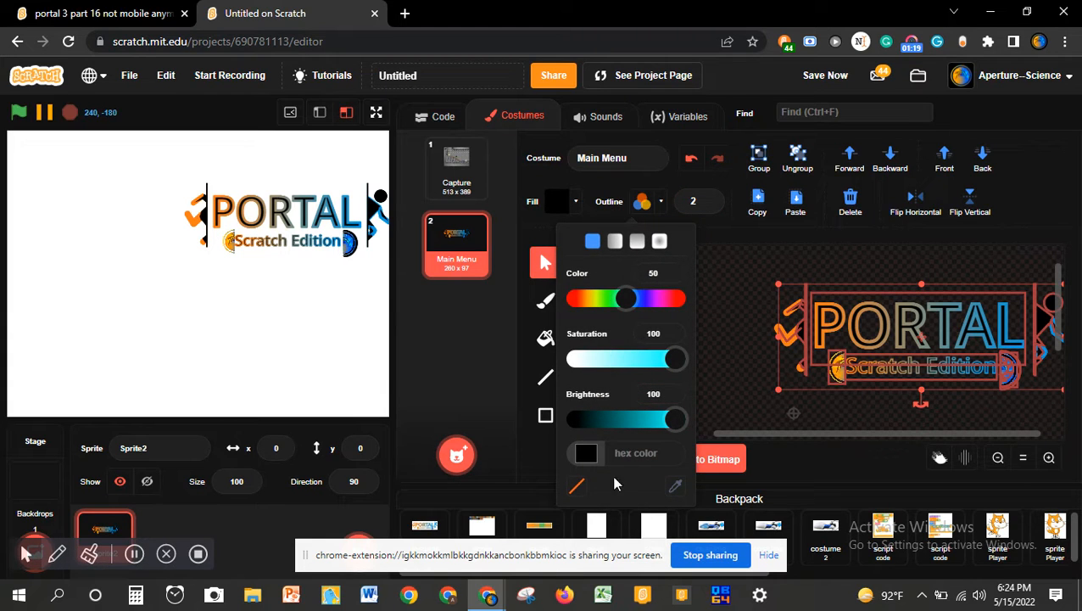
drag(667, 426, 563, 431)
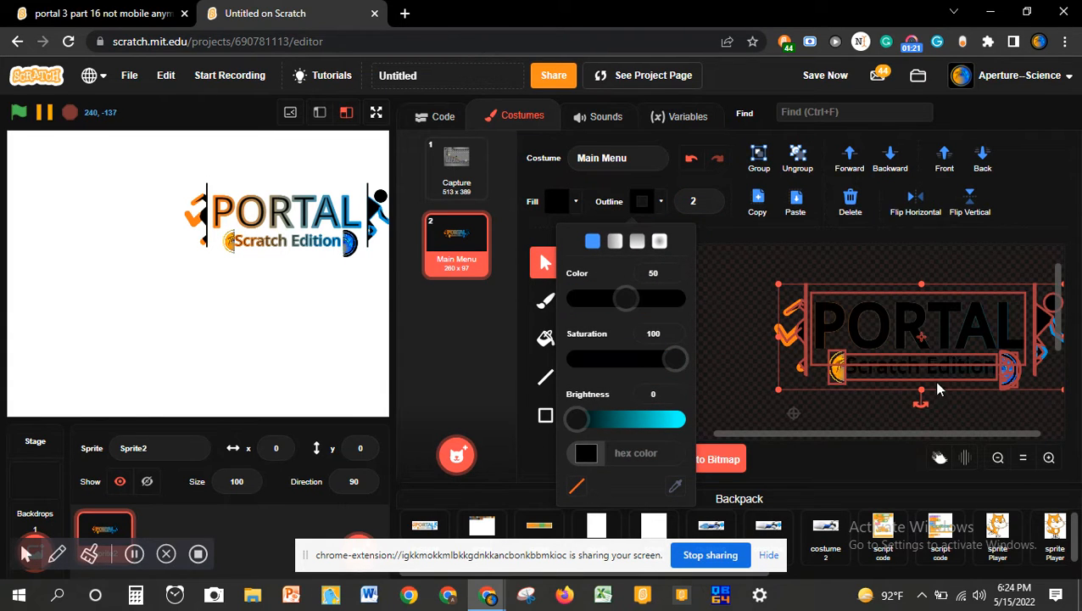
click(810, 337)
mouse_move(810, 337)
mouse_down()
mouse_move(608, 323)
mouse_move(814, 338)
mouse_up()
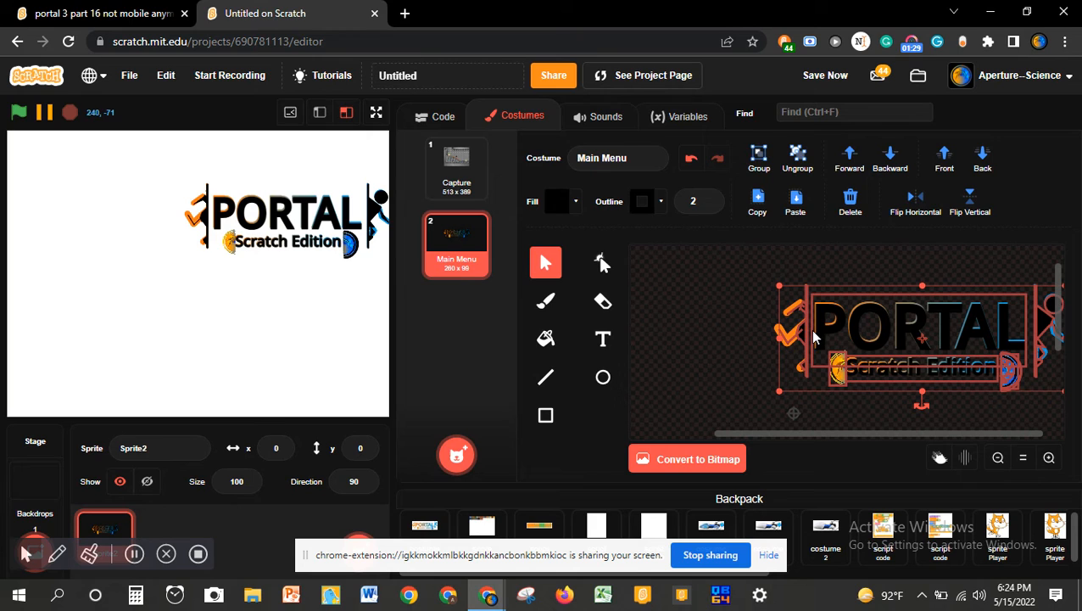
- Thicken the black logo copy's outline to 11 and send the copy behind the original logo
click(708, 199)
click(708, 199)
click(708, 199)
click(708, 199)
click(709, 199)
click(708, 199)
click(708, 199)
click(709, 200)
click(712, 204)
click(711, 205)
click(710, 199)
click(710, 198)
click(710, 199)
drag(916, 327, 914, 327)
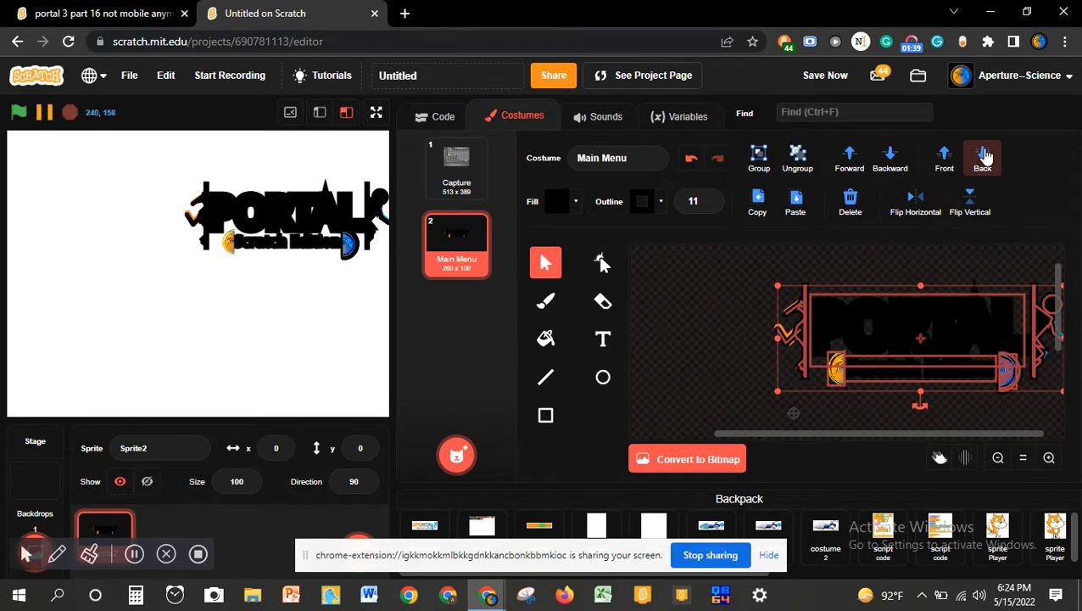
click(984, 155)
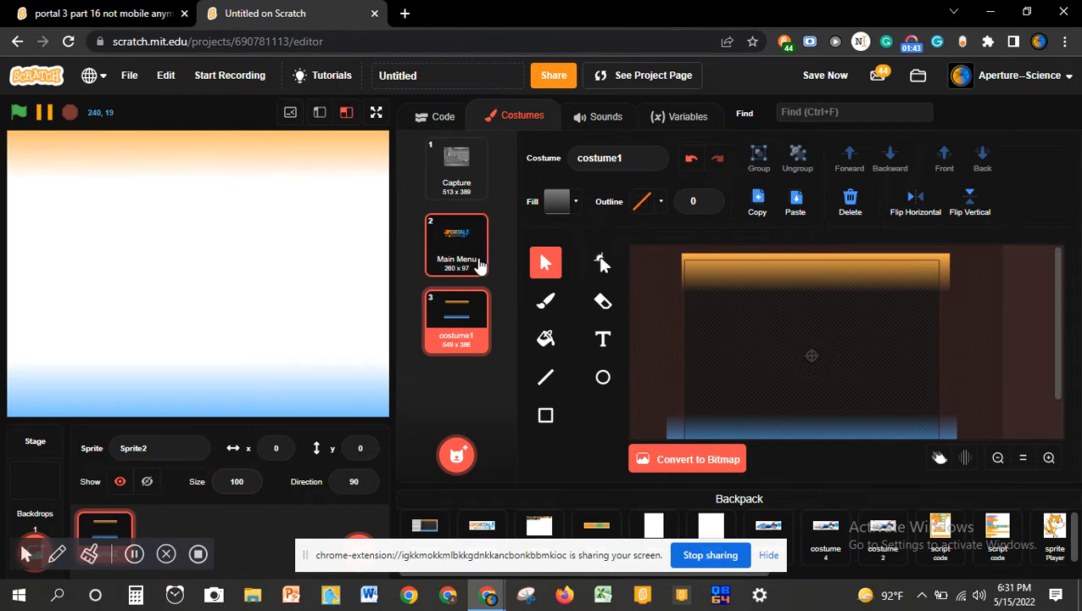
- Review the Main Menu logo and the orange and blue gradient costume, and add a new blank costume
click(469, 230)
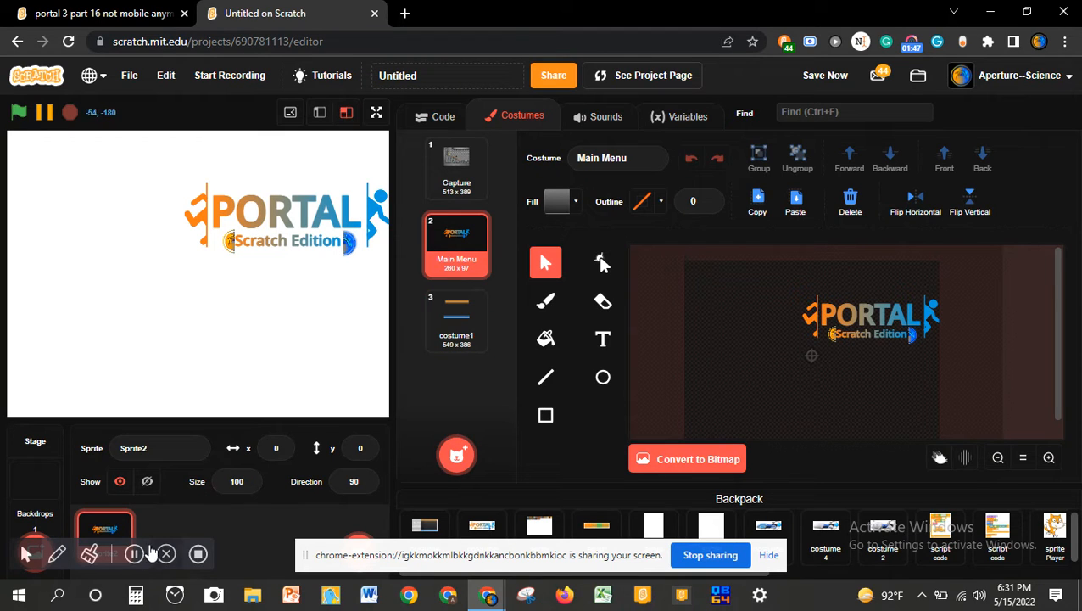
click(450, 341)
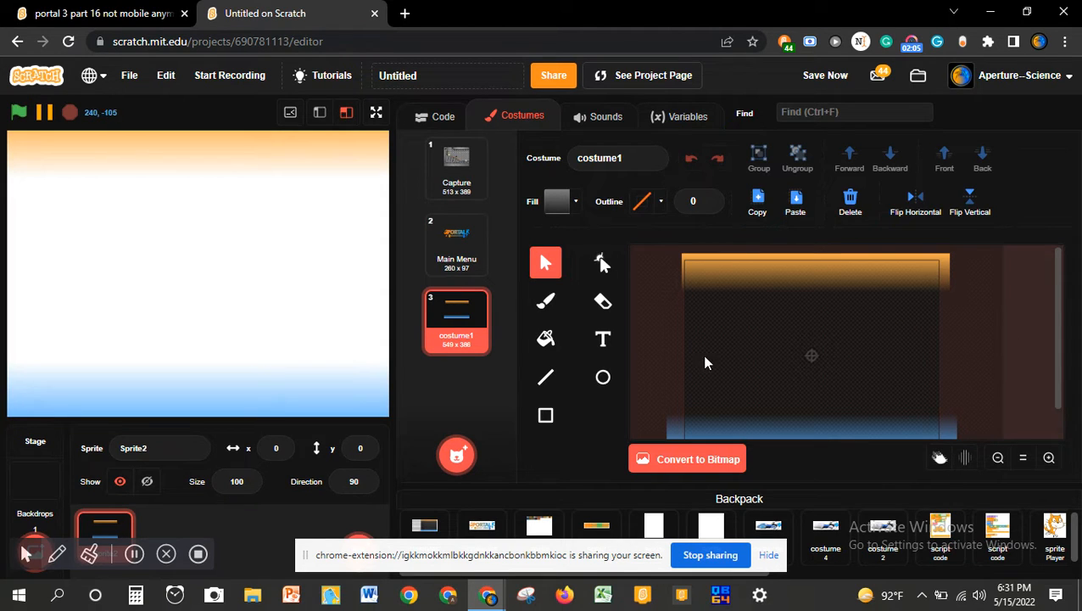
click(455, 452)
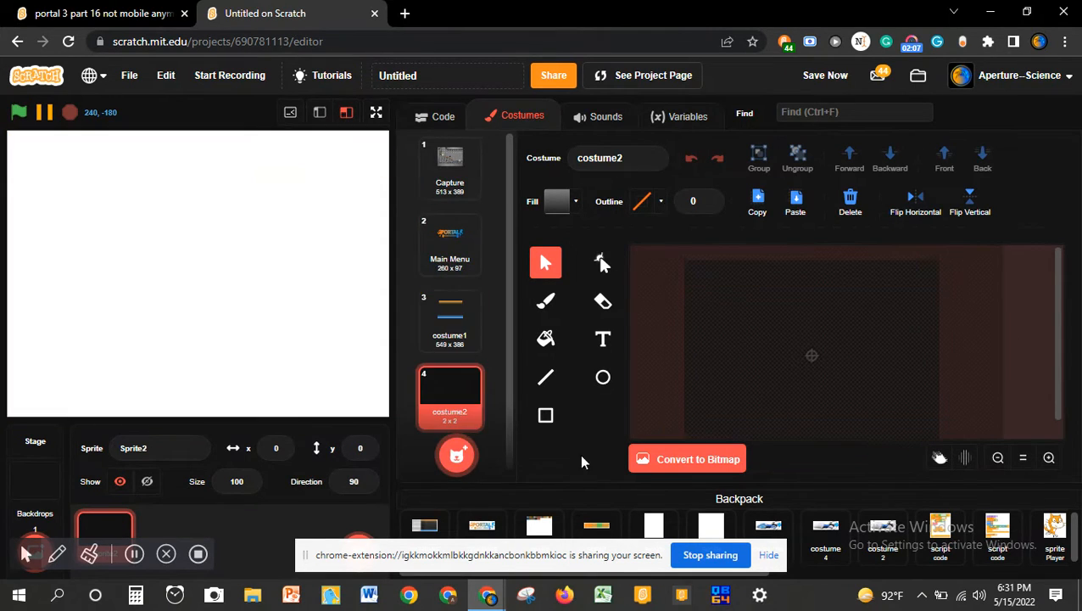
- Draw a rectangle about 79 by 40 near the new costume's centre with a vertical grey gradient fill and no outline
click(1049, 458)
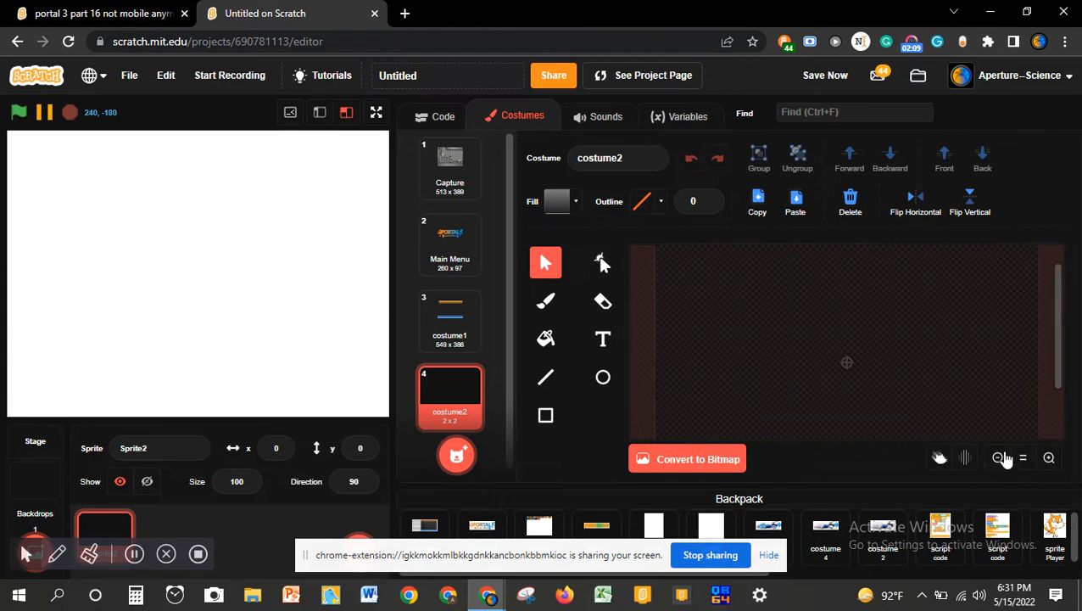
click(1047, 459)
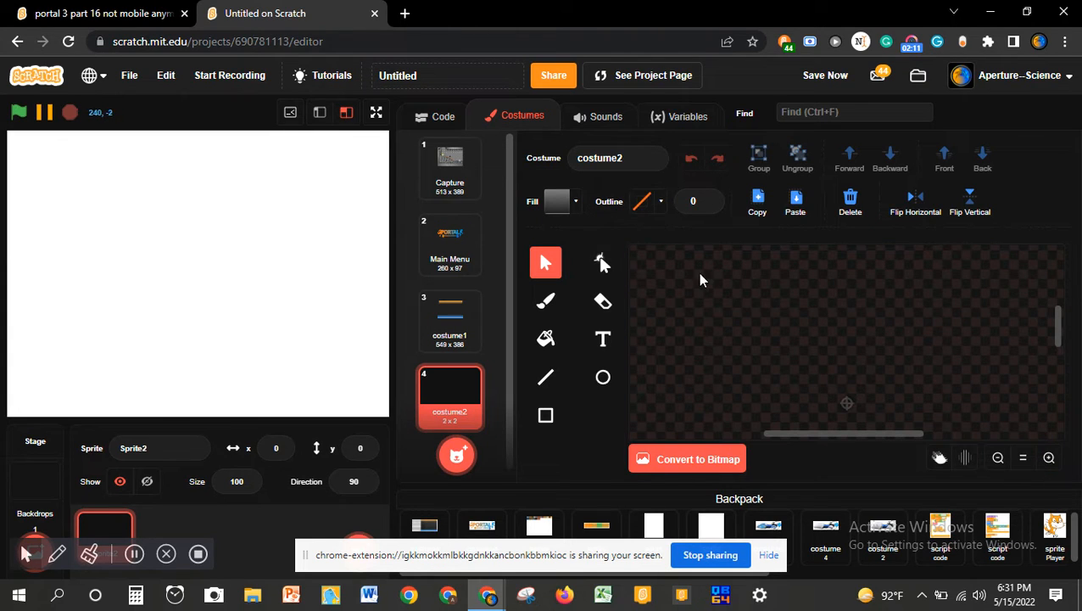
click(546, 417)
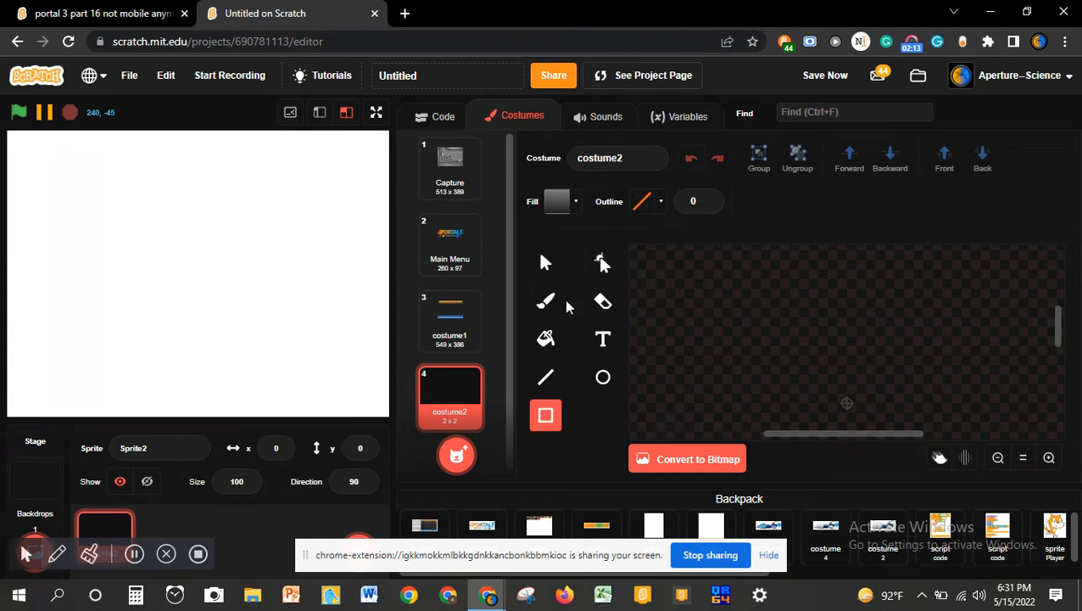
click(554, 212)
drag(741, 287, 931, 385)
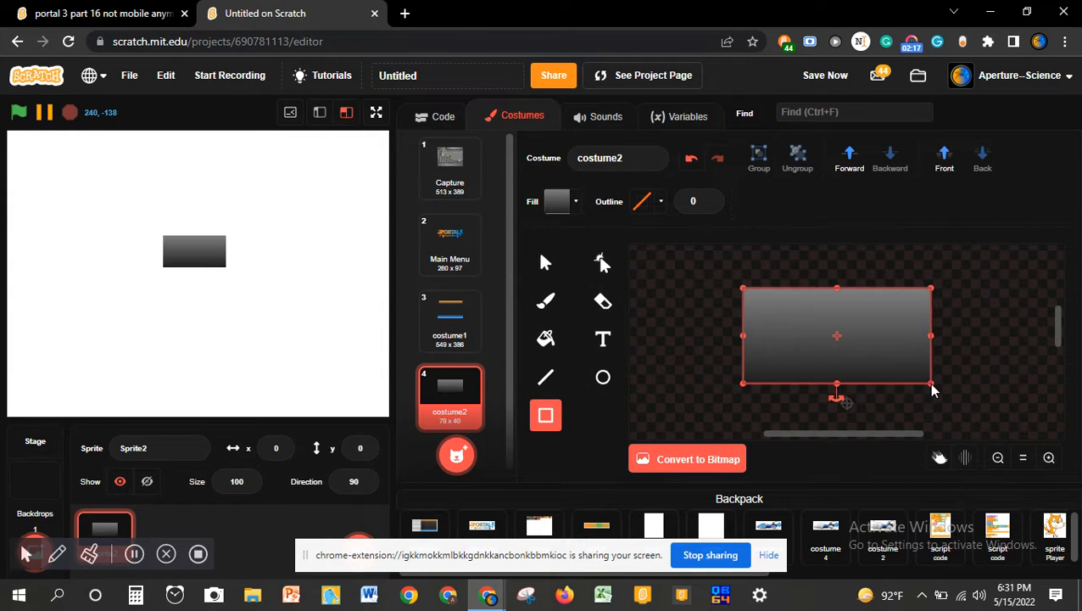
- Make the second colour of the rectangle's vertical grey gradient fully transparent
click(576, 198)
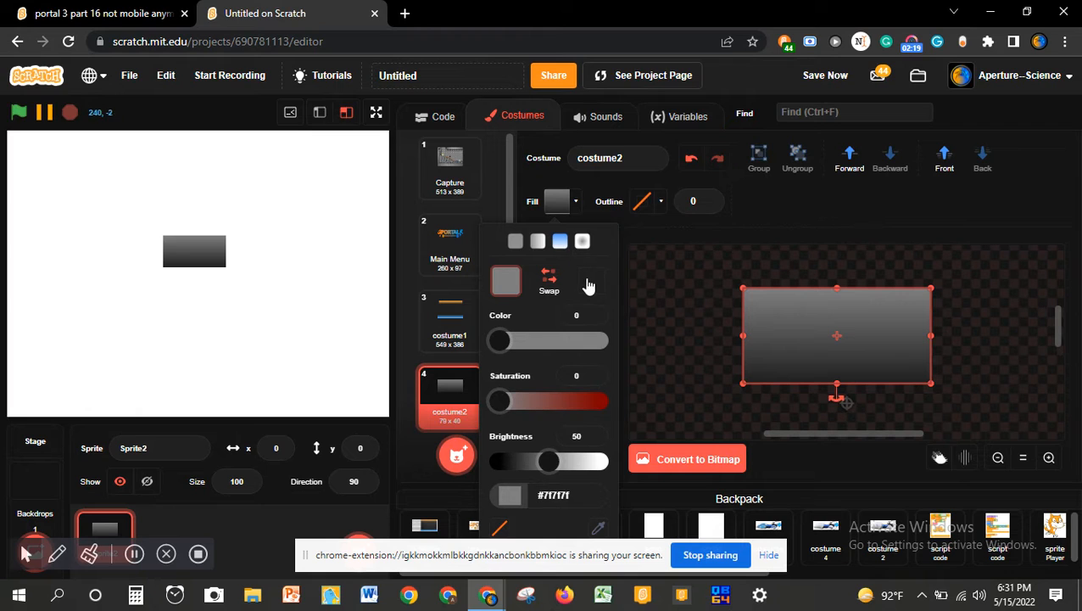
click(591, 284)
click(499, 527)
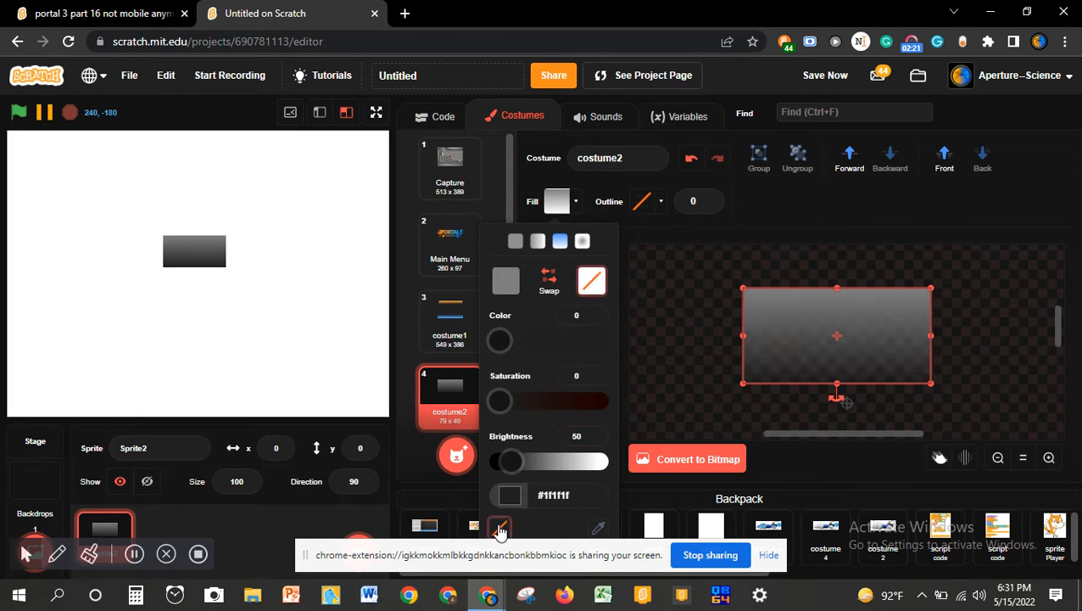
click(842, 376)
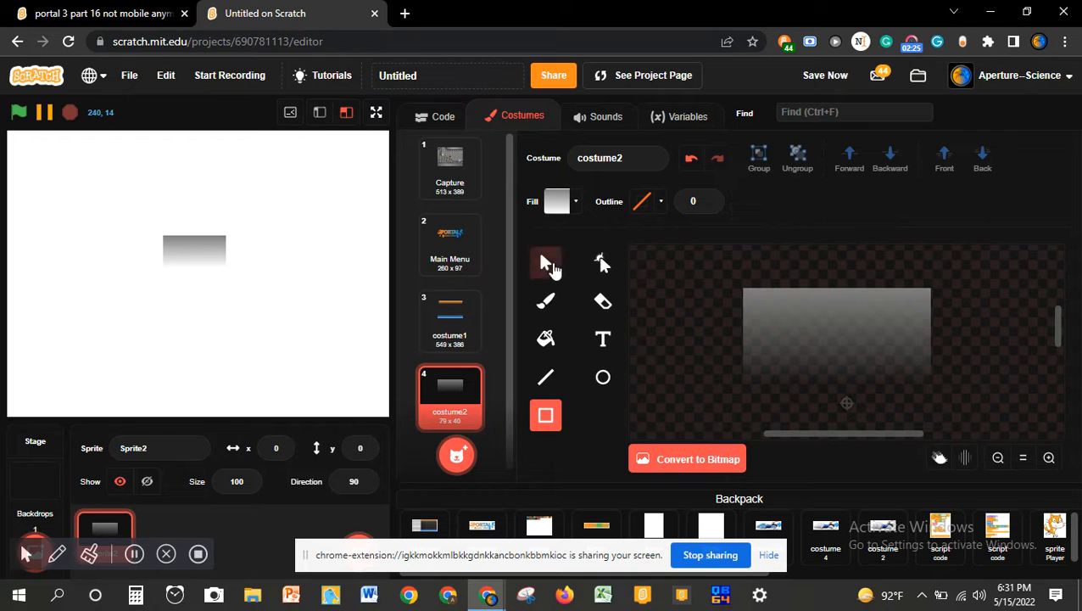
- Add points partway down both side edges of the gradient rectangle and delete its upper corners, leaving a shape about 79 by 14
click(547, 265)
click(912, 356)
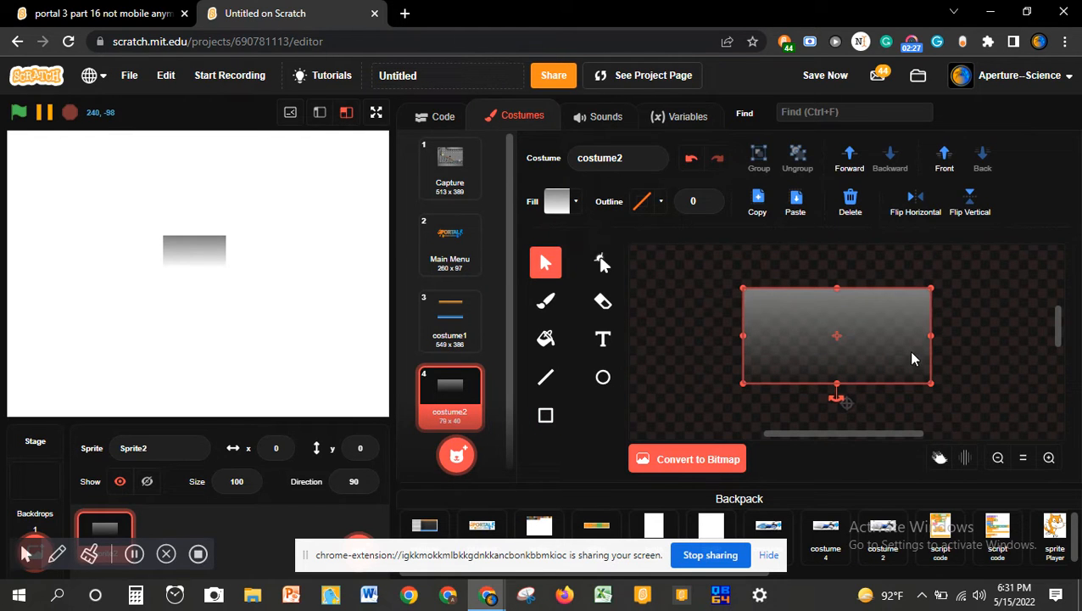
click(602, 263)
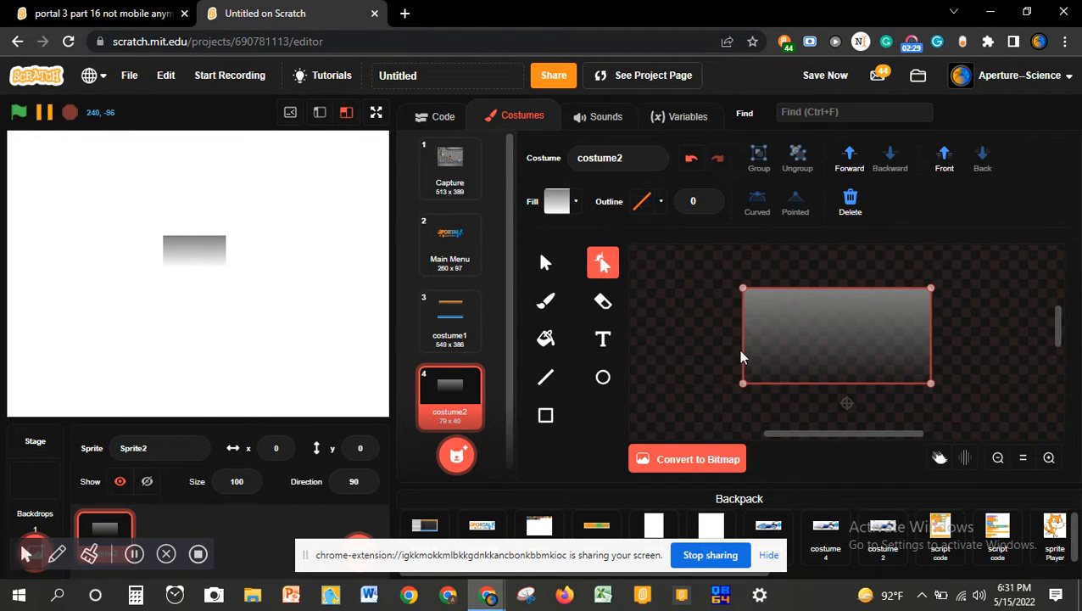
click(743, 350)
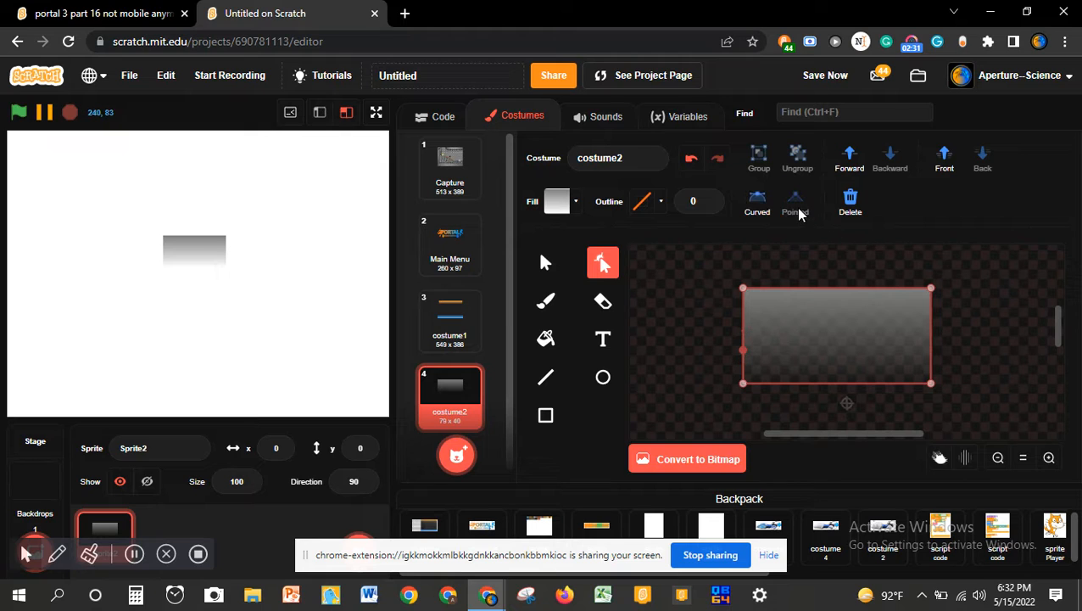
click(931, 360)
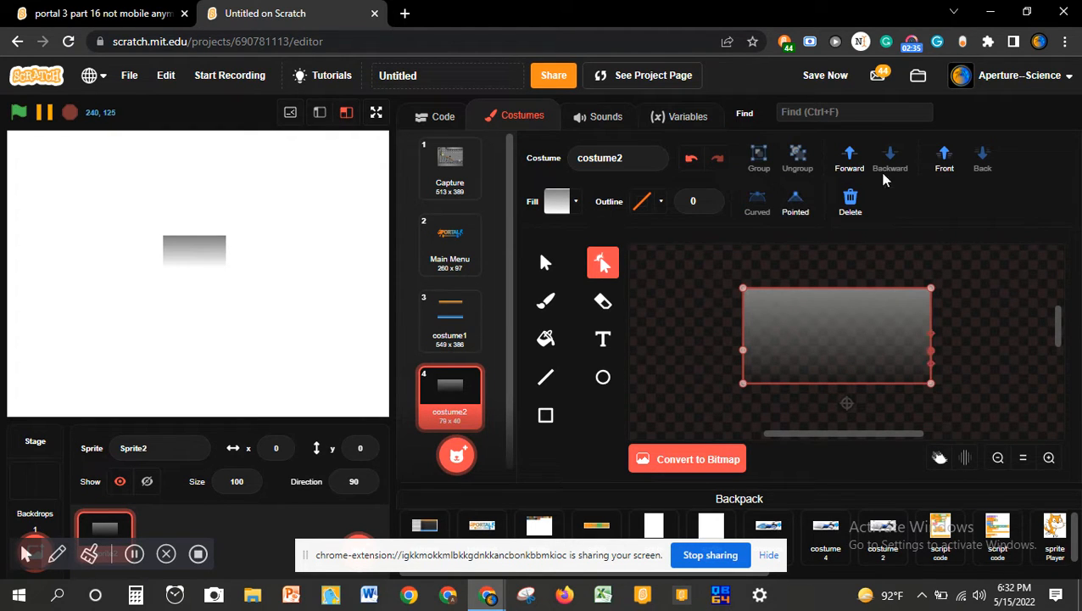
click(793, 203)
click(743, 290)
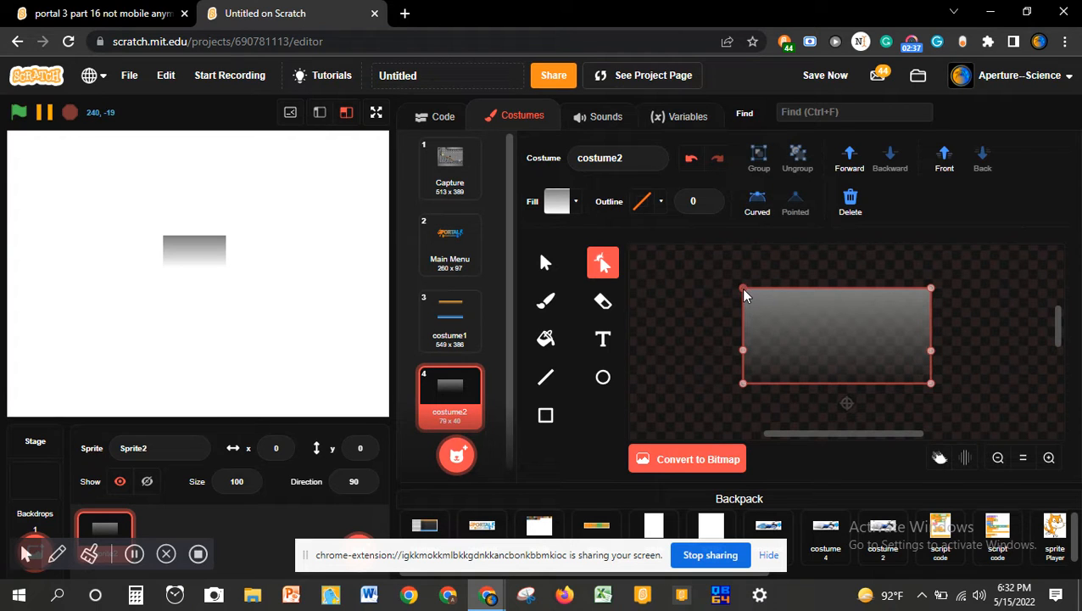
key(Delete)
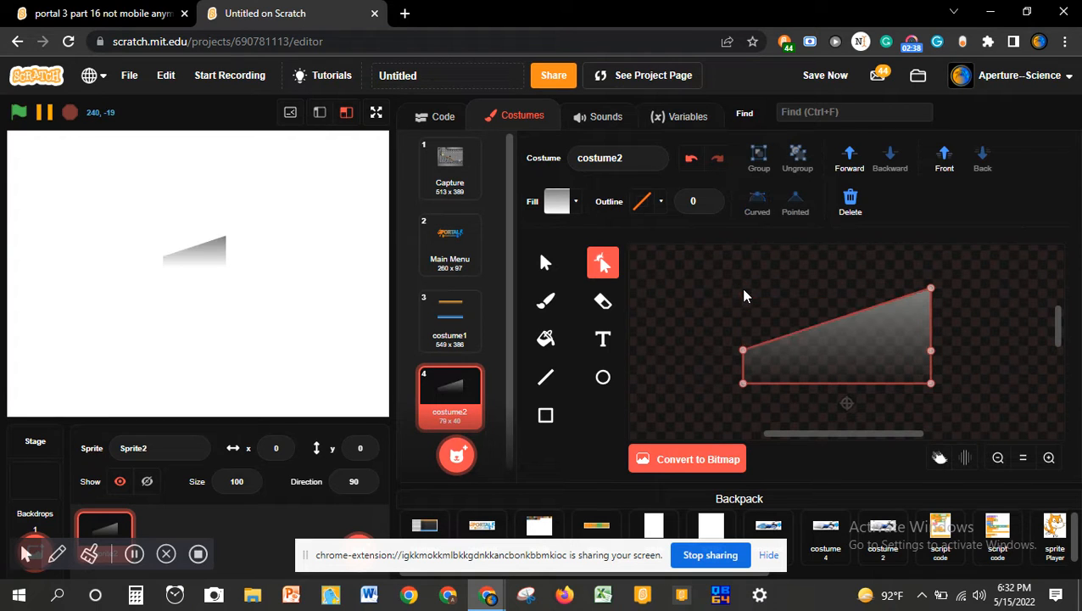
click(931, 291)
key(Delete)
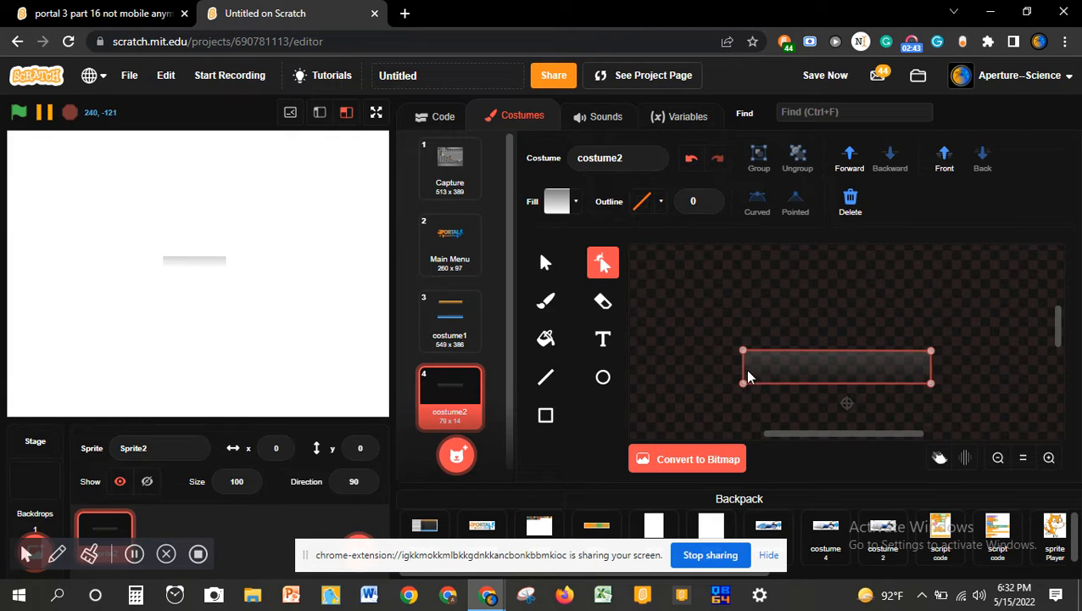
- Add lower points on the strip's side edges and bring its upper corners down, reducing it to about 79 by 8
click(796, 202)
click(931, 373)
click(757, 200)
click(745, 363)
click(745, 358)
click(743, 366)
double_click(745, 351)
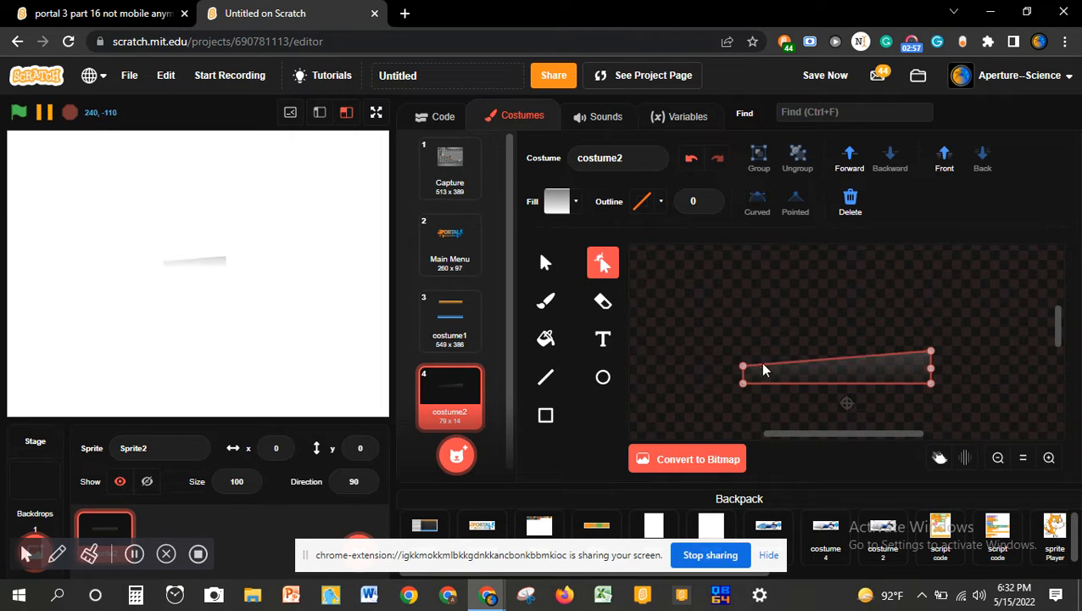
drag(930, 352, 930, 367)
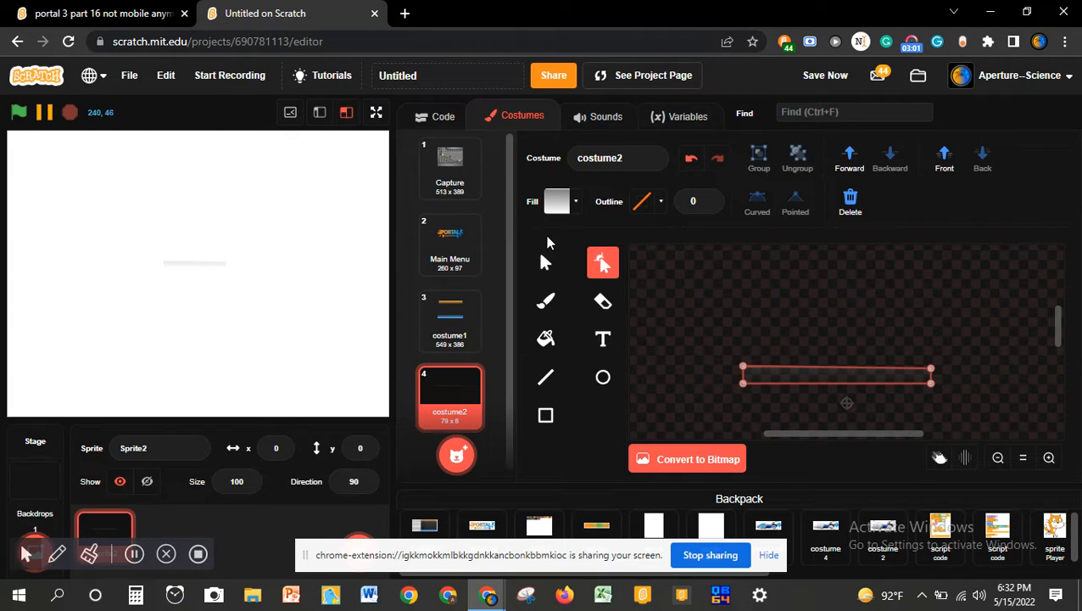
- Stretch the thin strip upward to a tall shape about 79 by 162
click(545, 264)
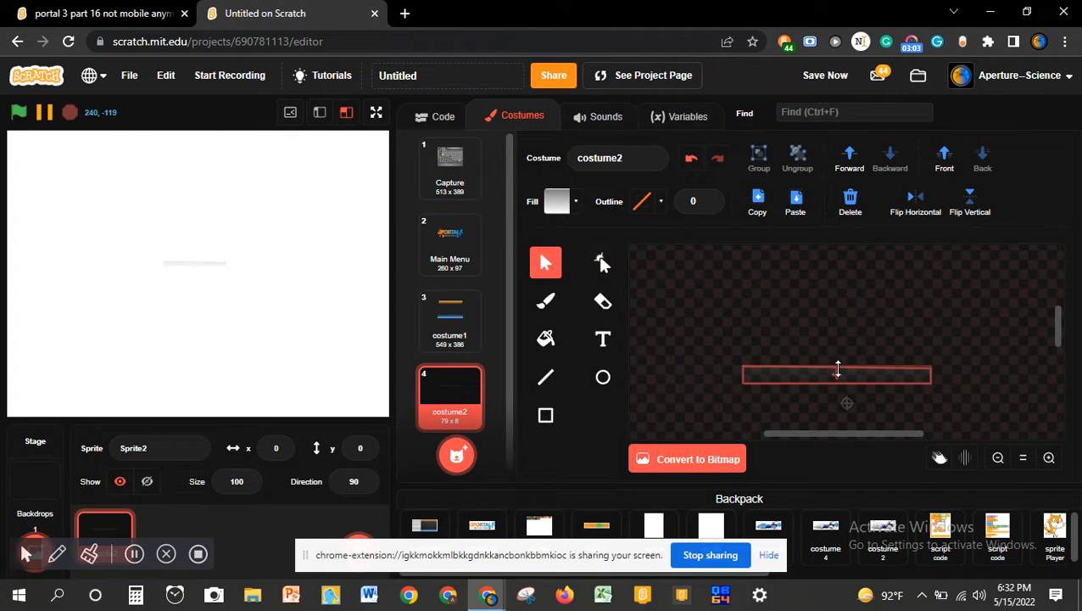
drag(838, 368, 904, 9)
scroll(873, 329, up, 1)
scroll(873, 329, down, 2)
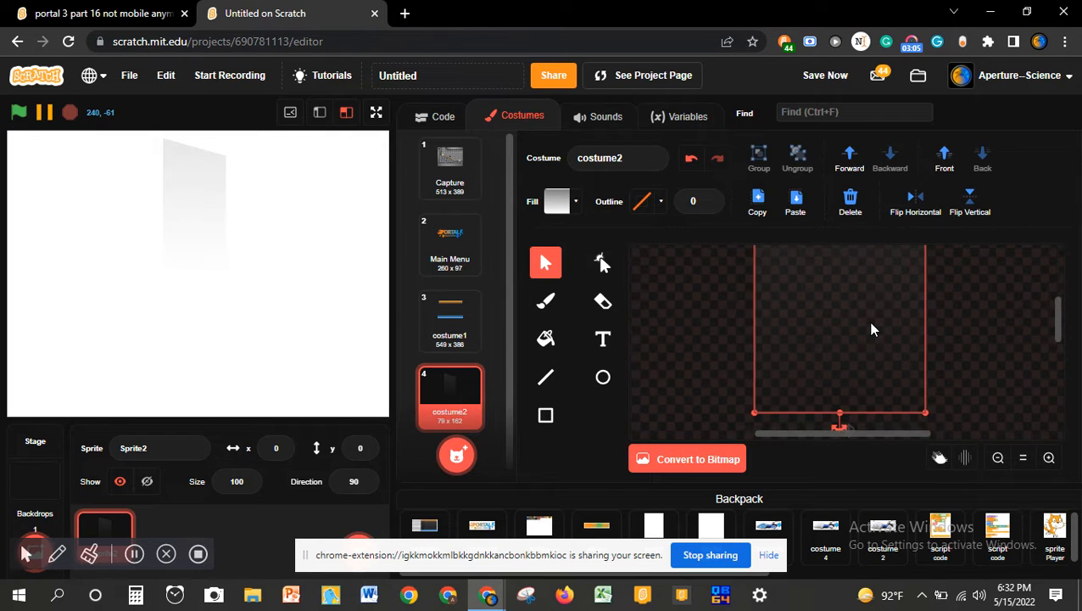
scroll(873, 329, left, 3)
scroll(873, 329, right, 5)
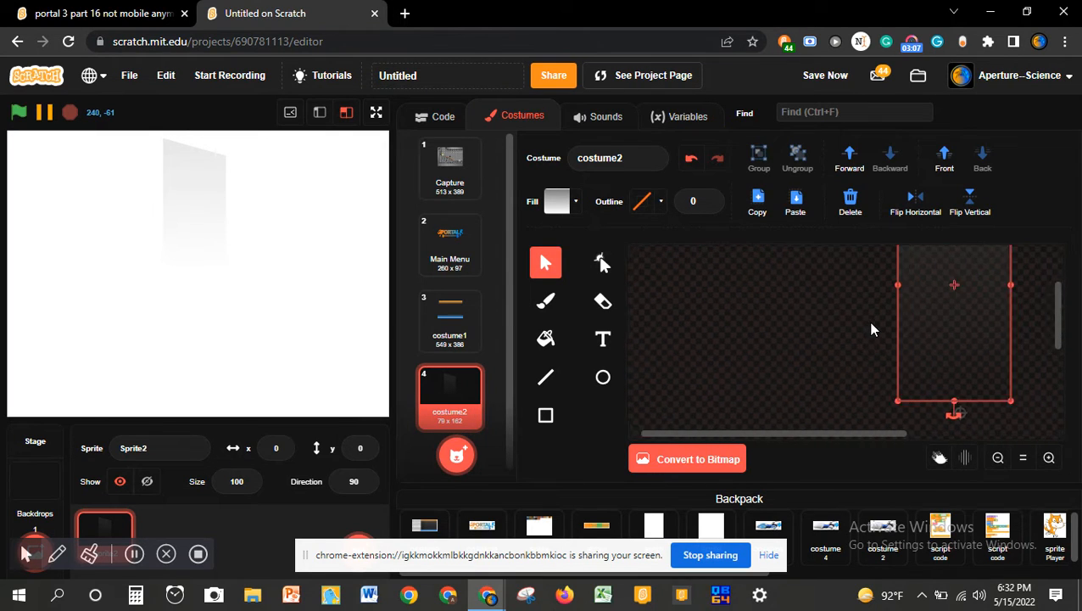
scroll(873, 329, up, 1)
scroll(873, 329, down, 2)
scroll(873, 329, left, 1)
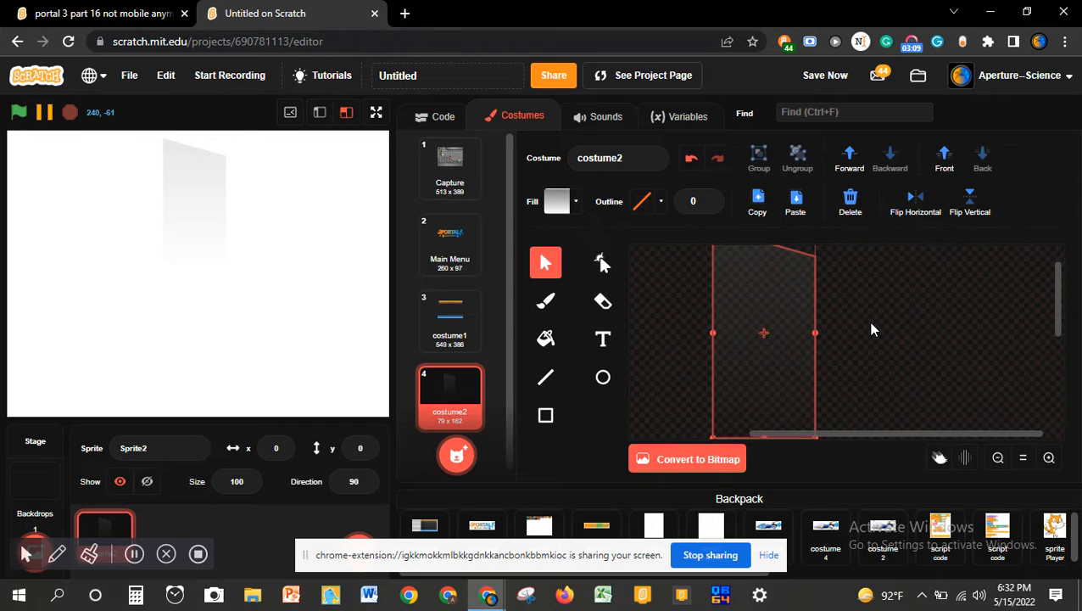
click(603, 261)
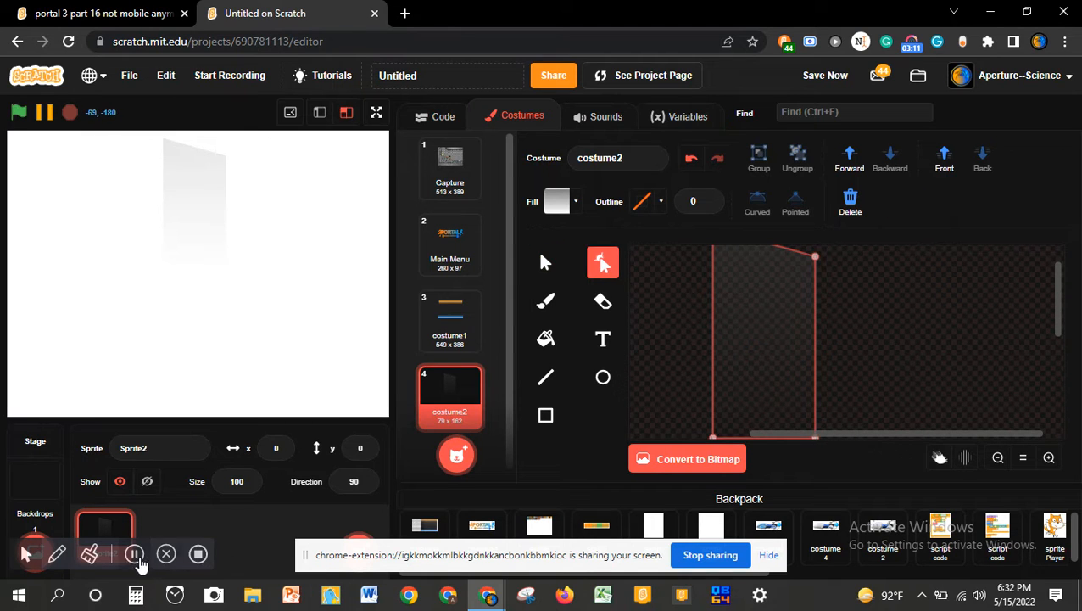
click(139, 555)
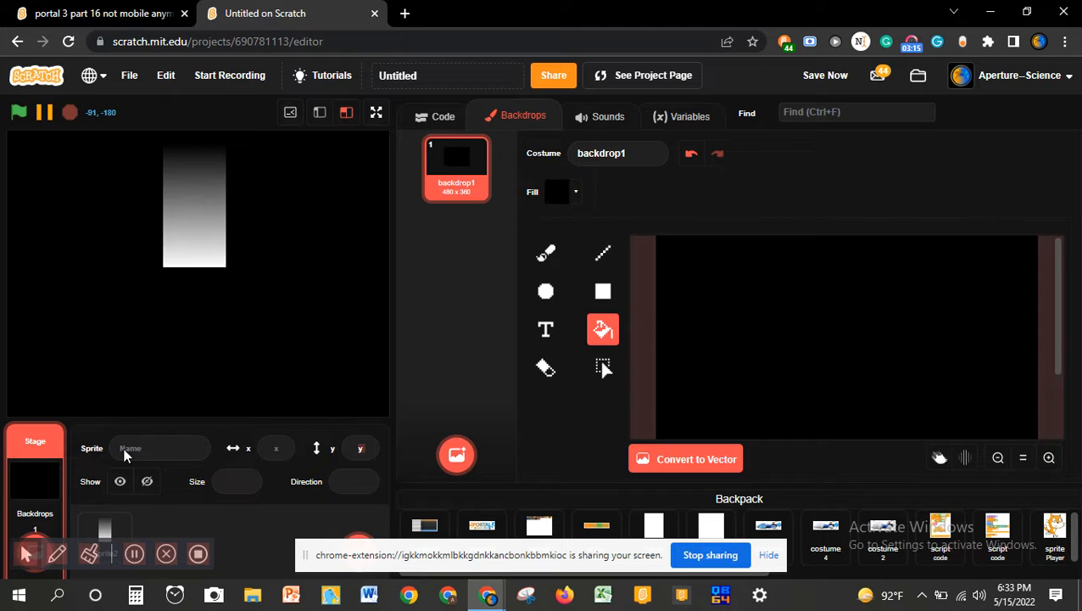
- Return to Sprite2's costume2 and add a pointed node on each side edge of the gradient rectangle, near its upper end
click(111, 538)
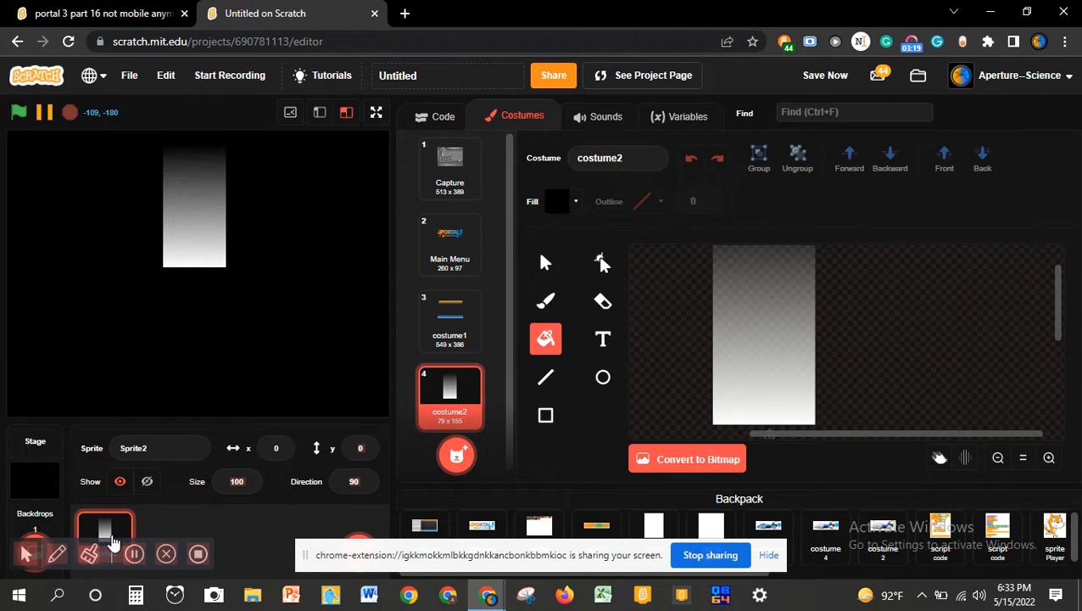
scroll(810, 354, up, 1)
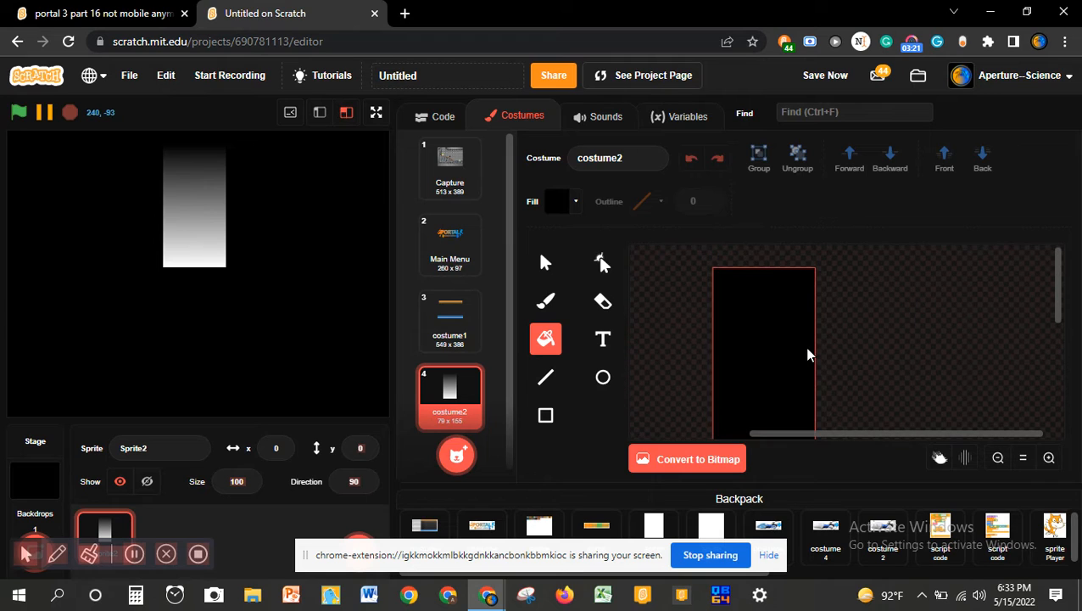
click(545, 262)
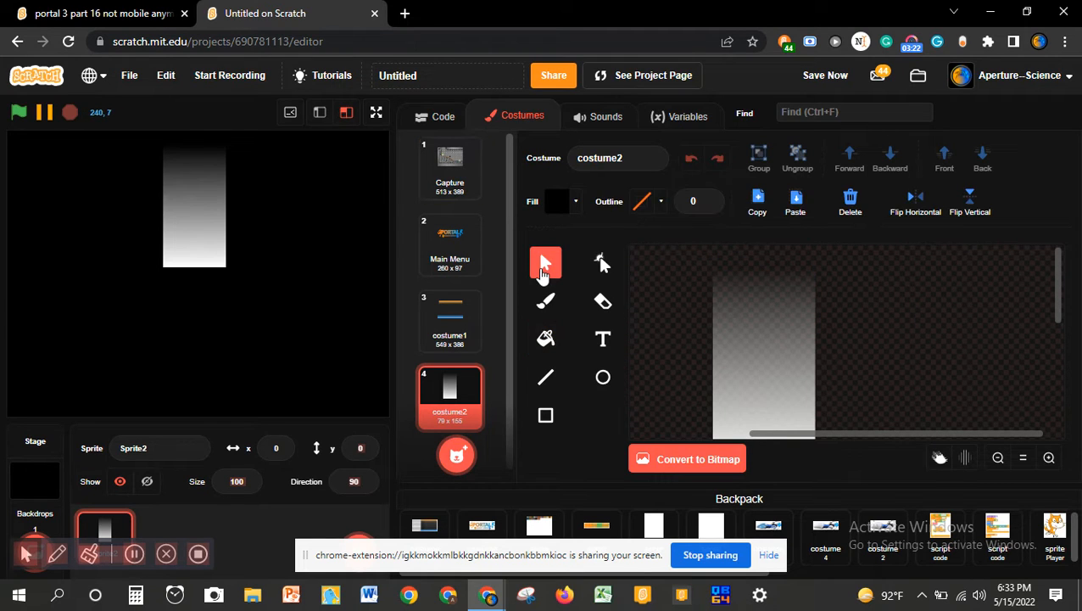
click(808, 405)
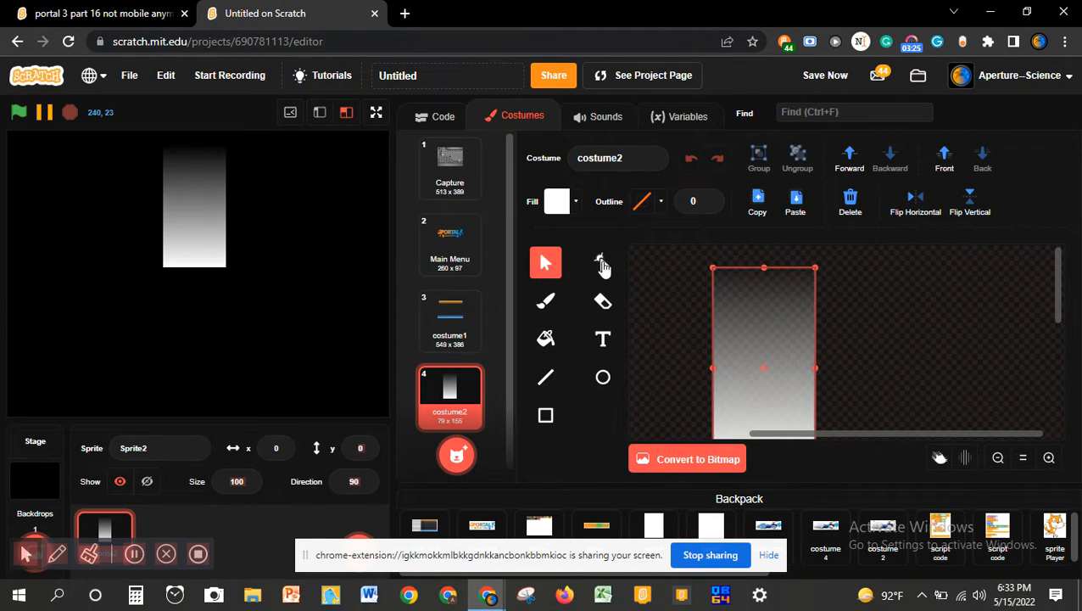
click(601, 264)
click(712, 319)
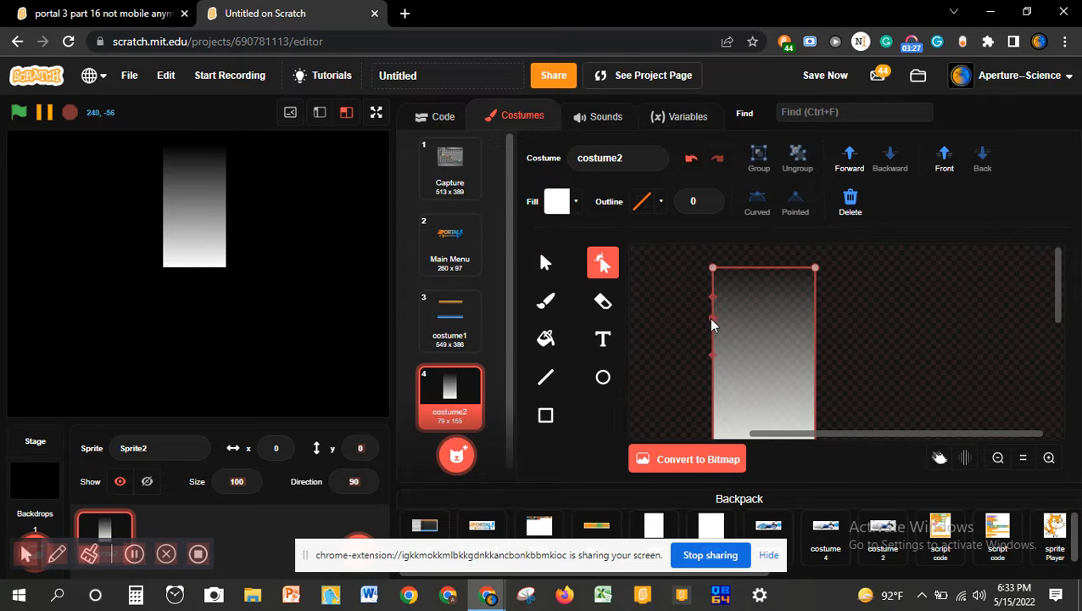
click(795, 204)
click(795, 204)
click(713, 316)
click(796, 212)
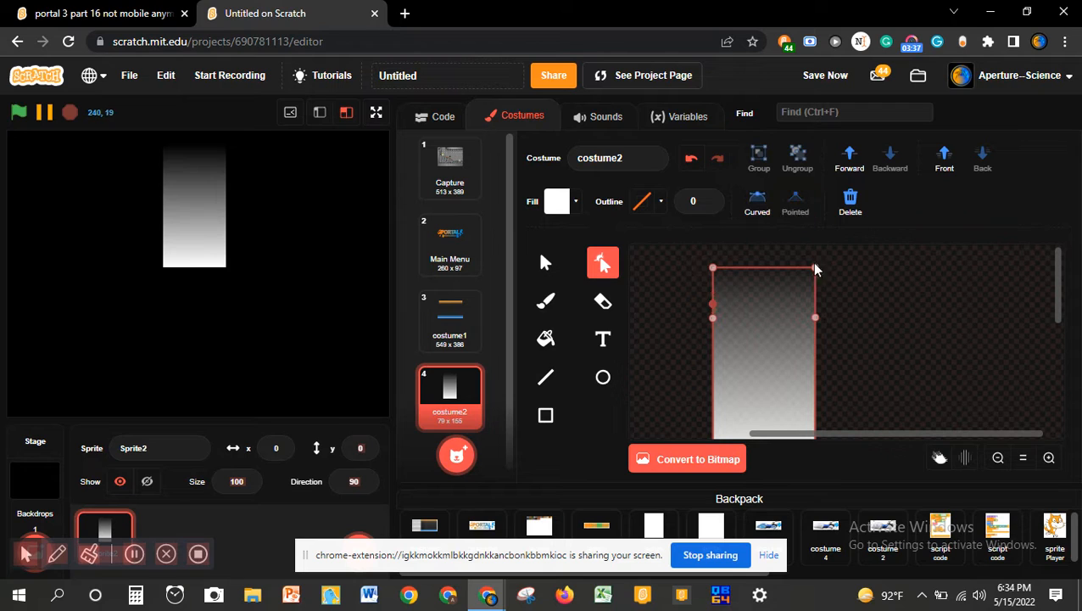
click(762, 304)
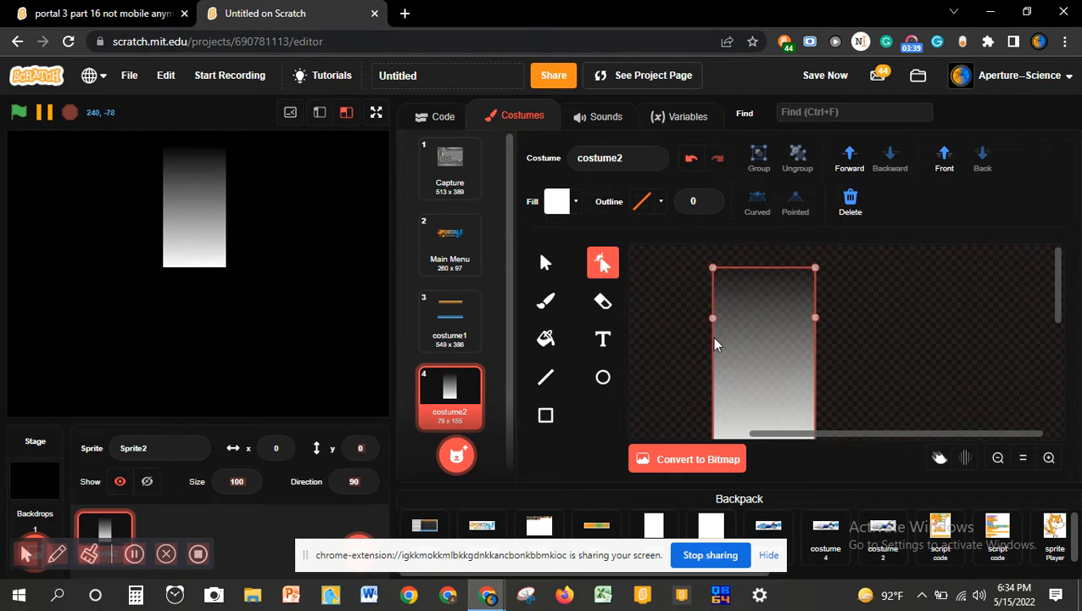
- Add a second pair of pointed nodes on both side edges, just below the first pair
click(795, 207)
click(817, 339)
click(782, 214)
click(713, 338)
click(802, 209)
click(711, 344)
click(714, 343)
key(Delete)
- Delete the rectangle's two upper and two lower corner points, leaving a grey strip about 79 by 12
click(713, 268)
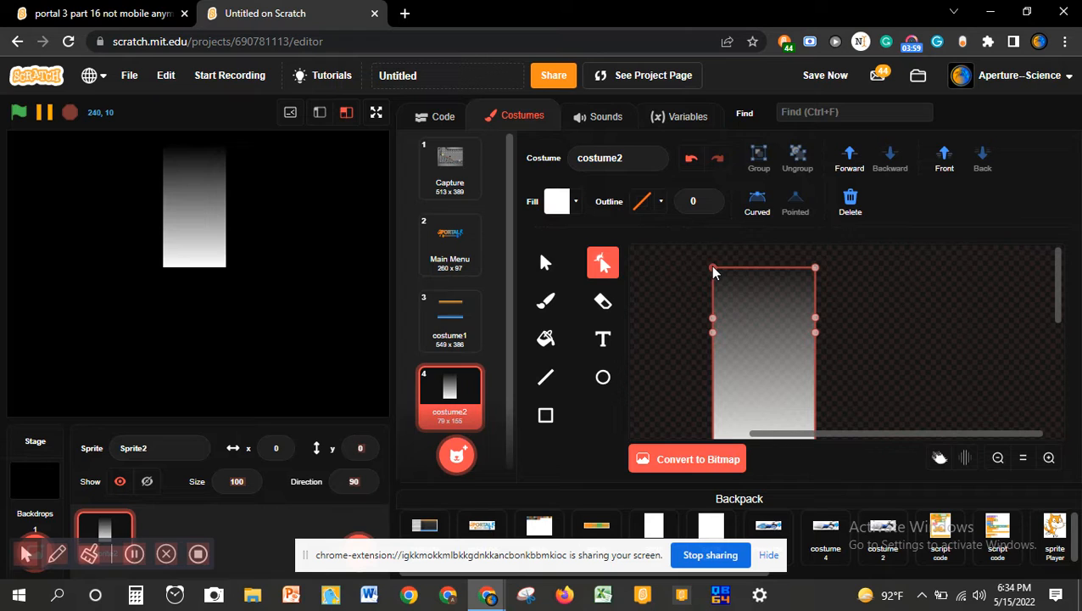
key(Delete)
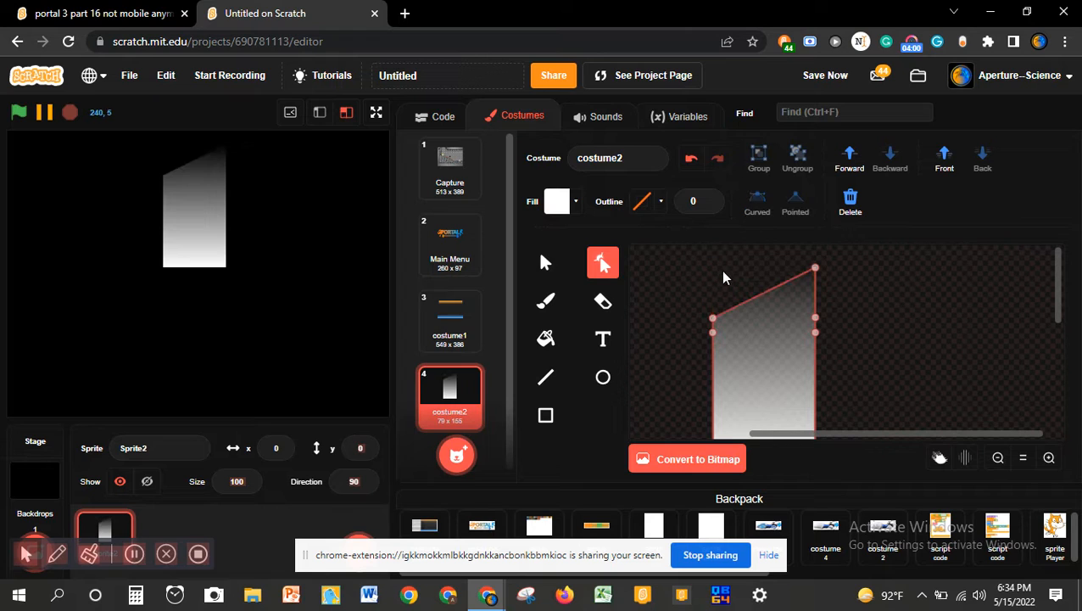
click(815, 269)
key(Delete)
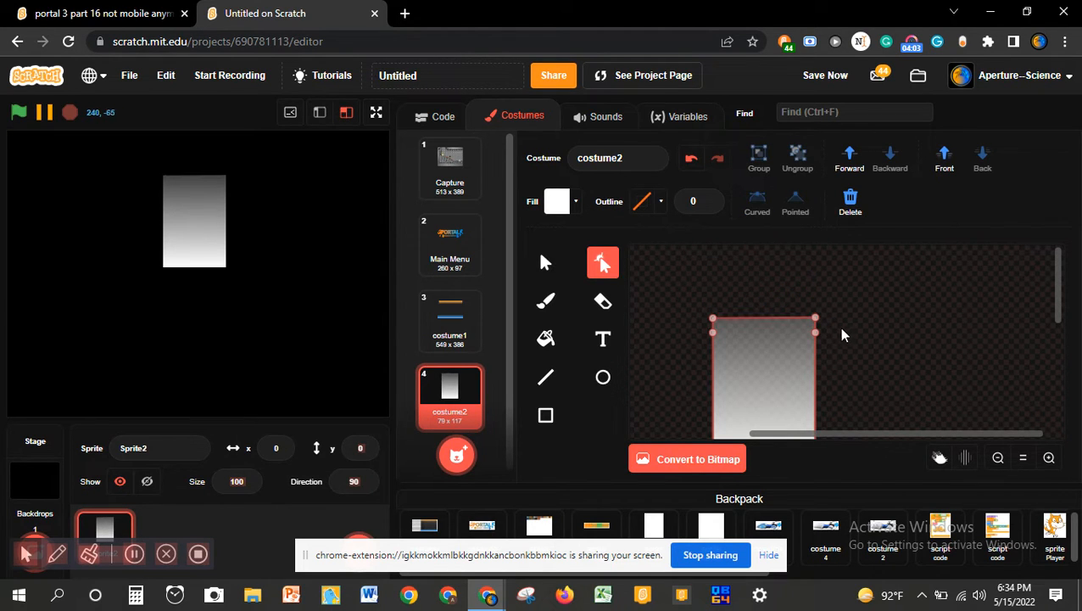
scroll(822, 333, down, 1)
scroll(822, 333, down, 1)
click(714, 369)
key(Delete)
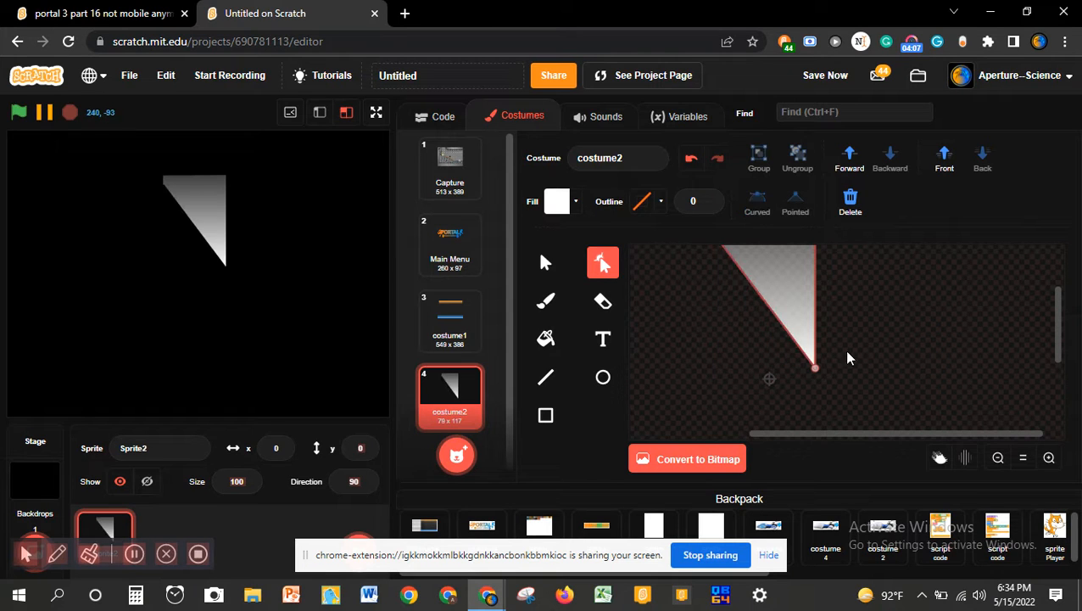
click(814, 371)
key(Delete)
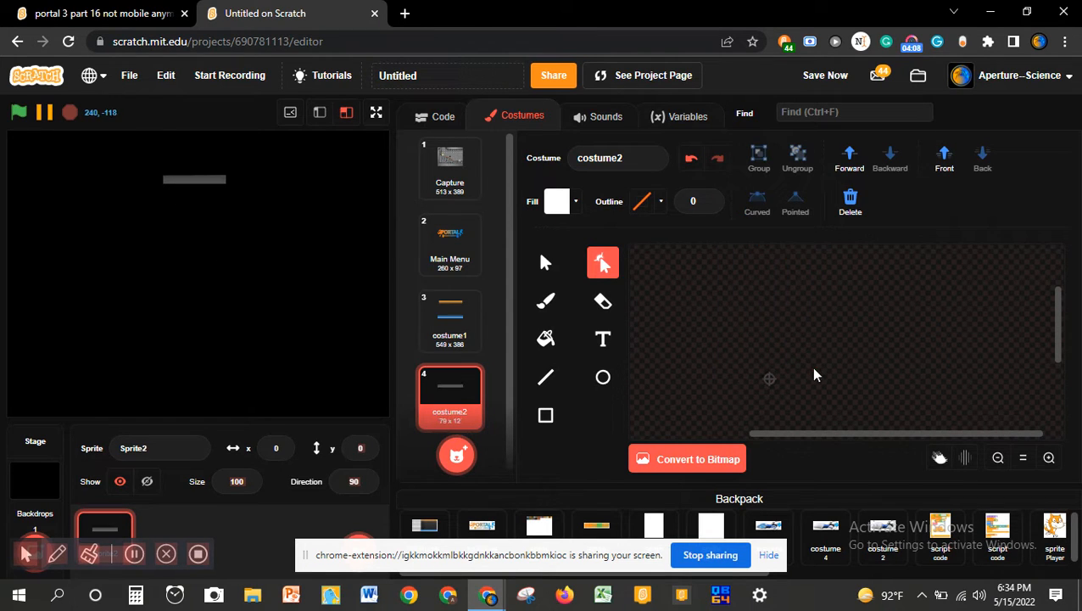
- Enlarge the grey strip to span the stage at about 486 by 363 and shift it into position over the canvas centre
click(808, 325)
scroll(808, 325, down, 5)
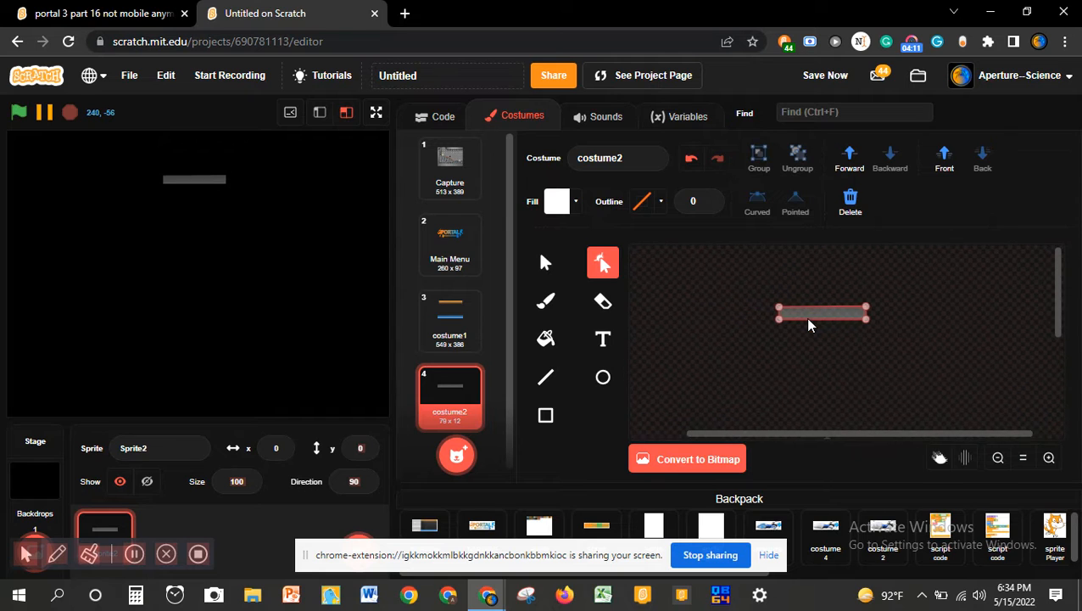
key(s)
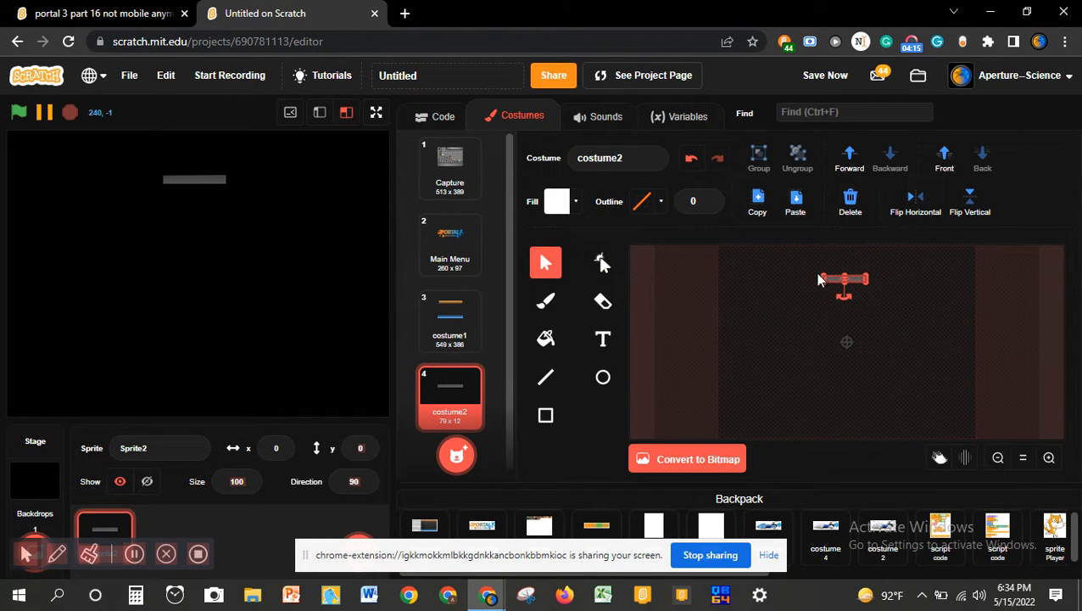
drag(817, 270, 697, 249)
drag(800, 265, 857, 494)
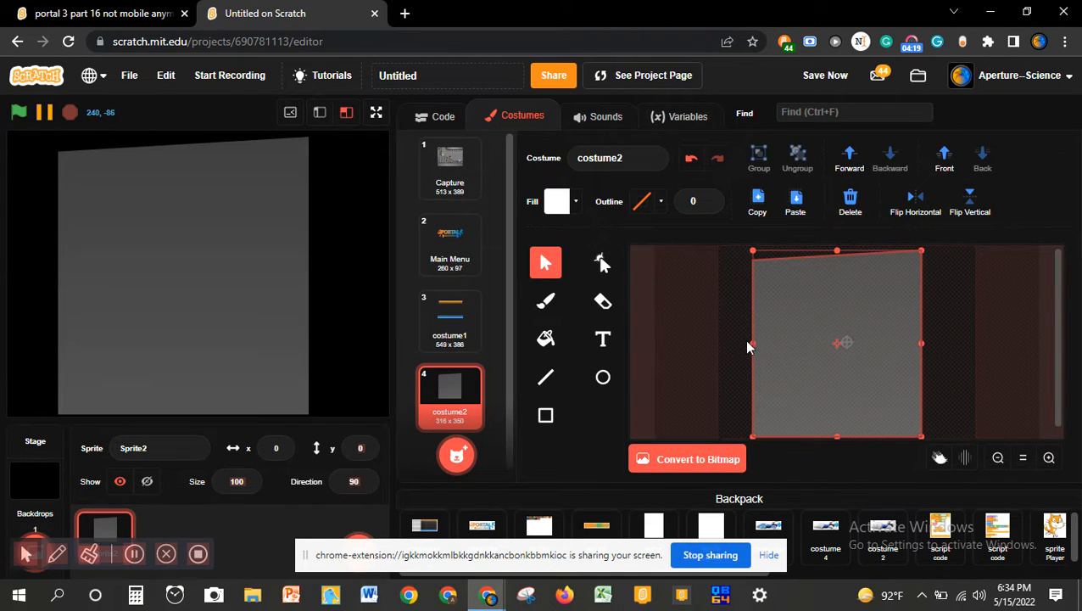
drag(750, 344, 715, 342)
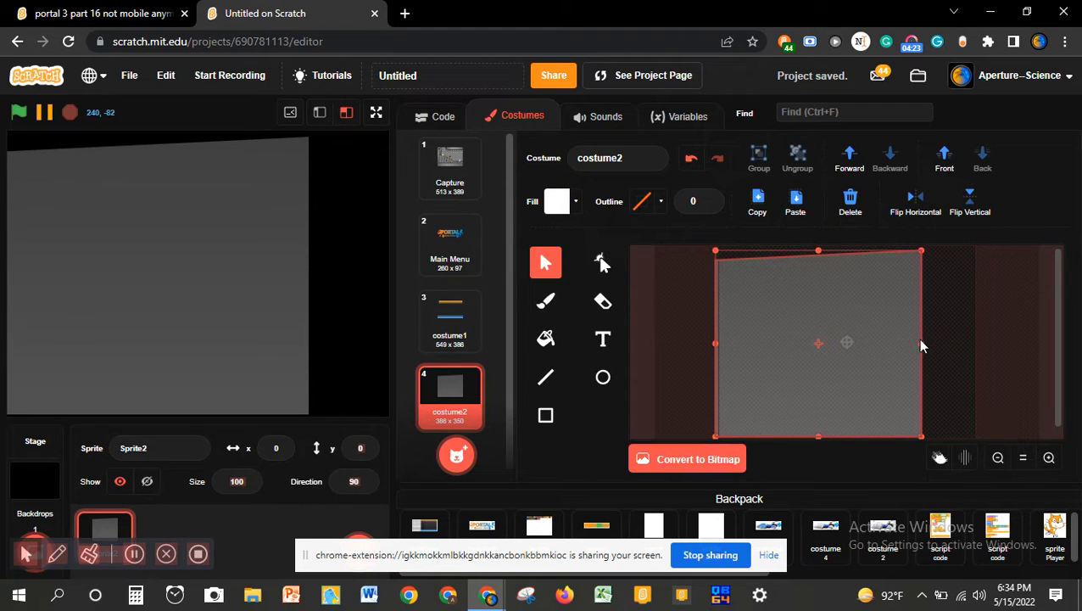
drag(925, 343, 978, 344)
drag(846, 416, 845, 422)
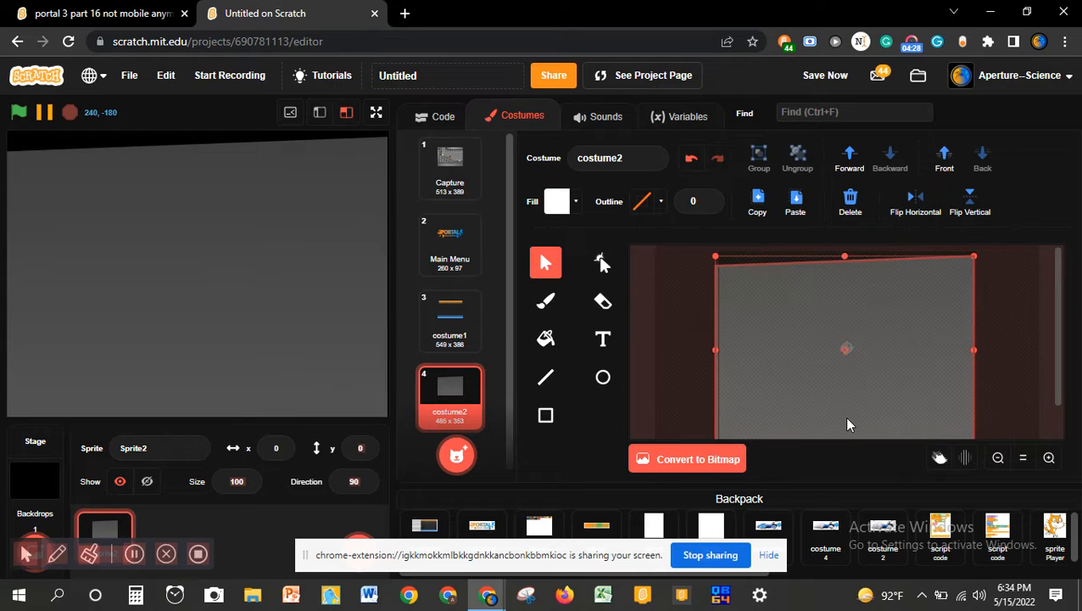
- Stretch the grey shape in costume2 upward until it covers the stage's upper edge, about 485 by 390
click(841, 255)
click(858, 269)
click(846, 258)
click(853, 282)
drag(838, 259, 841, 246)
scroll(824, 262, up, 1)
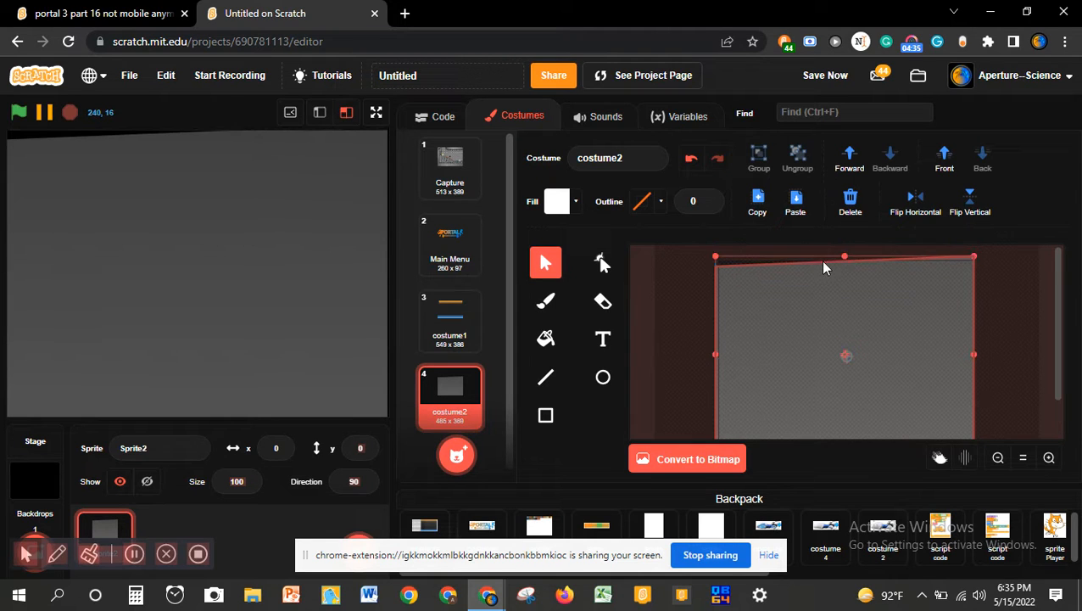
click(843, 254)
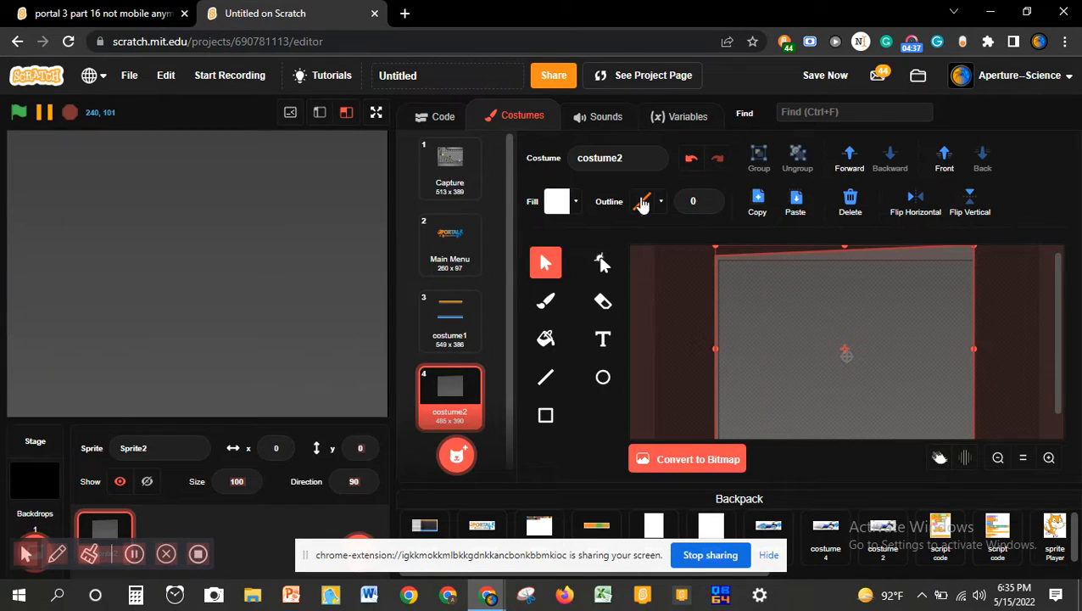
- Replace the fill gradient's transparent first colour with a near-black grey at saturation 0 and brightness 8.7
click(551, 203)
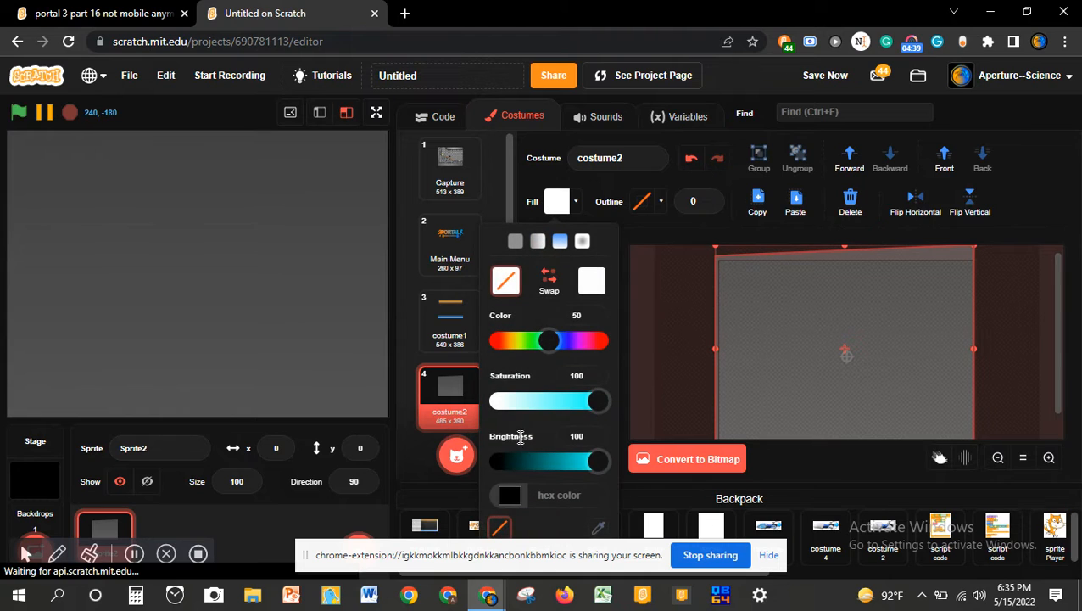
click(519, 456)
drag(520, 456, 509, 458)
right_click(509, 461)
click(504, 469)
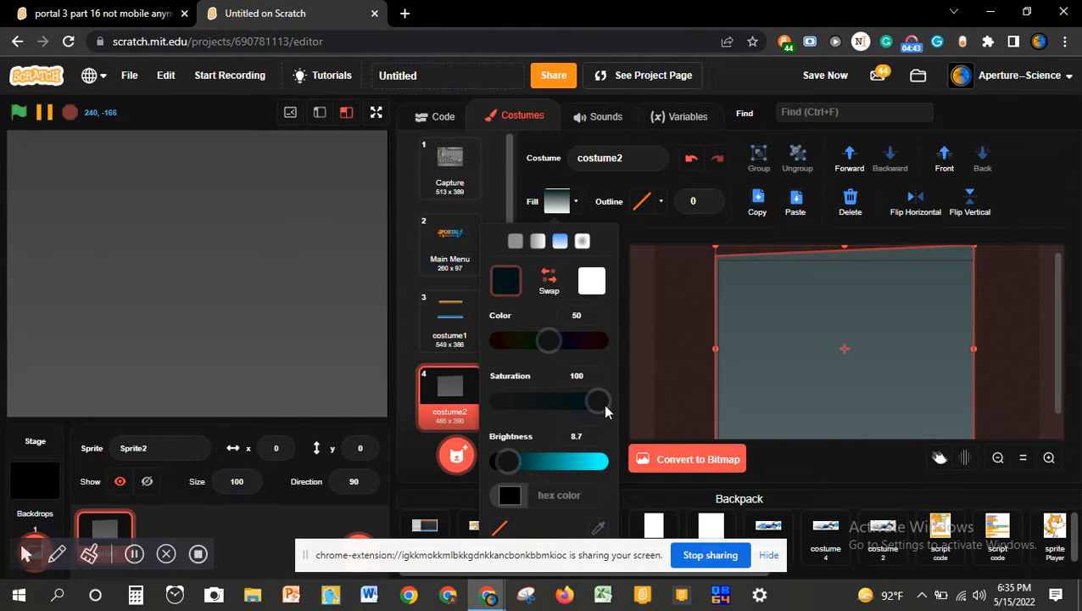
drag(603, 404, 489, 404)
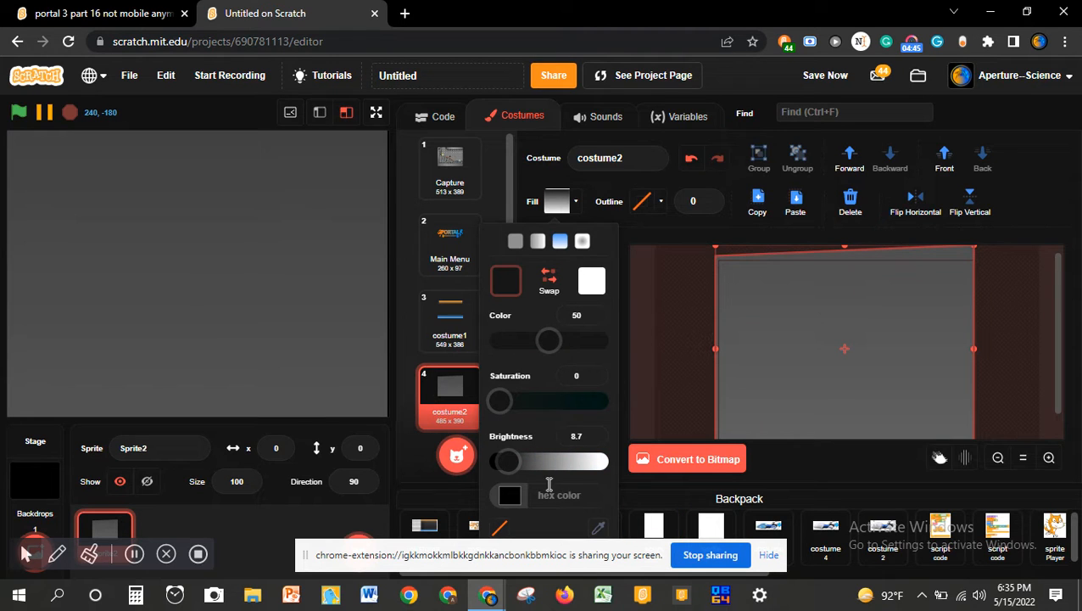
- Delete the black artwork from the stage's backdrop1 and return to Sprite2's costume2
click(35, 475)
key(ctrl+a)
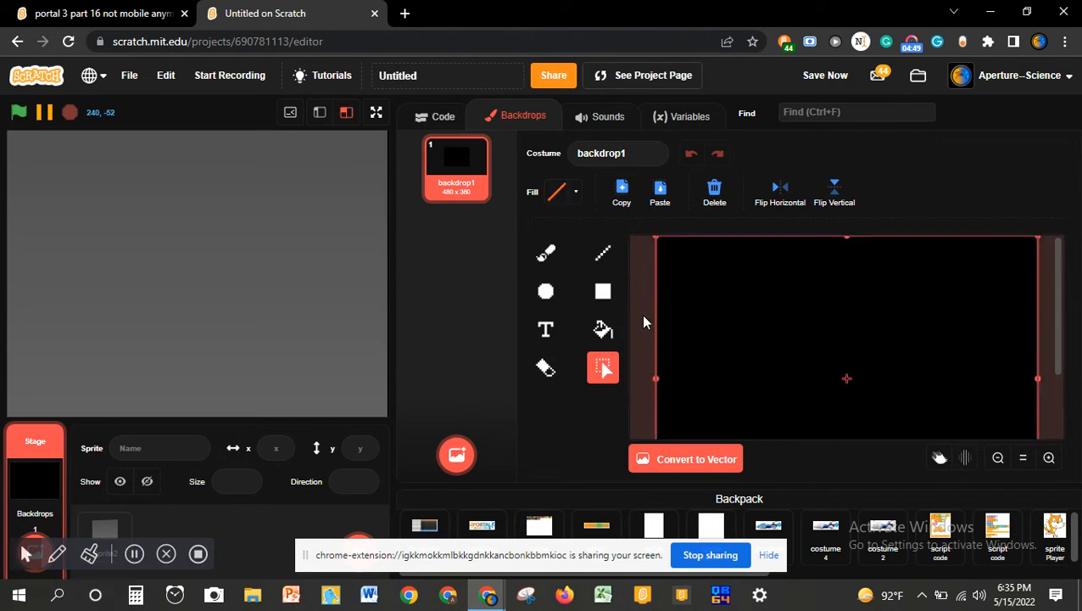
key(Delete)
click(128, 553)
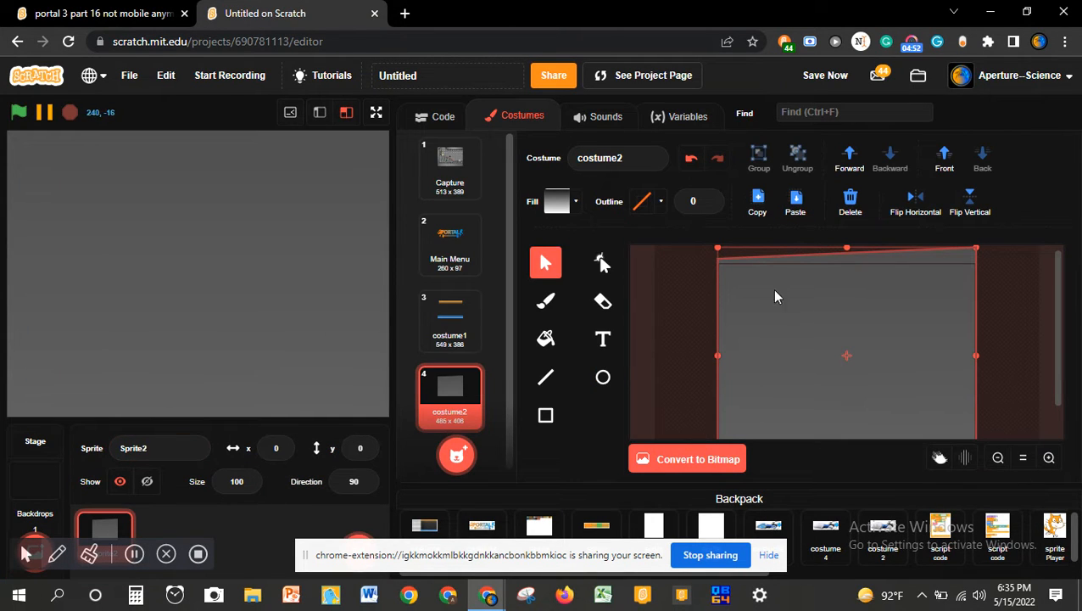
- Lighten the first gradient colour of the costume2 shape to brightness 52.5
click(557, 201)
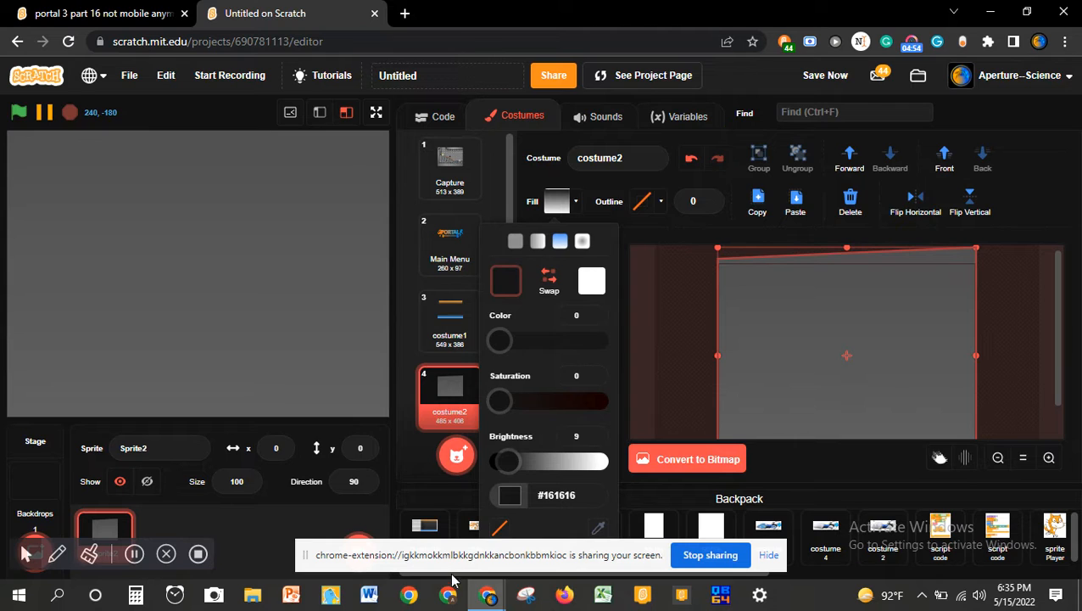
drag(513, 460, 555, 458)
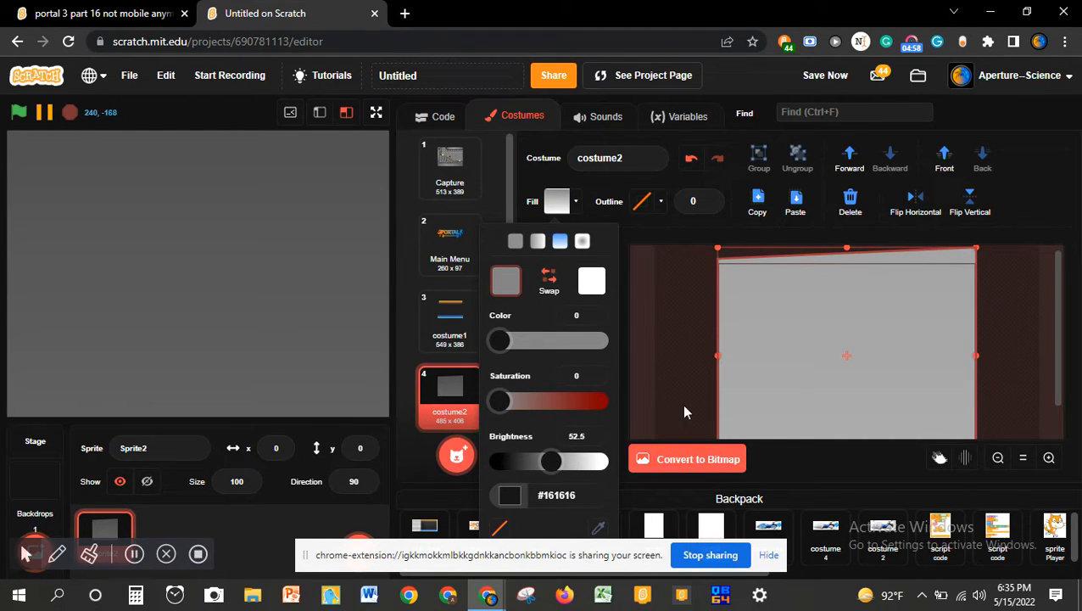
click(680, 376)
- Switch Sprite2 to the Capture costume, add the Pen extension and stamp the picture onto the stage
click(435, 175)
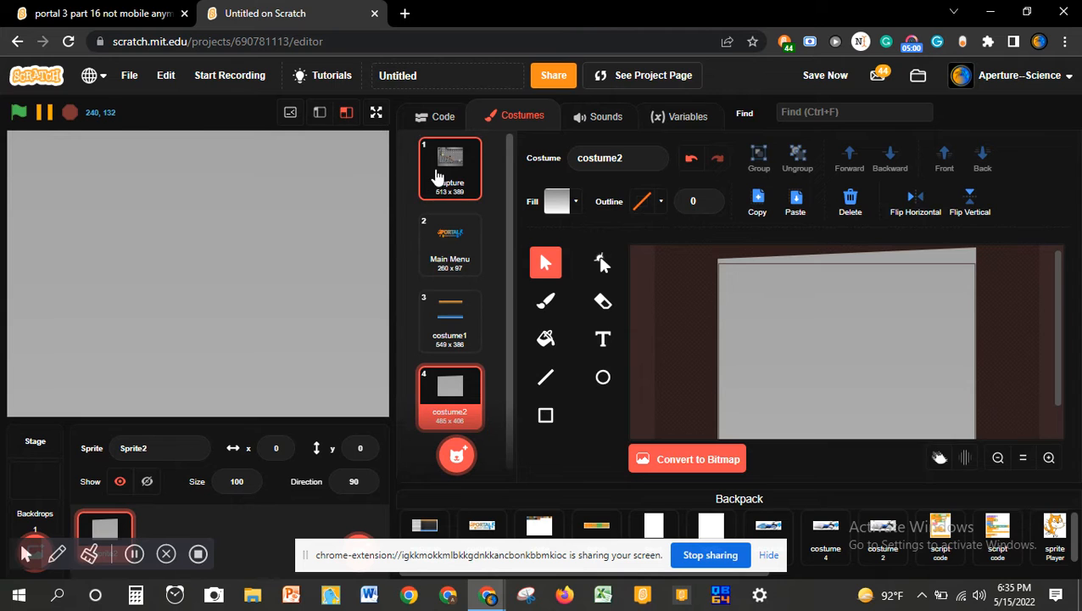
click(442, 118)
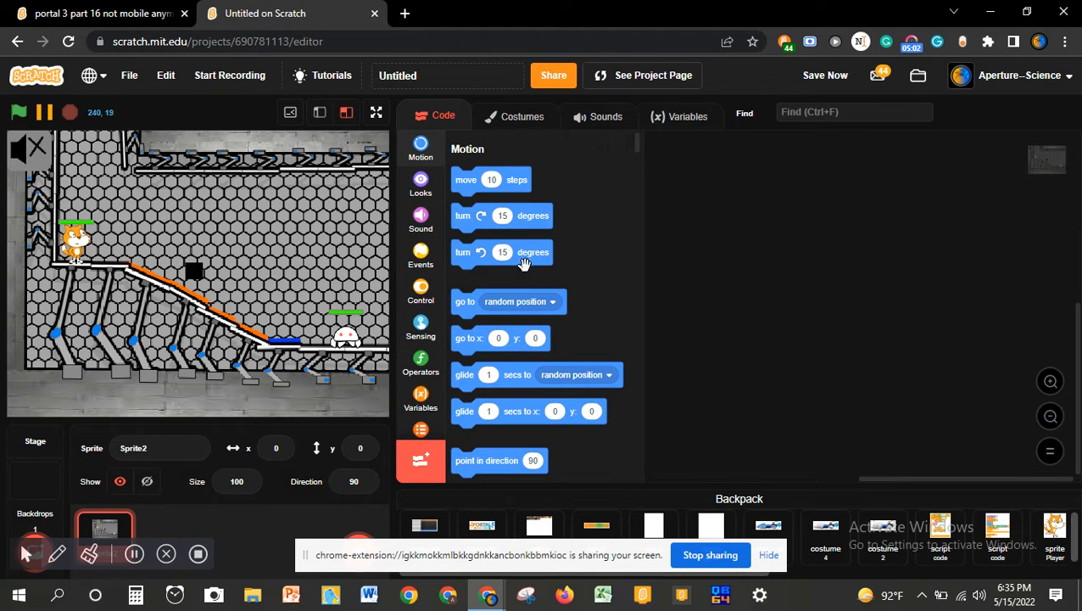
click(426, 461)
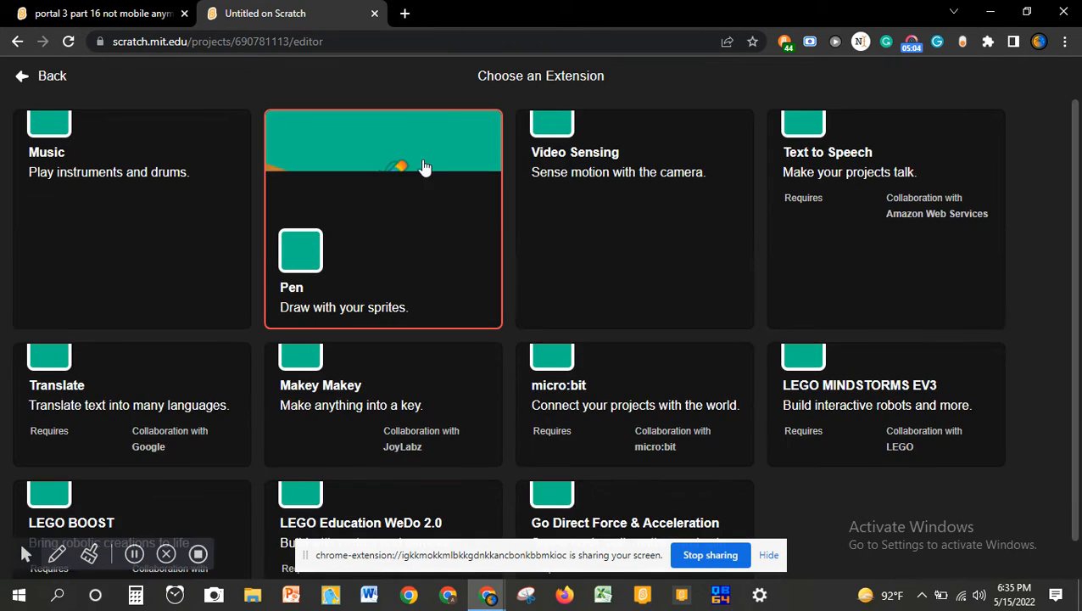
click(354, 178)
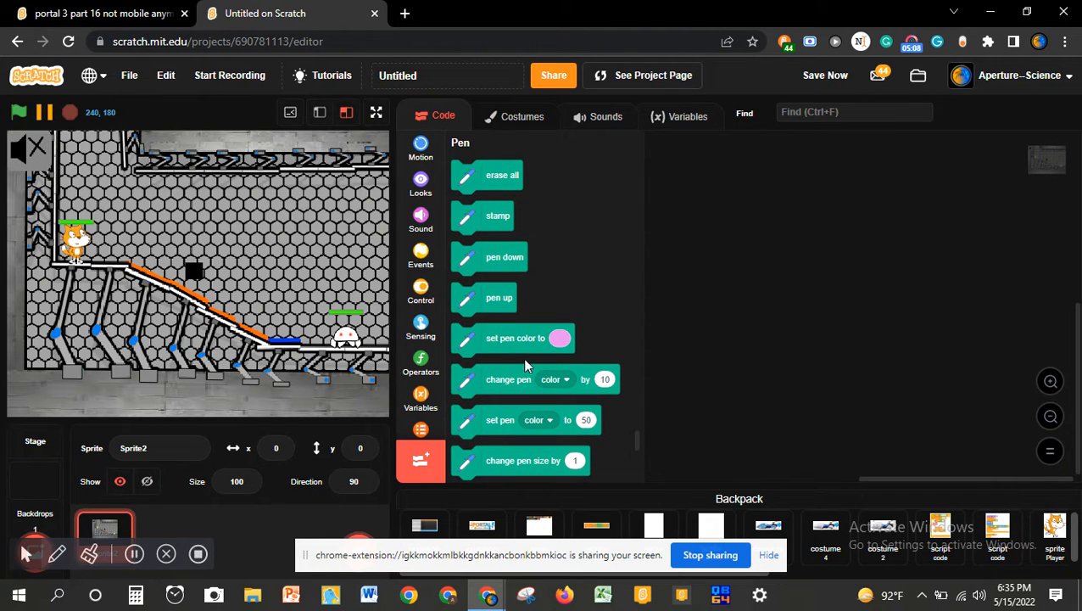
- In costume2, make the gradient's second colour transparent and raise the first colour's brightness to 84
right_click(450, 392)
click(449, 392)
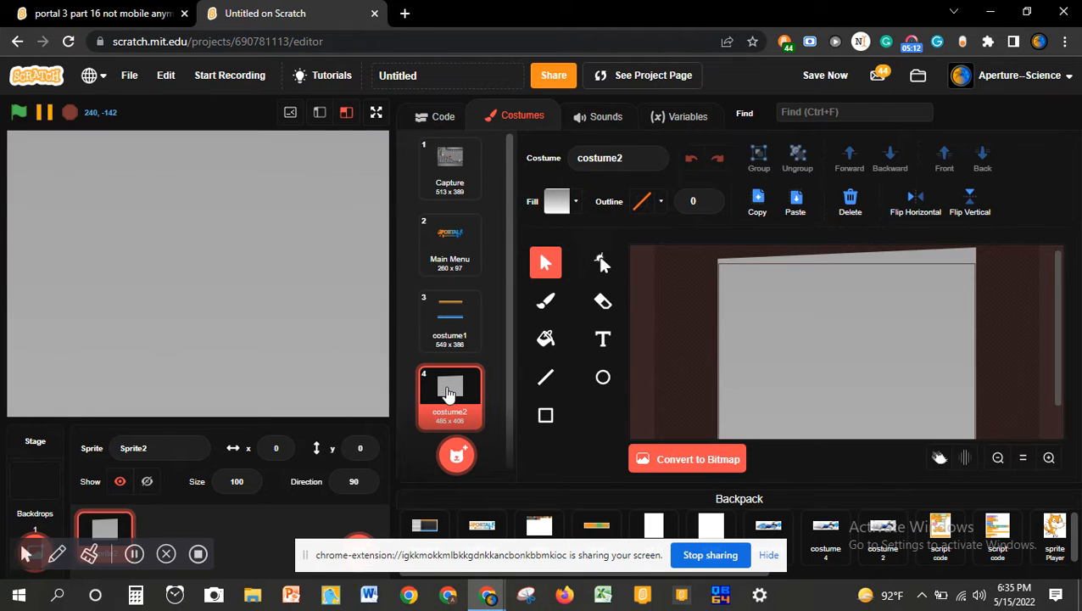
click(566, 201)
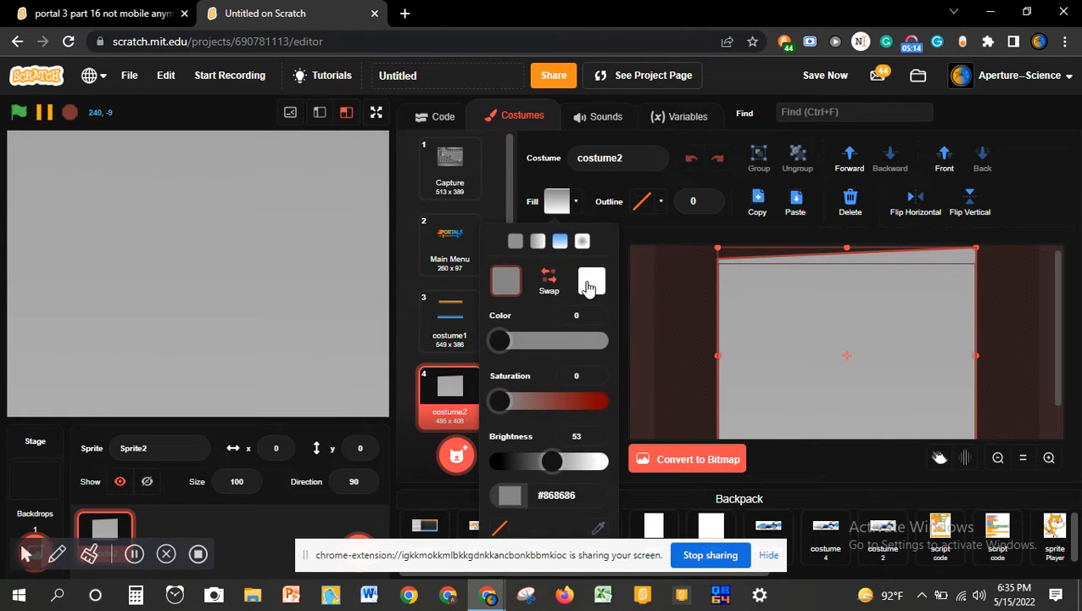
click(589, 285)
click(501, 528)
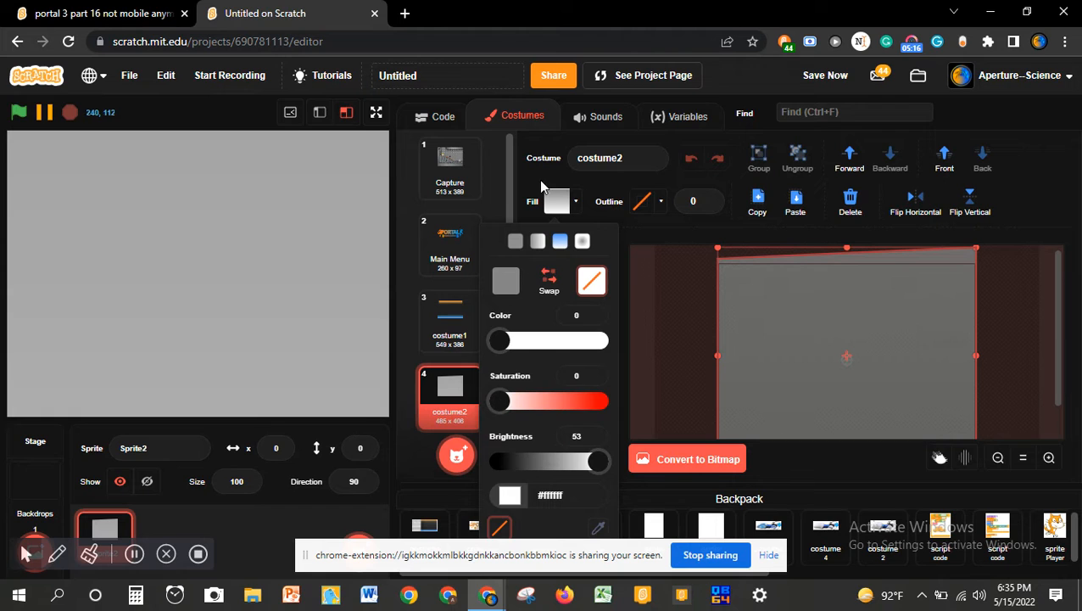
click(511, 281)
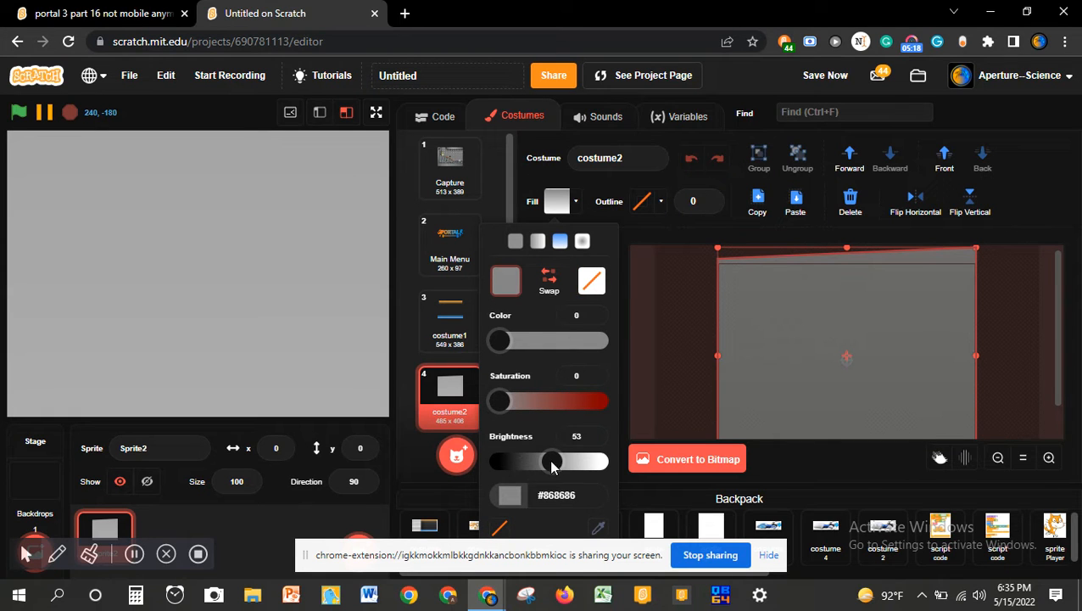
drag(552, 463, 583, 464)
click(719, 367)
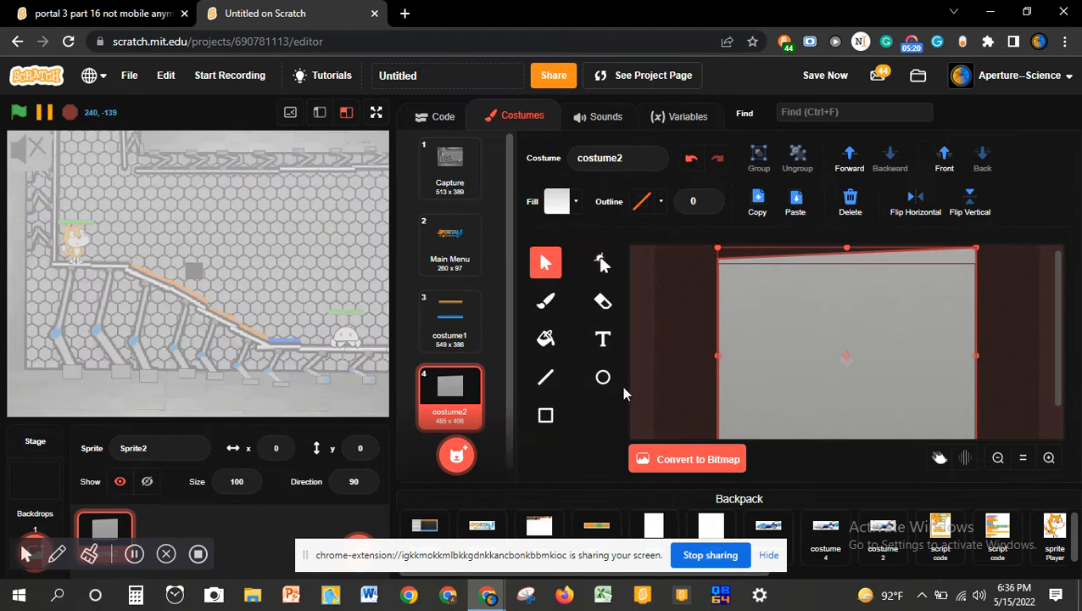
- Darken the first gradient colour to a neutral grey with saturation 0 and brightness about 40
click(559, 207)
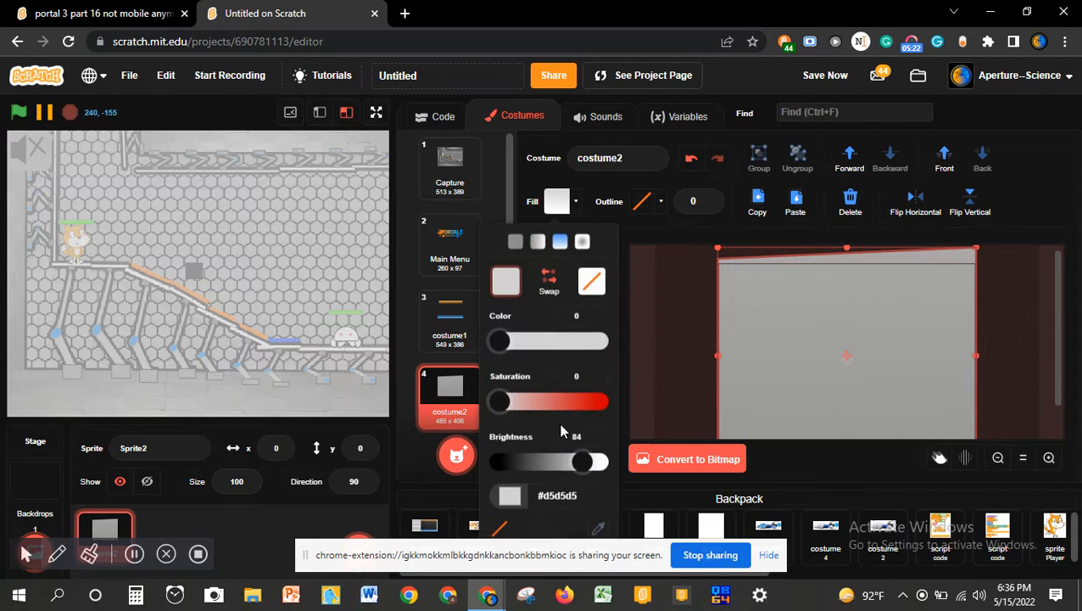
drag(577, 460, 442, 475)
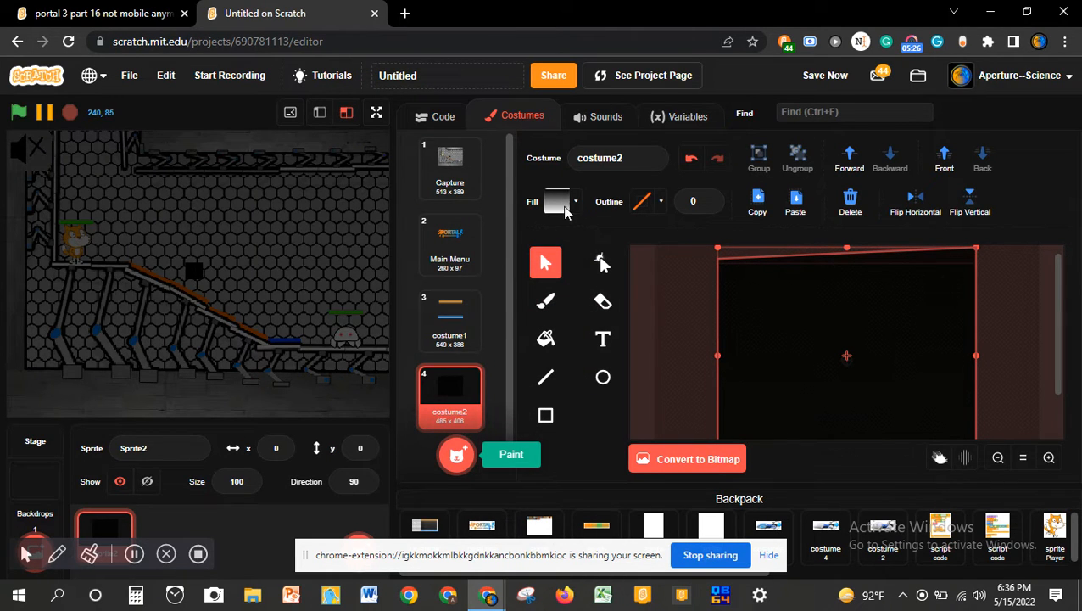
click(562, 207)
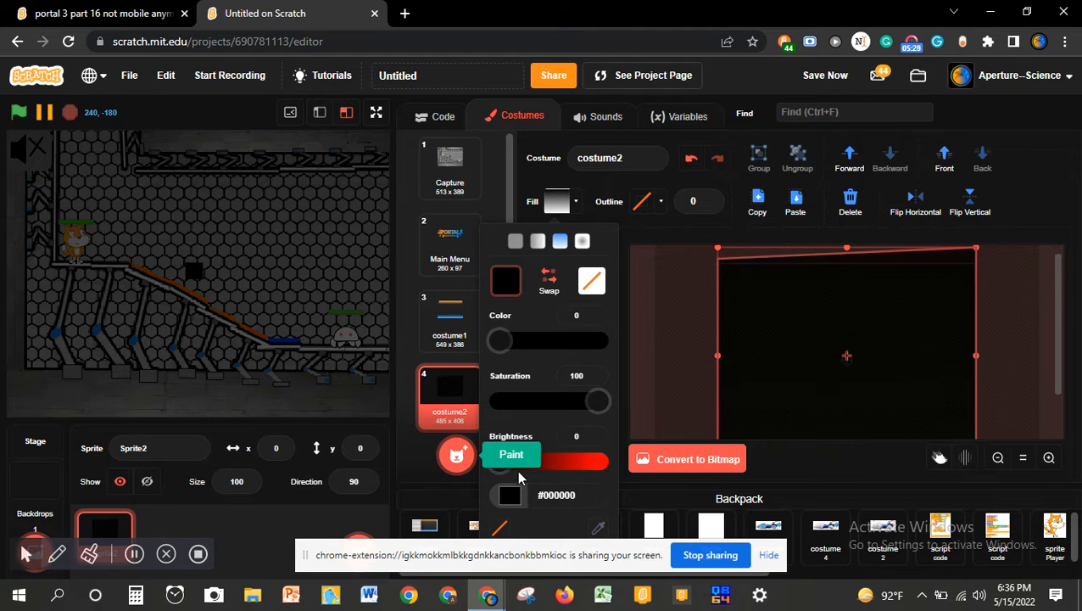
drag(550, 466, 540, 471)
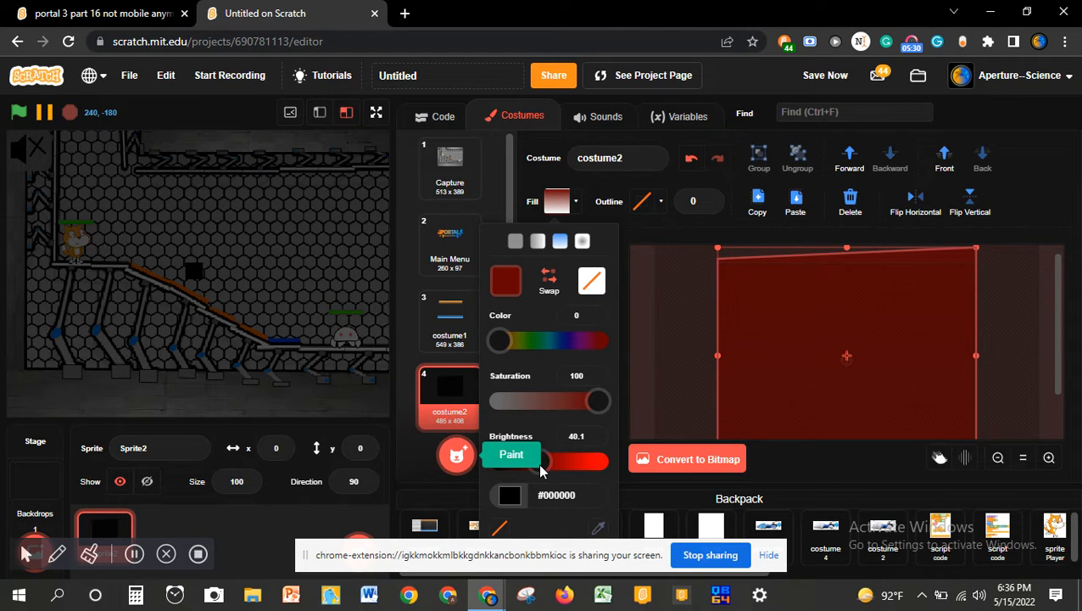
drag(598, 402, 497, 402)
click(693, 358)
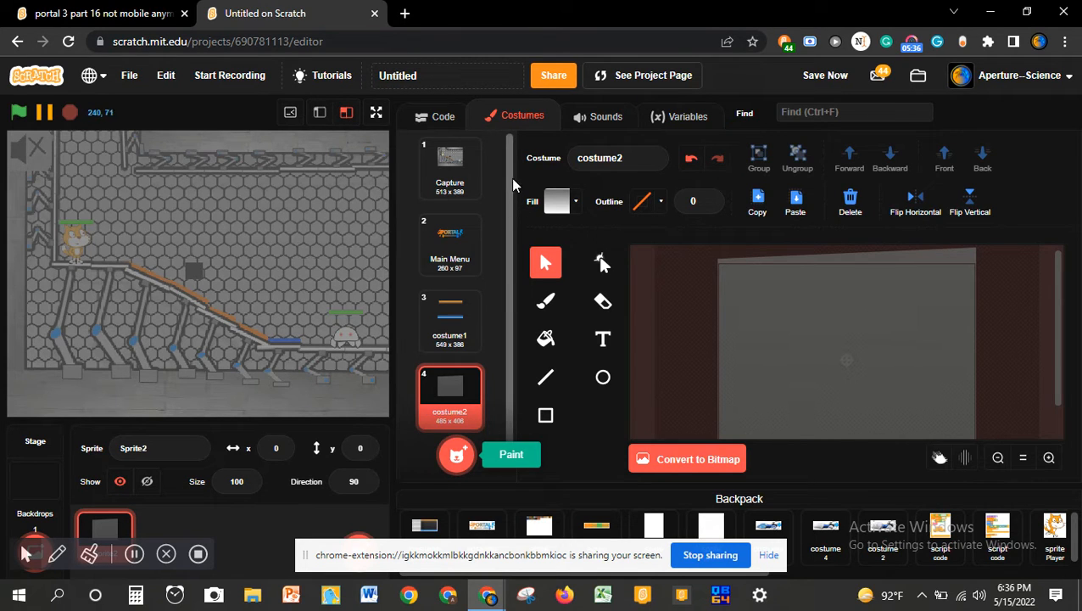
- Stamp the grey overlay onto the stage and switch Sprite2 to the Main Menu logo costume
click(436, 117)
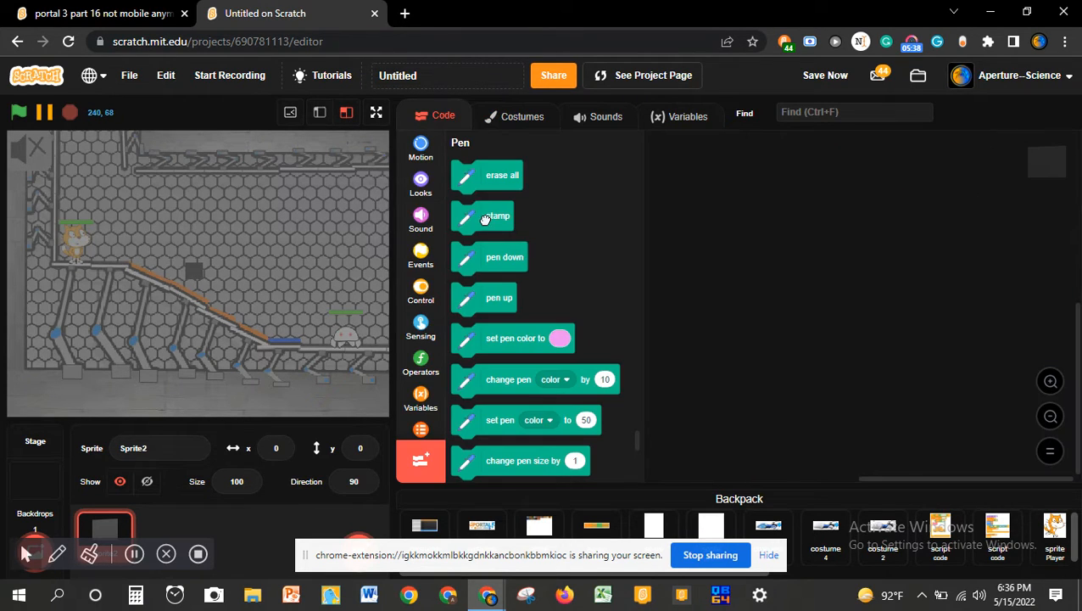
click(514, 119)
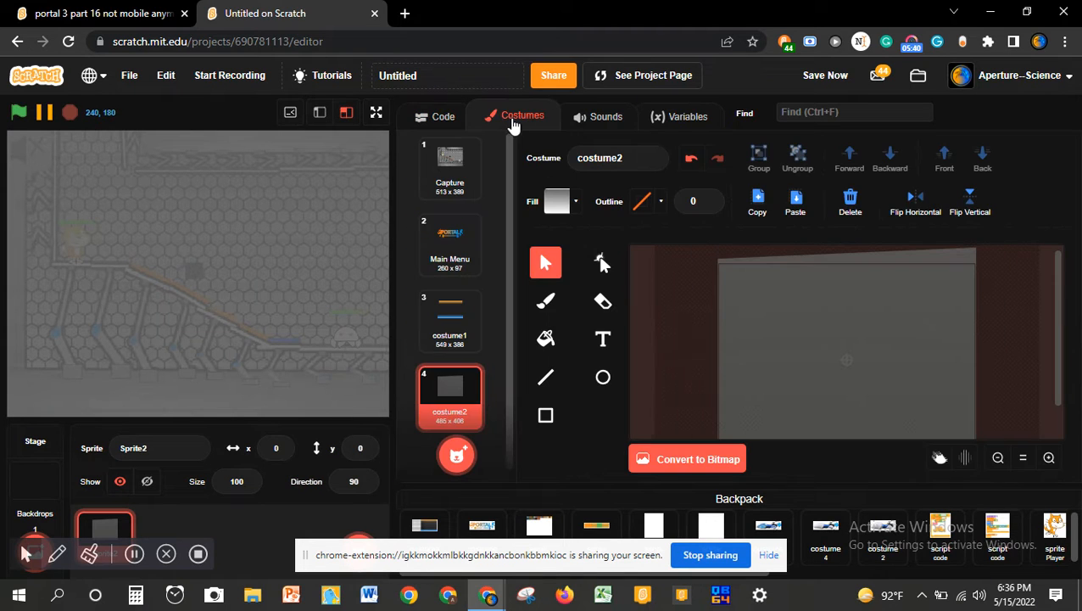
click(472, 240)
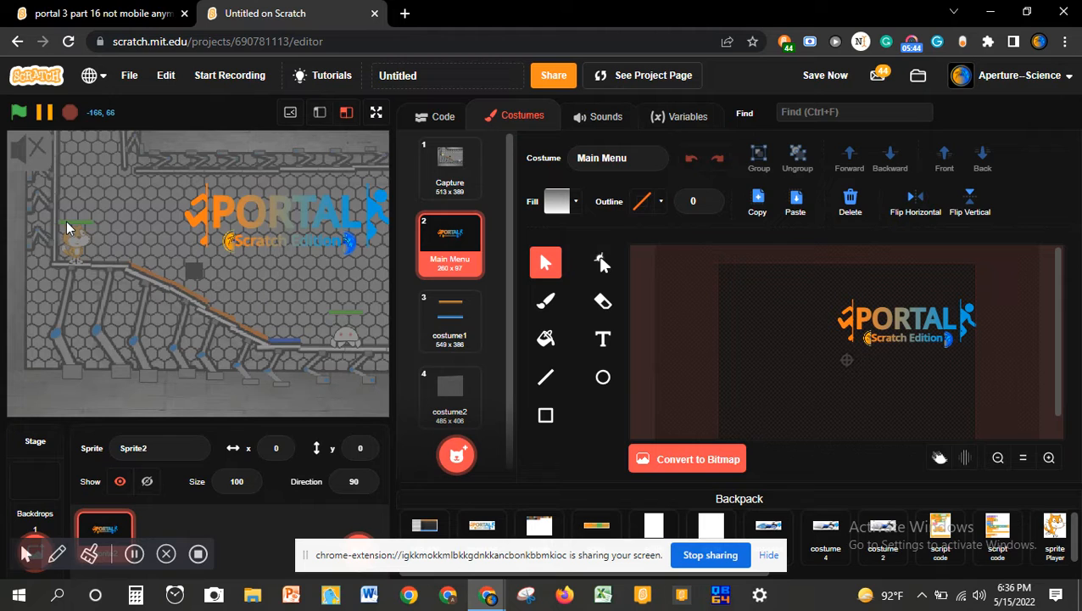
- Start a script for Sprite2 with a green flag event block and a forever loop beneath it
click(443, 117)
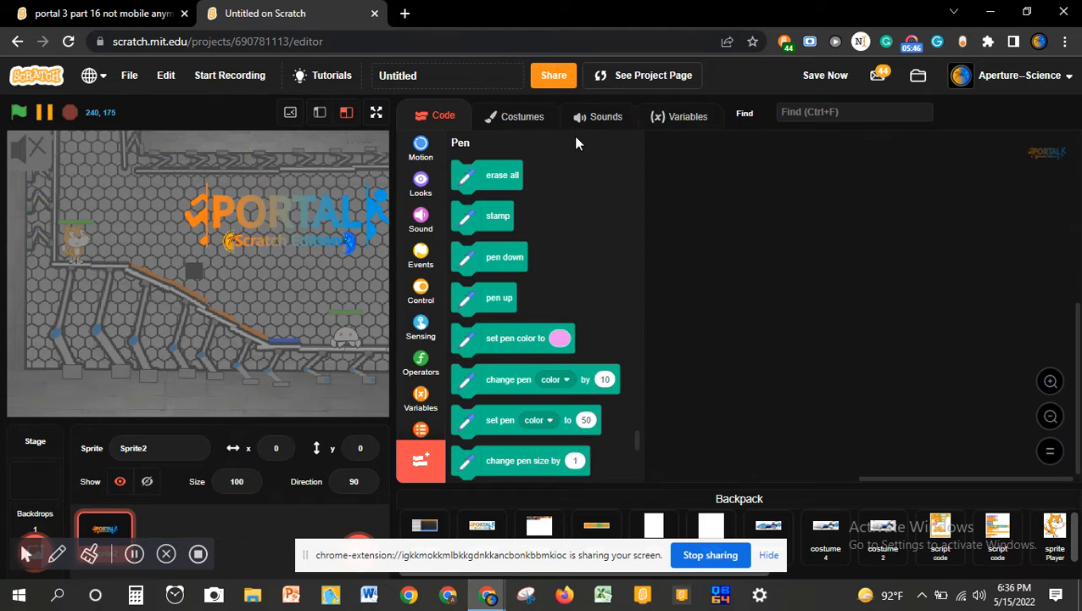
click(411, 281)
click(418, 258)
drag(473, 181, 796, 234)
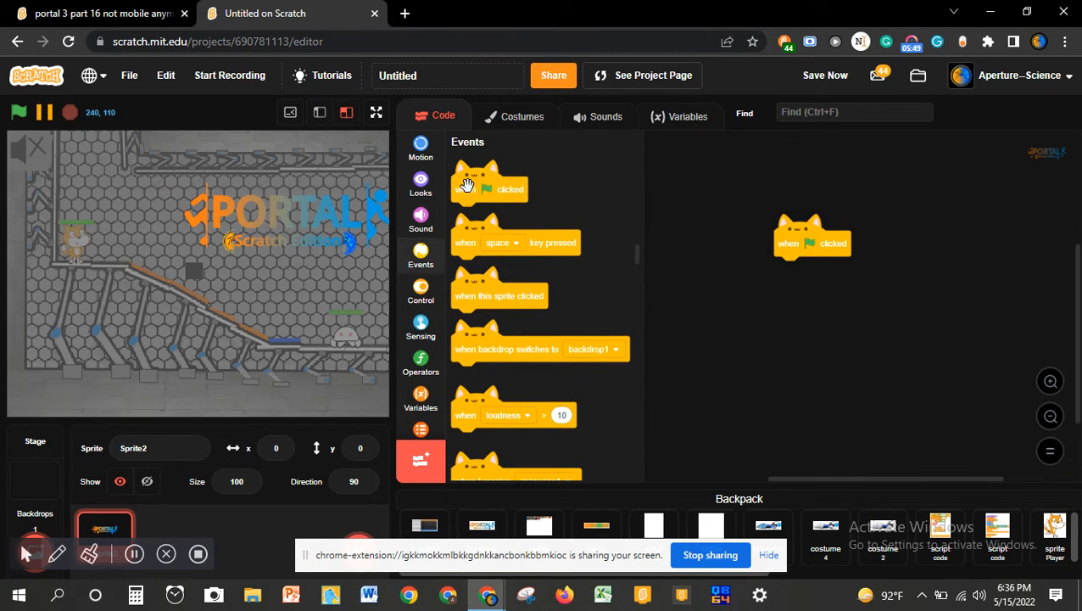
click(422, 290)
drag(517, 295, 825, 274)
- Add two switch costume blocks inside the forever loop, the first set to Capture and the second to costume2
click(421, 184)
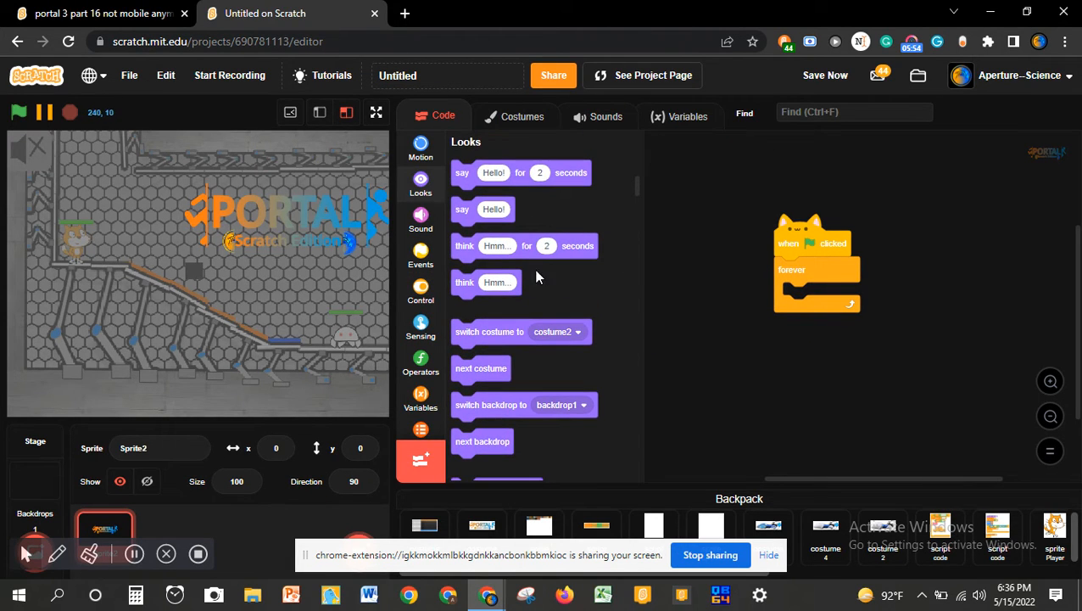
drag(496, 332, 827, 297)
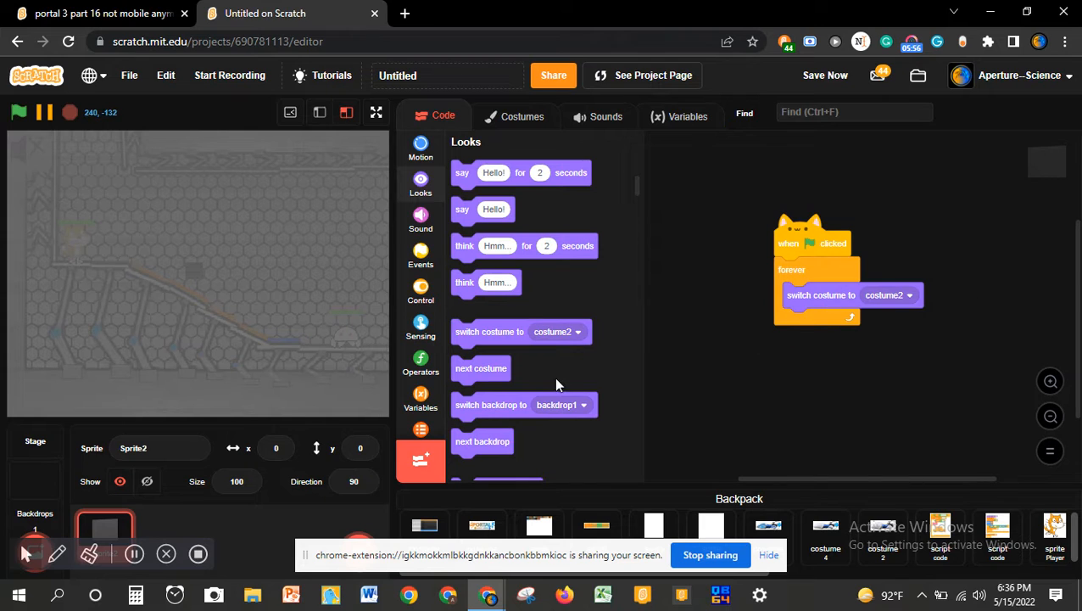
drag(537, 339, 891, 307)
click(892, 321)
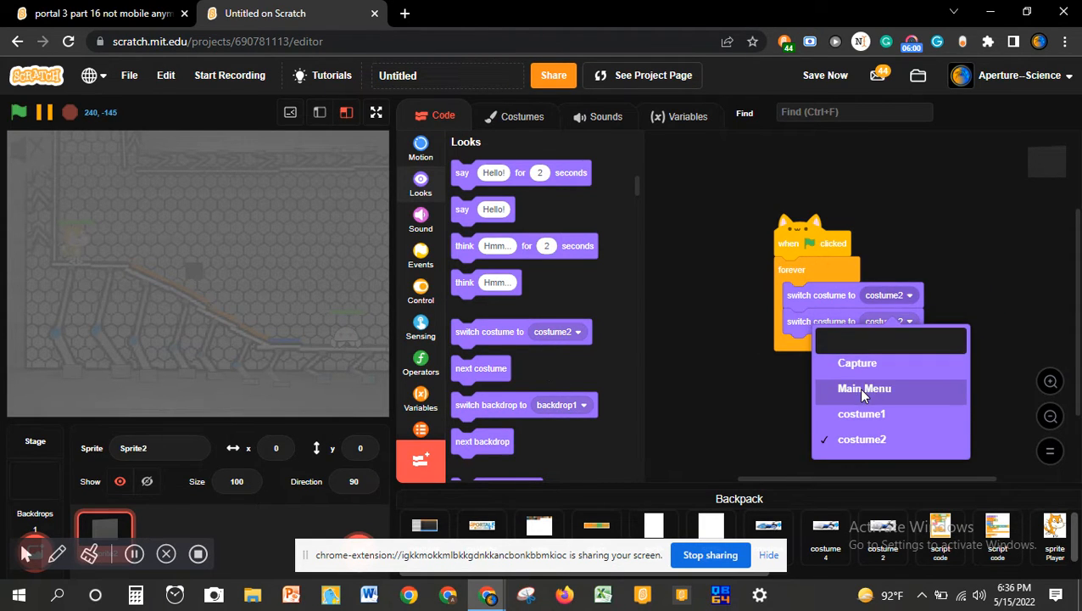
click(857, 363)
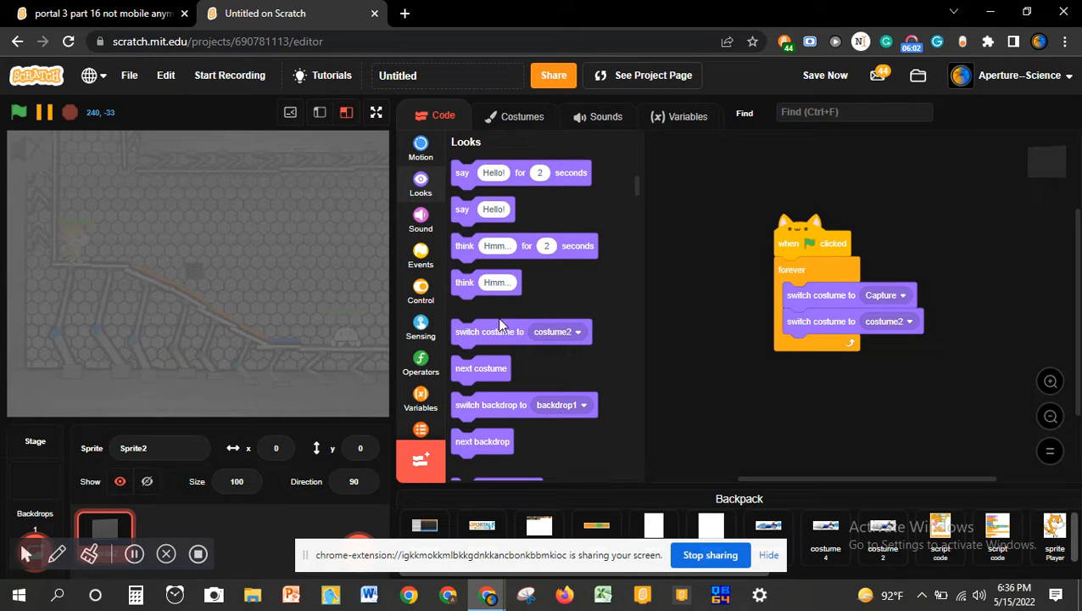
- Add a third switch costume block at the end of the forever loop and set it to Main Menu
drag(547, 342, 838, 344)
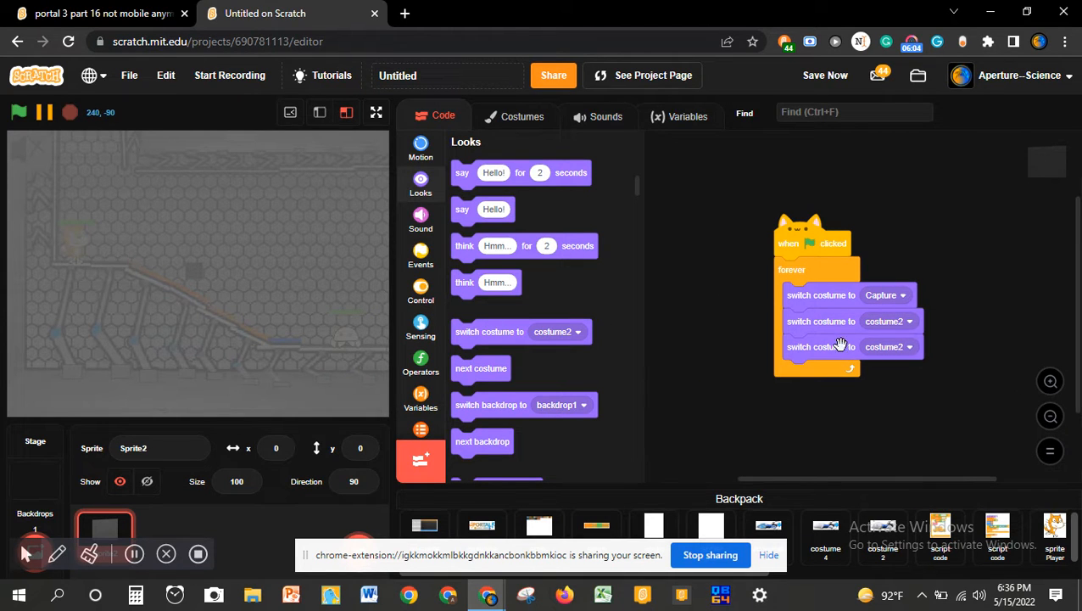
click(914, 347)
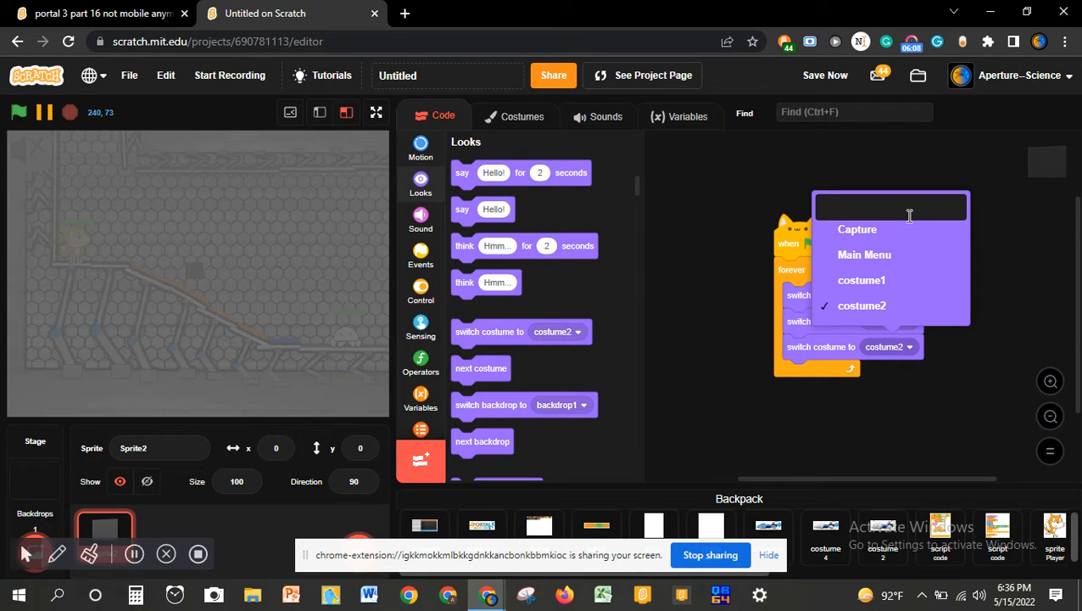
click(854, 257)
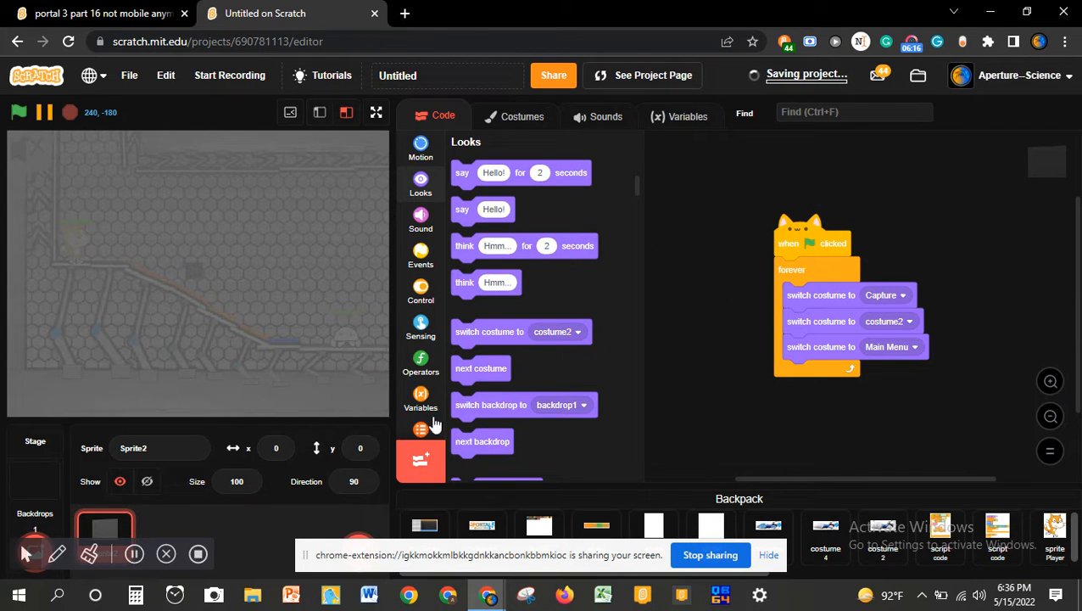
- Add a pen erase all block as the first block inside Sprite2's forever loop
scroll(433, 424, down, 3)
click(422, 382)
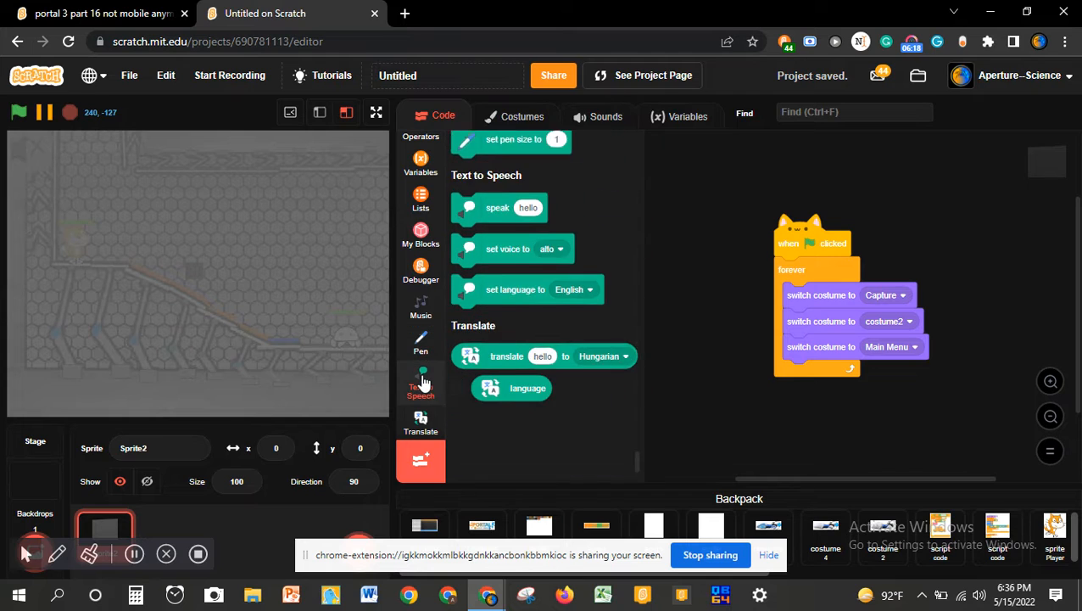
scroll(509, 284, up, 5)
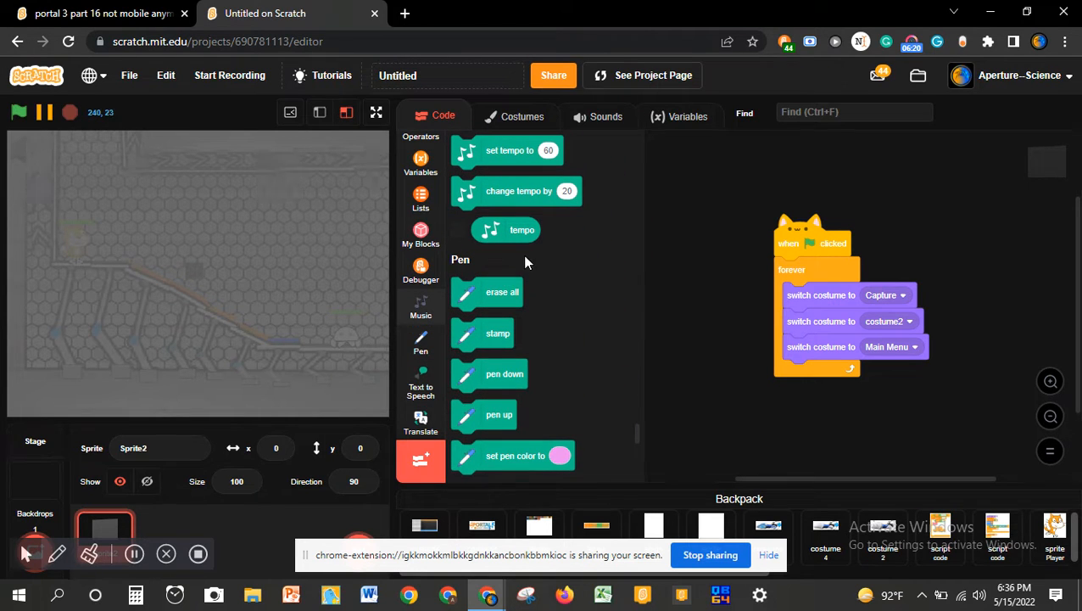
mouse_move(483, 292)
mouse_down()
mouse_move(805, 293)
mouse_move(802, 318)
mouse_move(810, 299)
mouse_up()
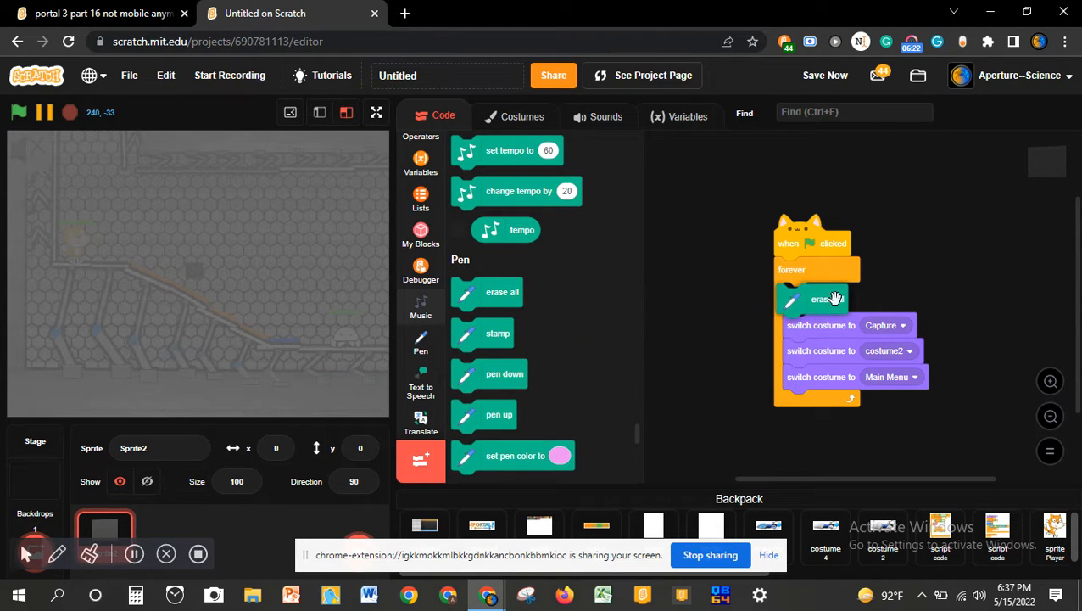
- Add a stamp block after each of the three switch costume blocks in the forever loop and run the project
drag(496, 338, 844, 355)
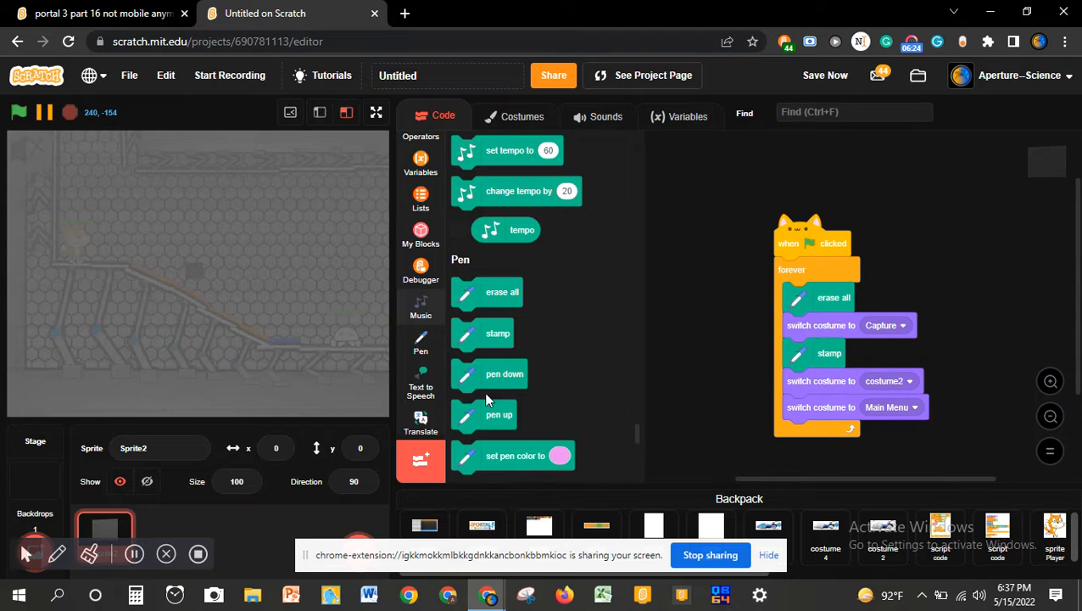
drag(501, 339, 832, 412)
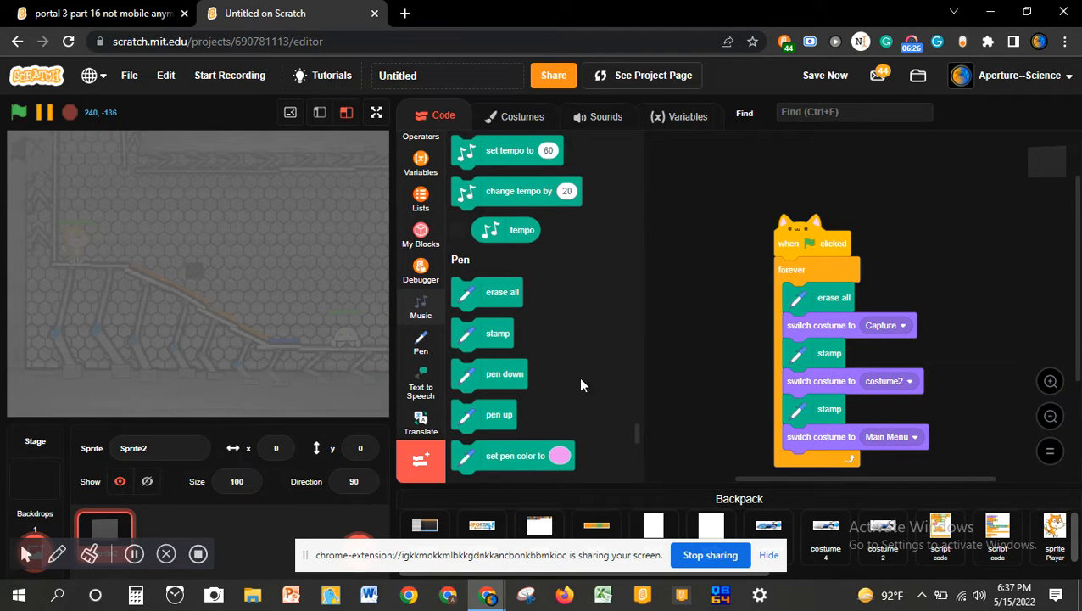
drag(490, 336, 812, 467)
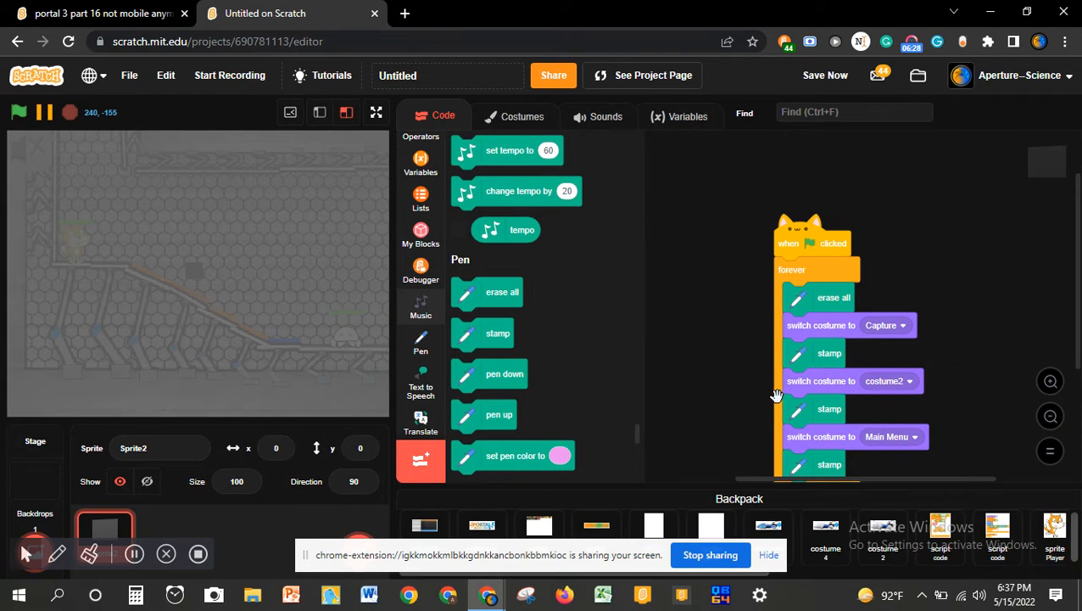
scroll(775, 397, down, 3)
click(19, 113)
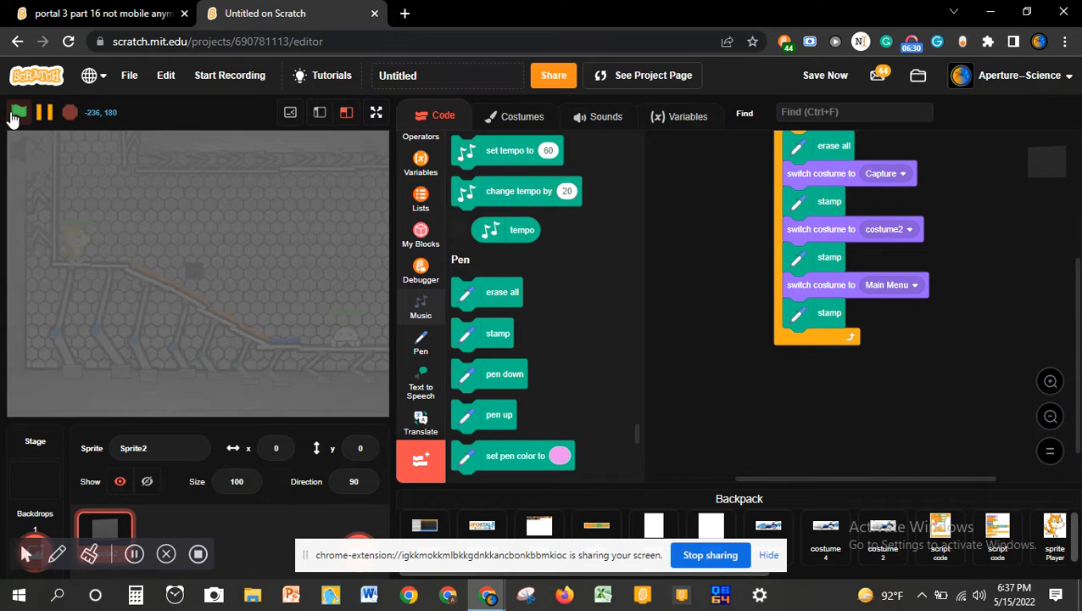
- Select the grey overlay shape in costume2 and lighten its fill to brightness 59
click(519, 120)
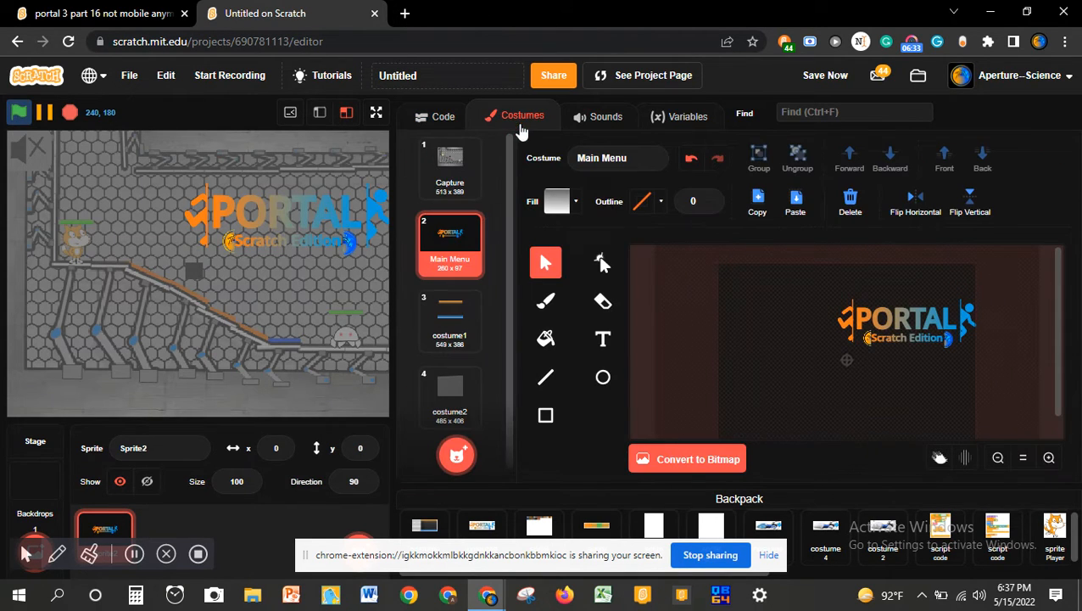
click(432, 365)
click(776, 273)
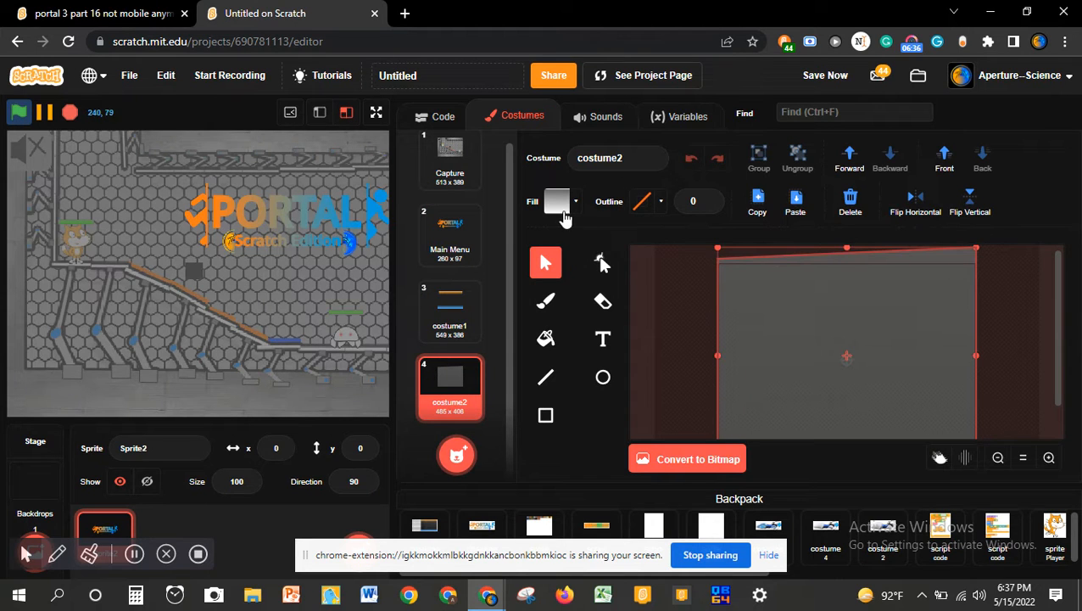
click(559, 208)
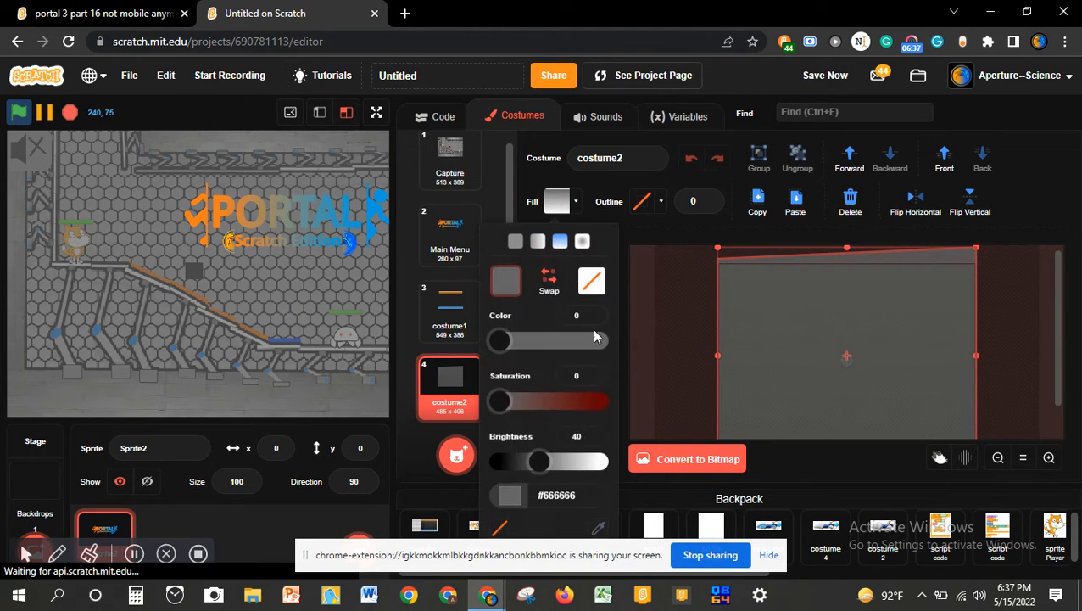
click(558, 465)
click(666, 429)
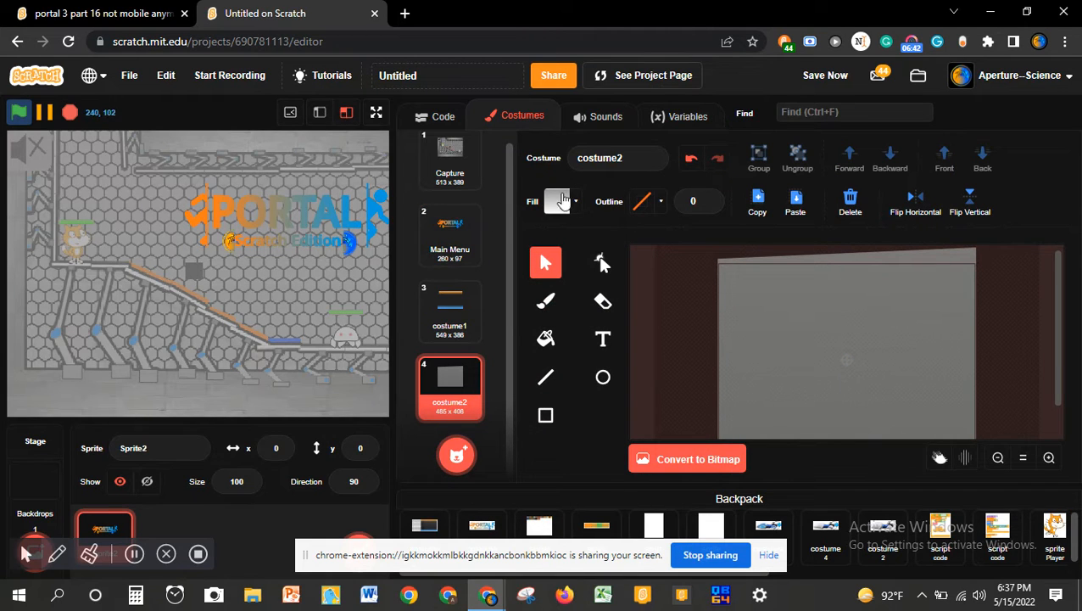
- Try to lighten the costume2 overlay further by raising the fill brightness to 75 and adjusting it again
click(559, 202)
click(575, 472)
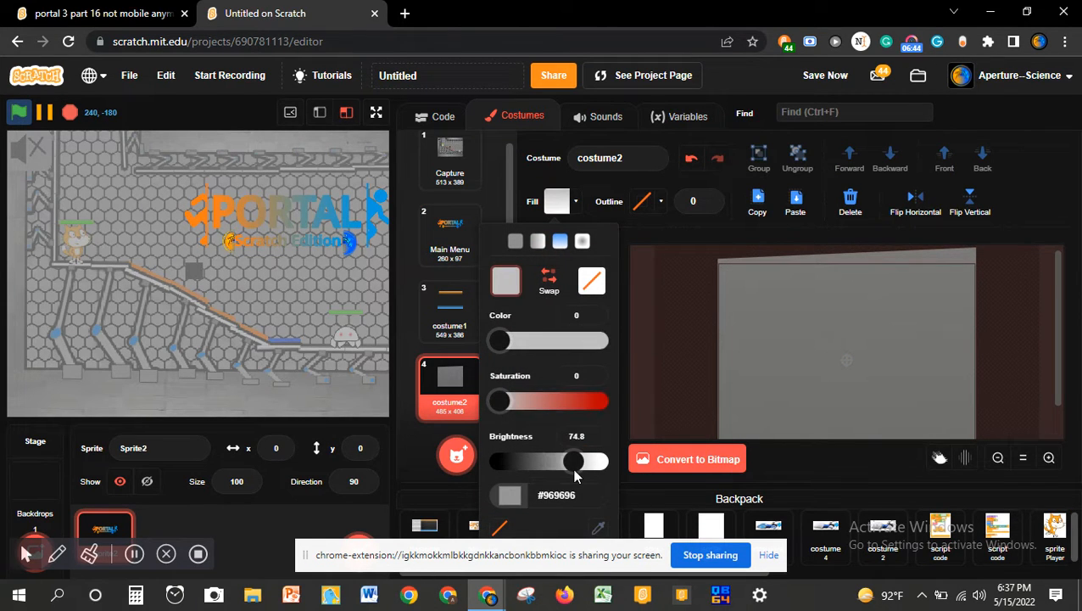
click(681, 420)
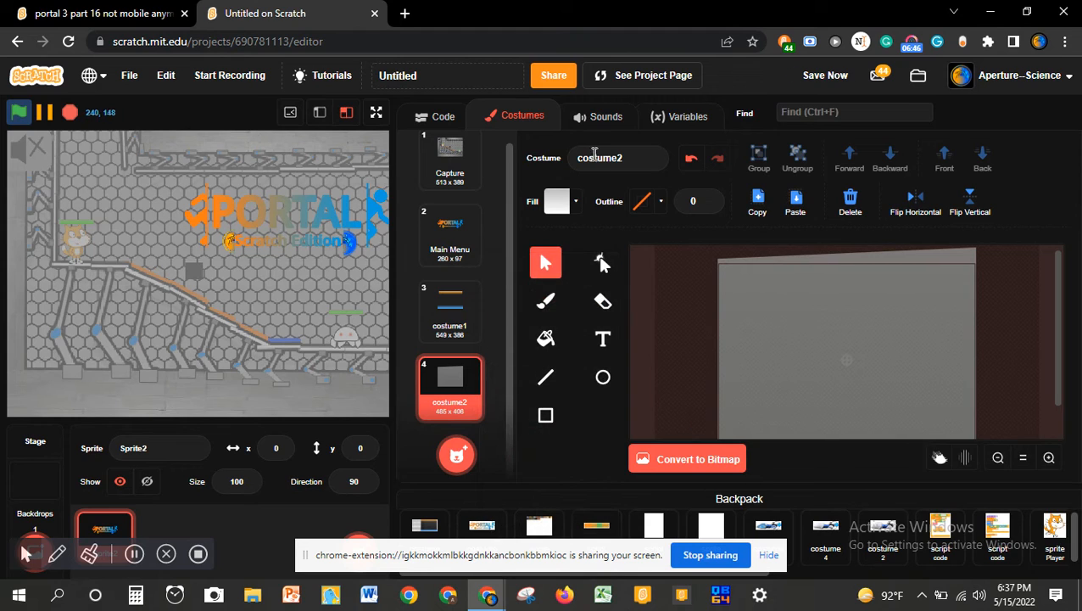
click(559, 201)
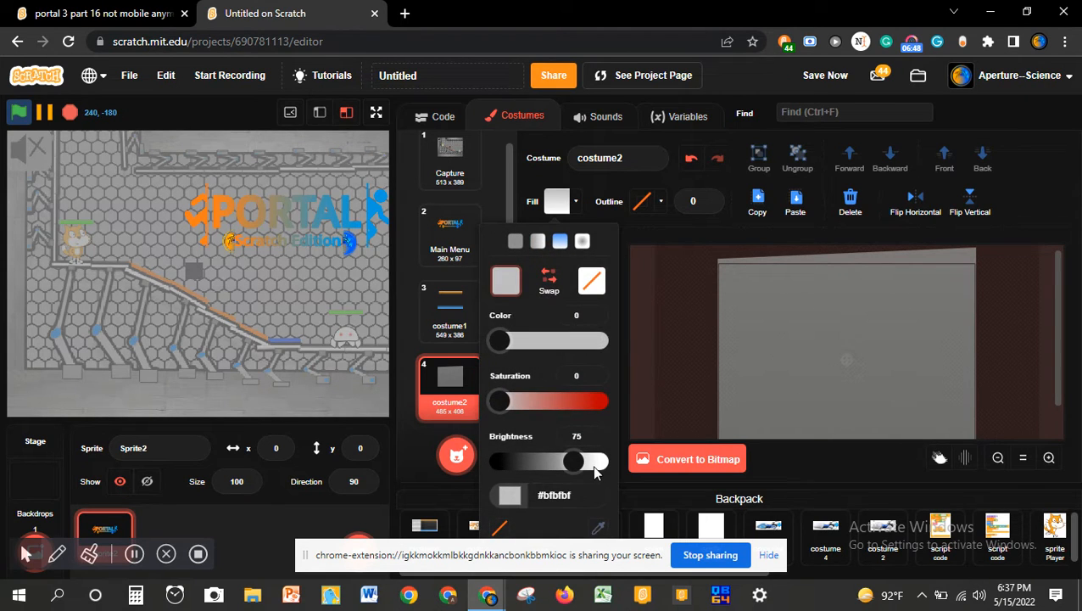
click(593, 466)
click(665, 386)
- Select the overlay shape in costume2 and change its fill to white with brightness 100
click(738, 346)
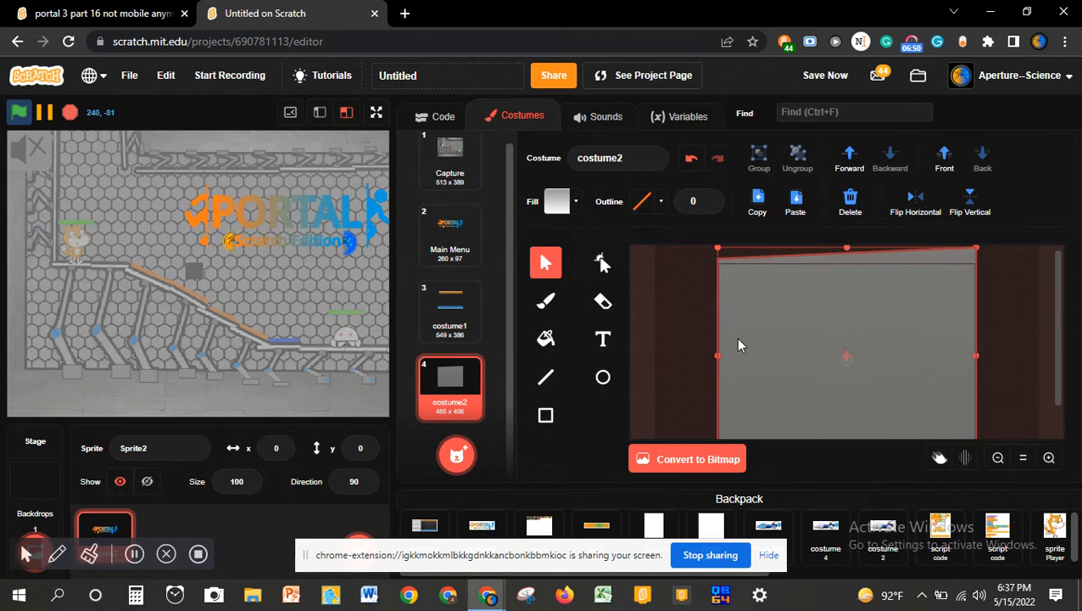
click(556, 203)
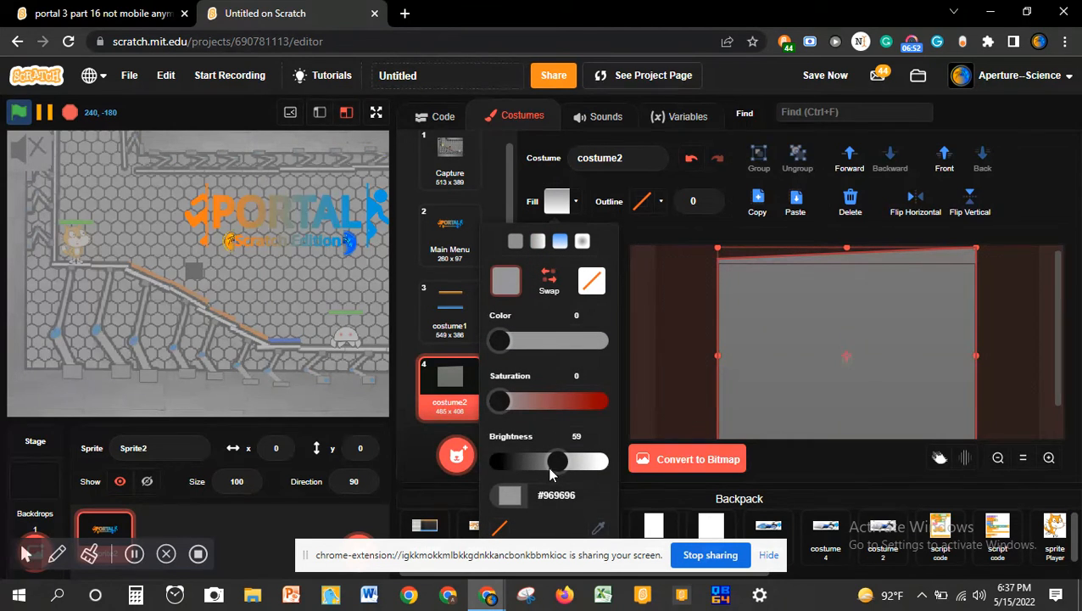
drag(551, 471, 638, 429)
click(656, 402)
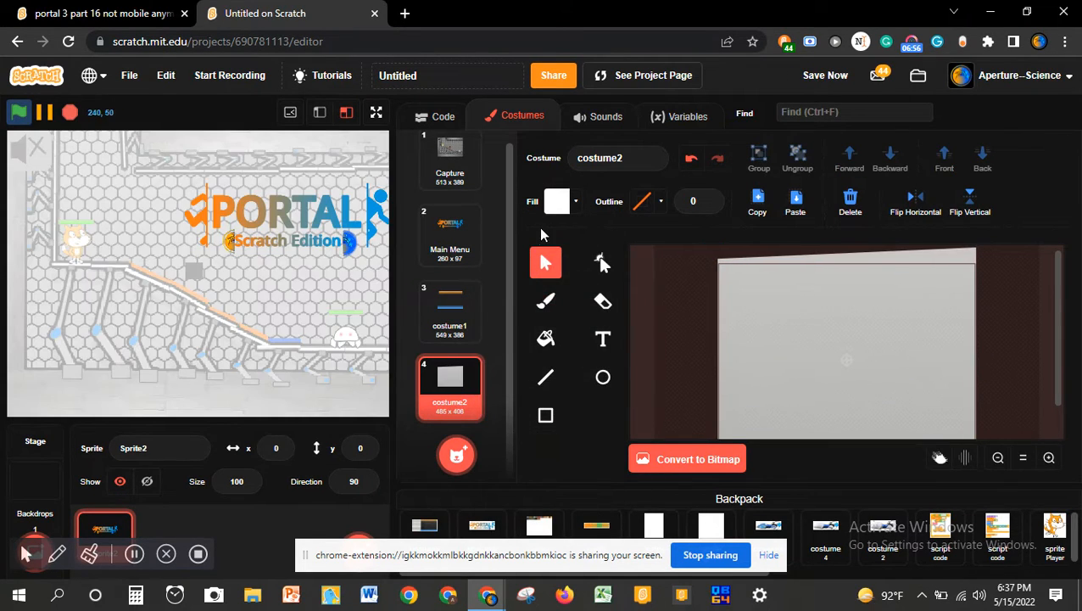
- Try to darken the costume2 overlay by lowering the fill brightness twice, ending around 20.8
click(565, 202)
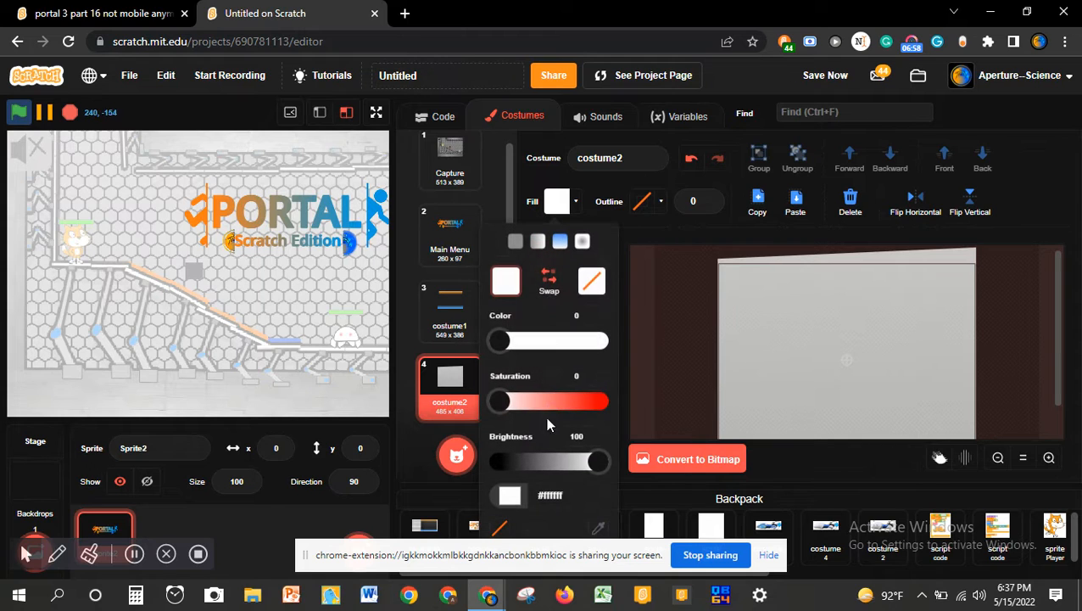
click(551, 459)
click(668, 351)
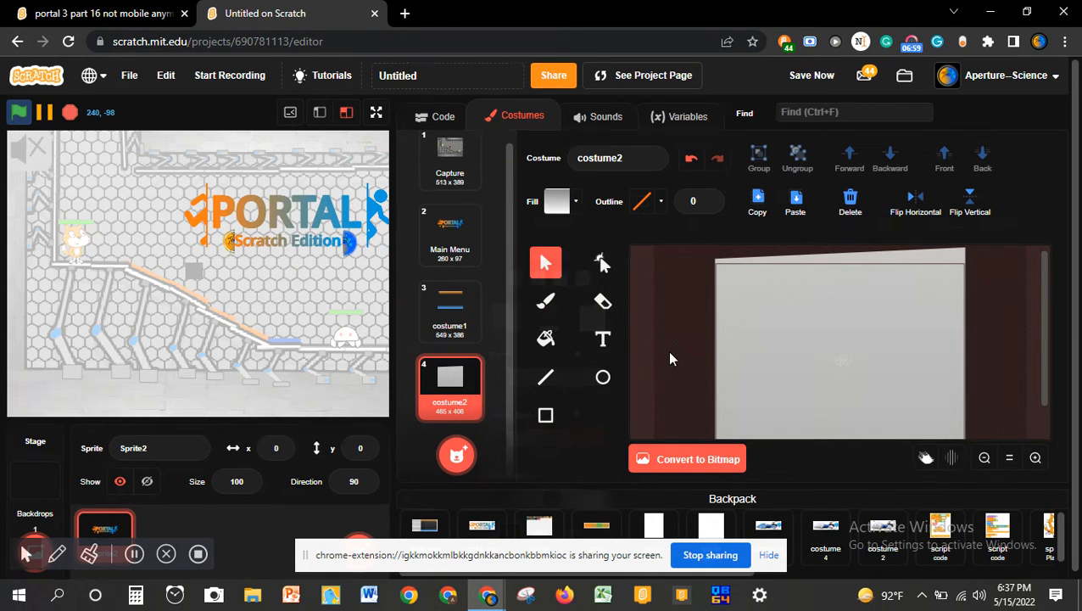
click(567, 197)
click(519, 461)
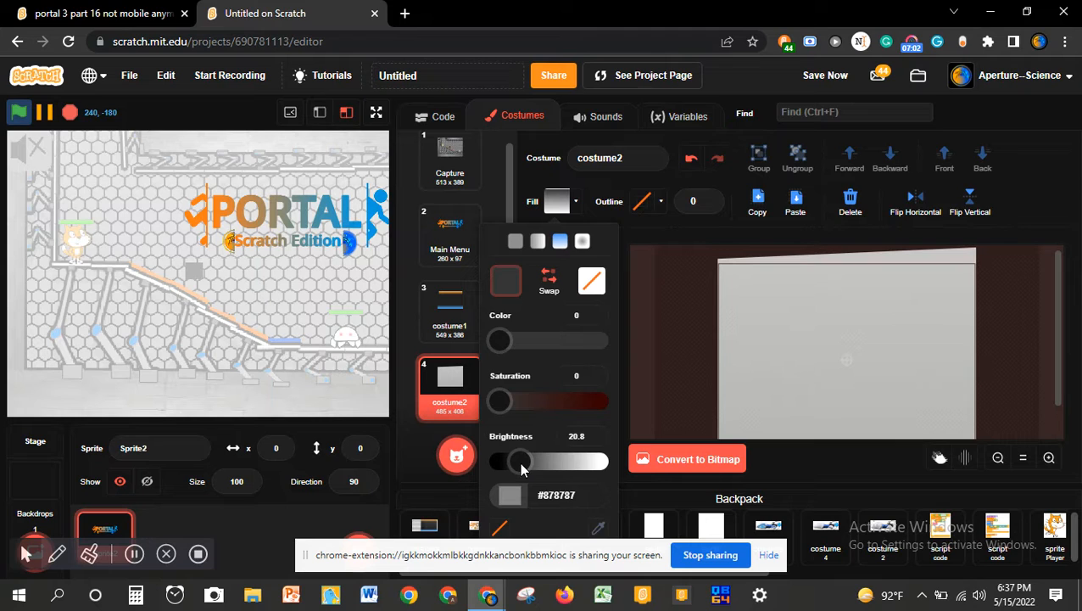
click(684, 383)
- Select the white overlay shape in costume2 and lower its fill brightness to a dark grey
click(765, 364)
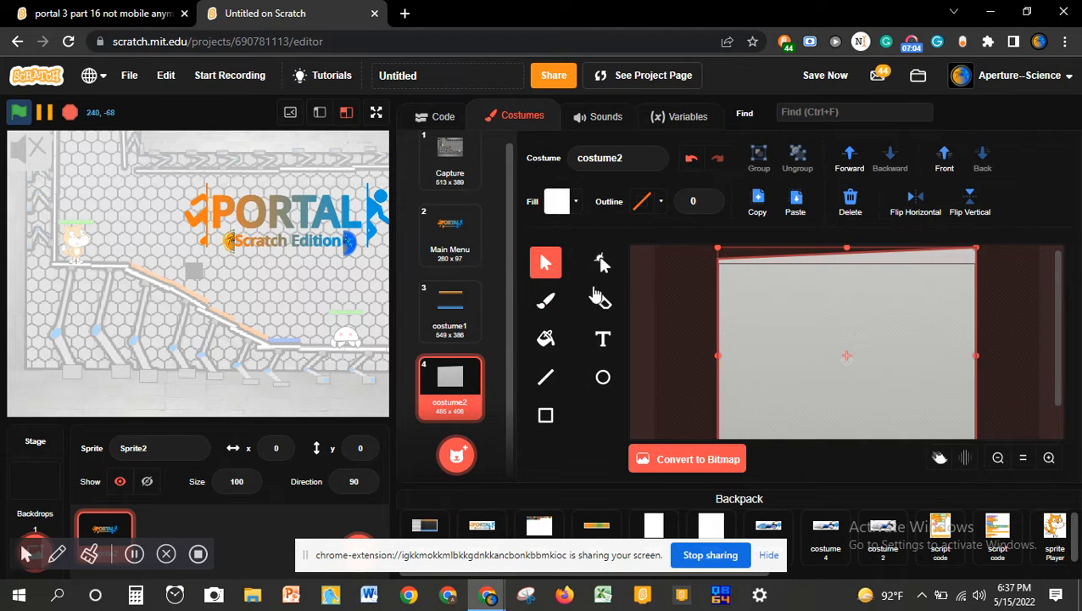
click(553, 206)
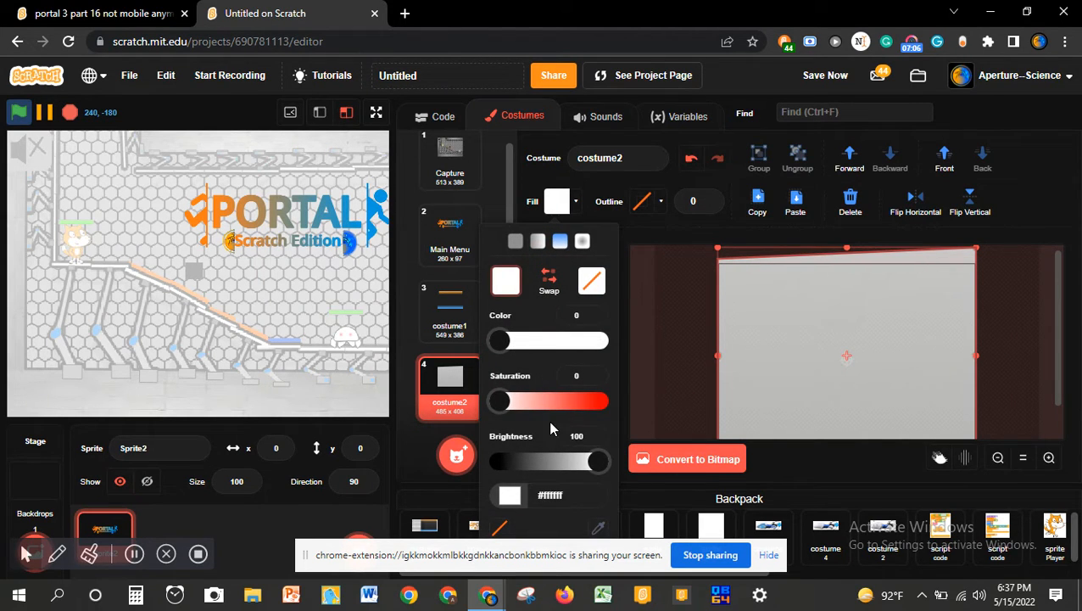
click(531, 460)
click(681, 390)
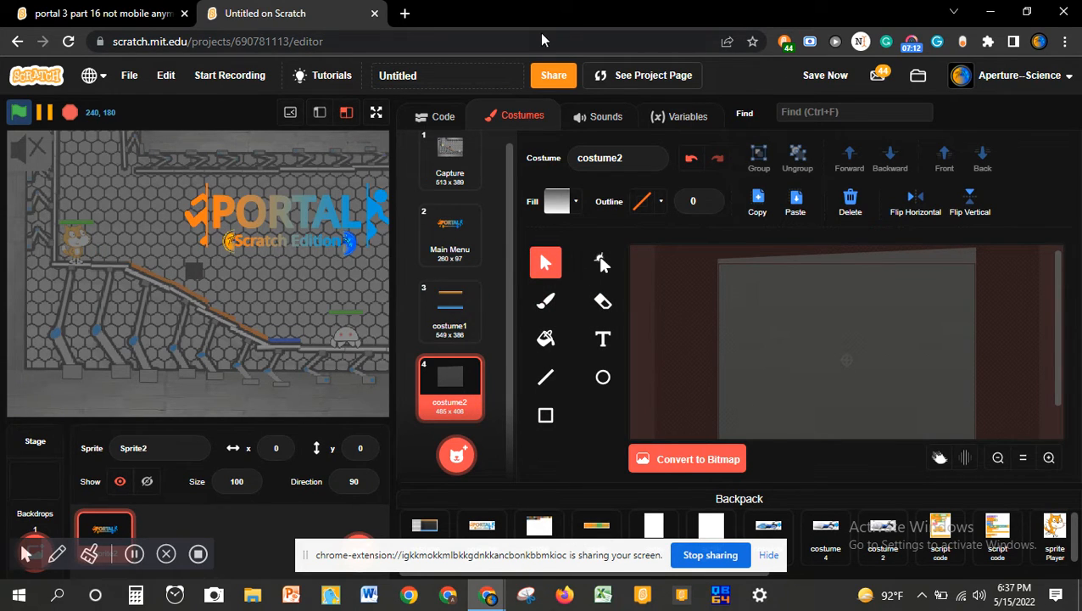
- Delete Sprite2's entire green flag script, including the forever loop and its costume and pen blocks
click(433, 119)
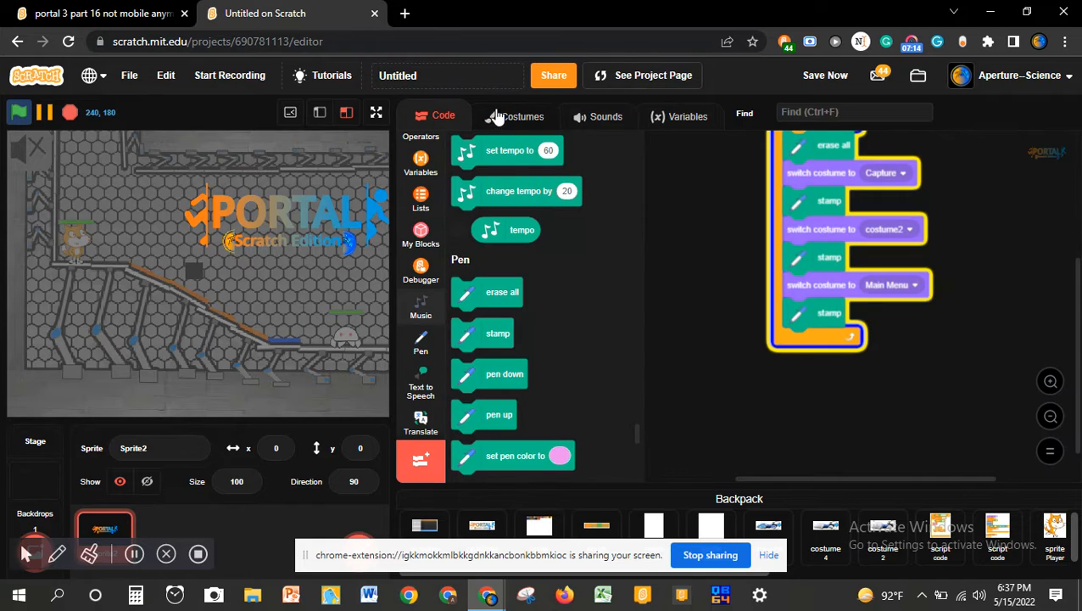
scroll(758, 386, up, 1)
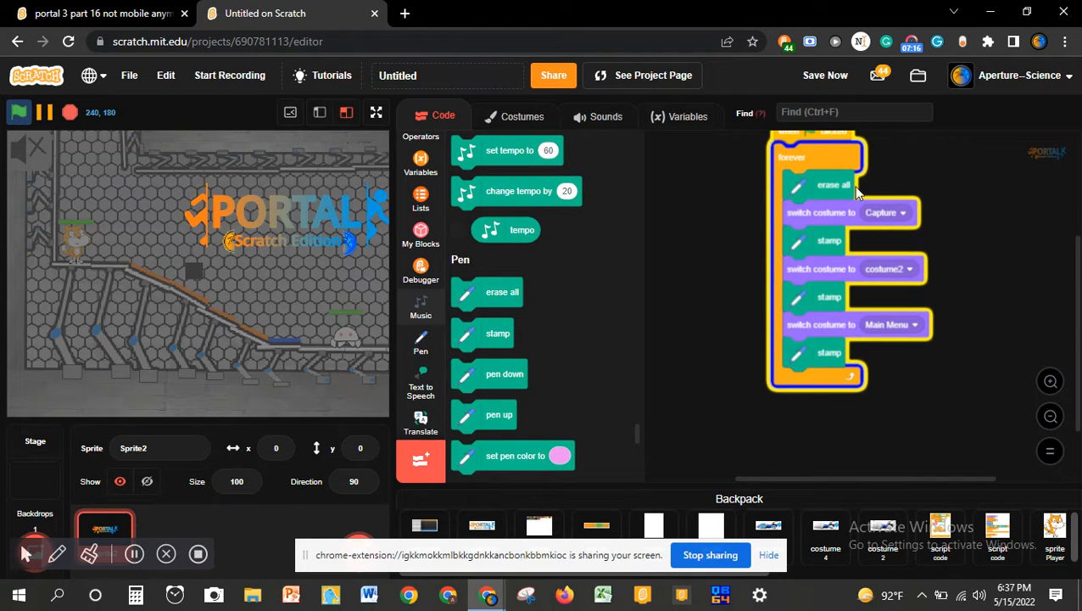
drag(831, 214, 492, 212)
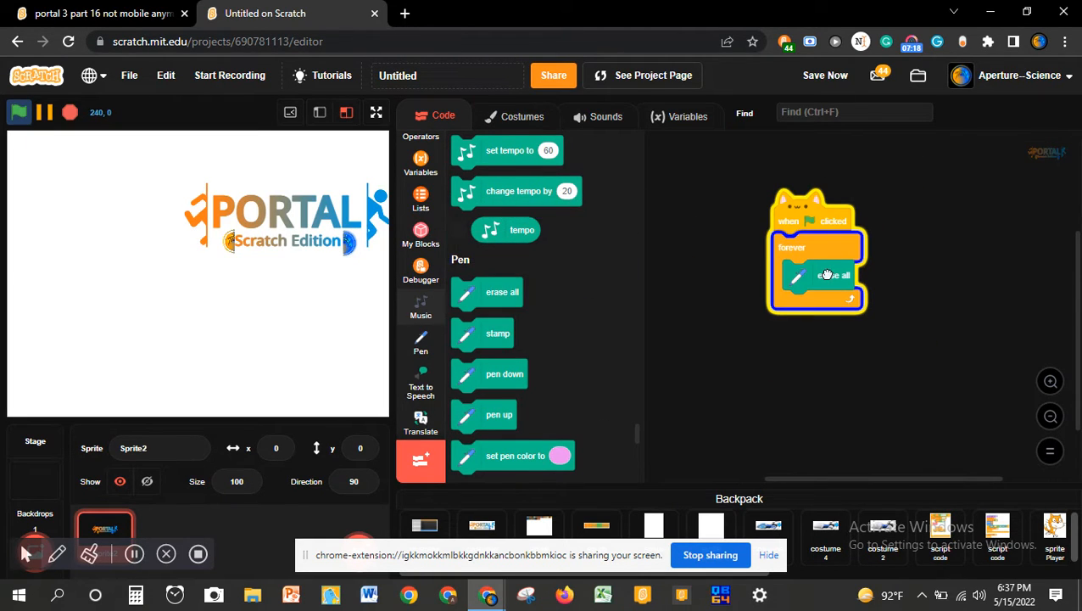
drag(827, 275, 496, 225)
drag(786, 237, 487, 221)
drag(806, 207, 519, 140)
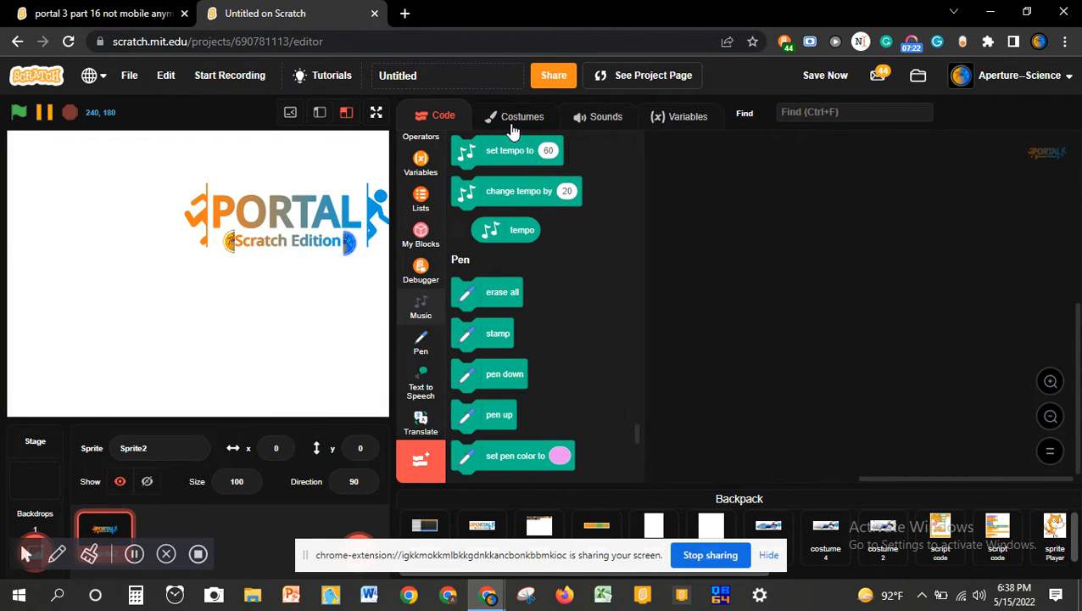
- Add two new blank costumes at the end of Sprite2's costume list and select costume3
click(512, 130)
scroll(509, 348, down, 1)
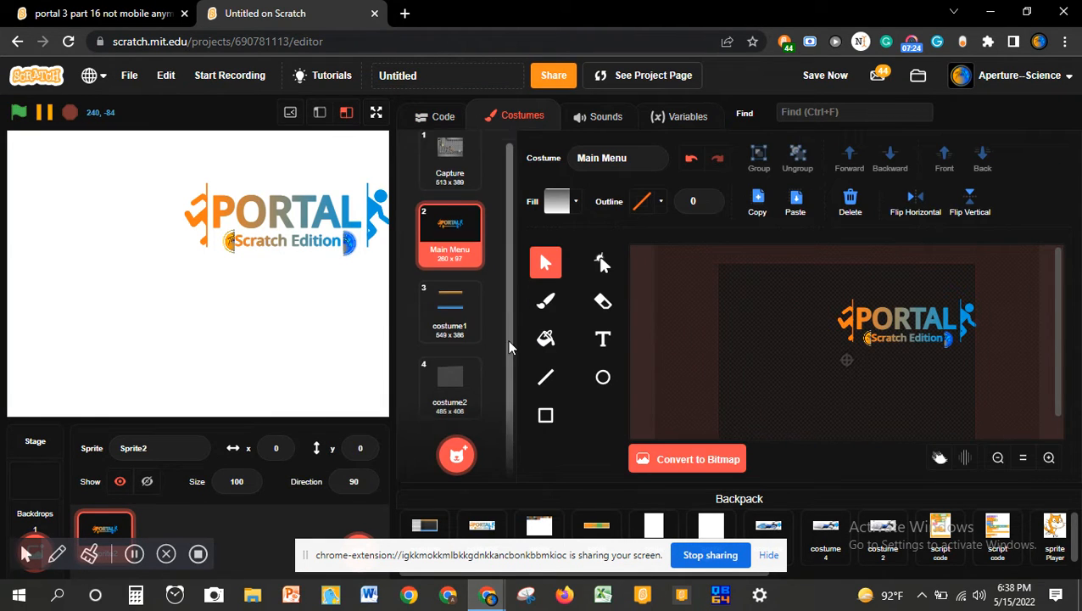
mouse_move(456, 452)
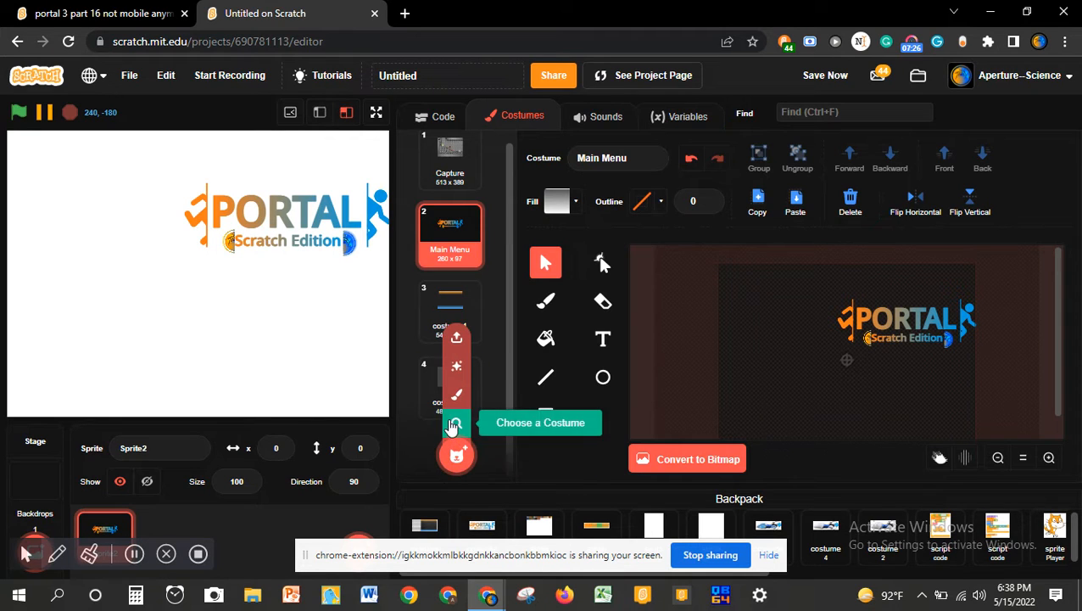
click(458, 455)
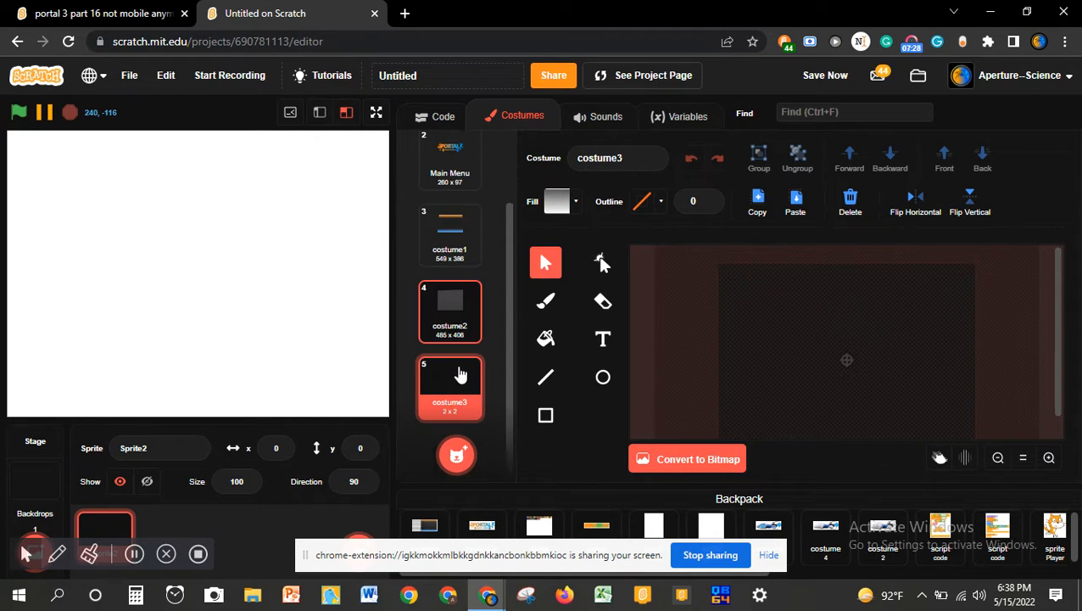
click(463, 455)
click(449, 408)
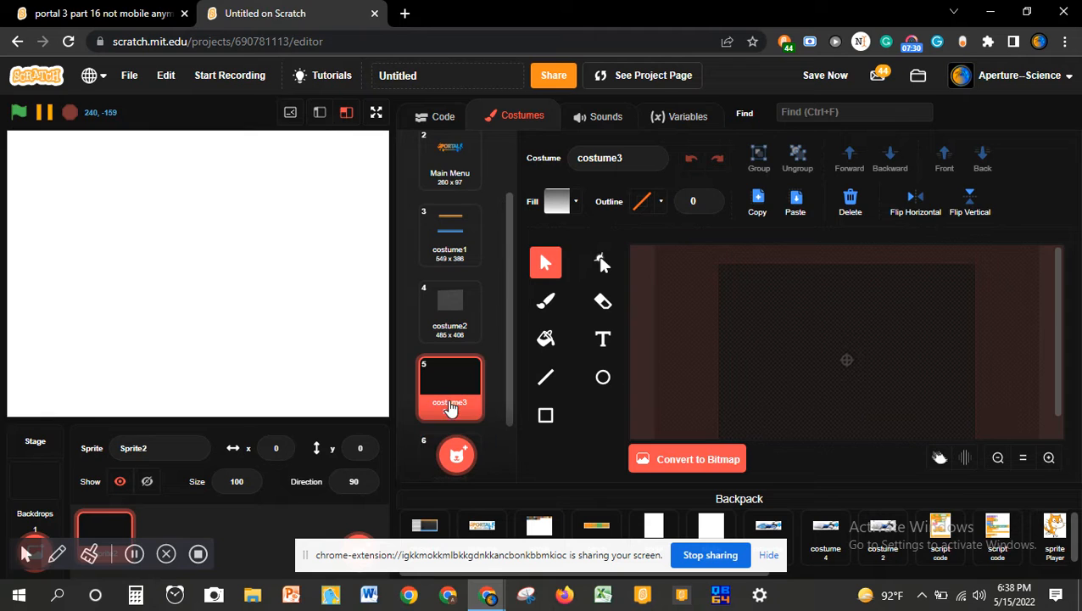
- Rename the Capture costume to "game image" and select the Main Menu costume
scroll(484, 227, up, 2)
click(436, 178)
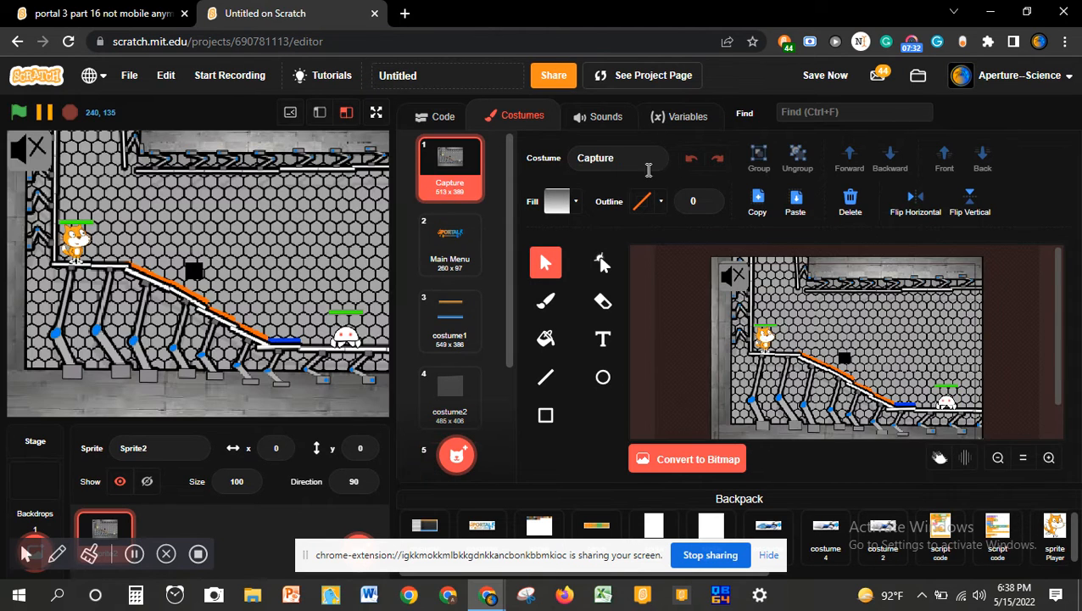
click(652, 161)
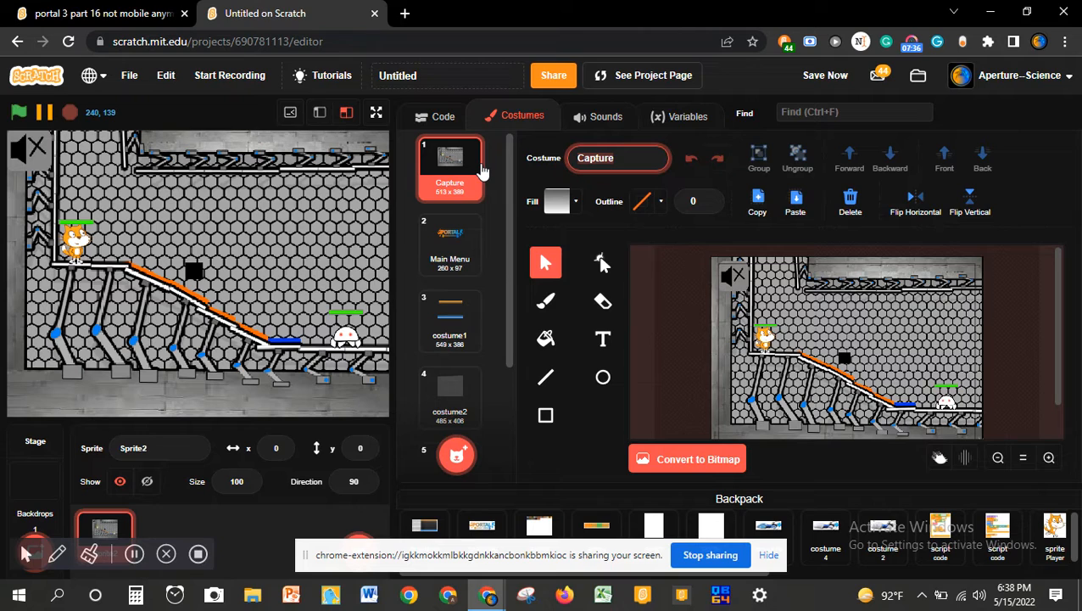
text(game image)
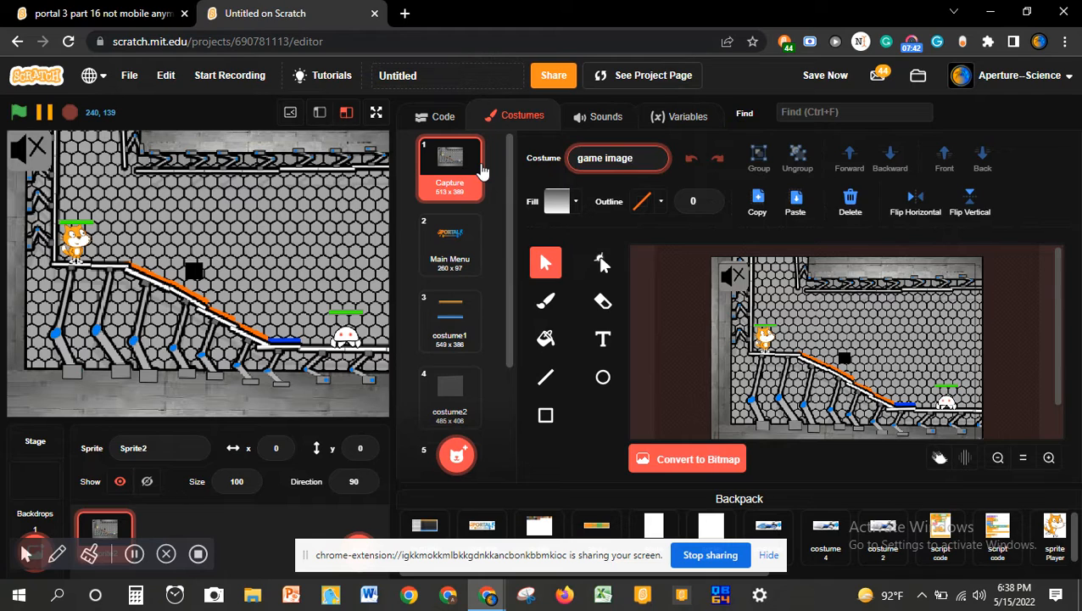
click(462, 242)
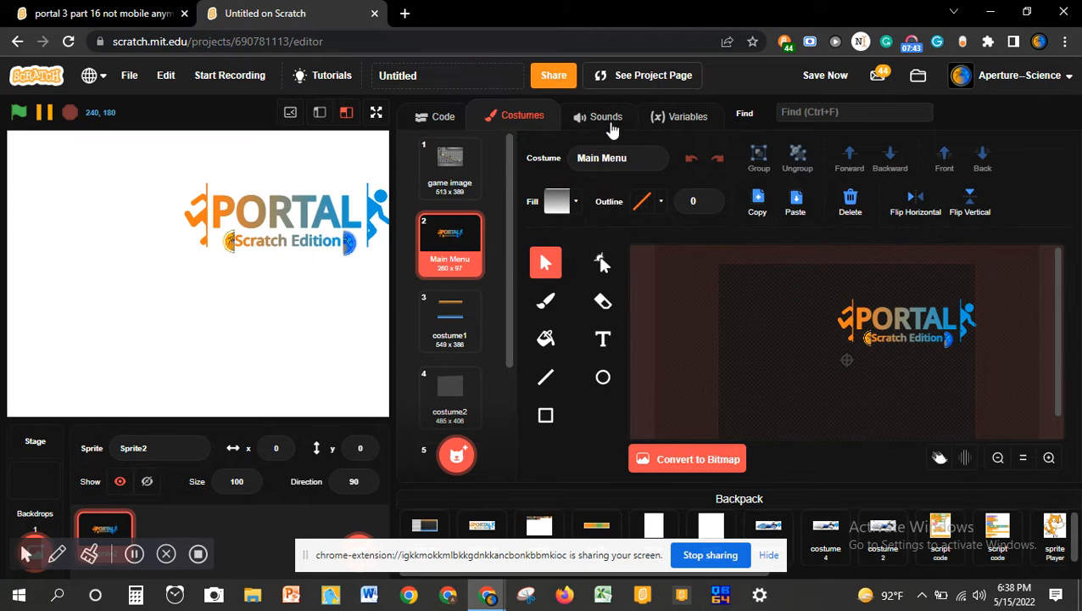
- Rename the Main Menu costume to "game name"
click(662, 155)
key(End)
key(BackSpace)
key(BackSpace)
key(BackSpace)
key(BackSpace)
key(BackSpace)
key(BackSpace)
key(BackSpace)
key(BackSpace)
key(BackSpace)
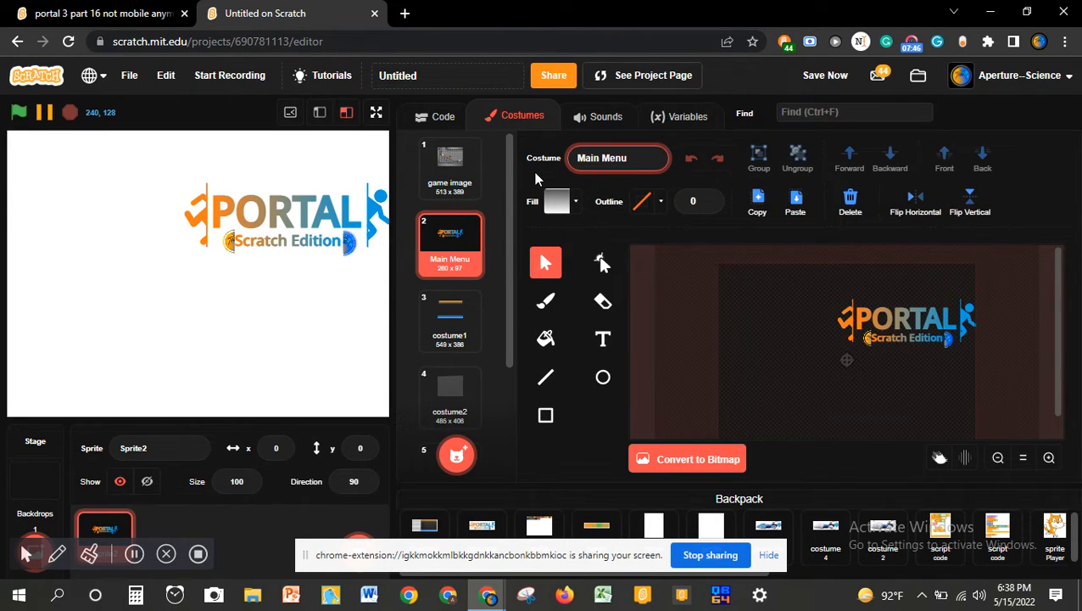
text(gama)
key(BackSpace)
text(e namw)
key(BackSpace)
text(e)
- Rename costume1 to "visual effects" and costume2 to "shadoing"
click(458, 323)
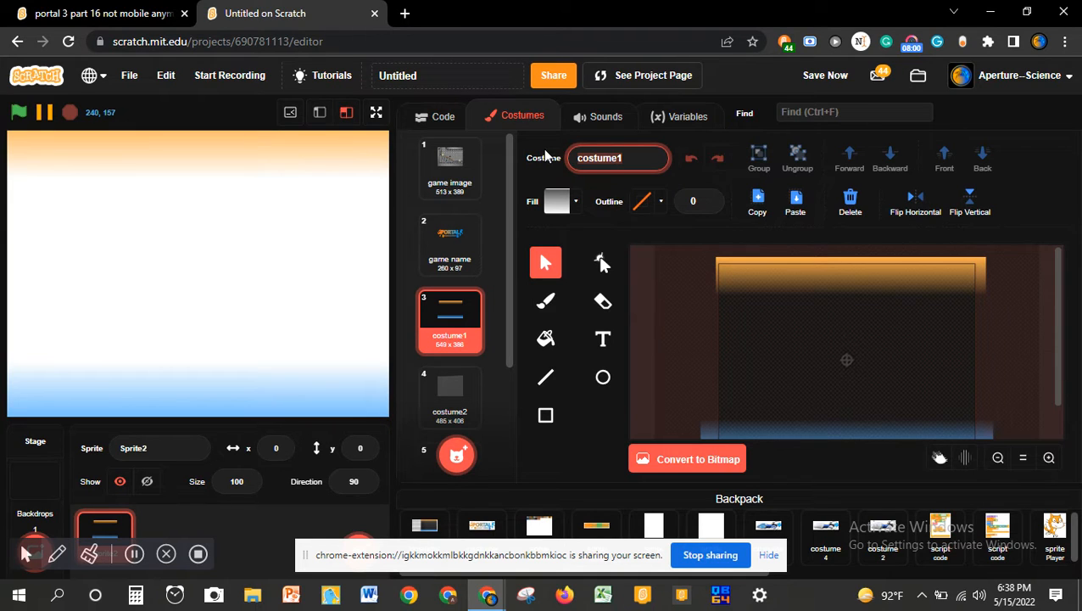
text(visual effects)
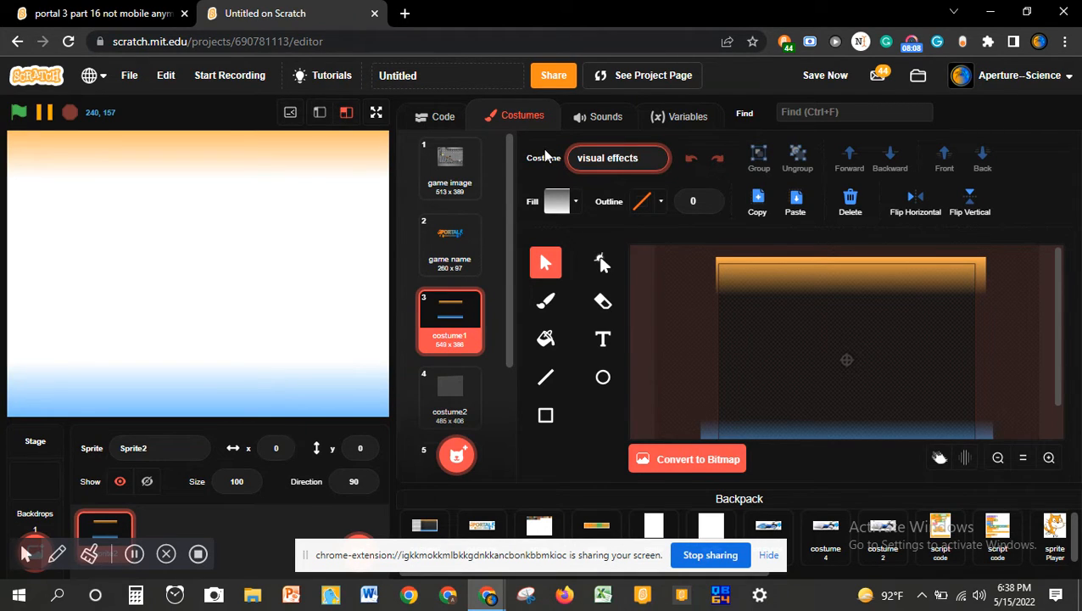
click(448, 384)
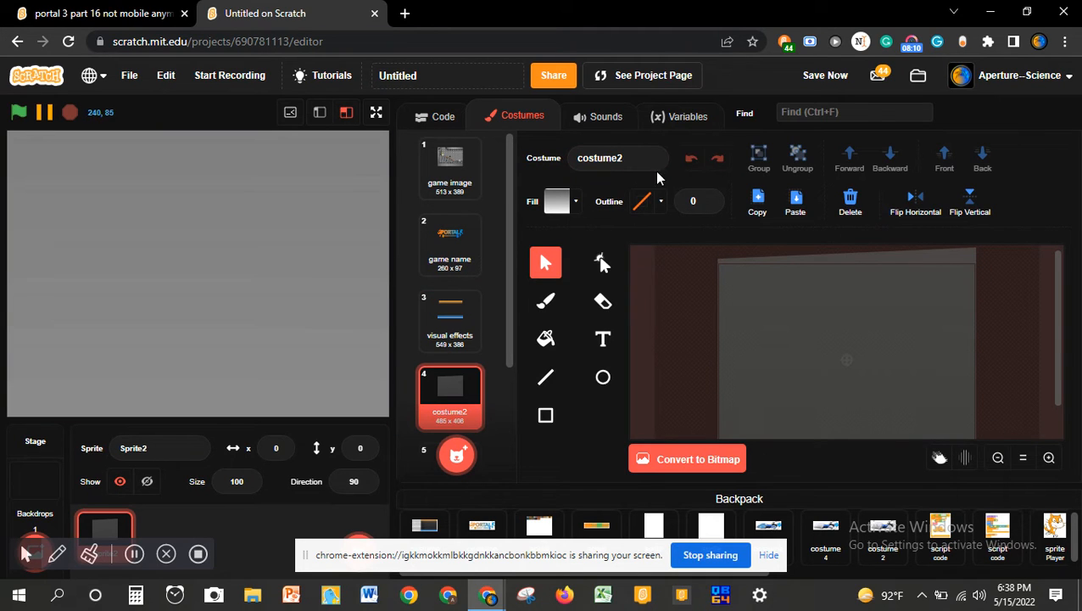
click(646, 158)
text(a)
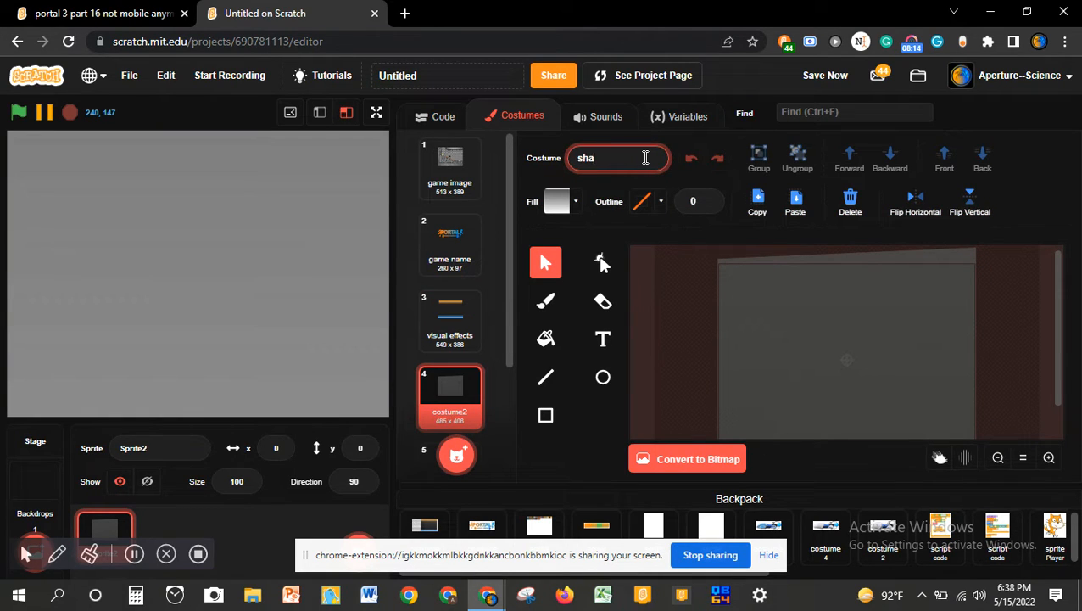
text(hadoing)
click(796, 317)
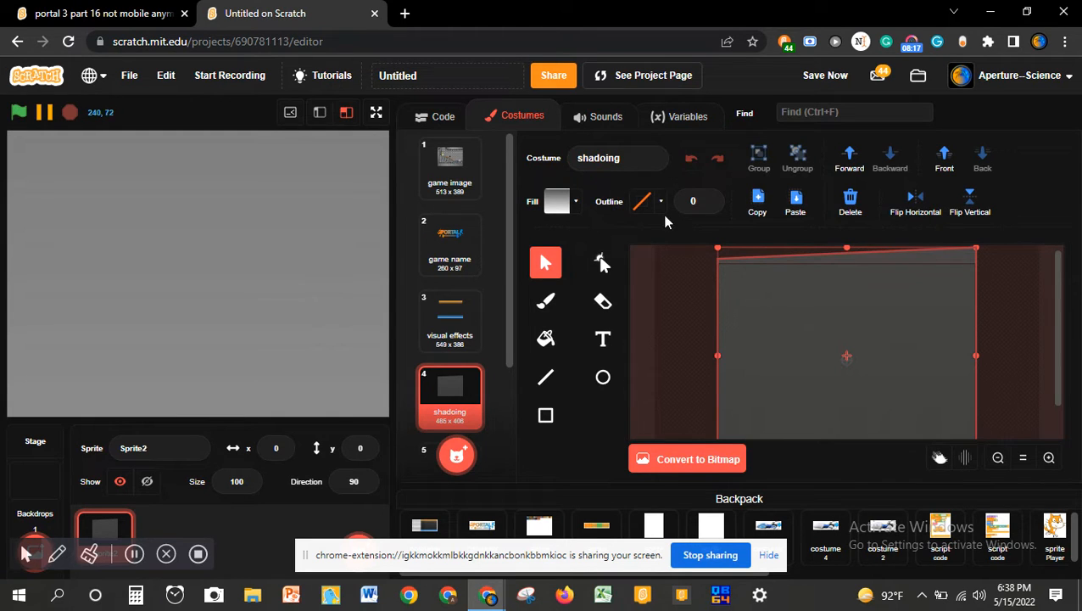
click(561, 201)
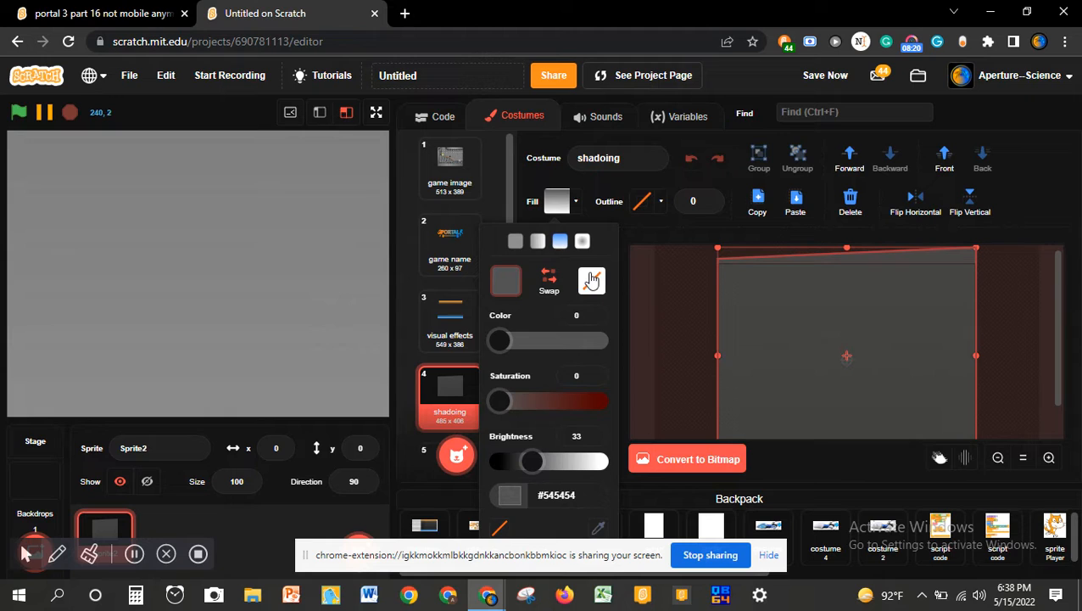
click(664, 279)
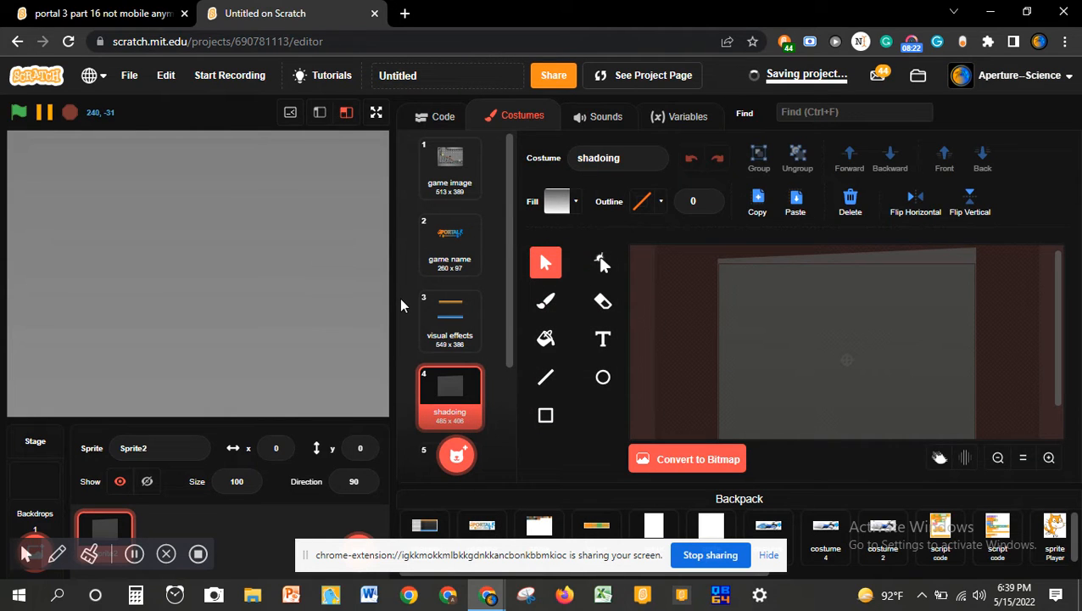
- Open the blank costume3 and choose the Rectangle tool with a solid grey fill
scroll(400, 297, down, 2)
click(439, 307)
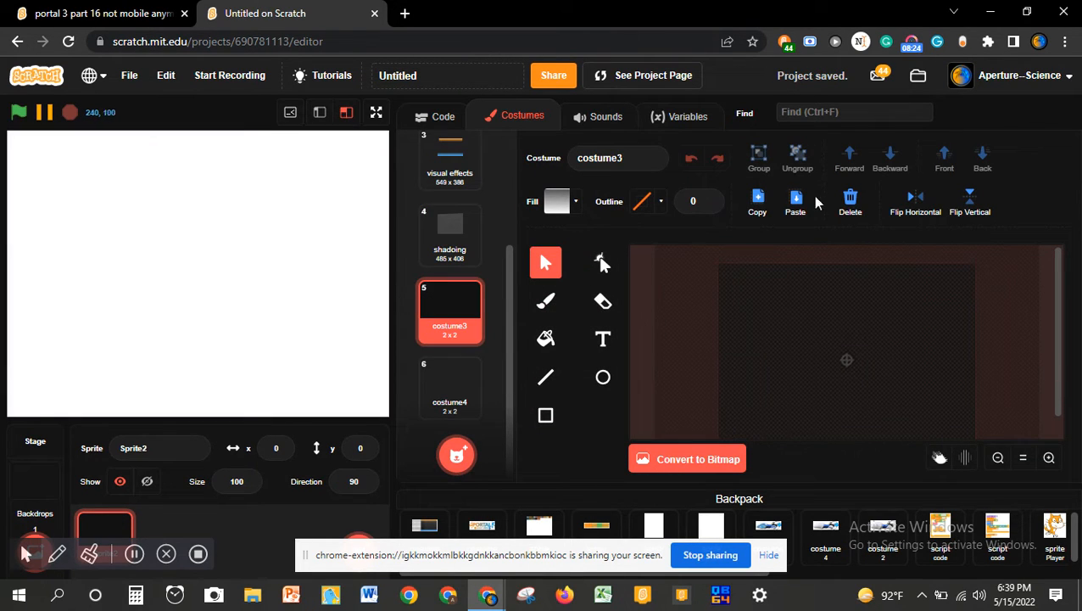
scroll(832, 386, down, 2)
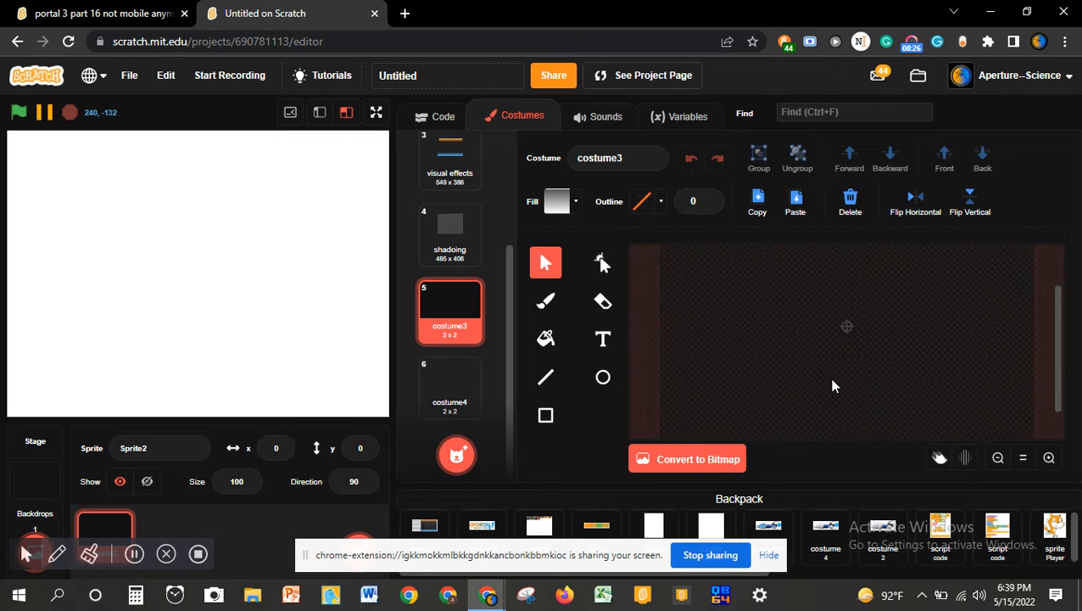
scroll(832, 384, down, 2)
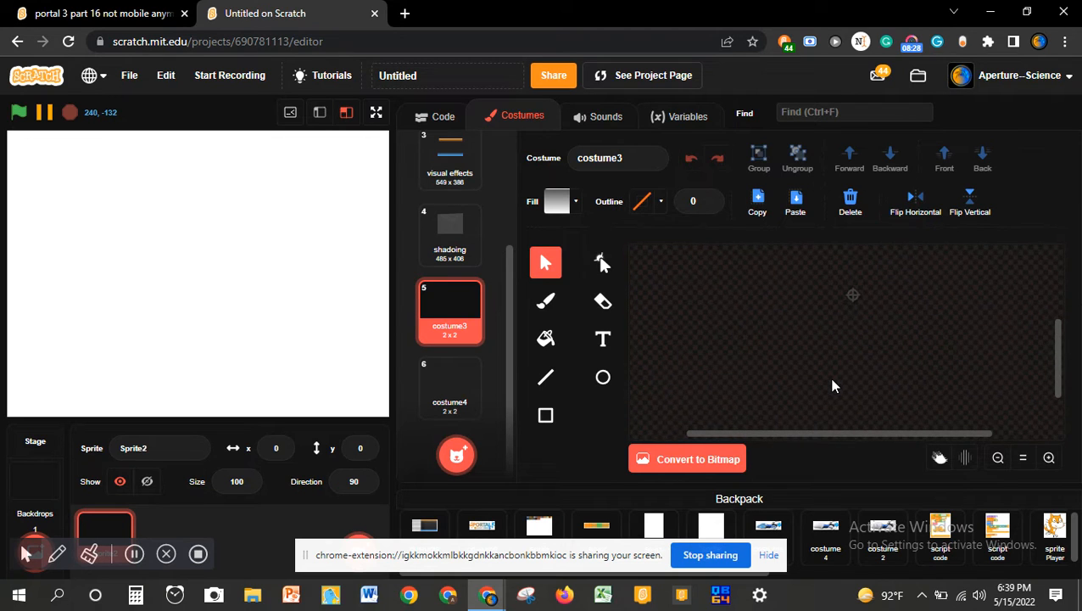
click(1048, 458)
click(1049, 458)
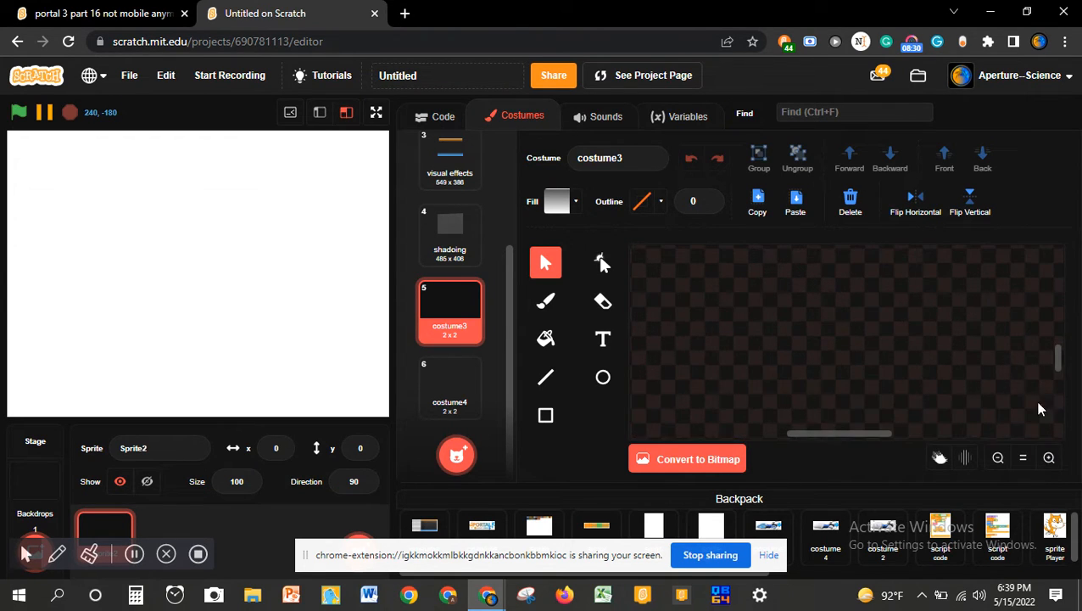
scroll(922, 344, left, 1)
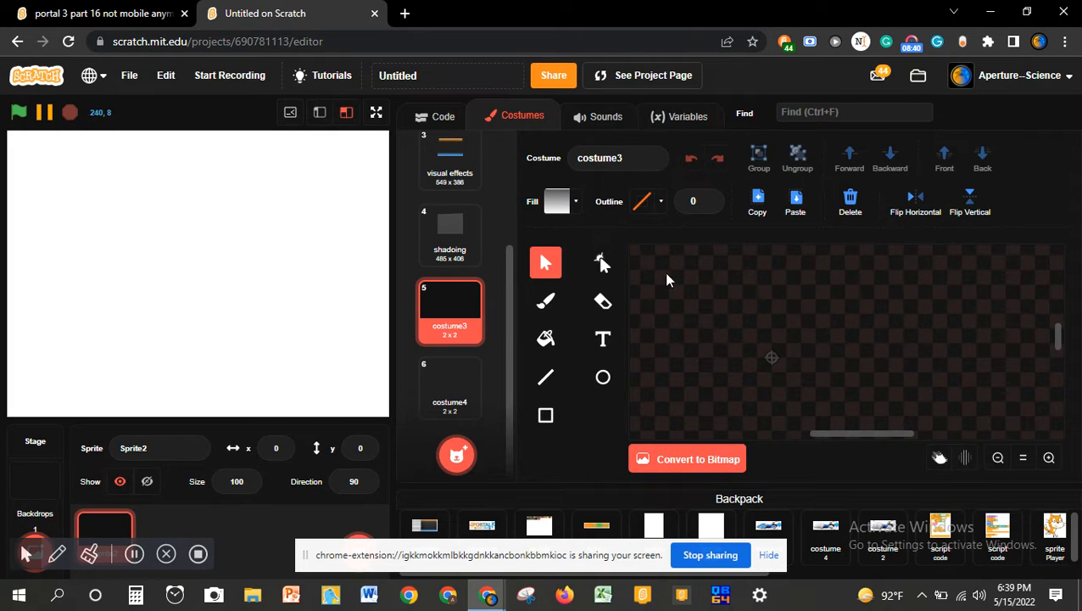
click(544, 412)
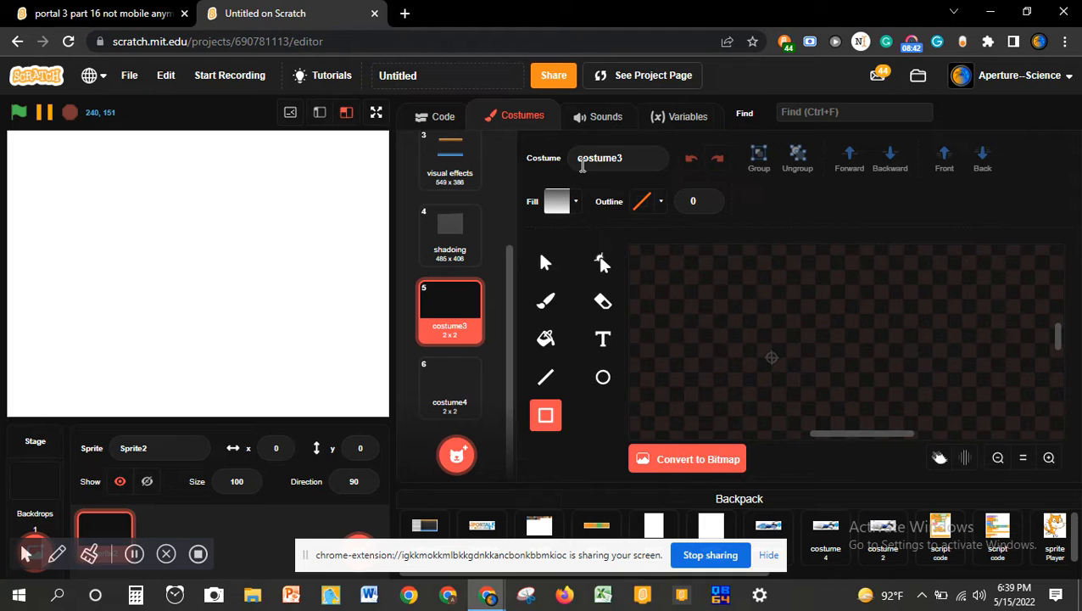
click(557, 202)
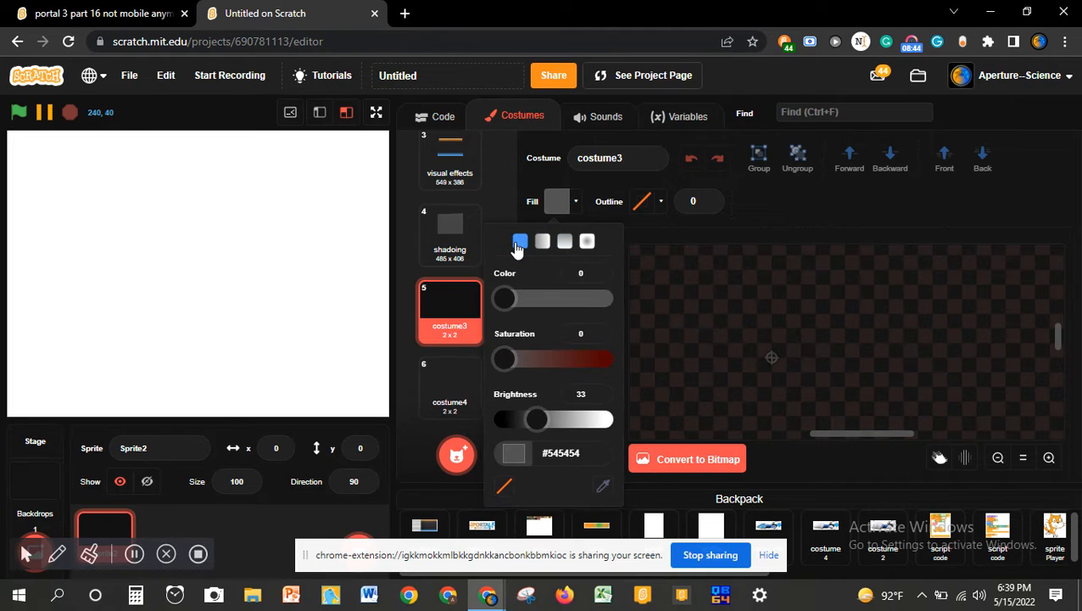
- Select the orange gradient band in the visual effects costume to load its fill colour
click(451, 152)
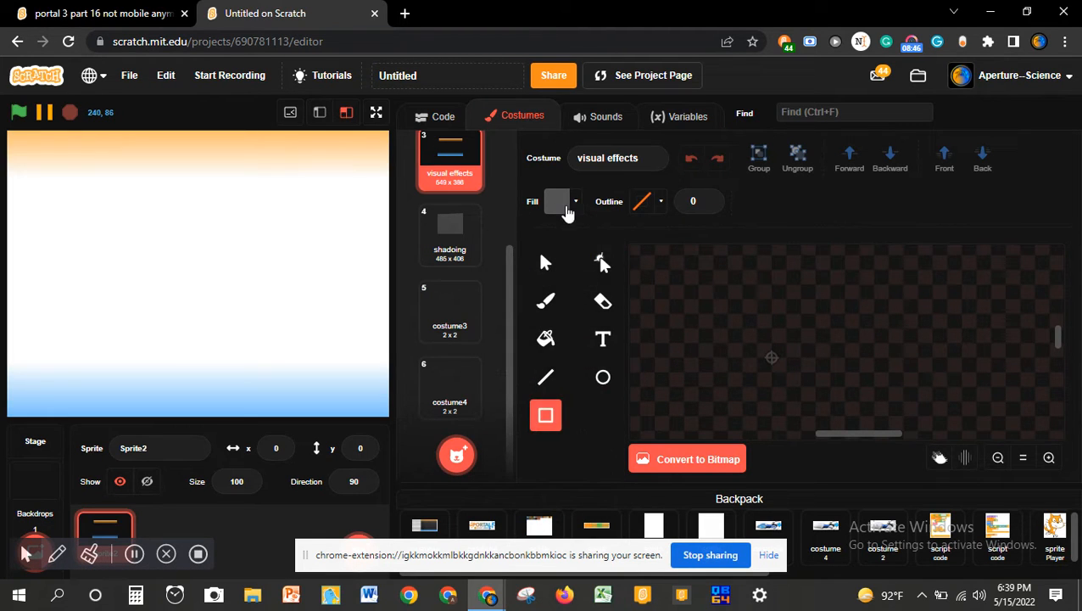
click(557, 201)
scroll(878, 394, up, 5)
scroll(878, 401, down, 5)
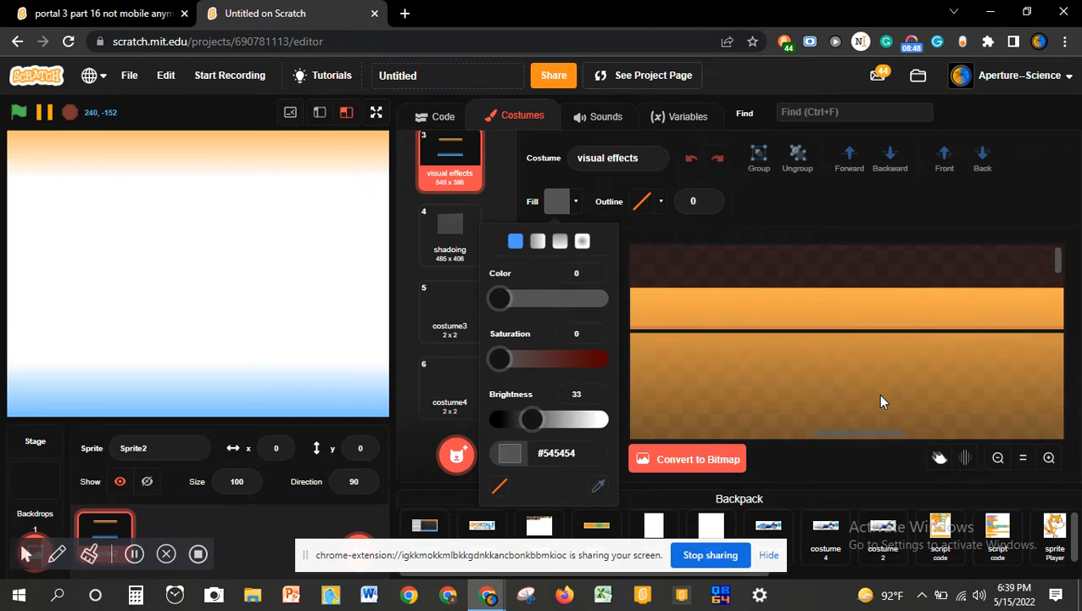
scroll(879, 395, down, 2)
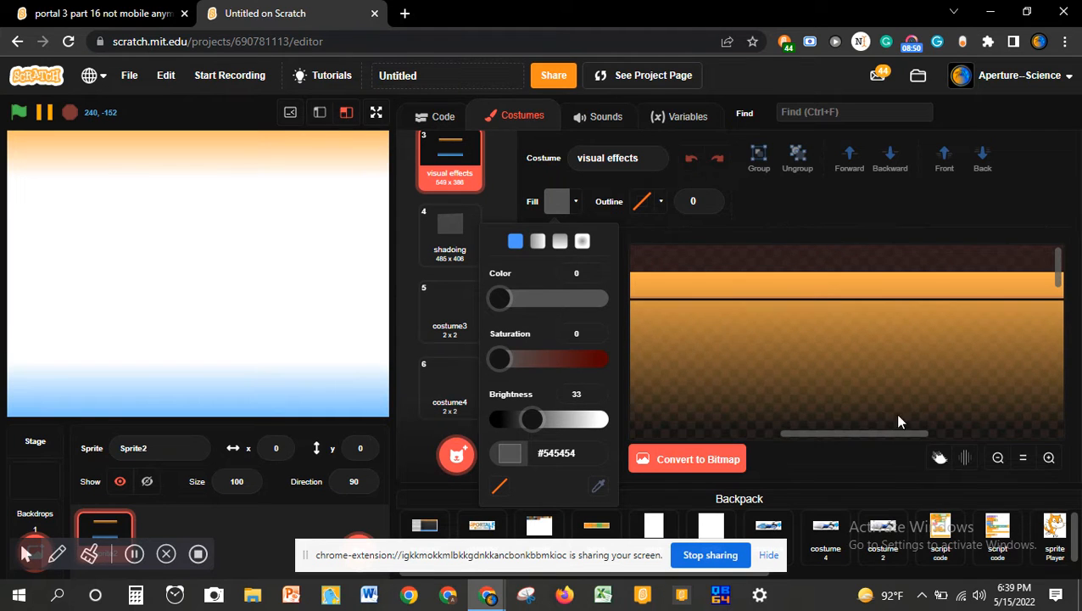
click(996, 458)
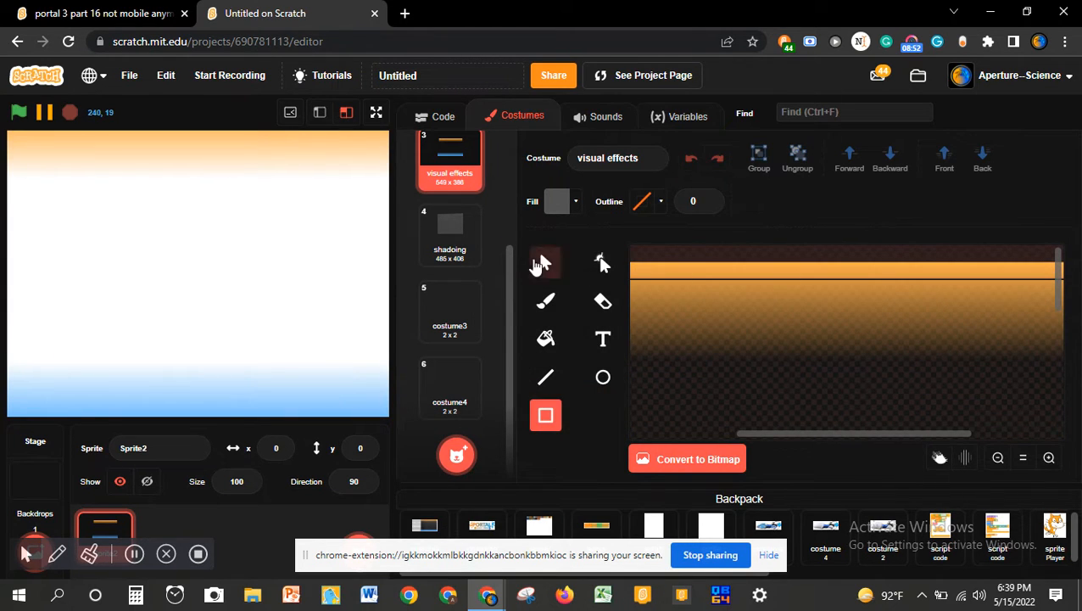
click(546, 262)
click(760, 314)
click(557, 203)
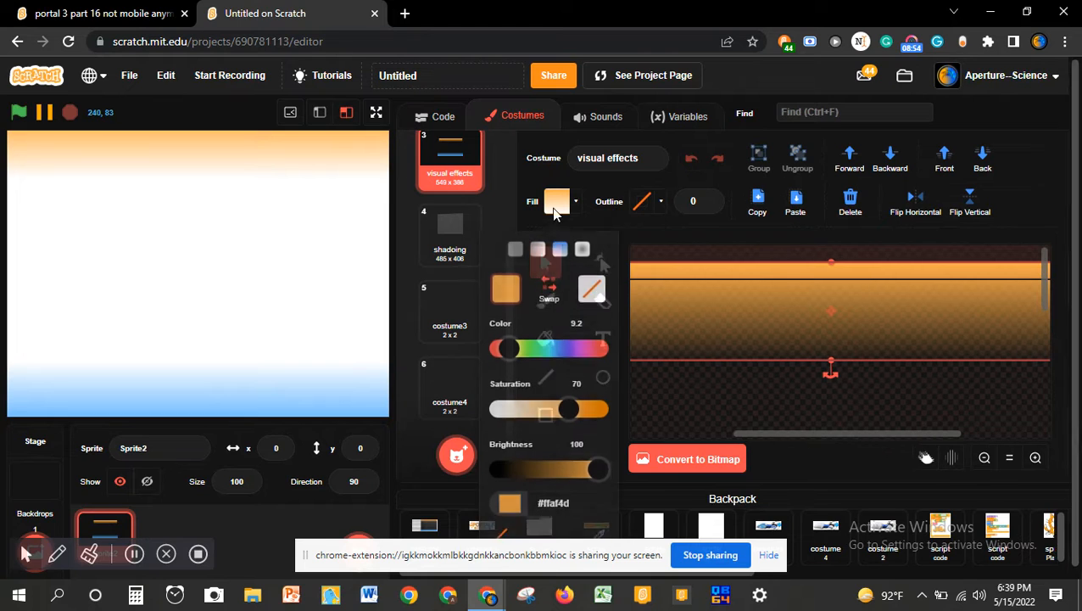
- Return to costume3 and change the fill from the orange gradient to solid orange #ffaf4d
click(434, 301)
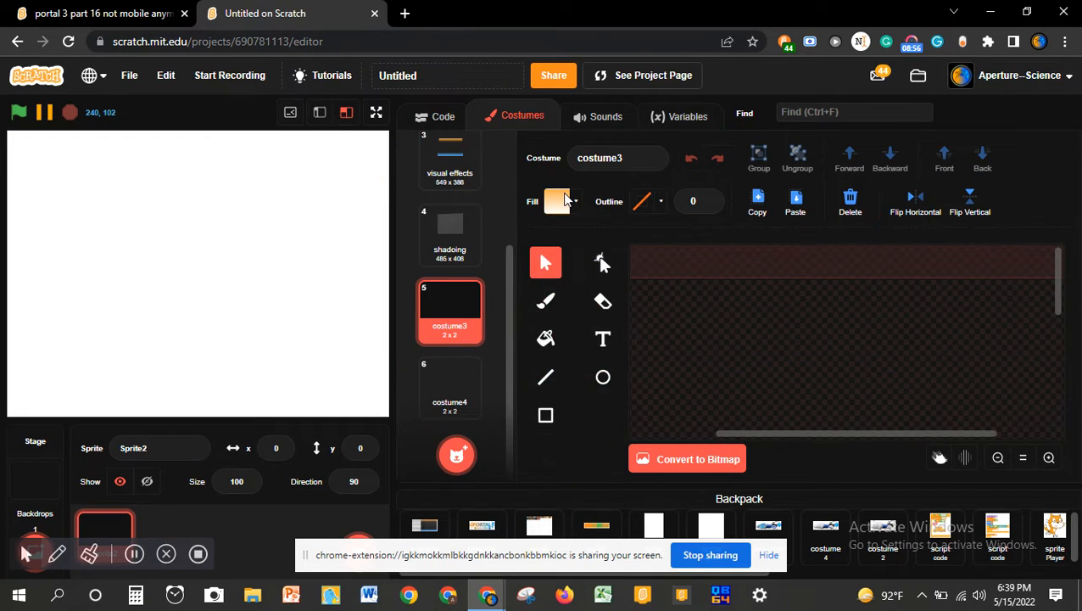
click(558, 201)
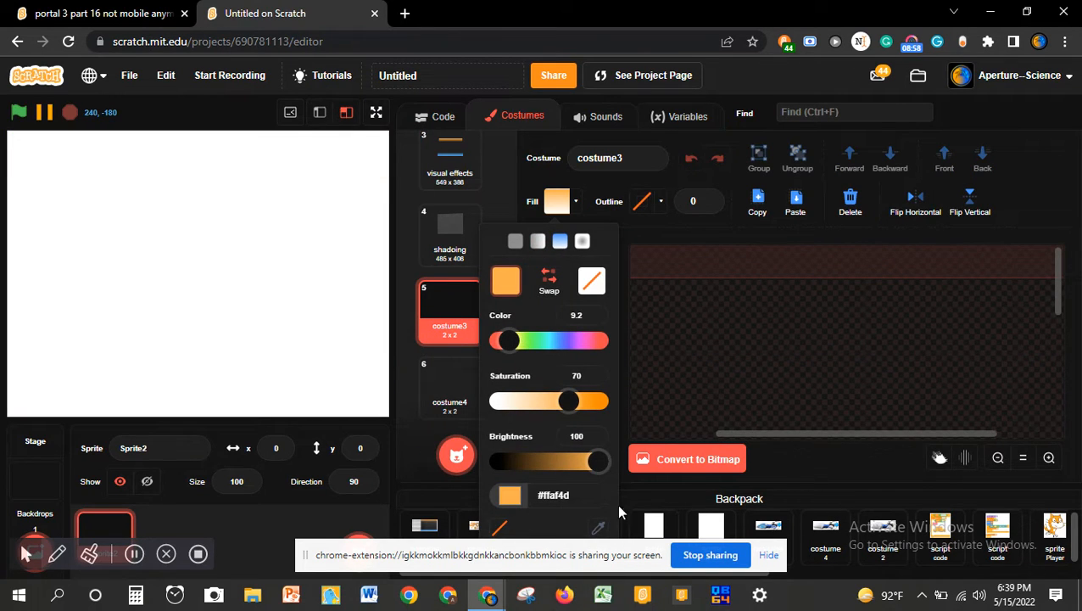
click(516, 243)
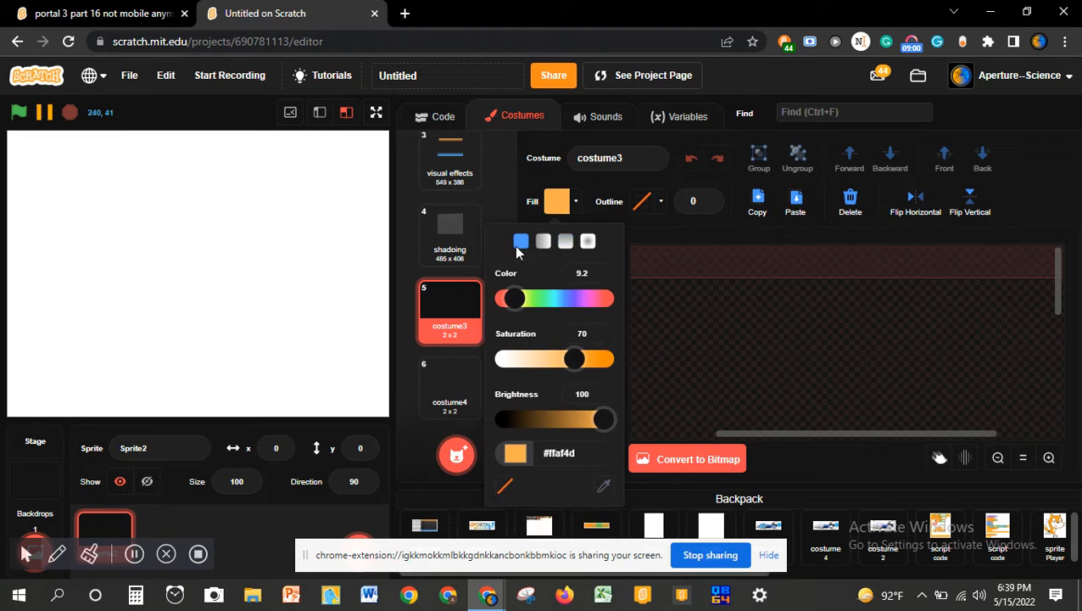
click(726, 357)
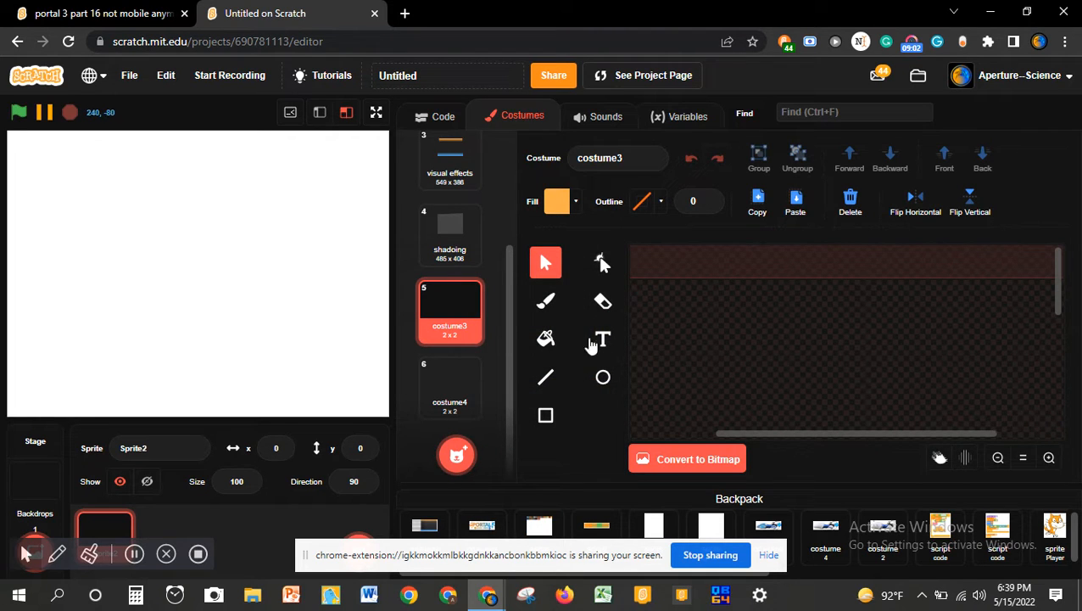
- Draw an orange square about 25 by 25 in costume3 with the Rectangle tool, without an outline
click(545, 422)
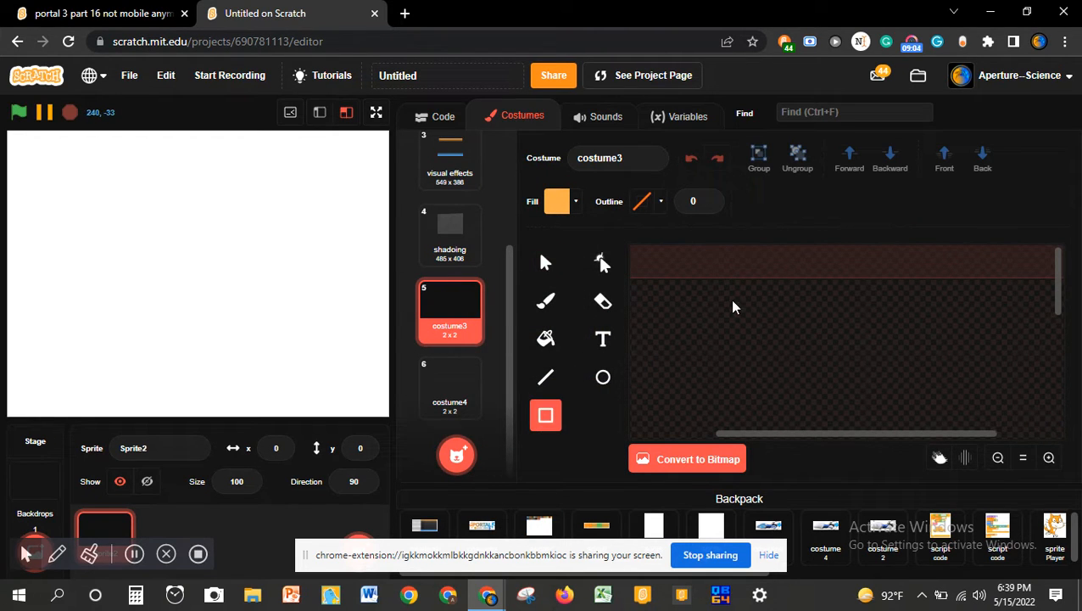
scroll(809, 339, down, 3)
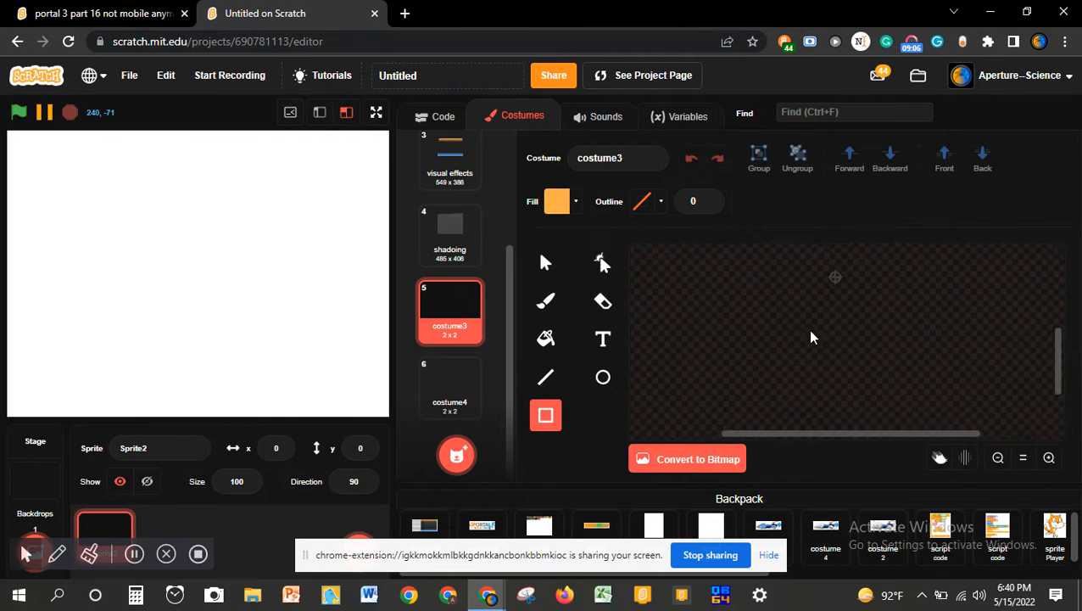
scroll(763, 330, right, 2)
click(1048, 457)
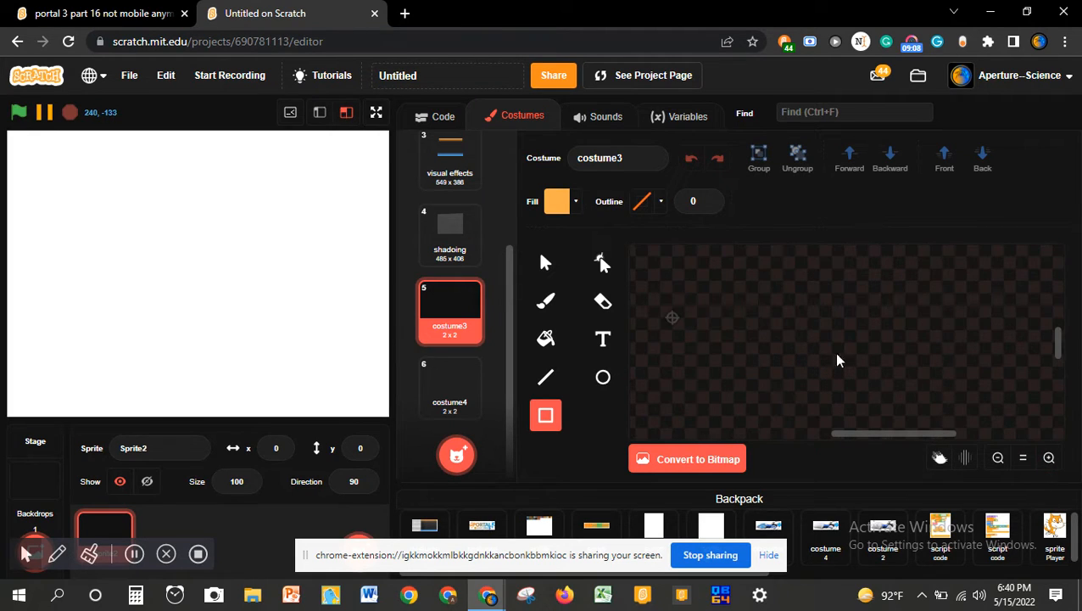
scroll(822, 357, left, 1)
click(1049, 457)
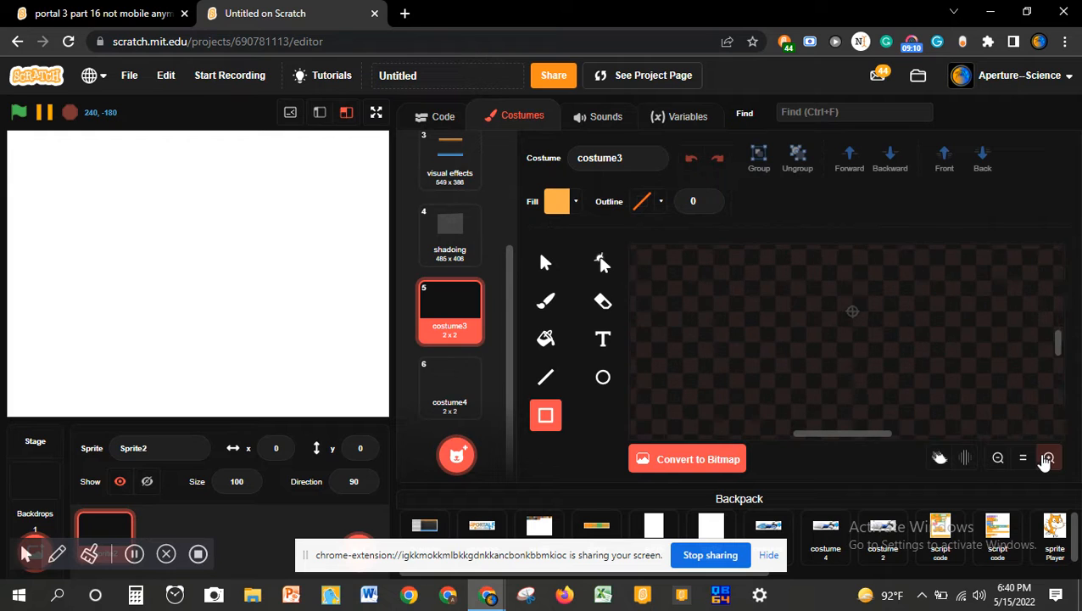
right_click(1047, 459)
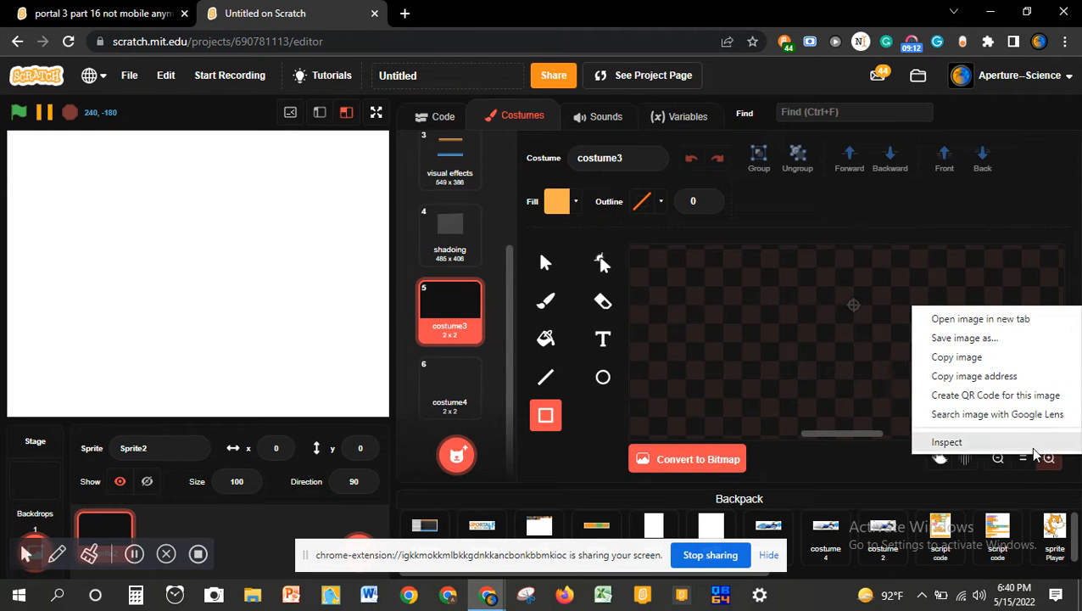
click(1045, 479)
mouse_move(807, 269)
mouse_down()
mouse_move(890, 325)
mouse_move(948, 406)
mouse_move(937, 401)
mouse_up()
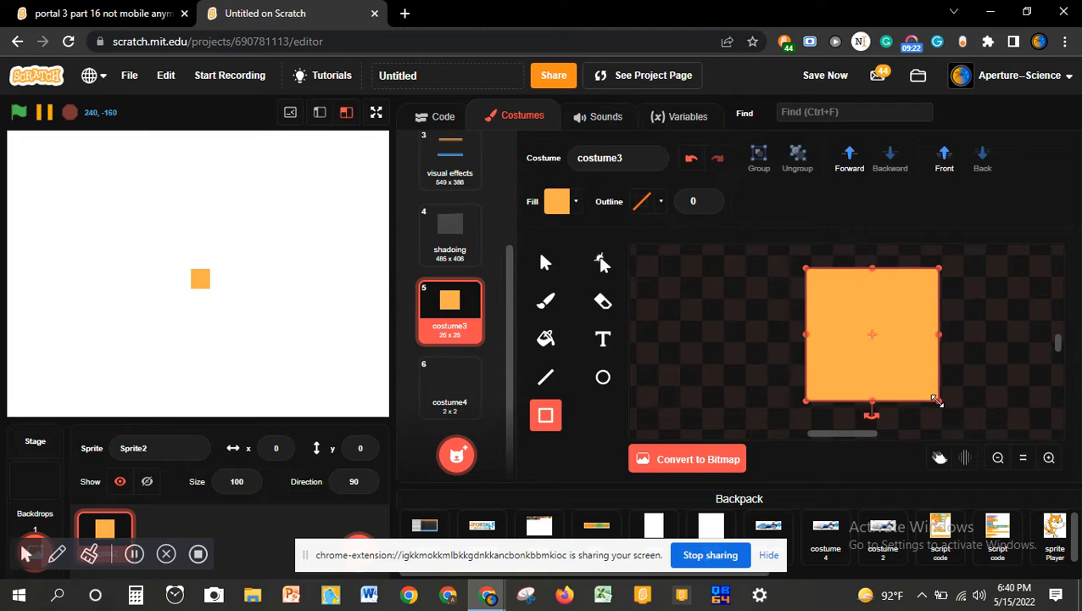
- Centre the orange square on costume3's canvas and paste a copy of it into costume4
drag(904, 363, 883, 323)
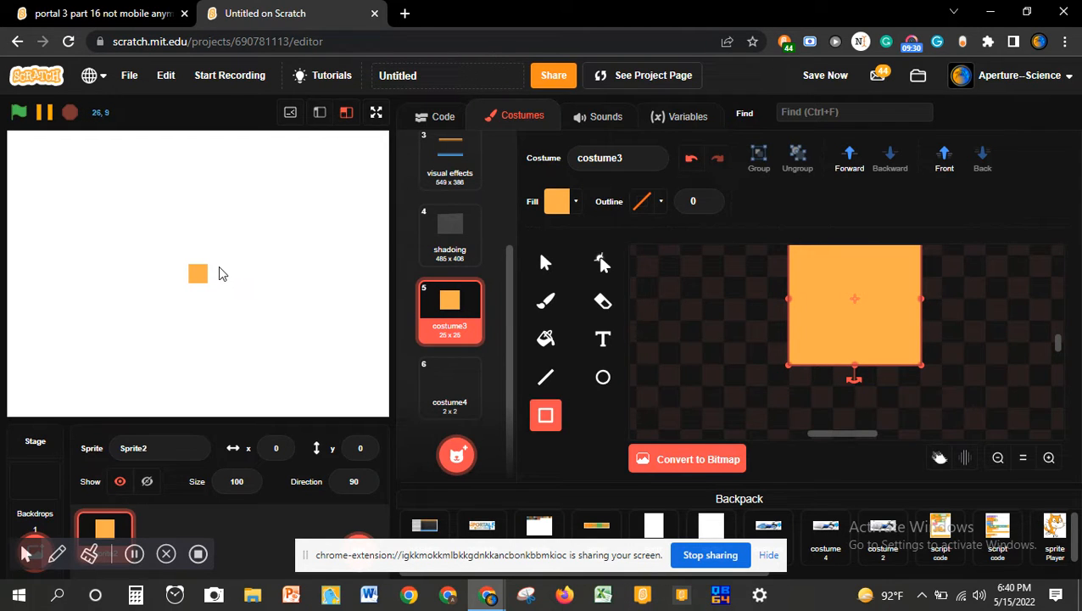
mouse_move(879, 331)
mouse_down()
mouse_move(868, 332)
mouse_move(878, 330)
mouse_up()
click(454, 392)
key(ctrl+v)
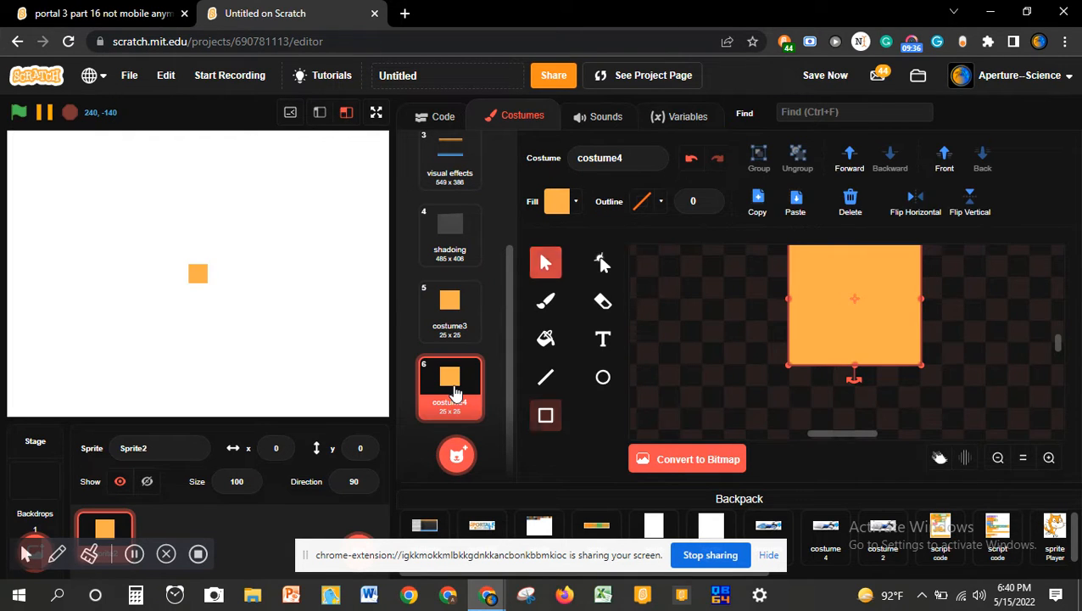
- Load the blue gradient band's fill colour from the visual effects costume and return to costume4
click(471, 163)
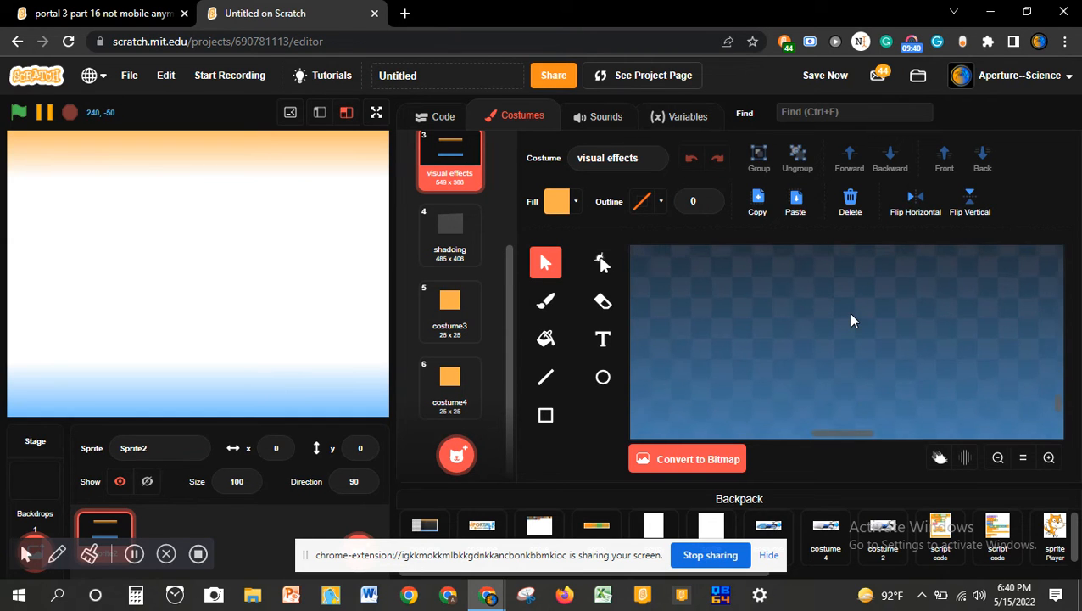
click(102, 13)
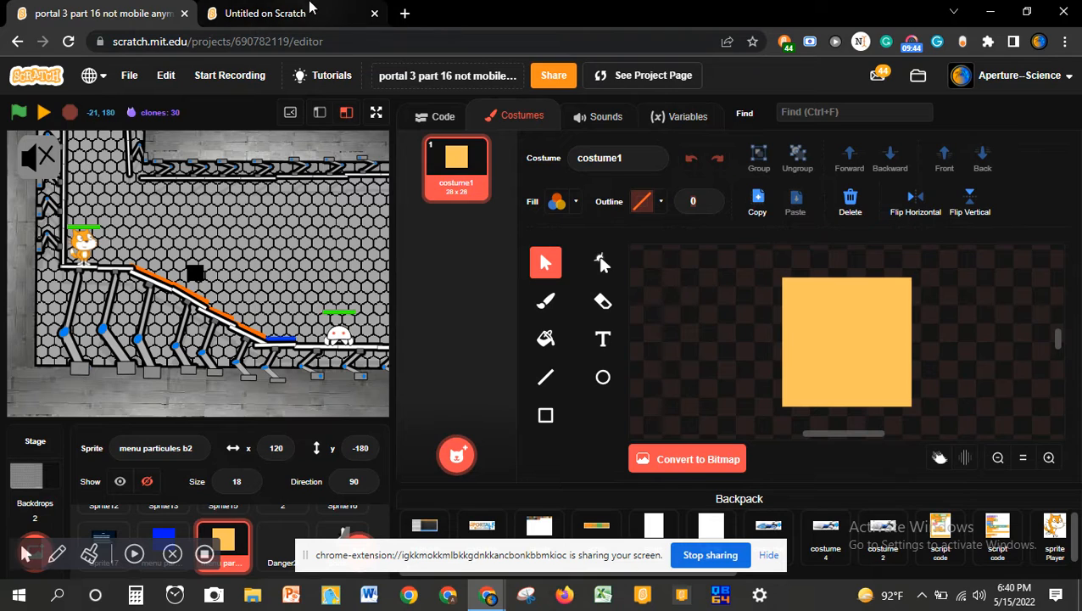
click(280, 13)
click(998, 457)
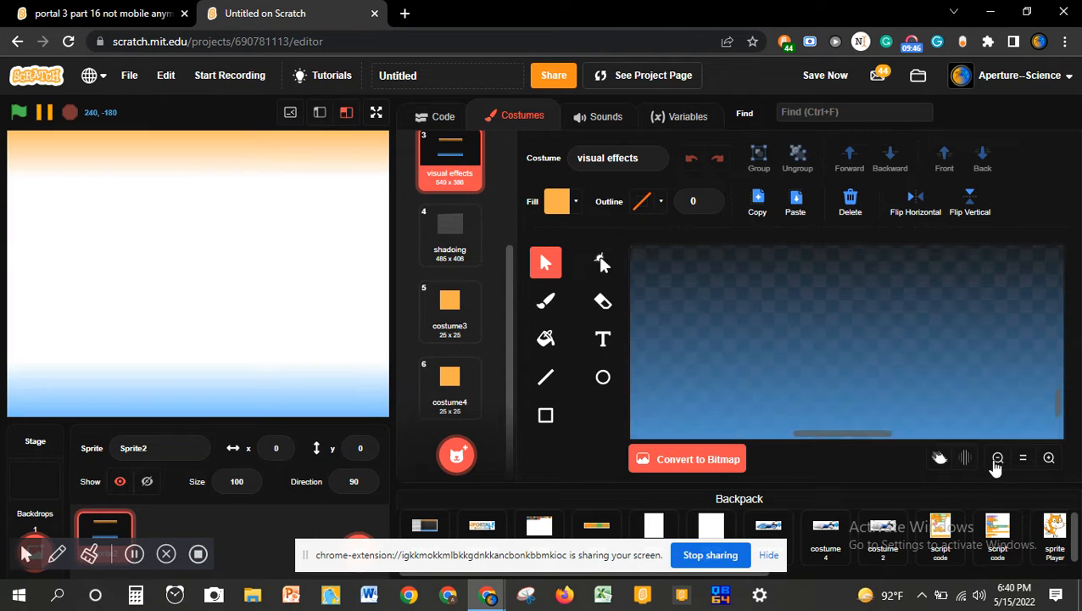
click(873, 379)
click(448, 373)
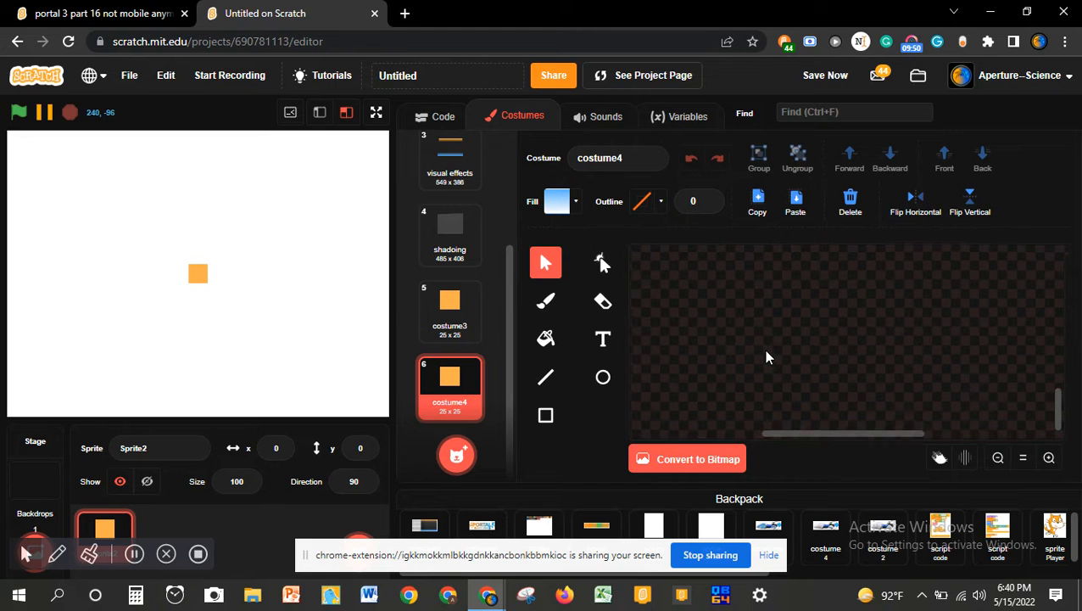
scroll(763, 350, down, 3)
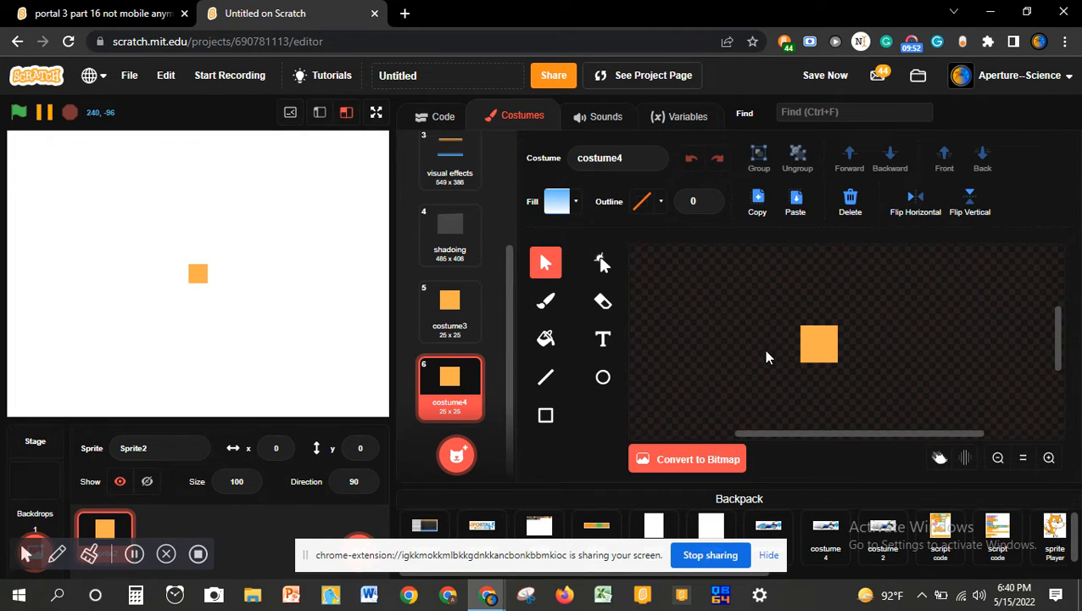
- Change the fill from the blue gradient to solid blue and recolour costume4's orange square with the Fill tool
click(574, 204)
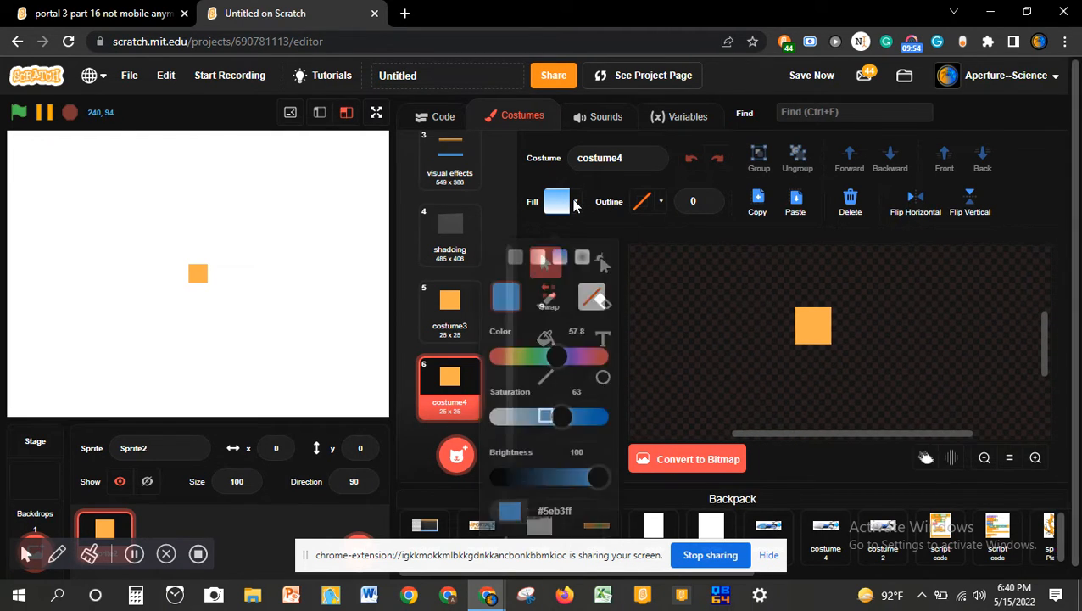
click(515, 241)
click(687, 335)
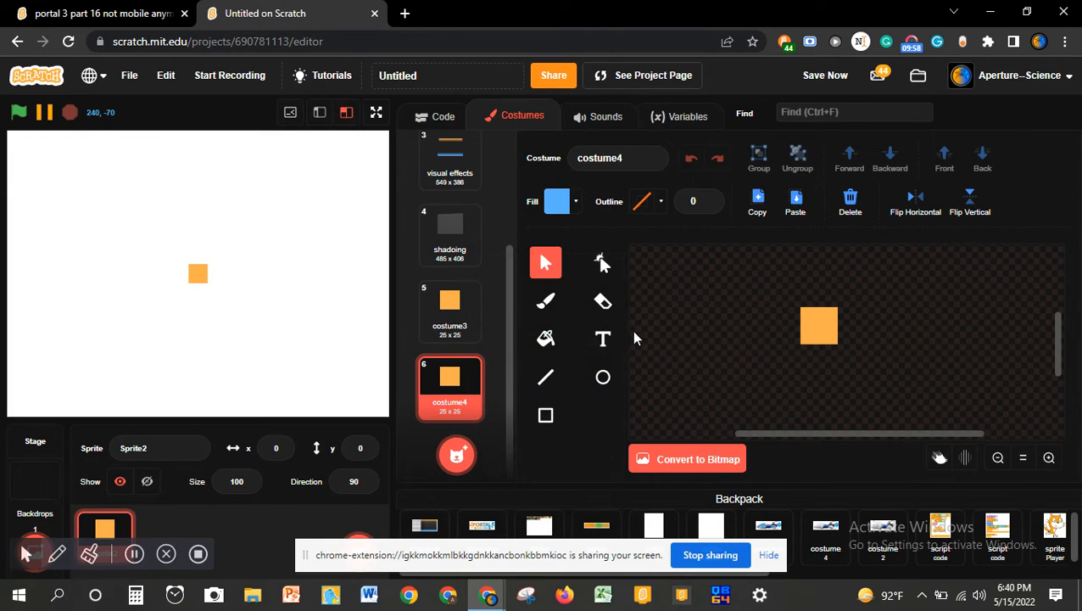
click(546, 339)
click(810, 331)
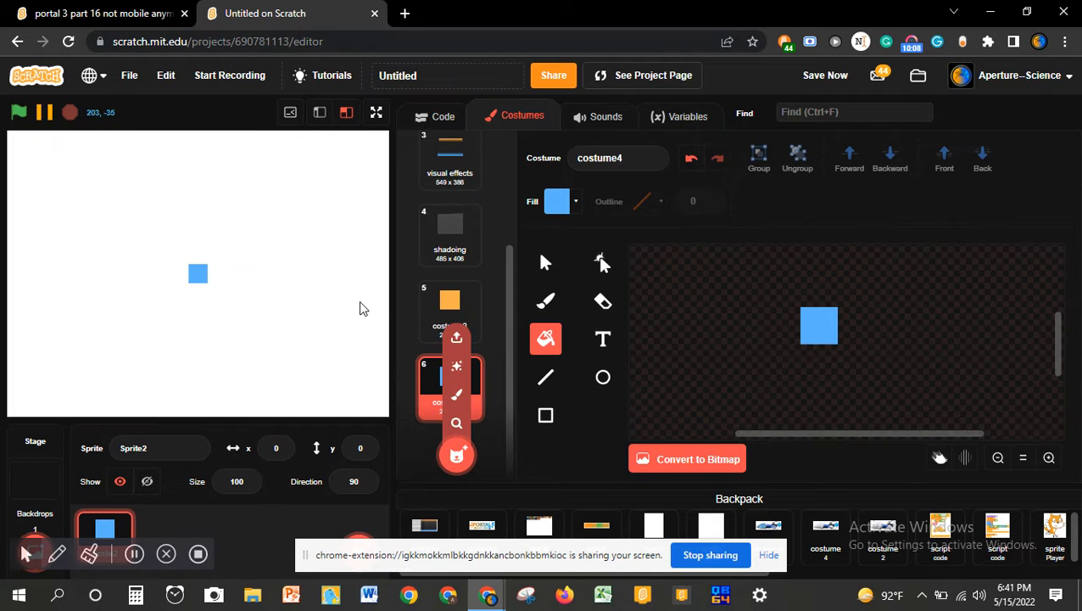
scroll(423, 313, up, 3)
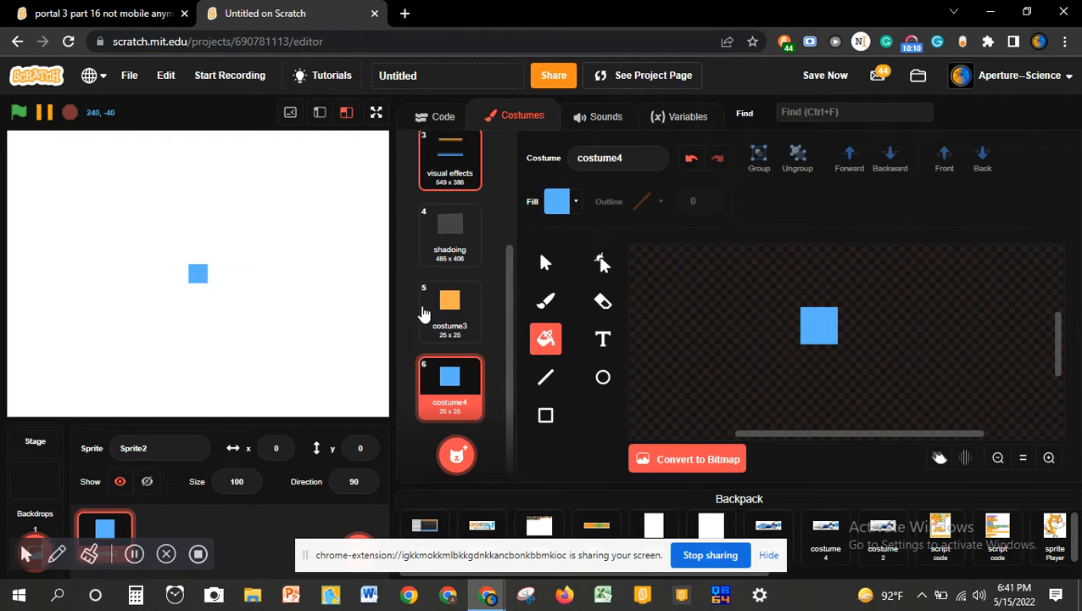
scroll(424, 313, up, 3)
scroll(428, 271, down, 3)
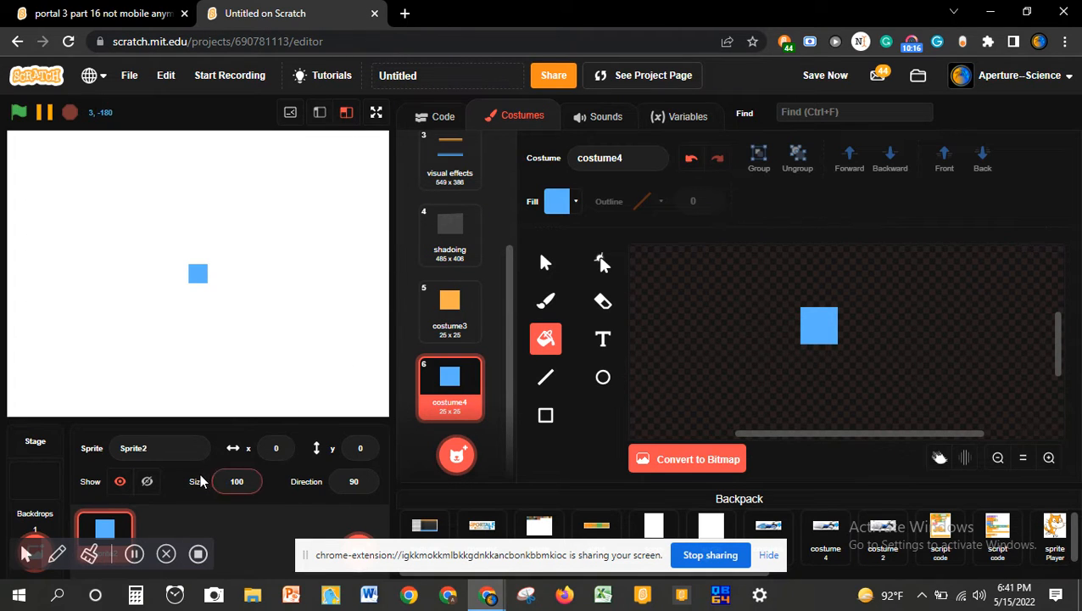
click(133, 556)
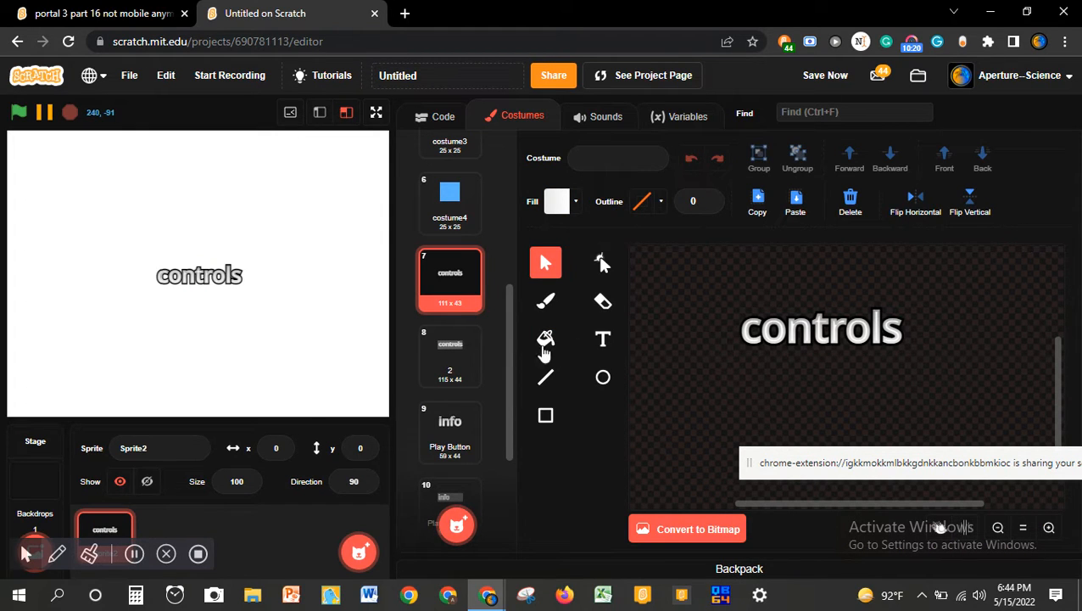
- Look through the controls, info and PLAY button costumes and their highlighted versions in Sprite2's costume list
click(448, 450)
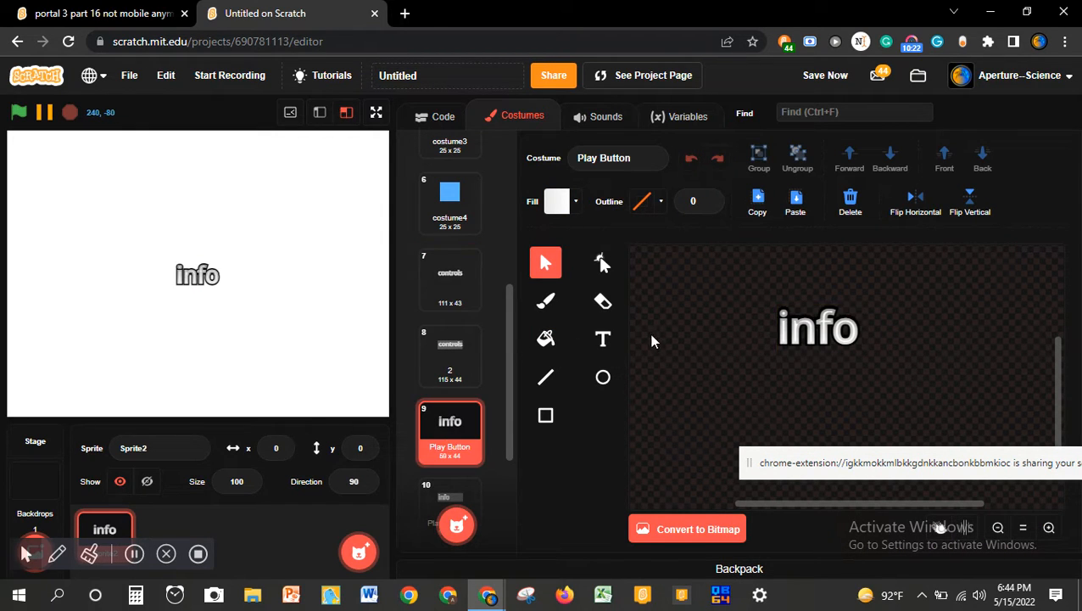
scroll(488, 348, down, 3)
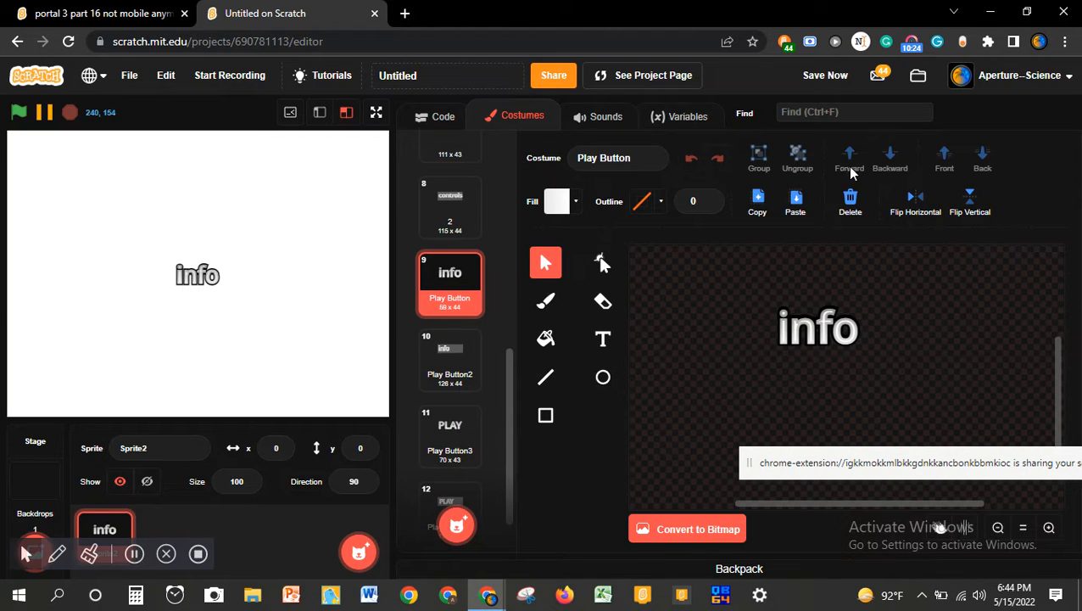
scroll(458, 352, down, 1)
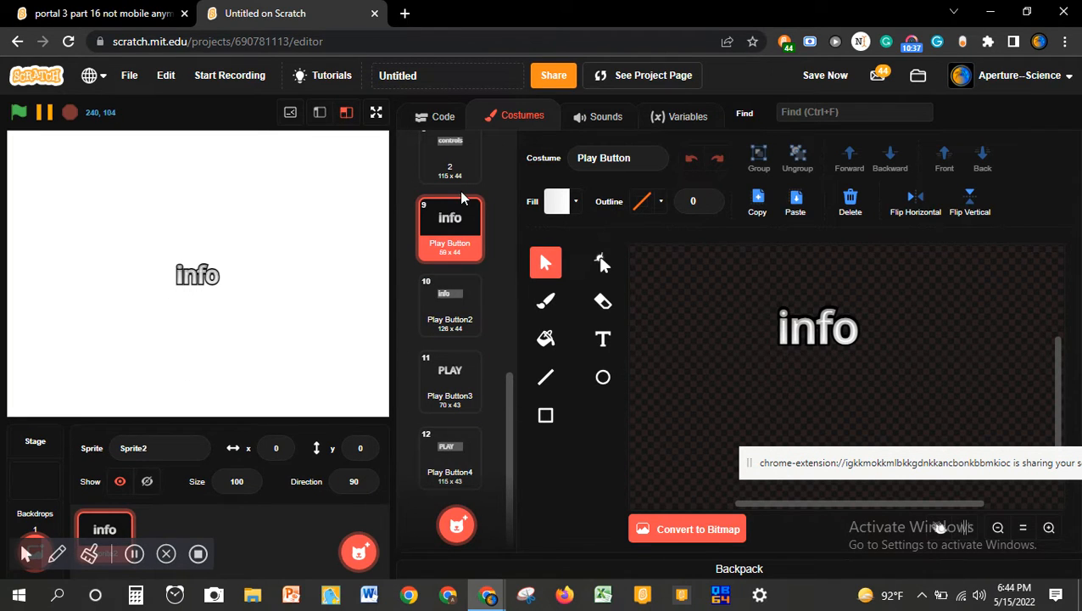
scroll(462, 299, up, 4)
scroll(462, 298, down, 4)
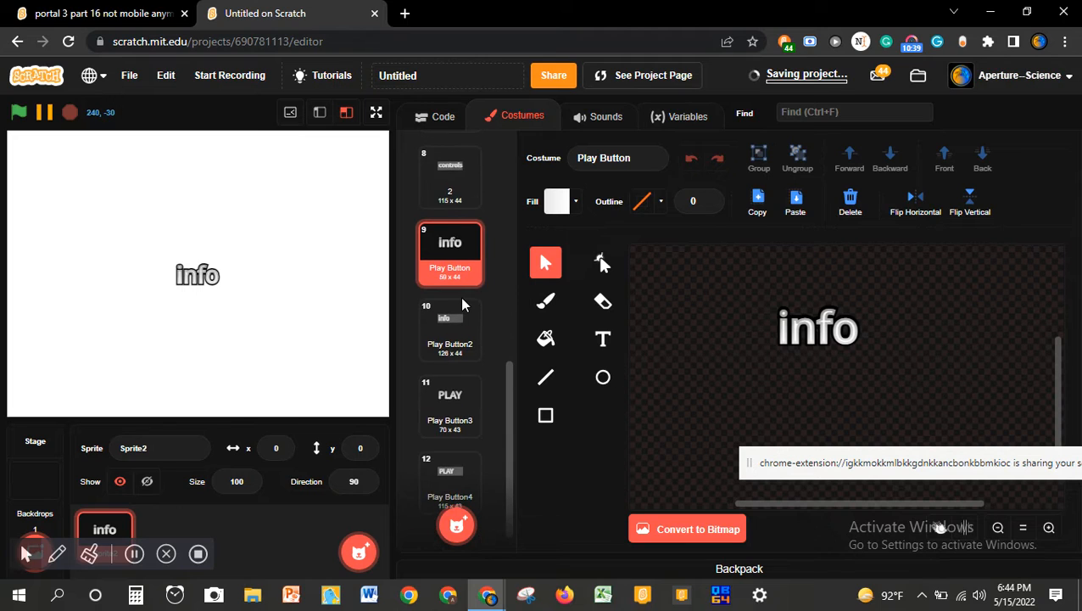
scroll(404, 227, up, 3)
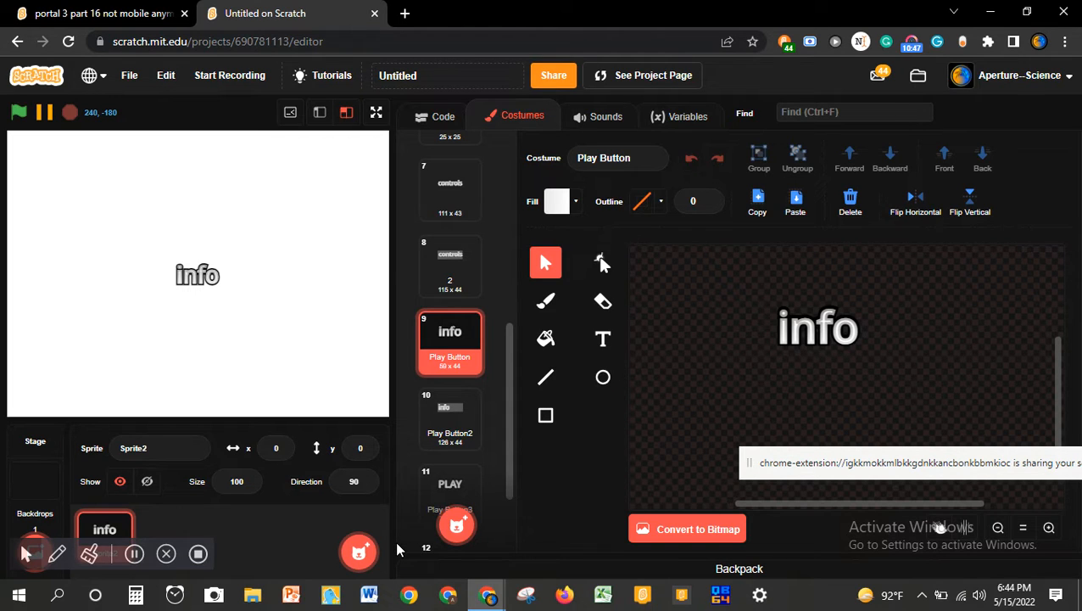
scroll(447, 212, up, 3)
- Name the plain controls button costume, number 7, as "controls"
click(466, 352)
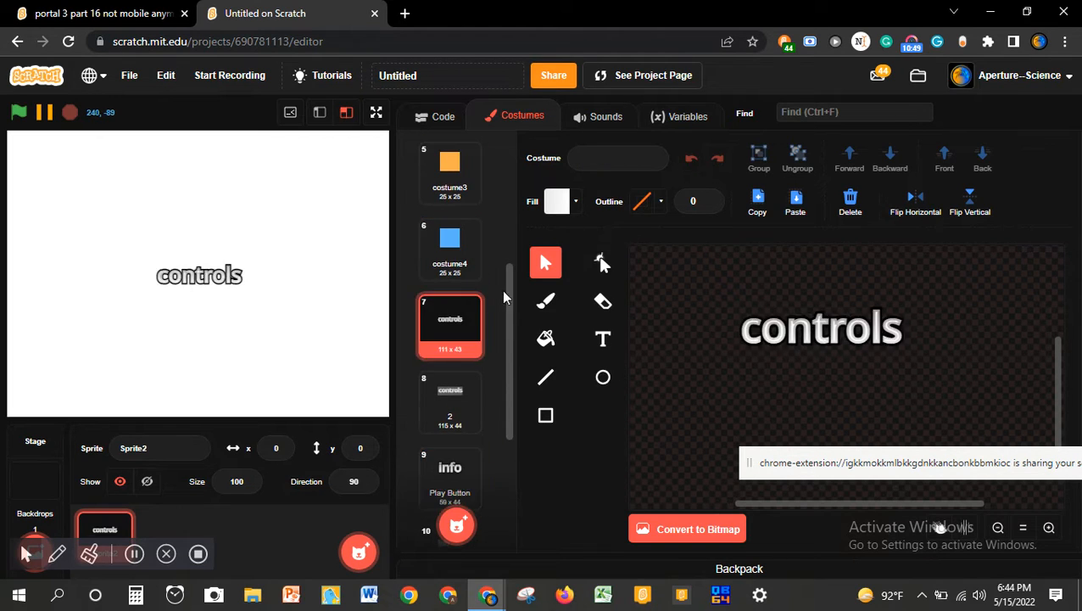
click(649, 166)
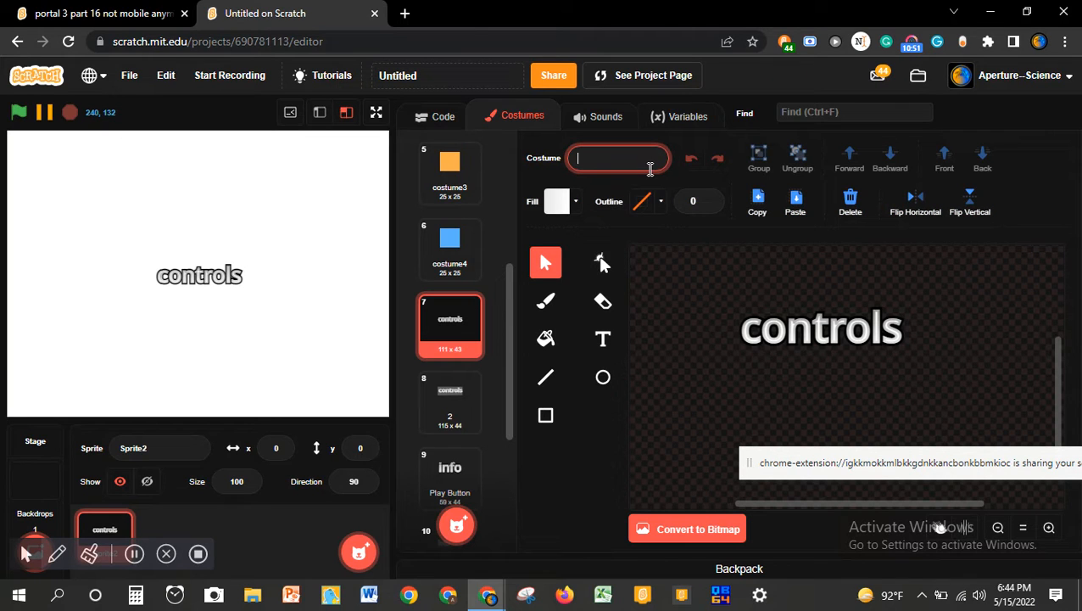
double_click(788, 333)
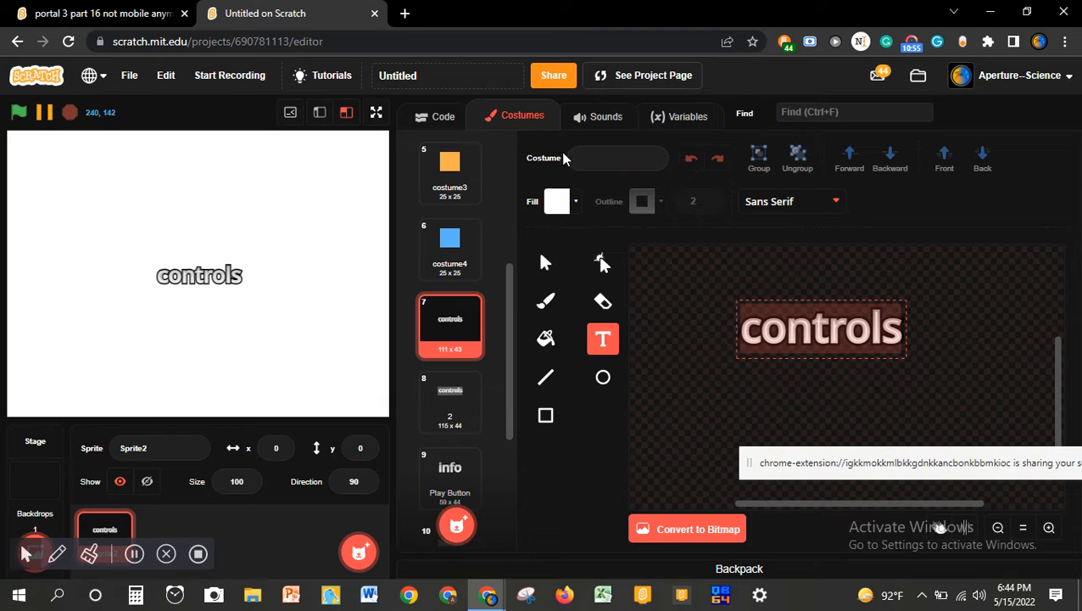
click(584, 163)
text(controls)
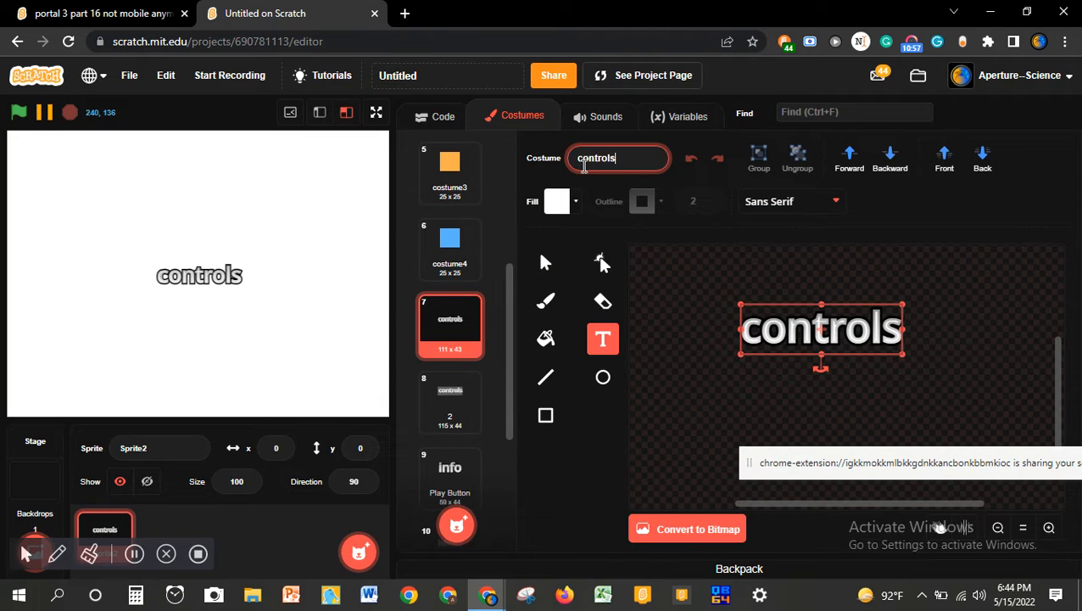
- Copy the name "controls" and use it to rename the highlighted controls costume as "controls hover"
double_click(622, 167)
key(ctrl+c)
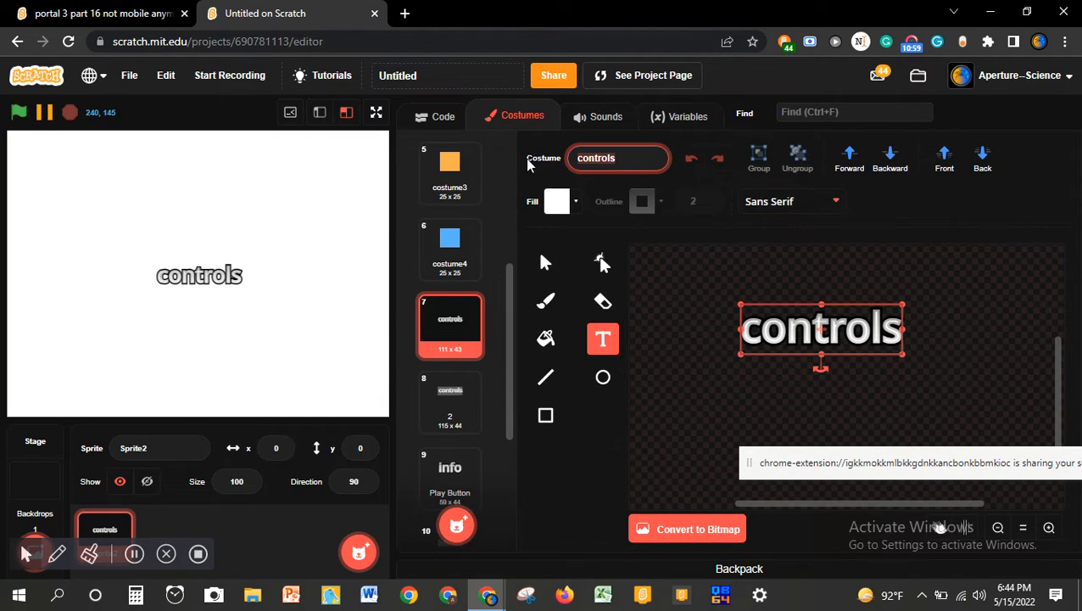
click(441, 407)
click(598, 153)
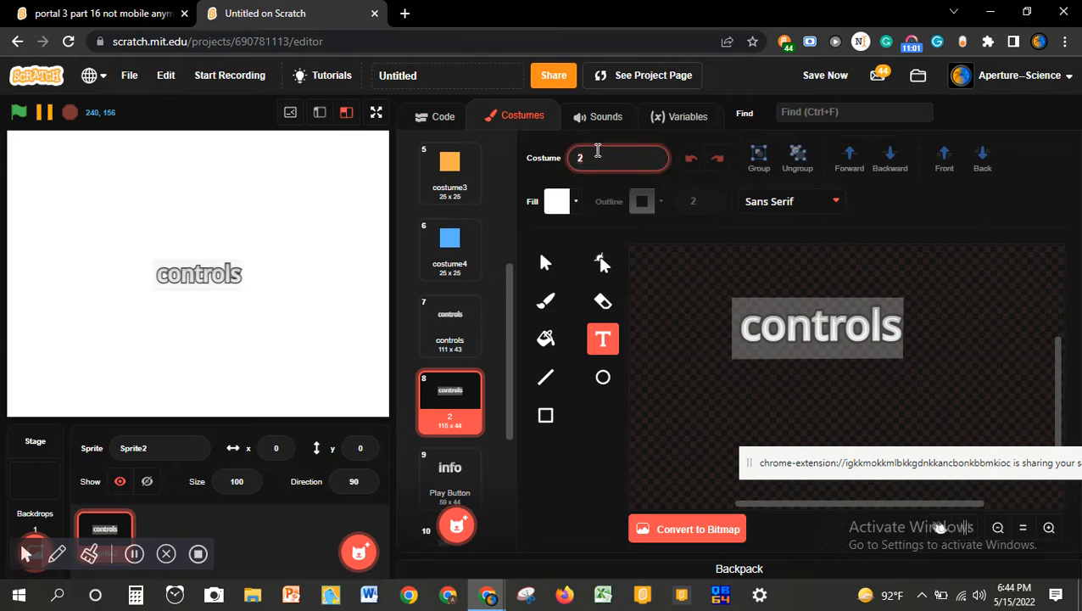
key(ctrl+v)
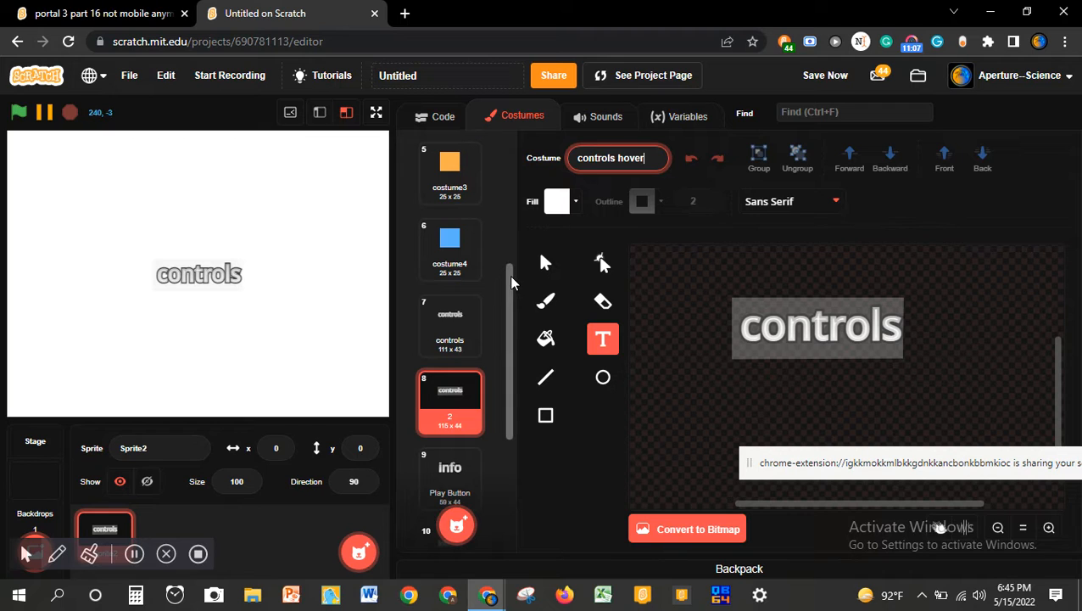
- Rename the plain info button costume, number 9, as "info"
scroll(489, 296, down, 2)
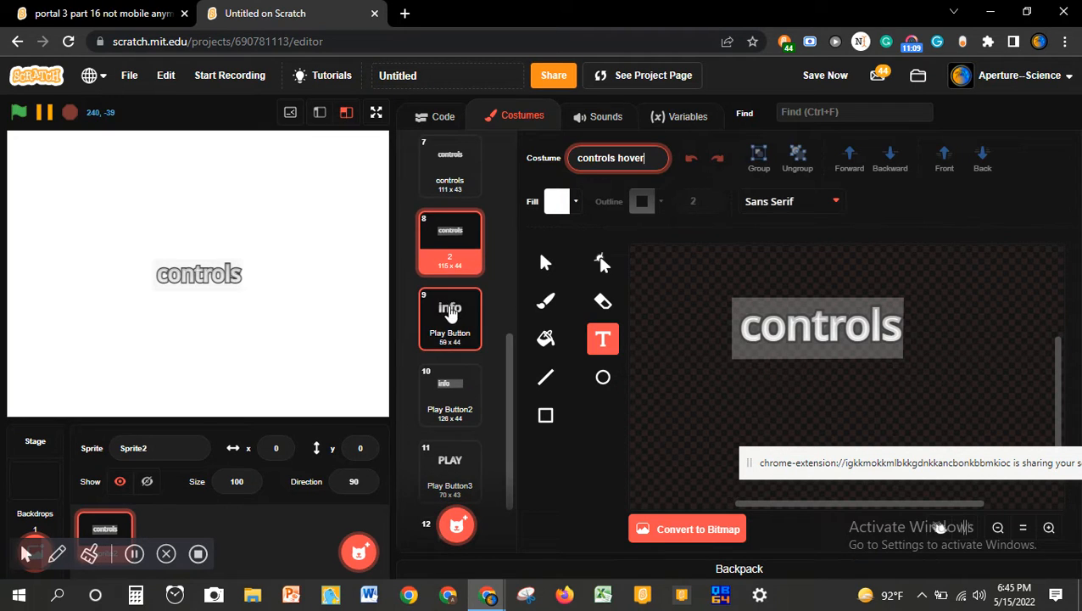
click(452, 312)
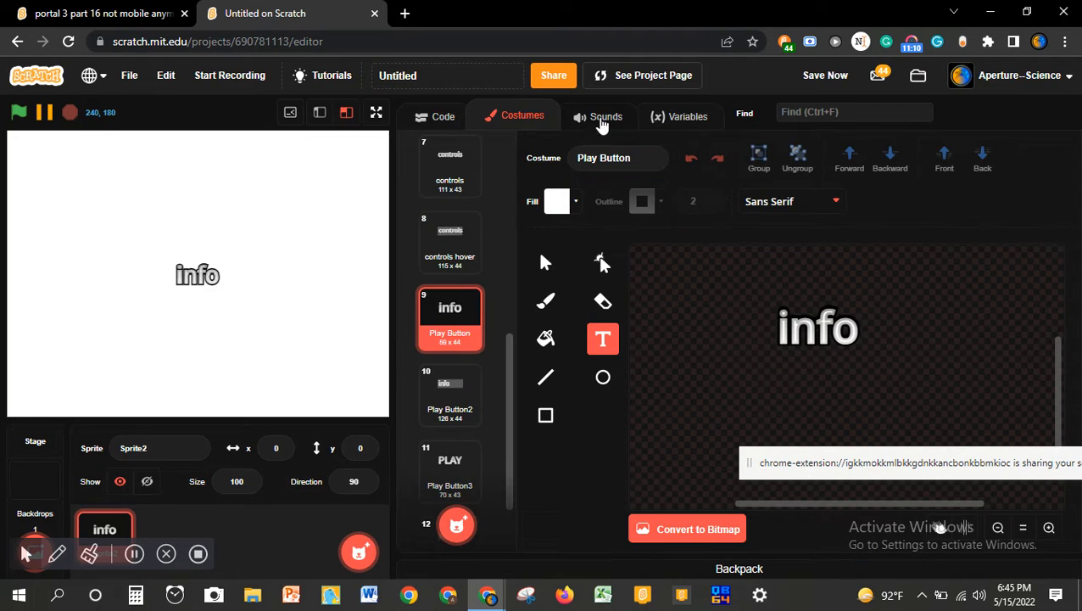
click(646, 152)
key(BackSpace)
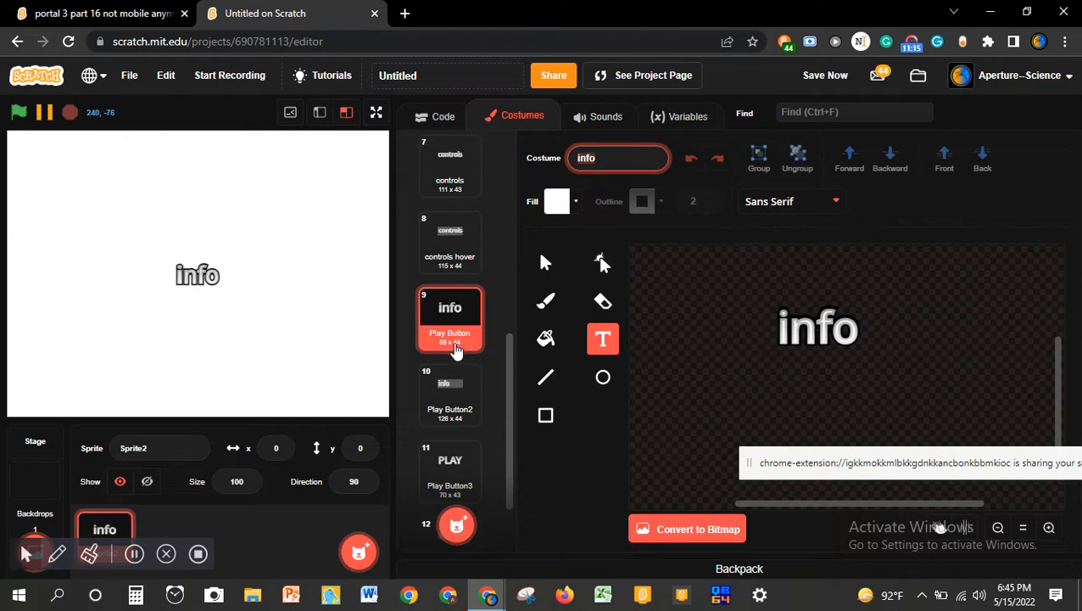
- Rename the highlighted info button costume, number 10, as "info hover"
click(444, 386)
click(804, 331)
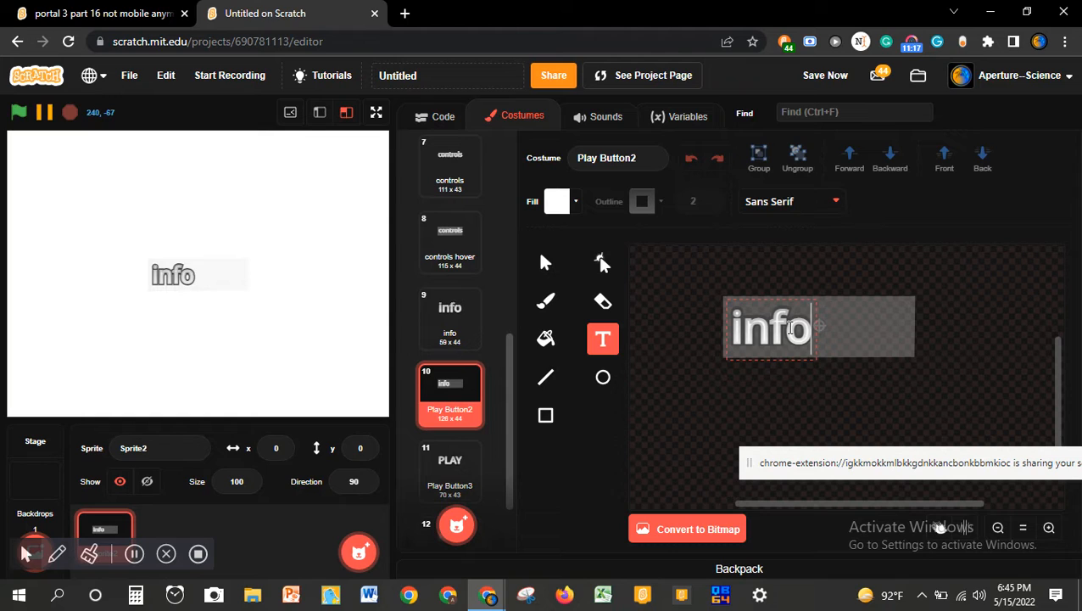
click(646, 156)
text(info hover)
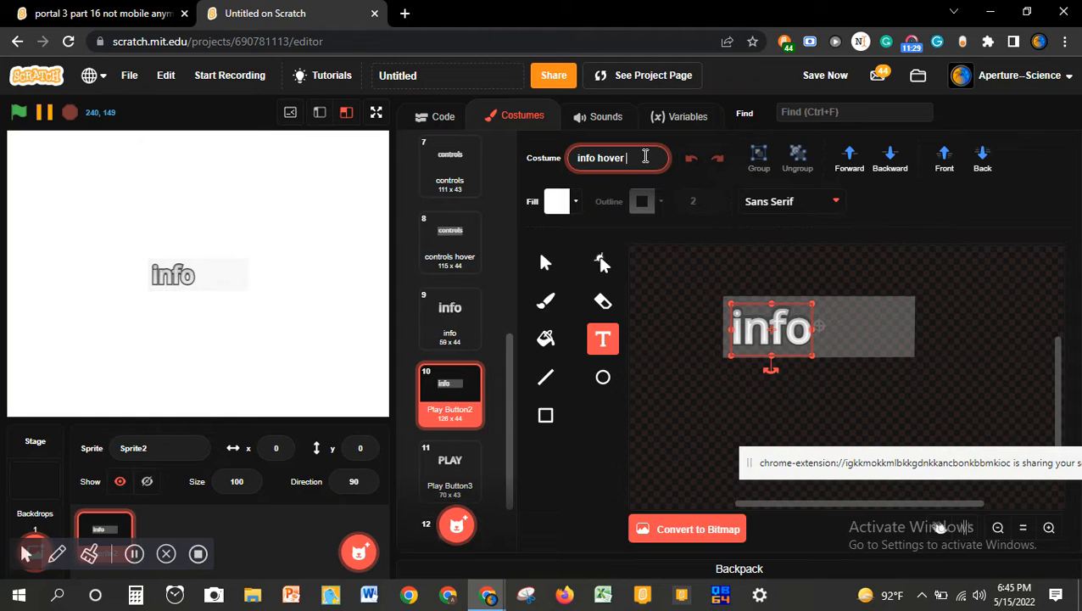
- Shorten the name of the plain PLAY button costume, number 11, to "Play"
click(451, 469)
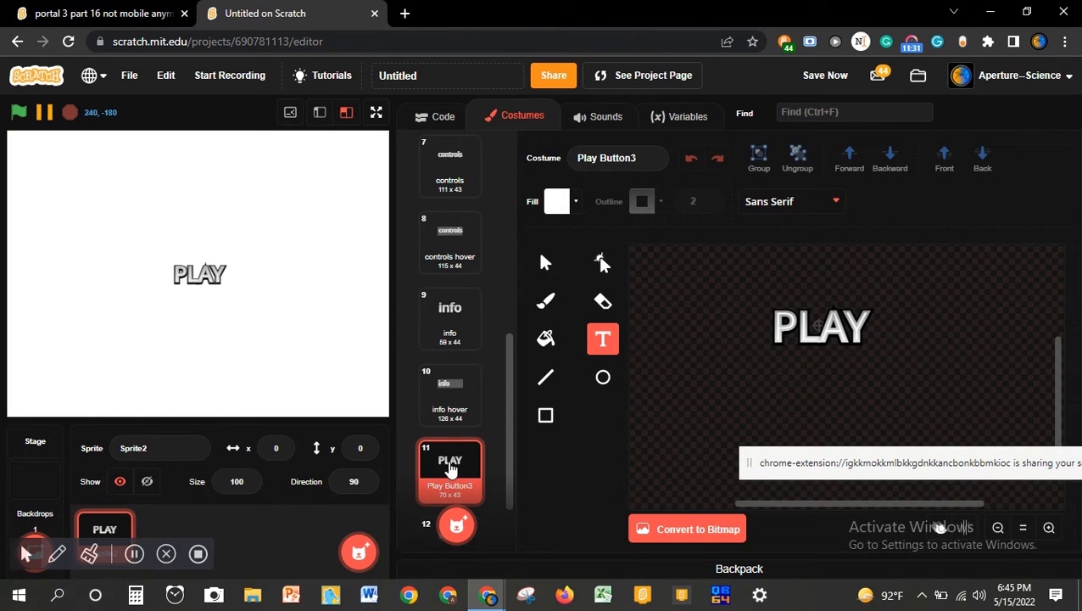
click(654, 155)
key(BackSpace)
key(BackSpace)
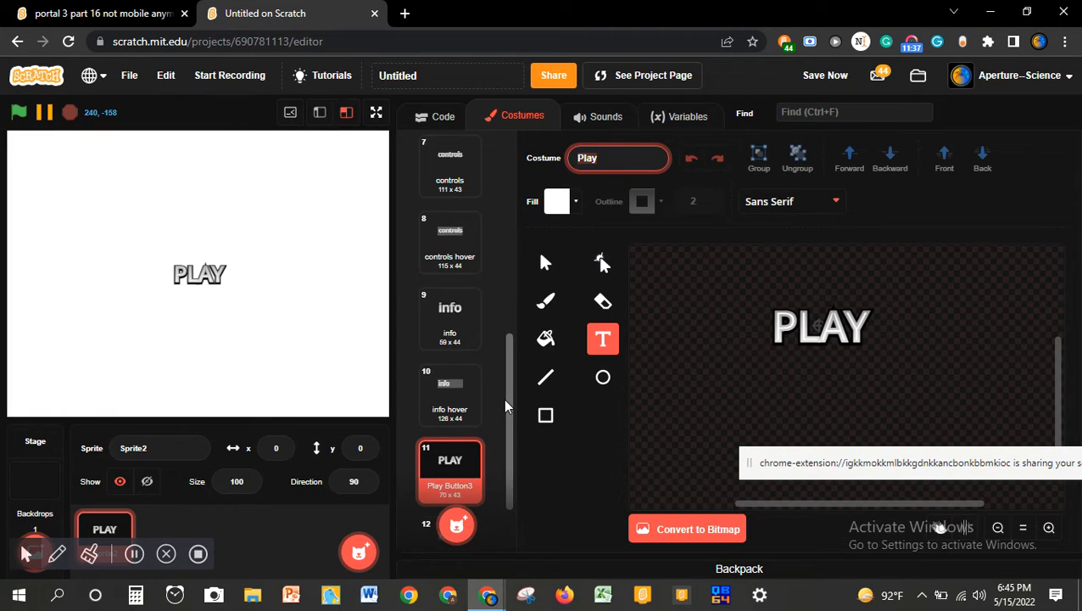
- Rename the highlighted PLAY button costume, number 12, as "Play2"
scroll(507, 406, down, 2)
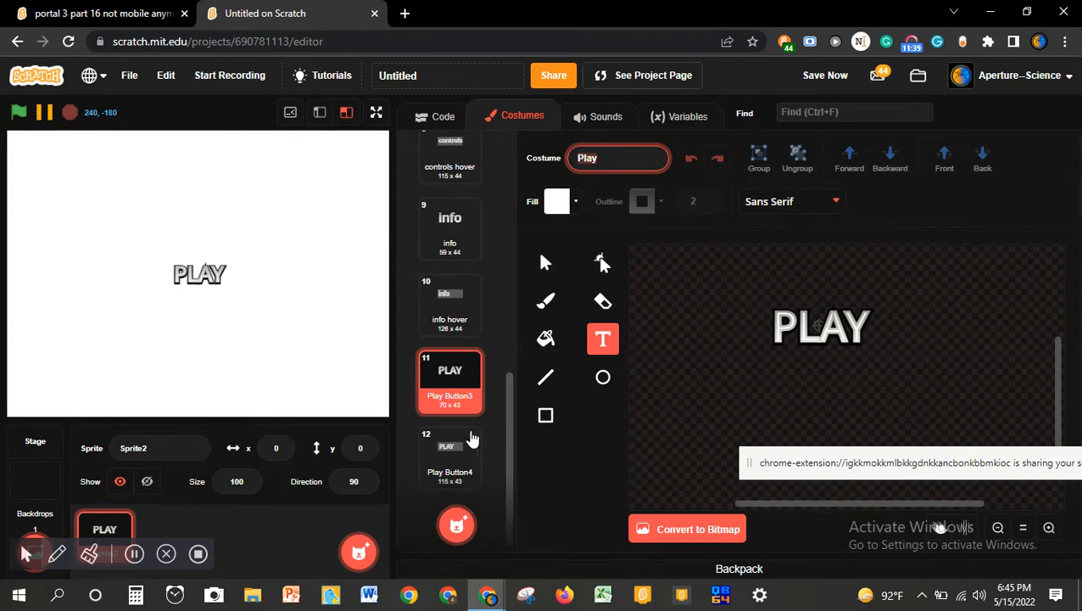
click(450, 448)
click(646, 157)
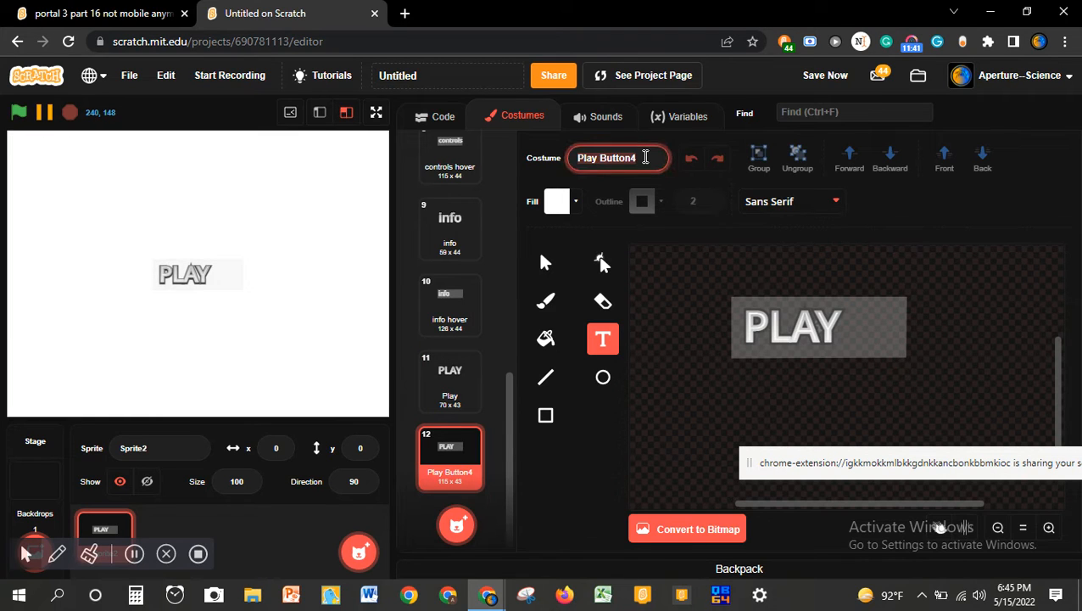
key(BackSpace)
text(Play)
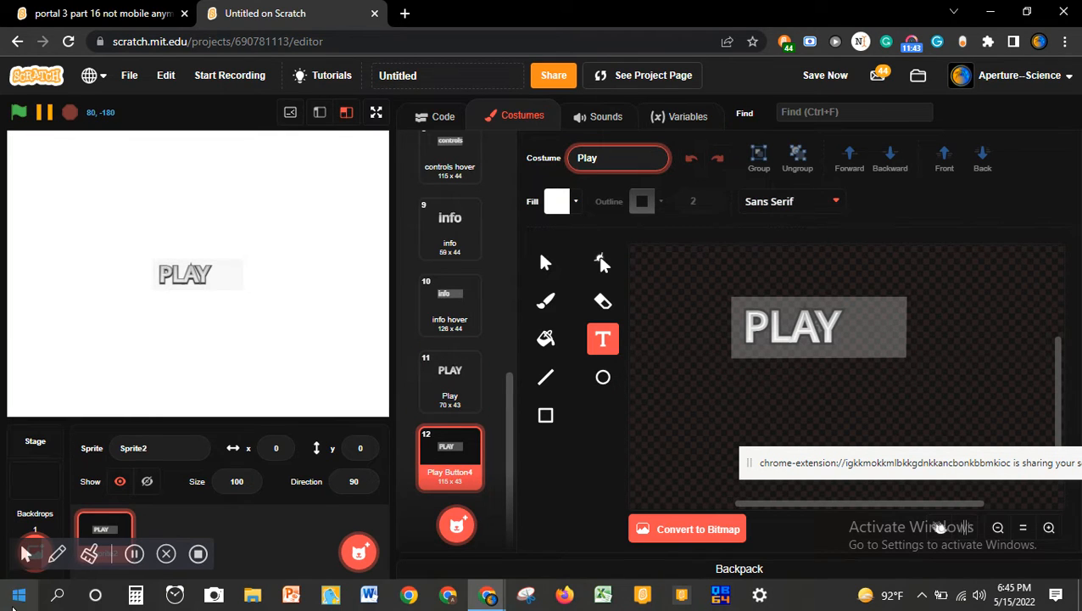
text(2)
key(Return)
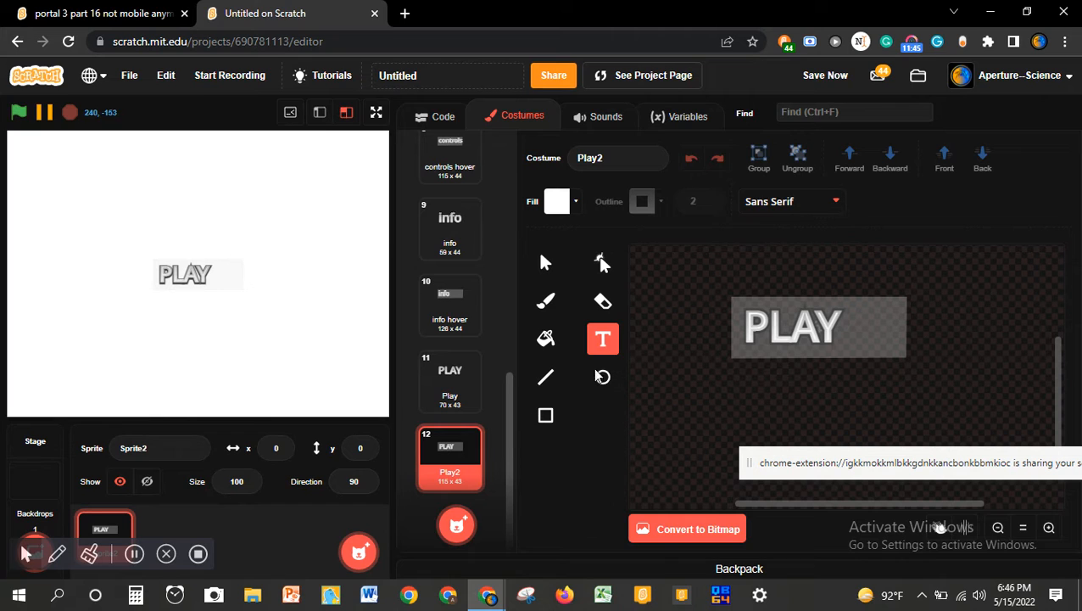
scroll(435, 236, up, 5)
scroll(434, 236, up, 2)
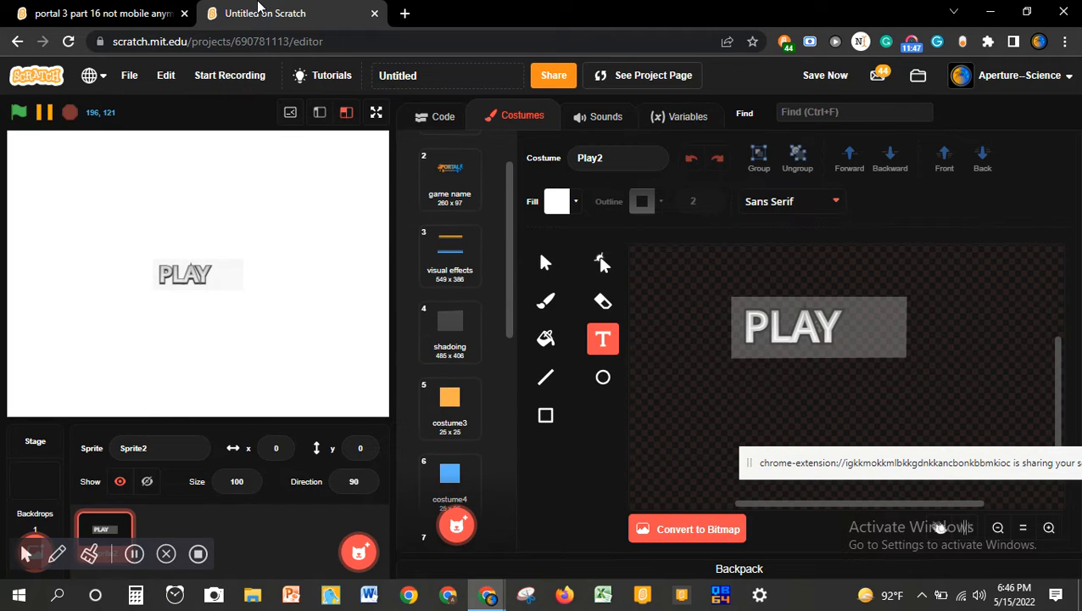
- Add a new blank costume after Play2 at the end of Sprite2's costume list
scroll(497, 345, down, 6)
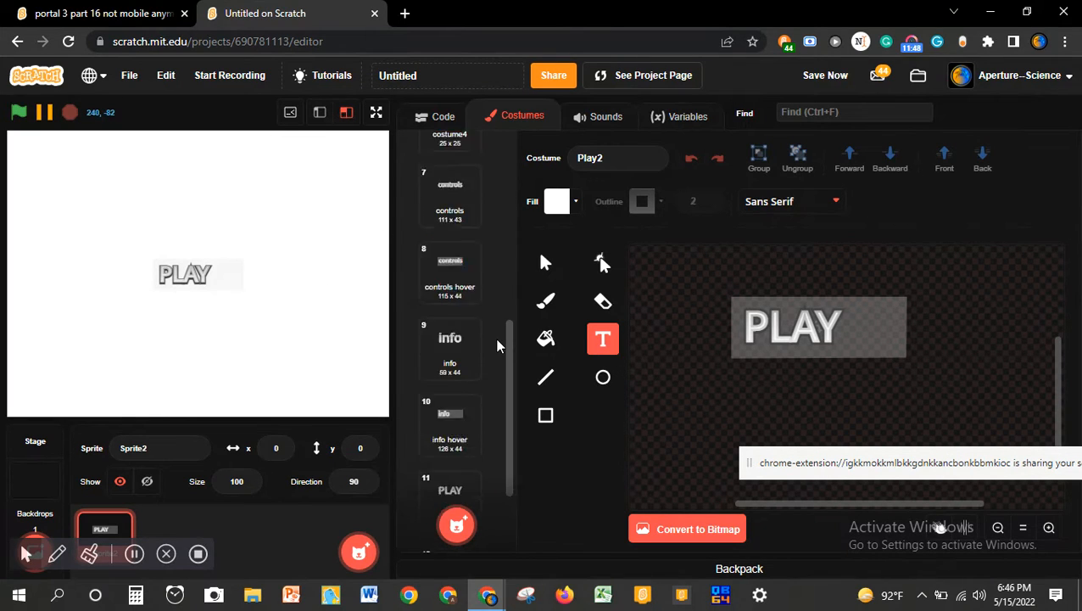
scroll(499, 341, up, 1)
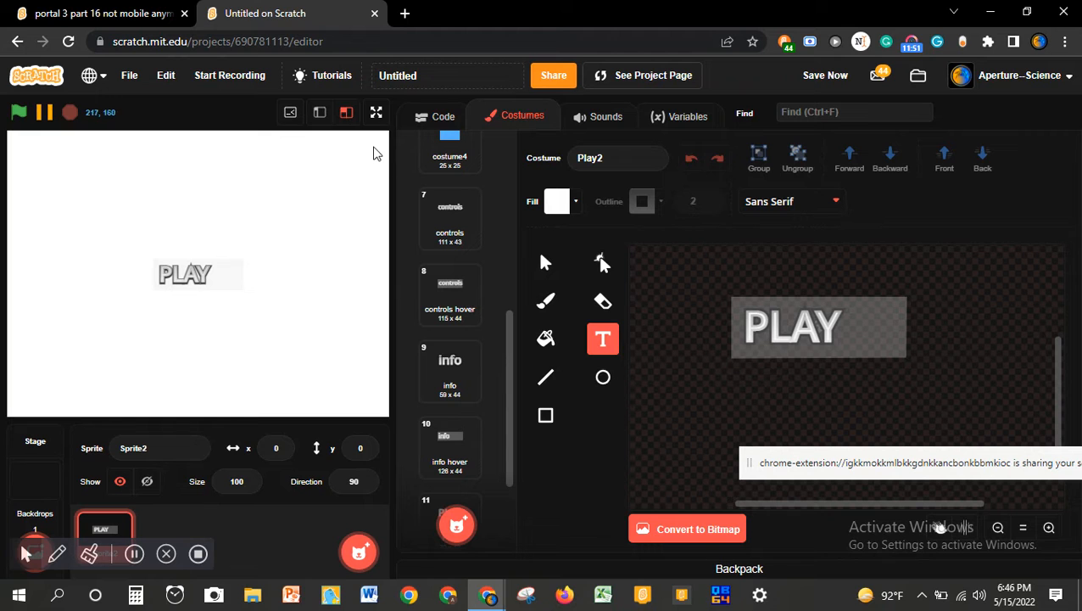
scroll(452, 211, down, 2)
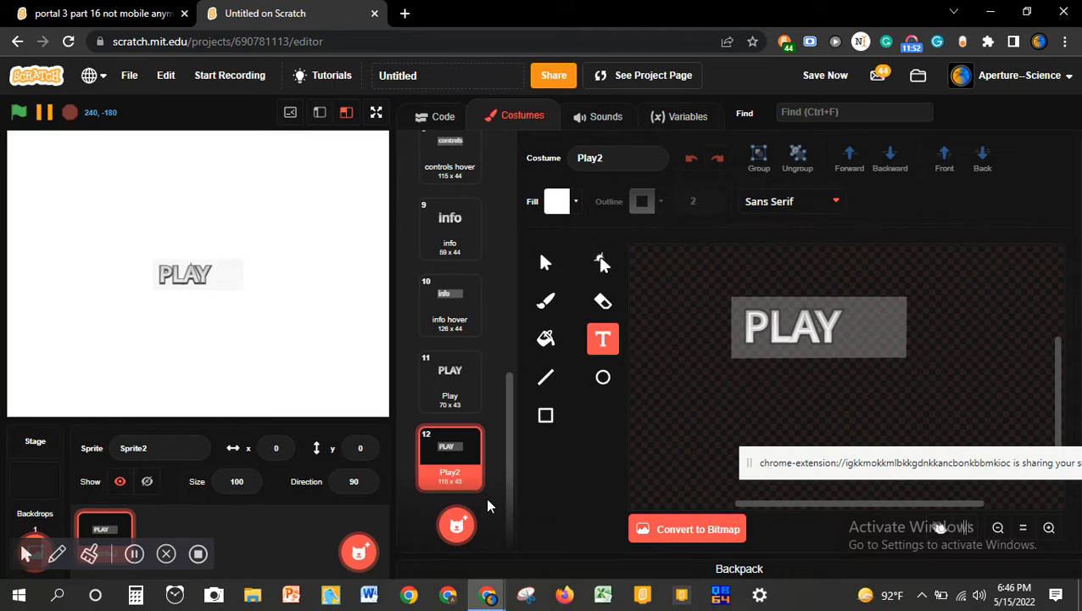
click(458, 497)
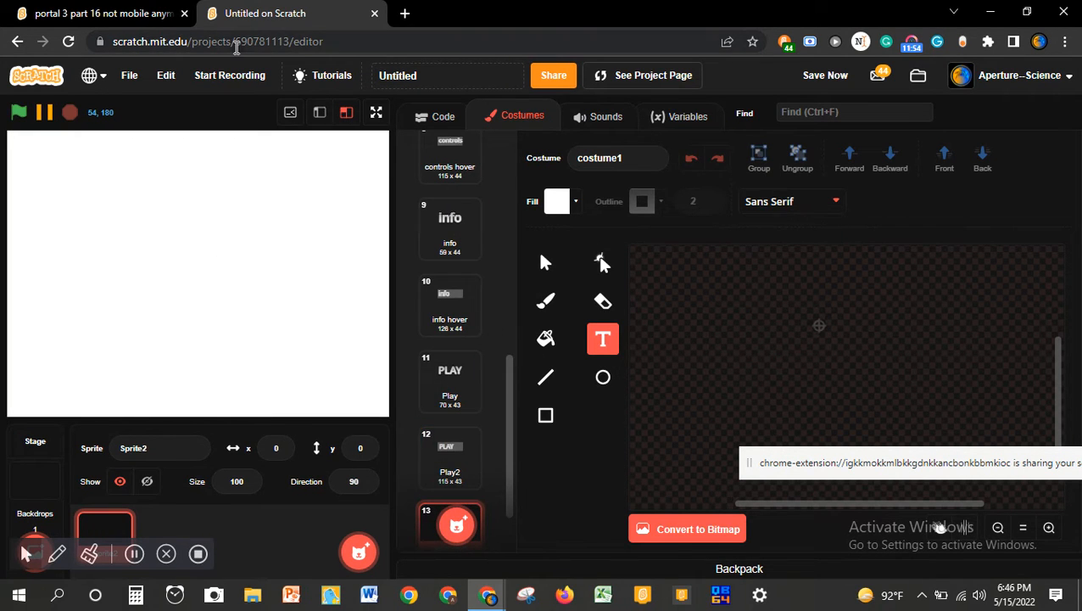
- Switch to the portal 3 part 16 project and open the code of the sound track sprite
click(4, 7)
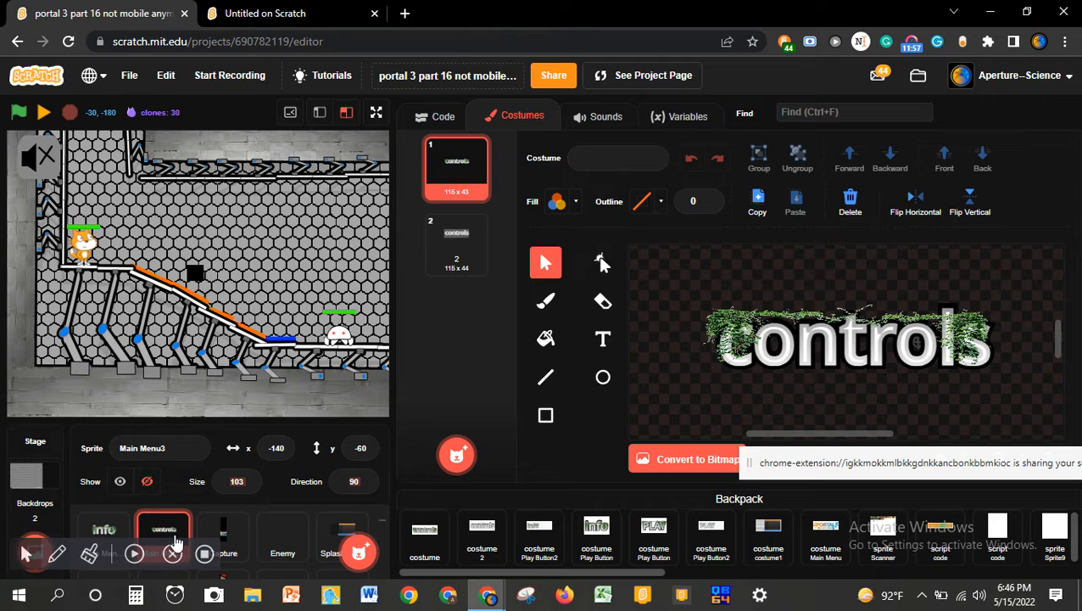
scroll(170, 535, down, 2)
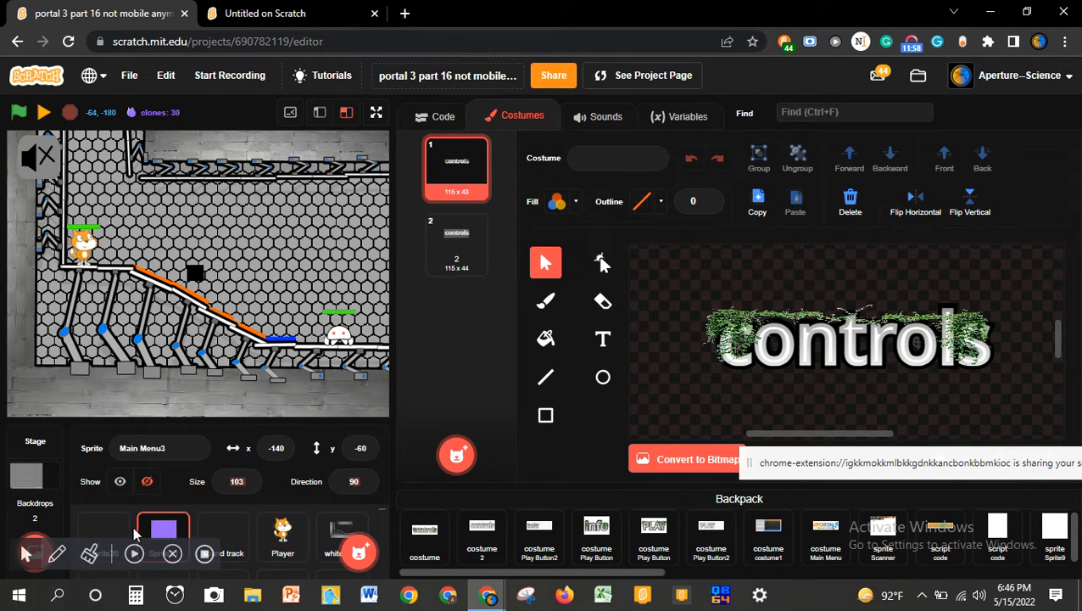
click(114, 527)
click(161, 531)
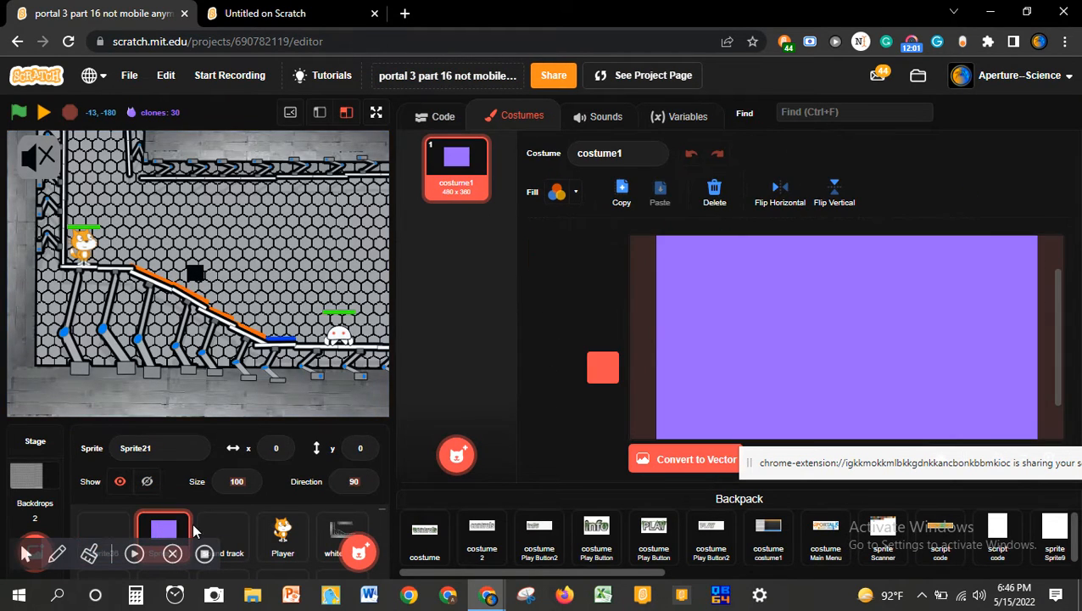
click(224, 531)
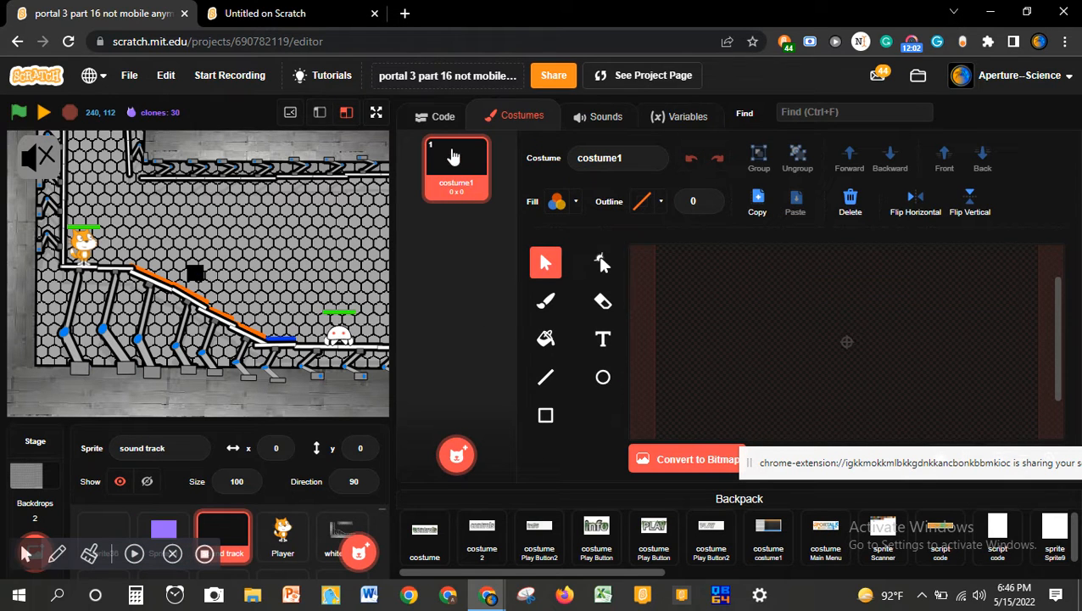
click(440, 120)
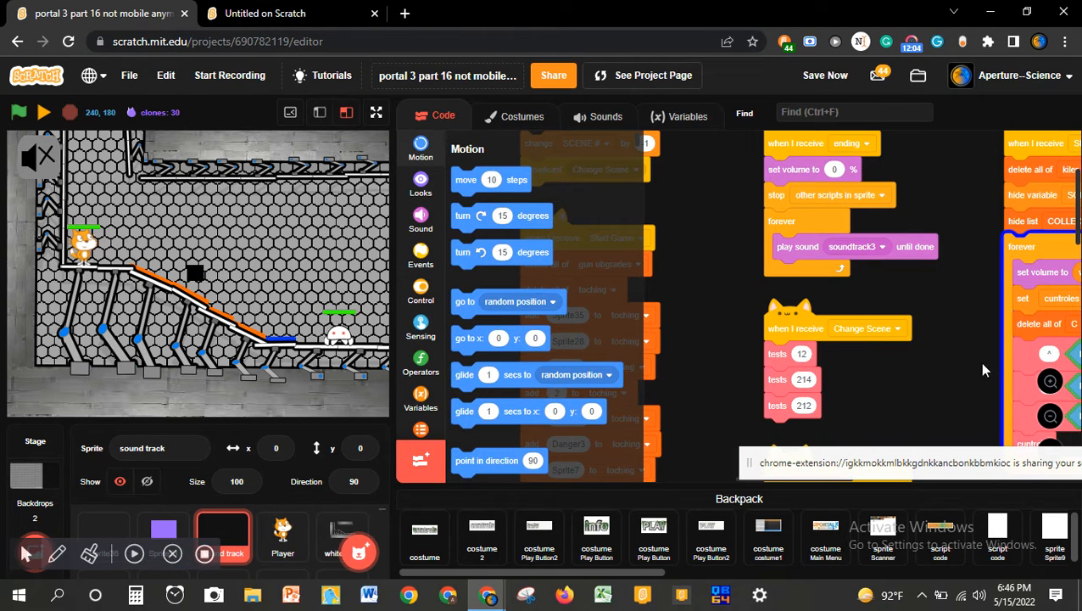
- Examine the sound track sprite's scripts, including the key-detection blocks for the arrow, letter and number controls
scroll(982, 365, down, 2)
scroll(982, 365, down, 3)
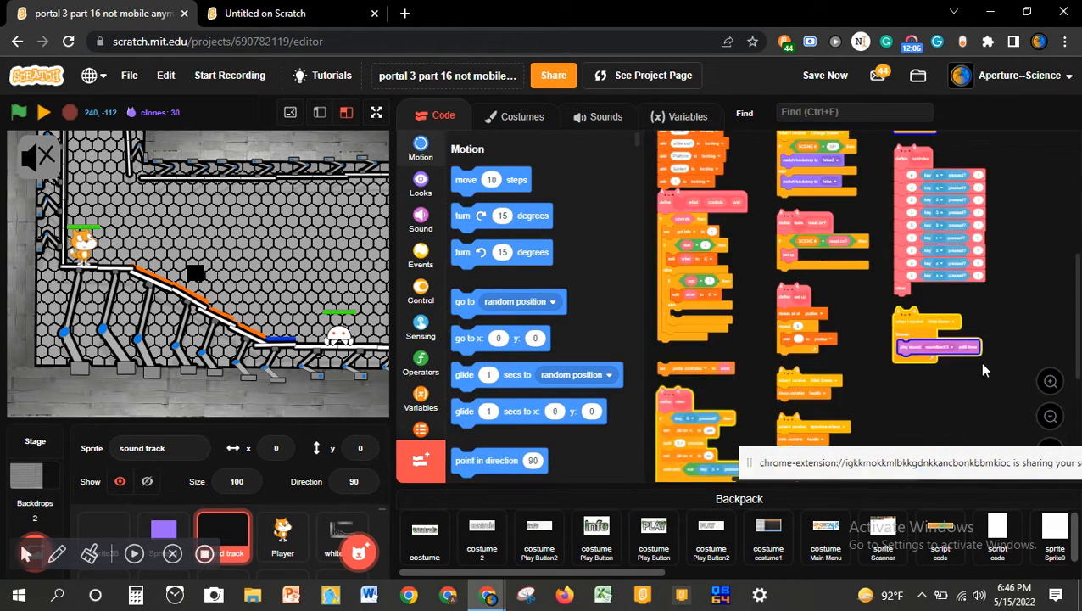
scroll(983, 364, right, 3)
scroll(982, 366, up, 3)
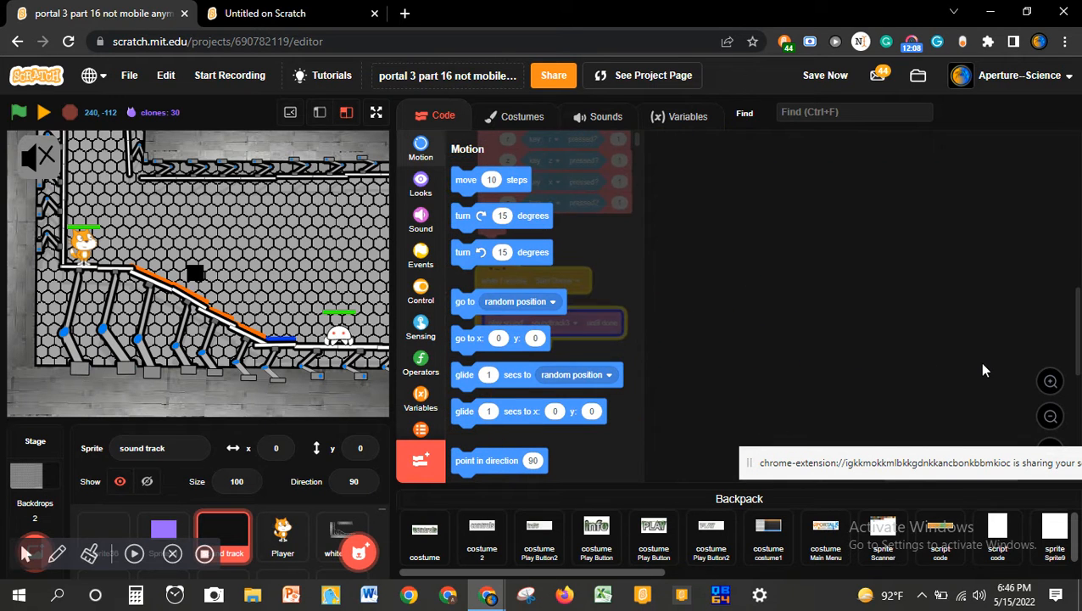
scroll(982, 370, left, 6)
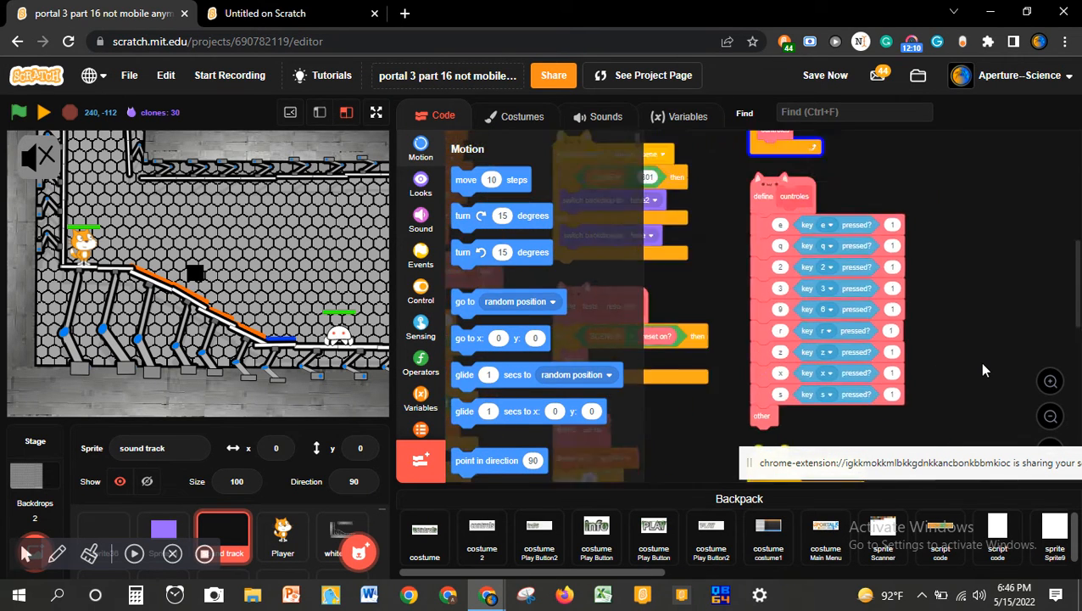
scroll(983, 370, up, 2)
scroll(982, 370, left, 4)
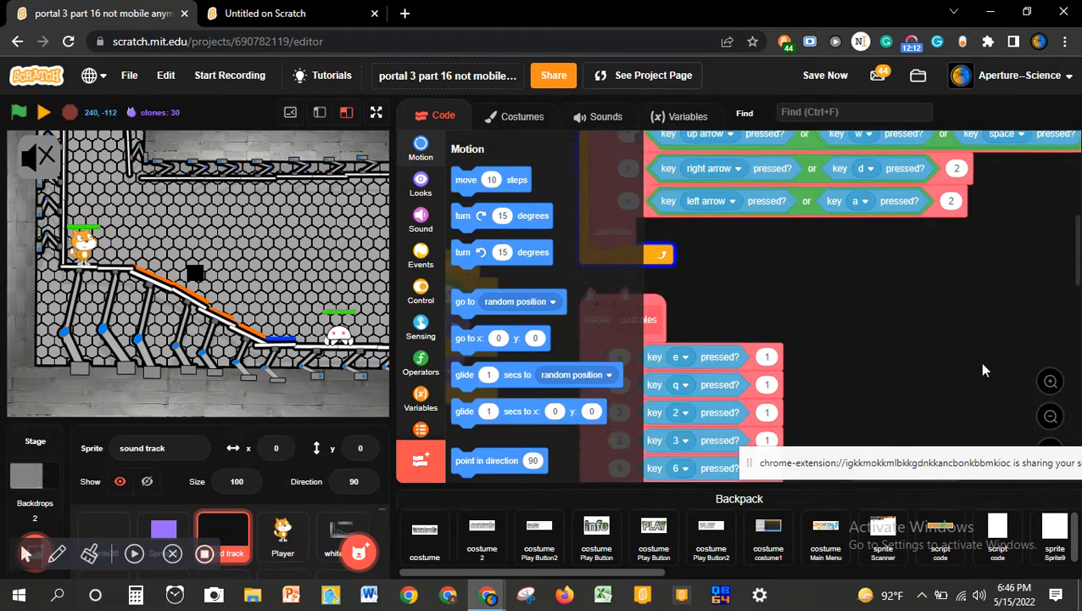
scroll(979, 362, up, 3)
scroll(979, 362, right, 2)
scroll(979, 362, left, 1)
scroll(980, 361, right, 3)
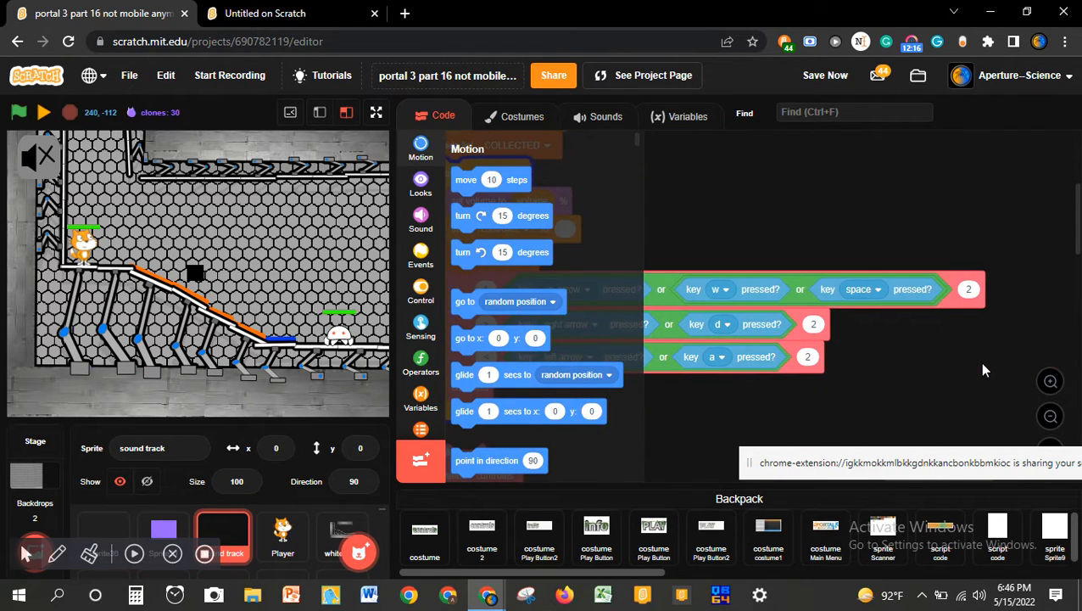
scroll(982, 370, left, 2)
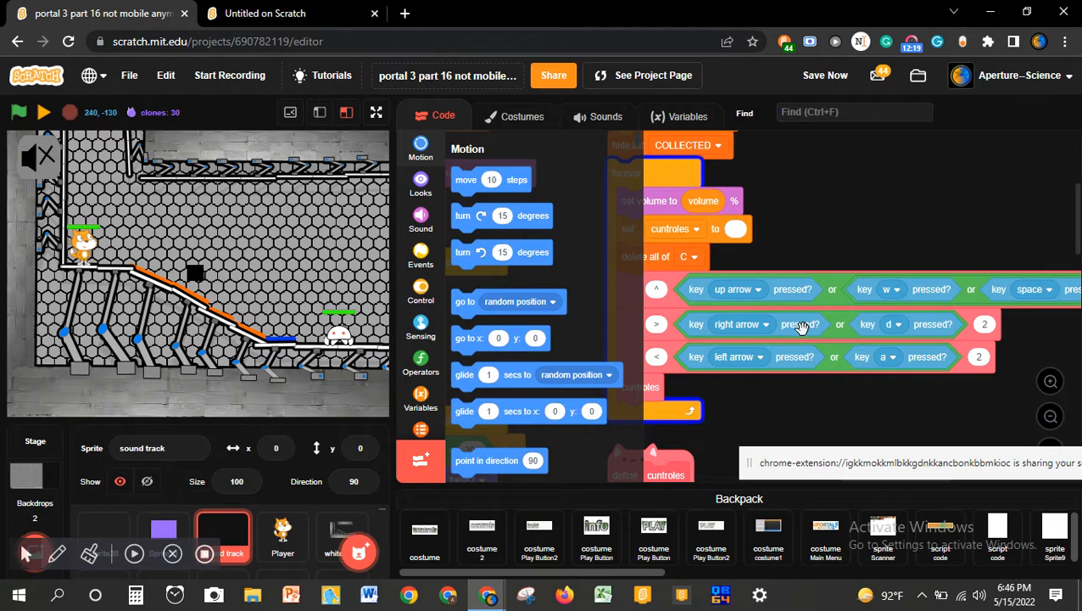
- Return to the Untitled project's blank costume 13 and clear the screen-sharing notice away from its canvas
click(291, 10)
scroll(714, 386, down, 1)
scroll(714, 386, down, 3)
scroll(712, 386, down, 2)
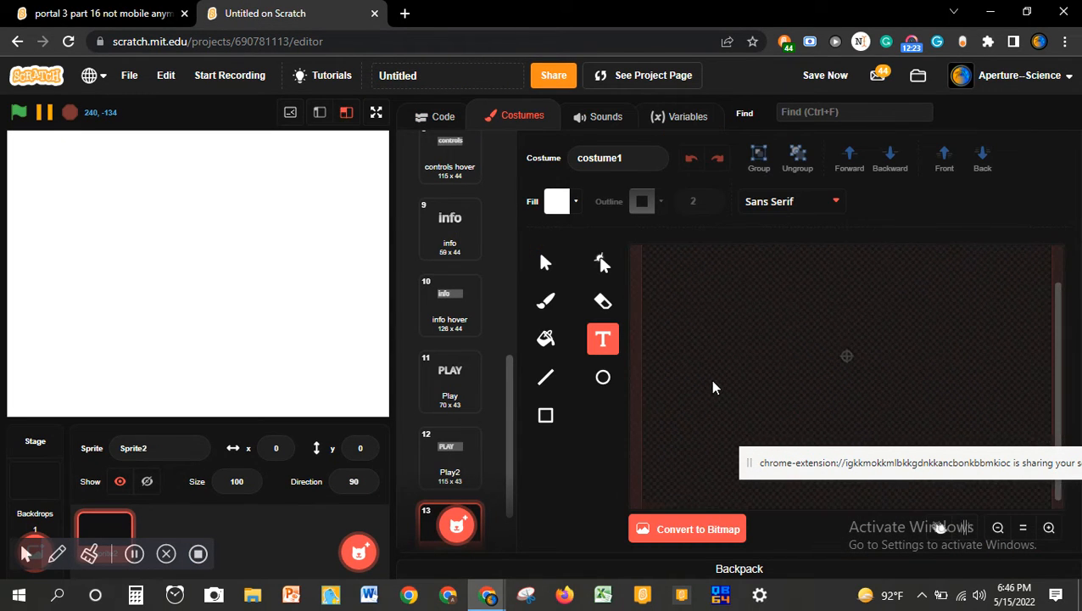
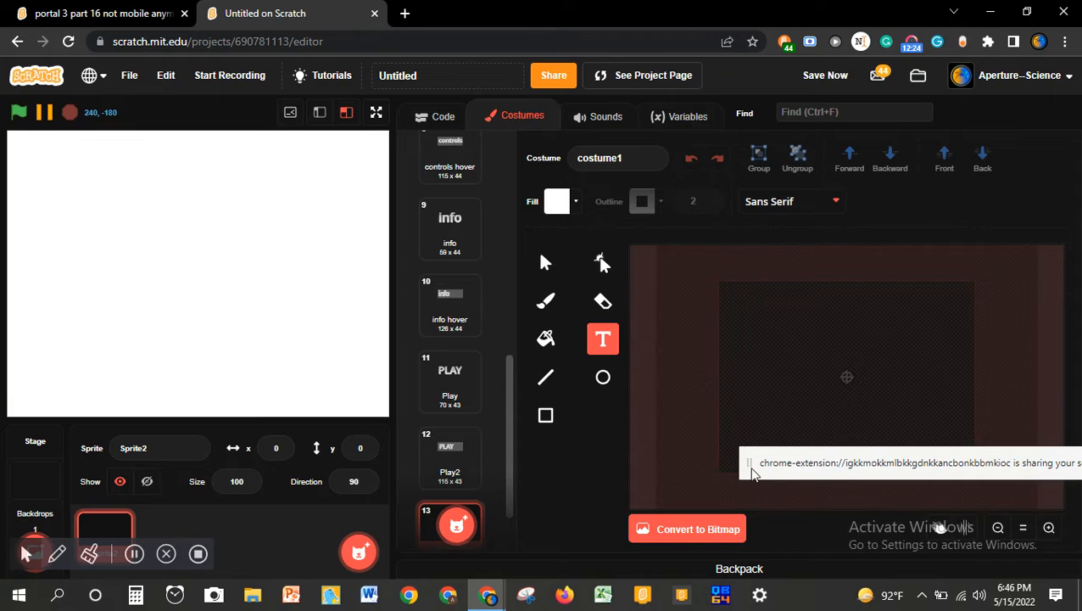
drag(789, 464, 1079, 332)
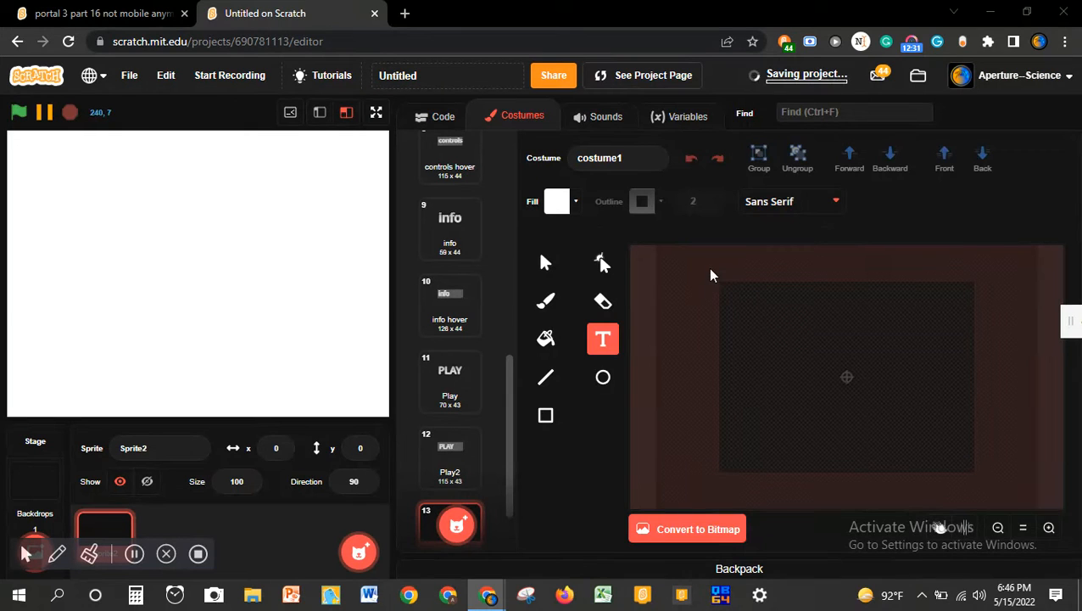
- Choose the Rectangle tool and set its fill to black with brightness 0
click(546, 420)
click(563, 205)
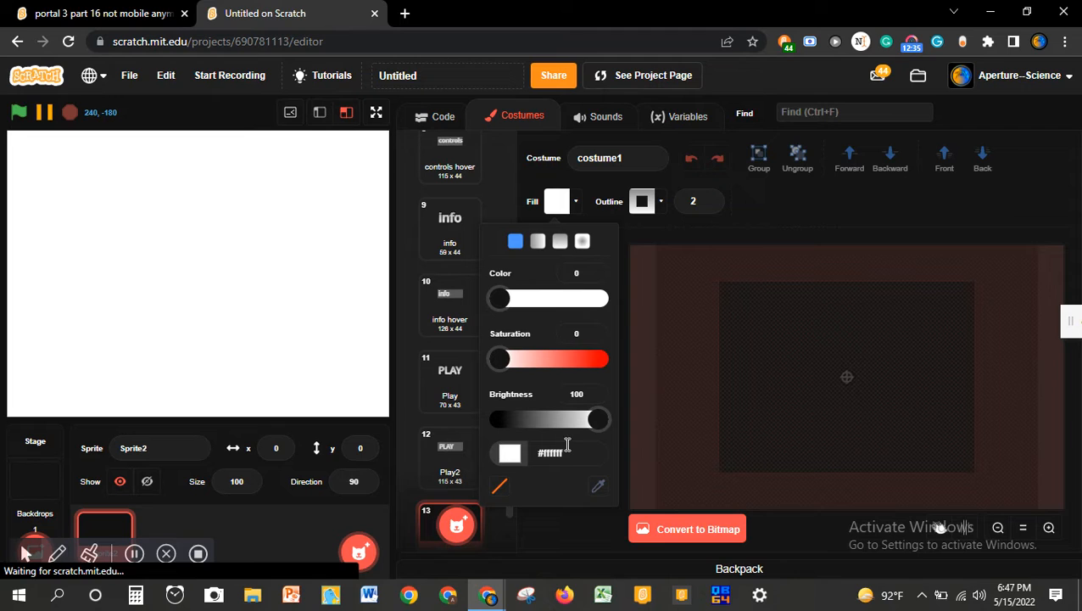
drag(588, 427, 427, 433)
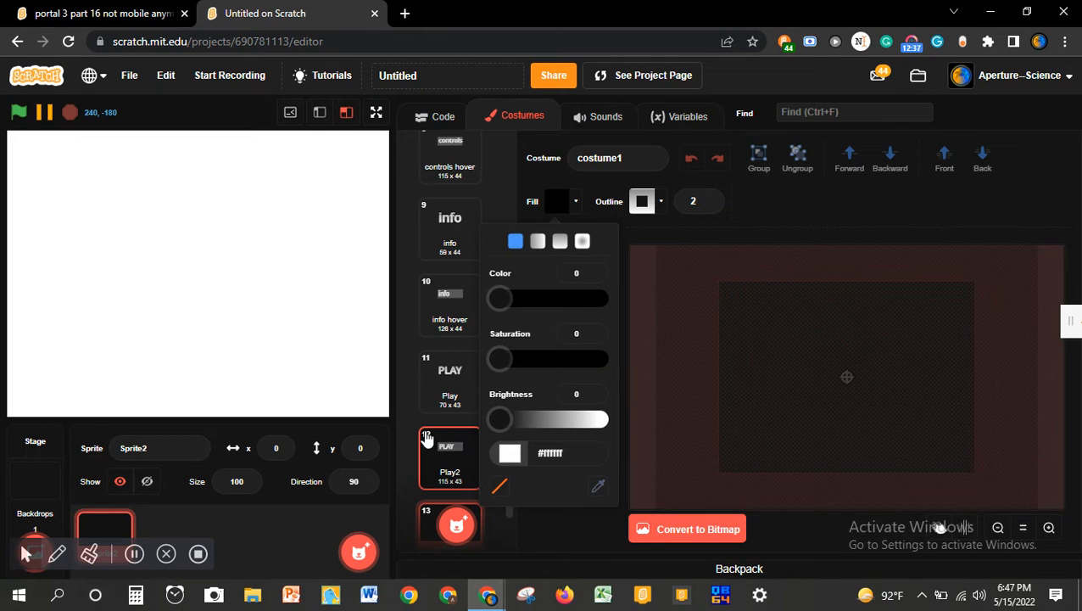
- Change the rectangle outline to solid blue with color 57.5, saturation 100 and brightness 100
click(658, 204)
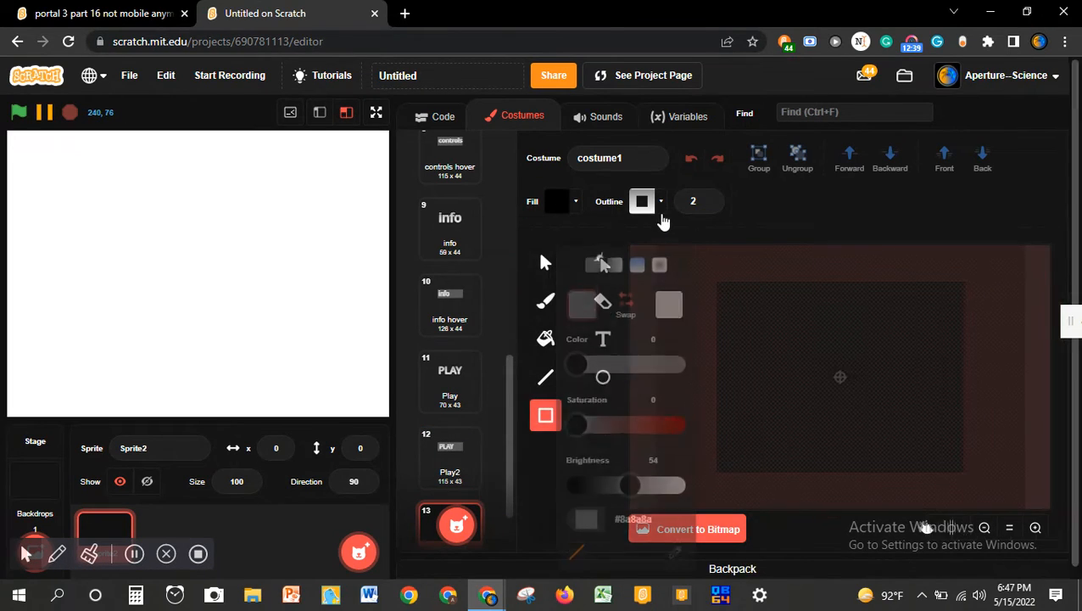
click(592, 243)
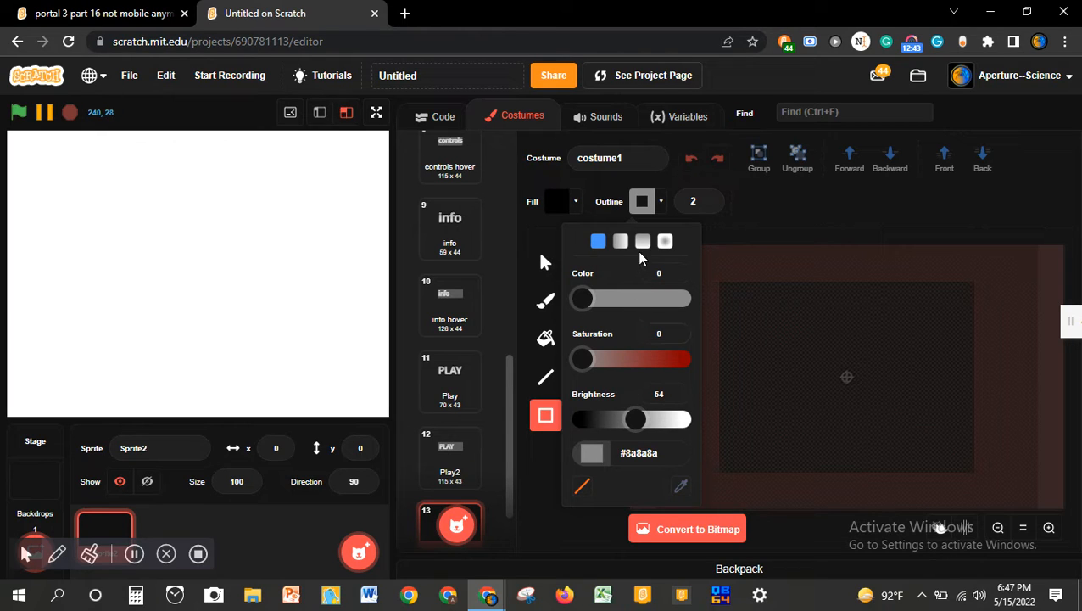
drag(642, 429, 748, 448)
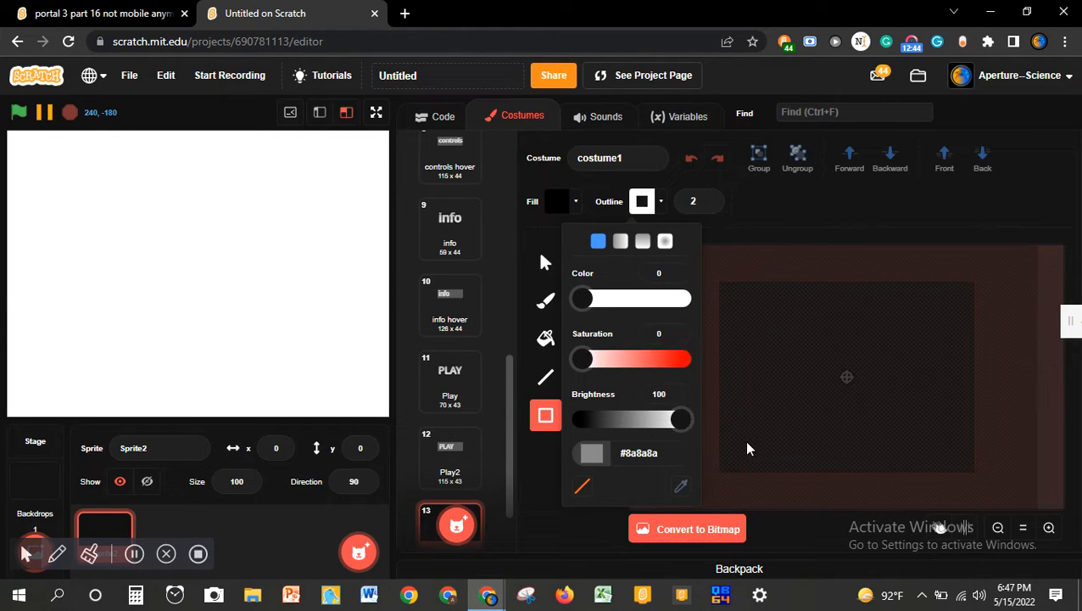
drag(581, 359, 883, 406)
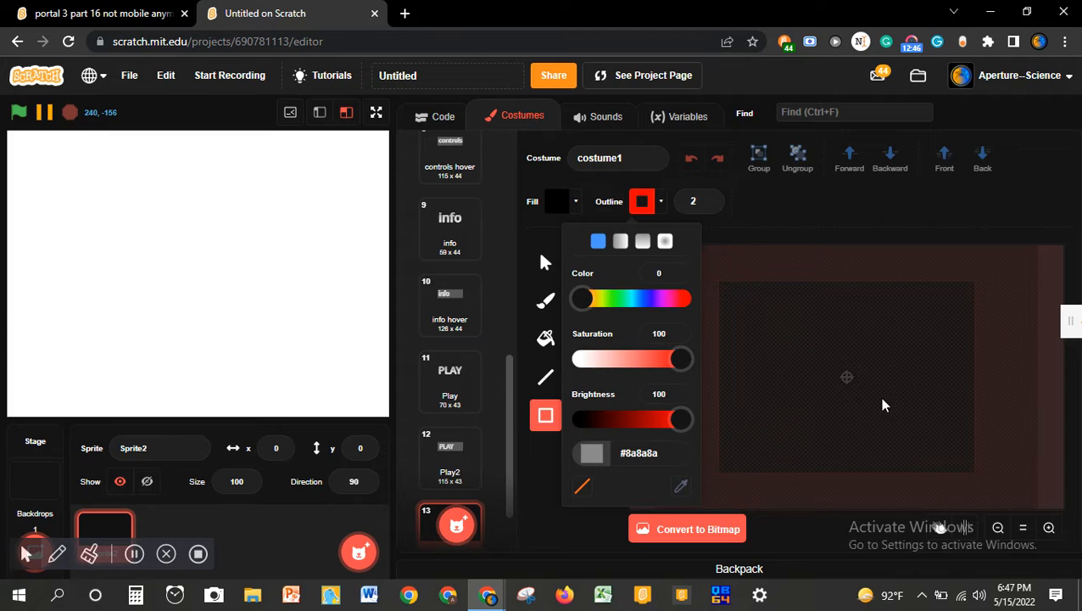
click(640, 299)
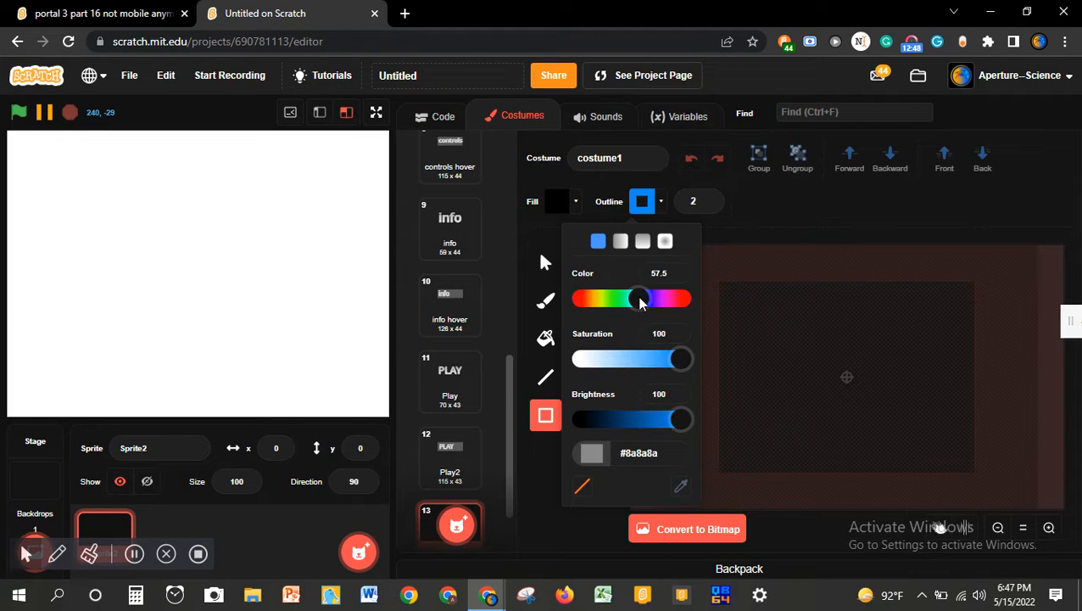
- Set the rectangle's outline width to 9
click(561, 204)
click(560, 203)
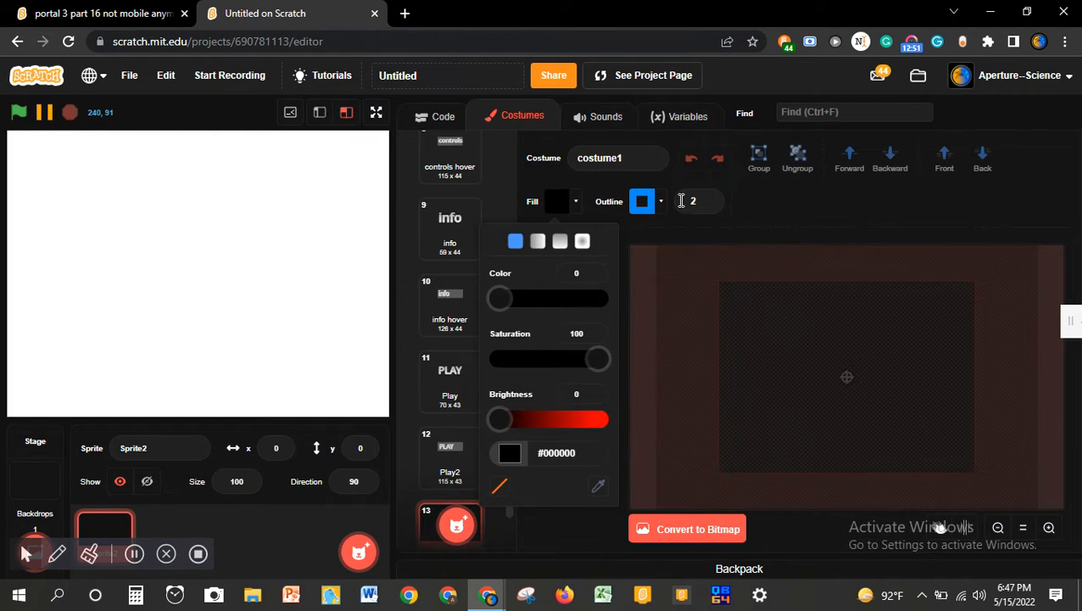
click(716, 201)
click(712, 199)
click(712, 199)
click(713, 199)
click(713, 200)
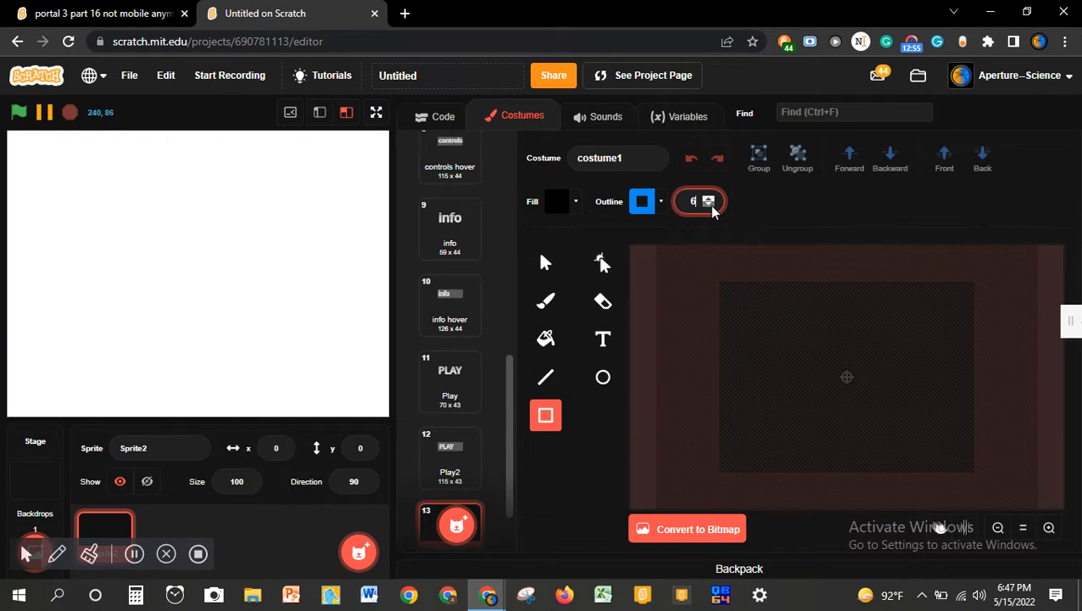
- Change the fill to a radial gradient from black to blue, with the blue at color 53.9 and saturation 100
click(575, 201)
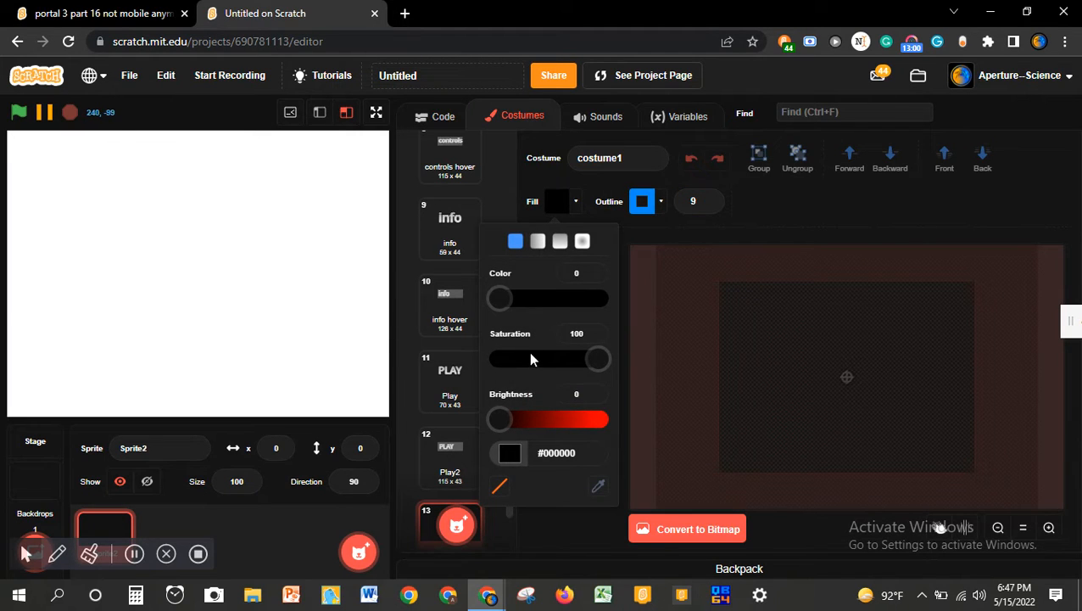
click(582, 241)
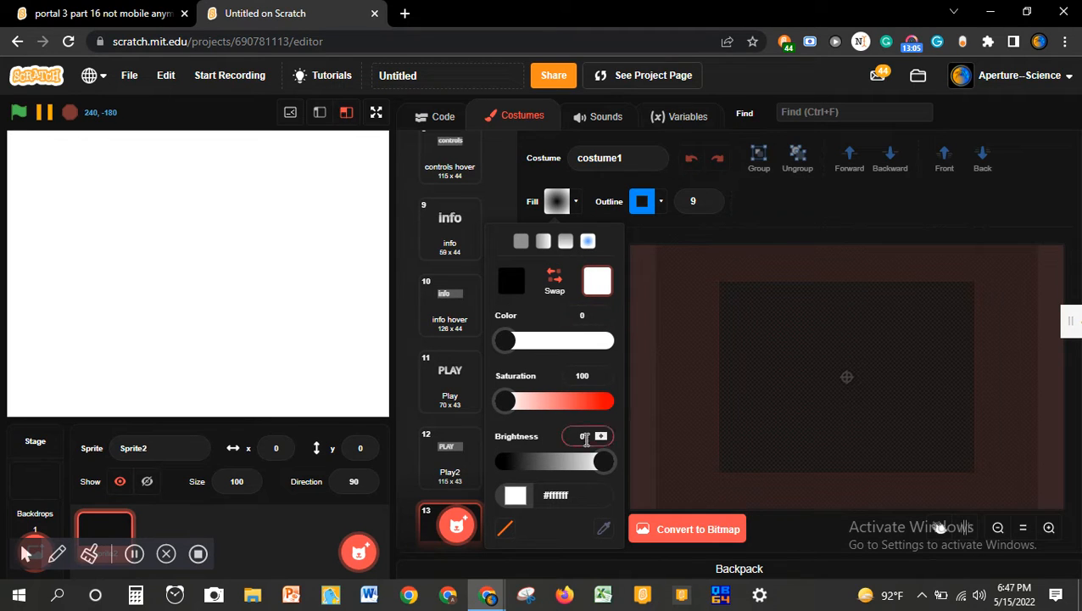
drag(503, 404, 798, 435)
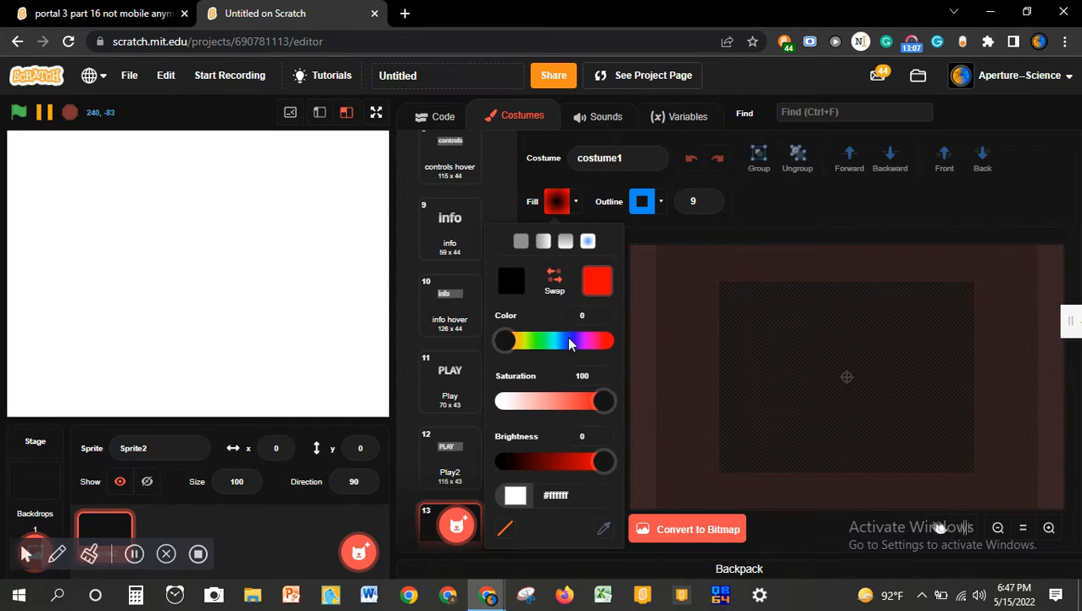
drag(566, 342, 560, 342)
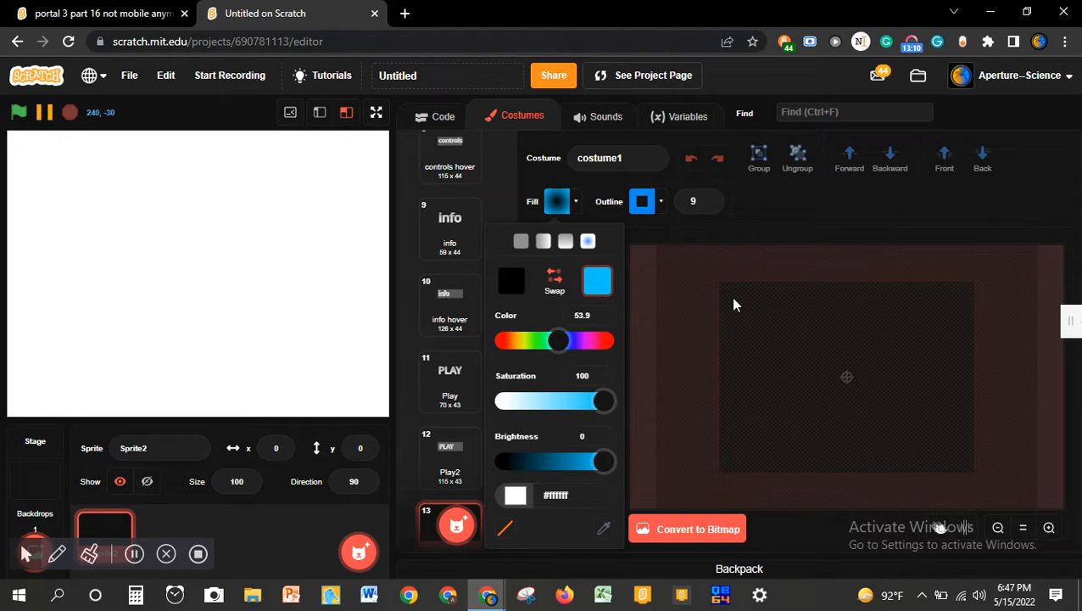
- Draw a rectangle over the whole stage area and shorten its lower edge to the stage boundary
mouse_move(719, 284)
mouse_down()
mouse_move(892, 414)
mouse_move(936, 423)
mouse_move(989, 379)
mouse_move(971, 380)
mouse_up()
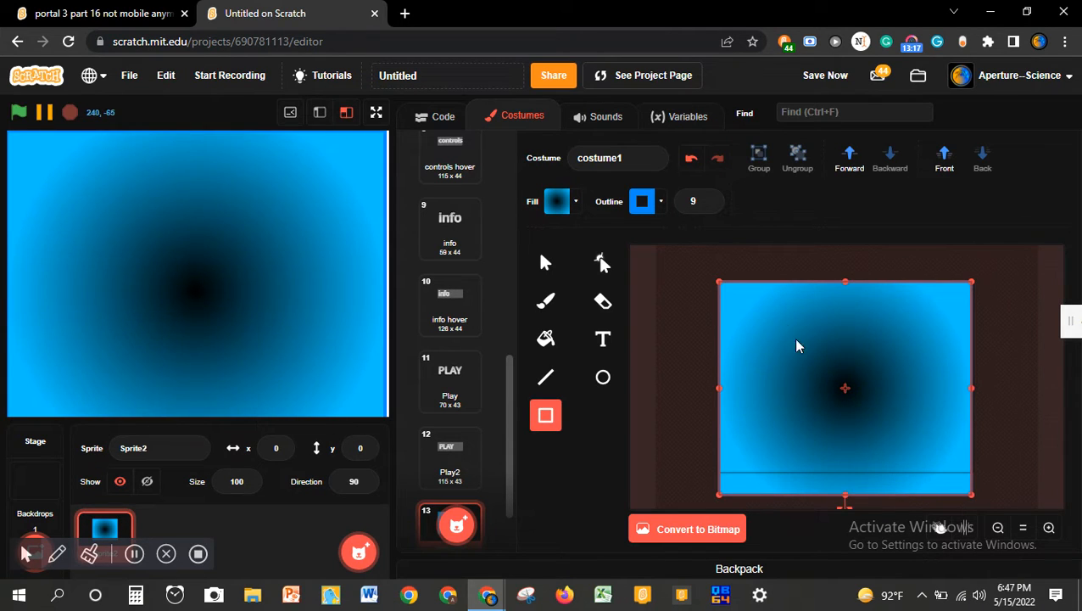
drag(847, 496, 844, 469)
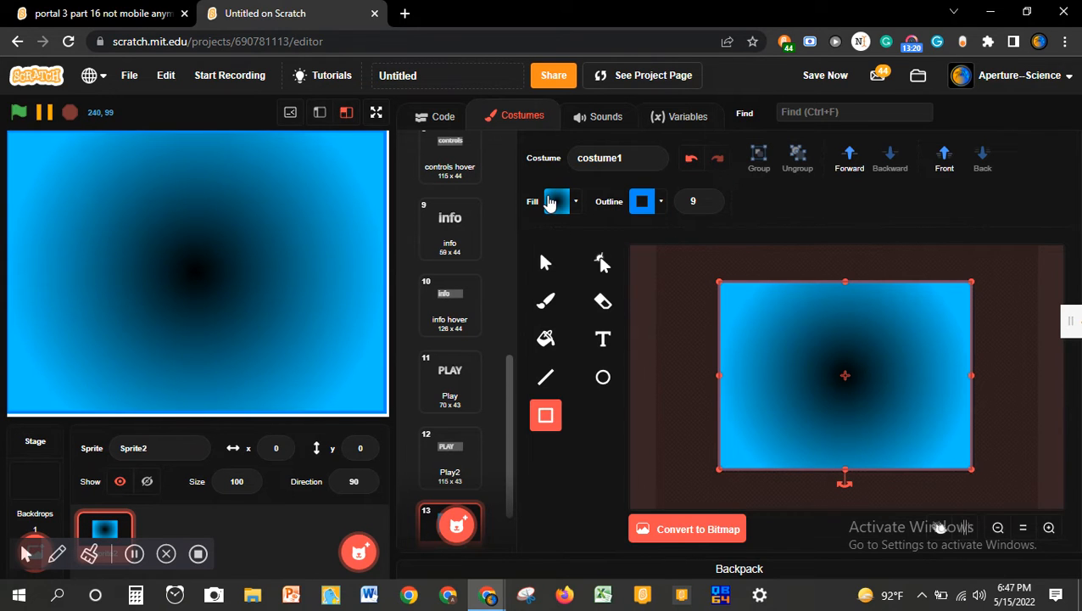
- Change the stage-sized rectangle's fill from the radial gradient to solid black
click(550, 202)
click(591, 285)
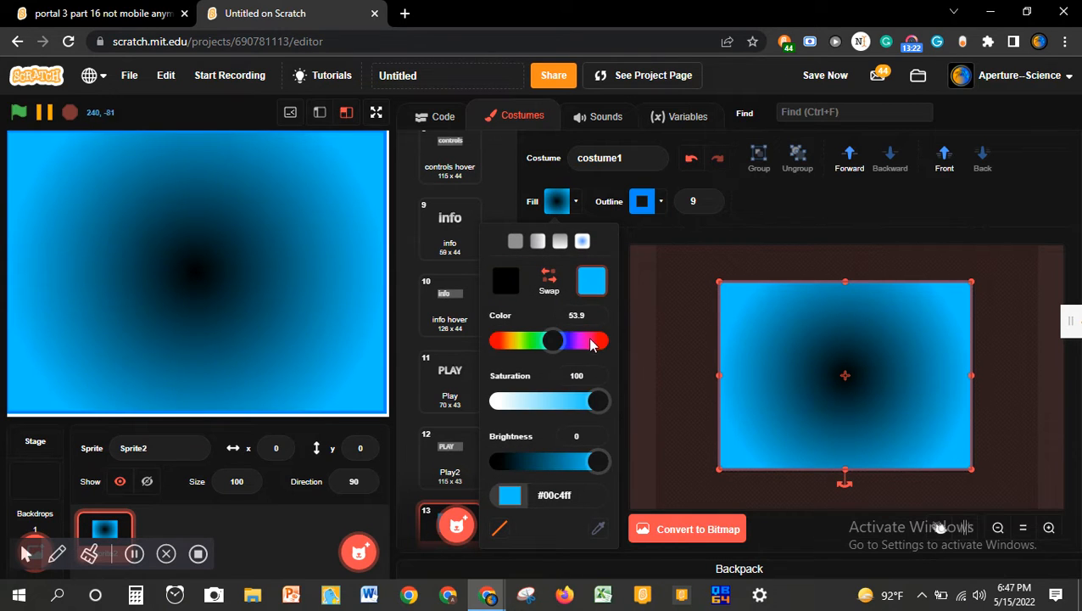
click(518, 244)
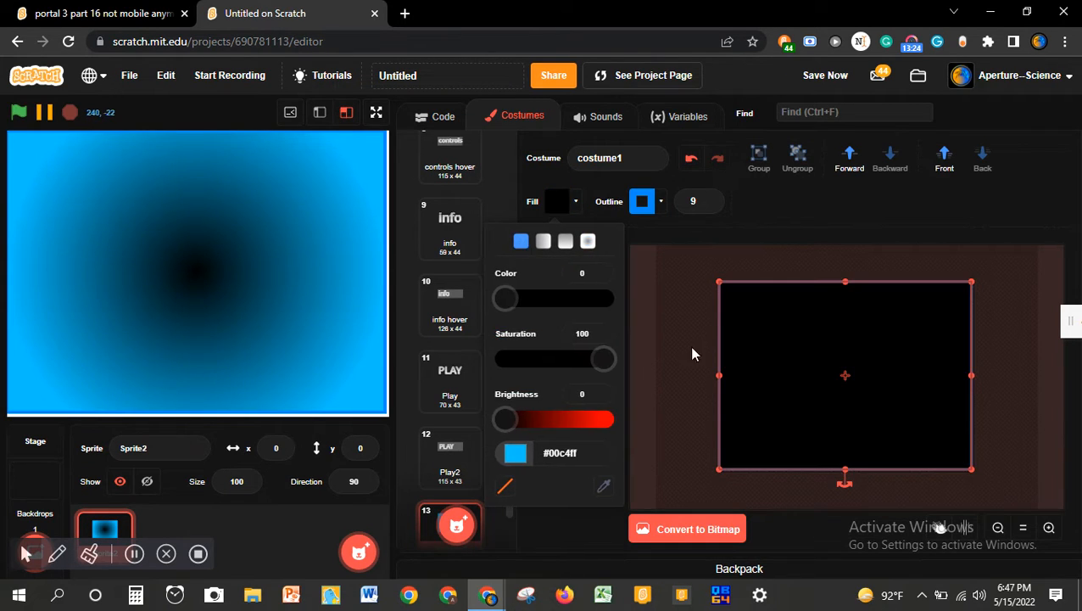
- Set the black rectangle's outline width to 31 and shrink the rectangle so its whole blue border fits inside the stage
click(852, 395)
drag(811, 408, 817, 416)
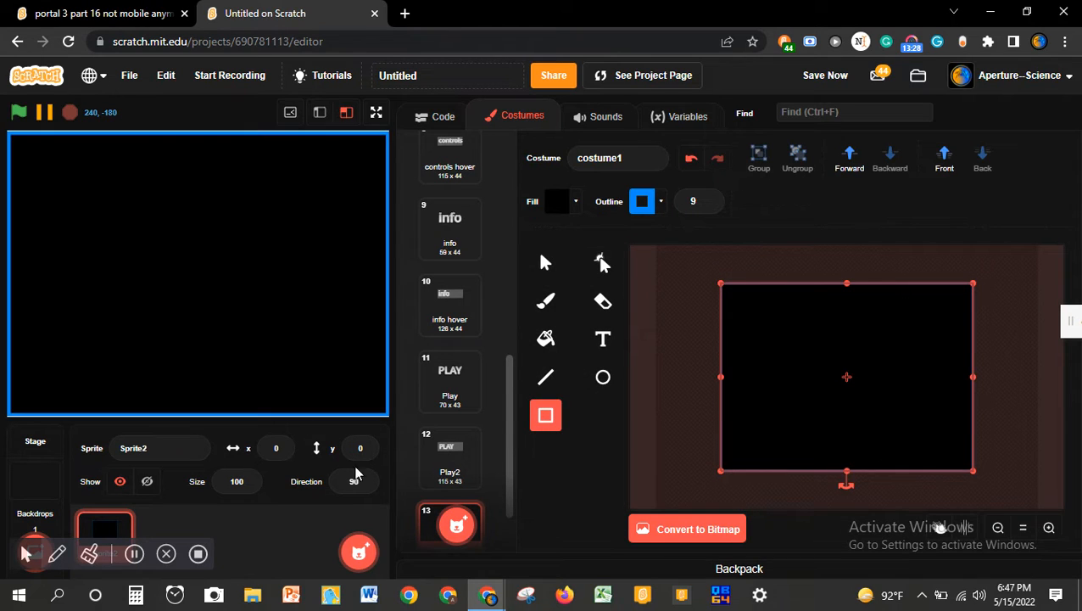
drag(709, 201, 708, 201)
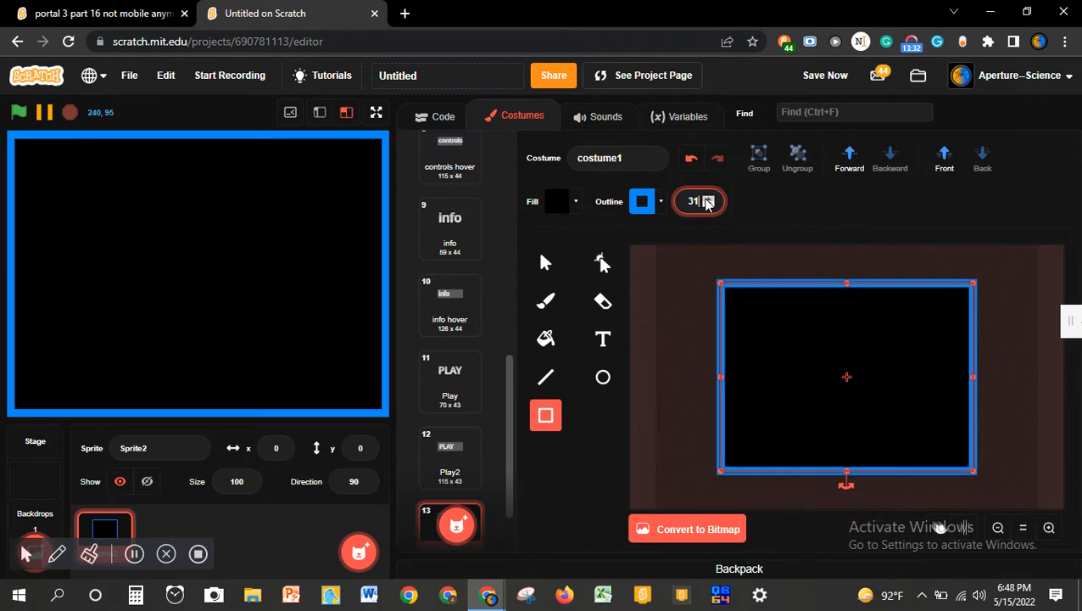
drag(722, 282, 728, 289)
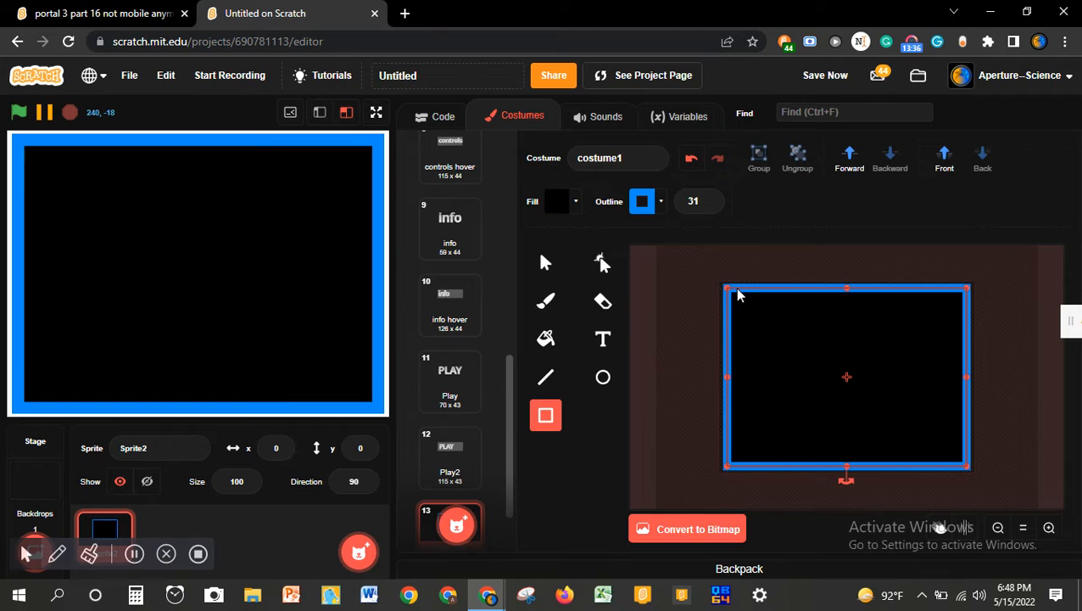
- Round off the panel's upper-left and lower-left corners by adding points beside each corner and deleting the corner points
click(604, 270)
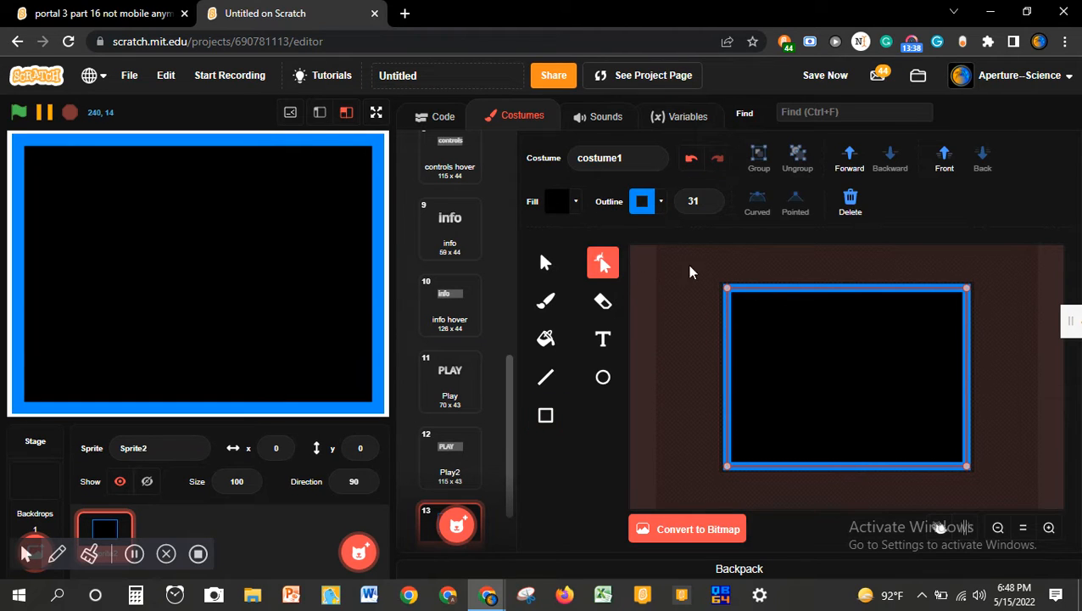
click(733, 295)
double_click(727, 290)
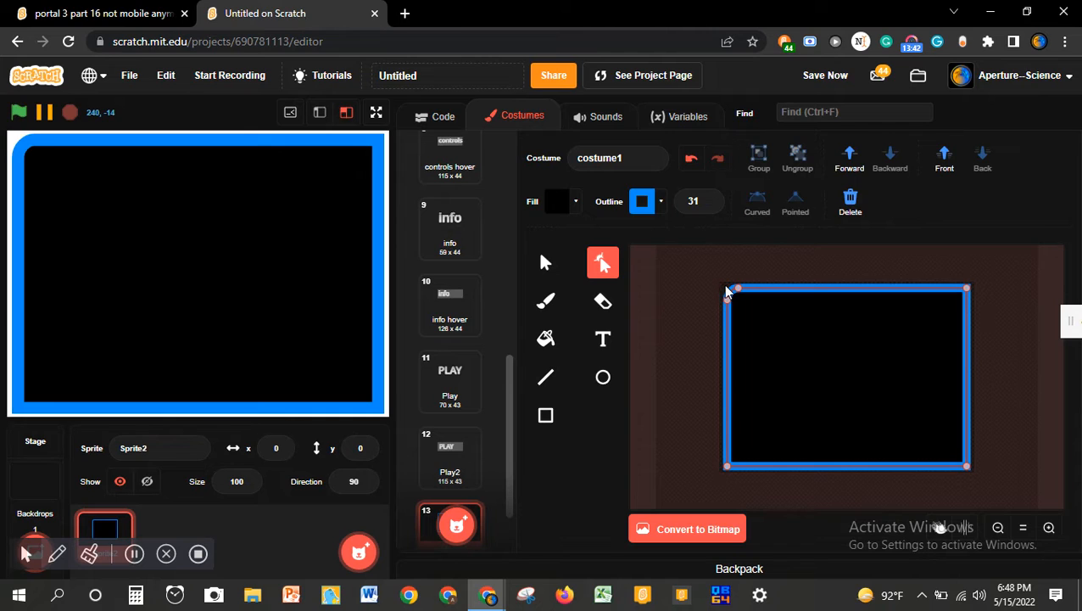
click(733, 465)
click(737, 465)
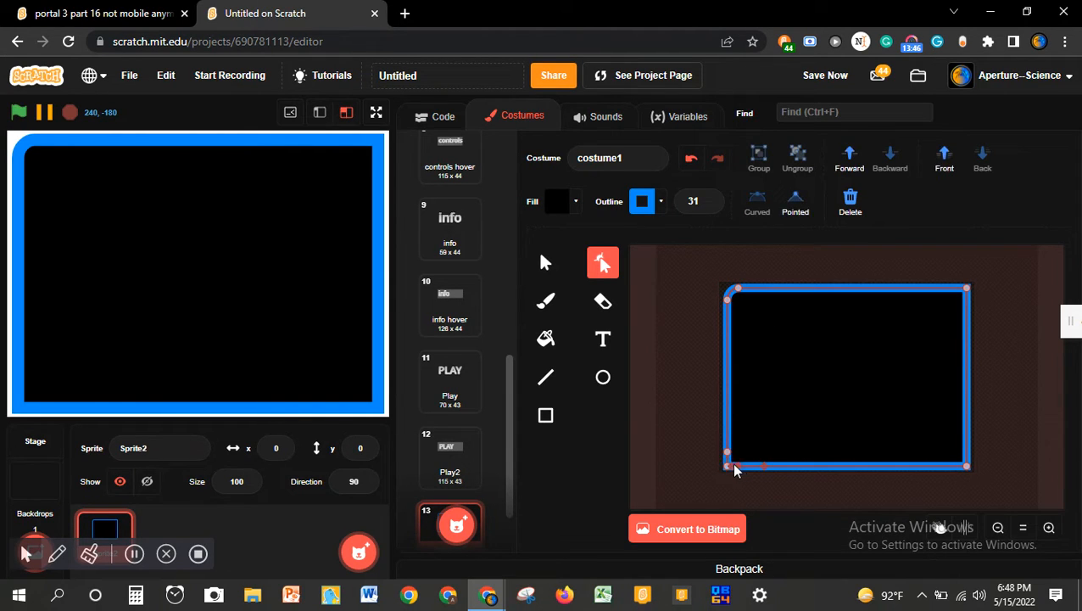
double_click(730, 466)
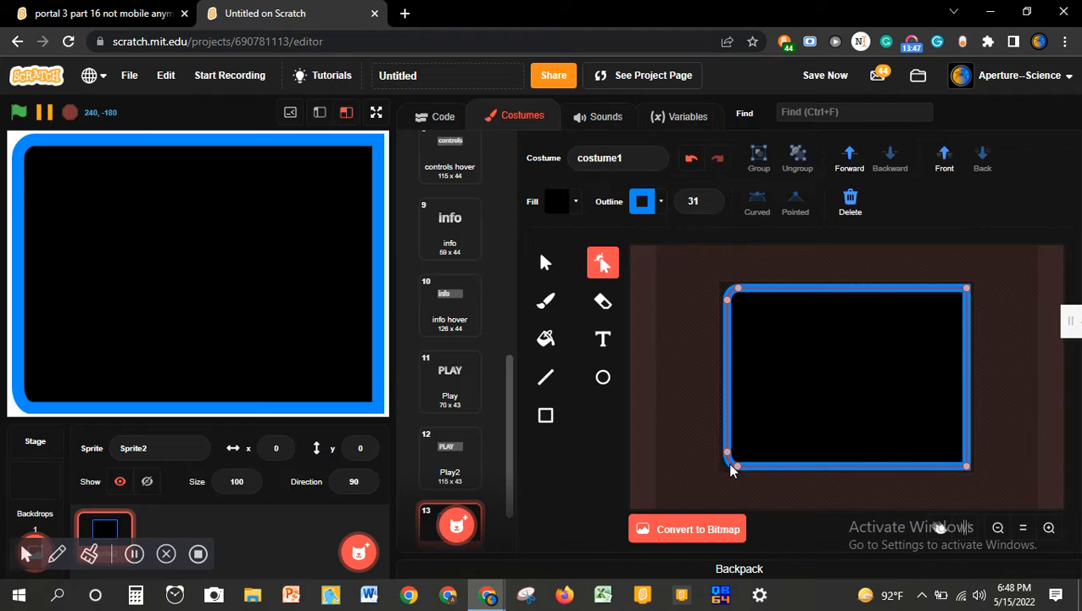
- Round off the panel's lower-right and upper-right corners by adding points beside each corner and deleting the corner points
click(959, 472)
double_click(963, 470)
click(963, 470)
double_click(963, 470)
click(967, 472)
key(Delete)
click(960, 295)
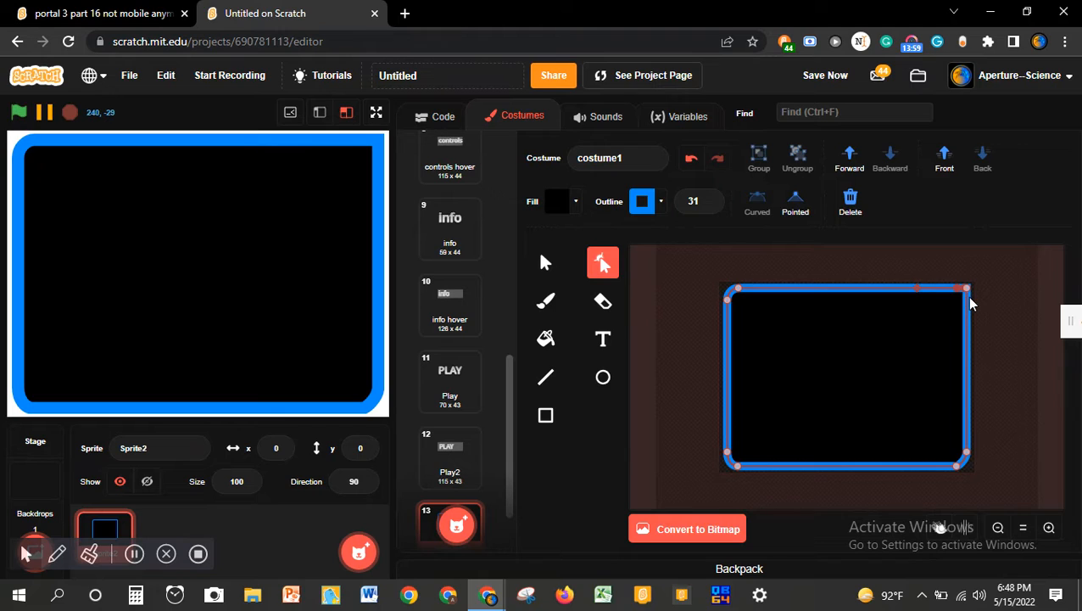
click(966, 289)
click(969, 295)
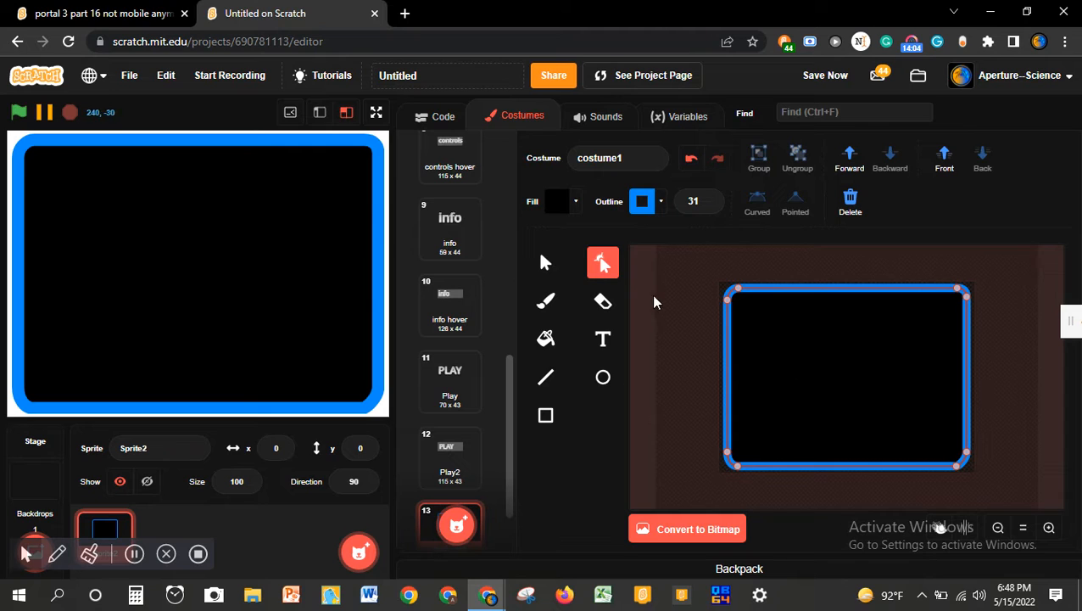
- Remove the black fill from the rounded panel, keeping only its blue outline
click(547, 263)
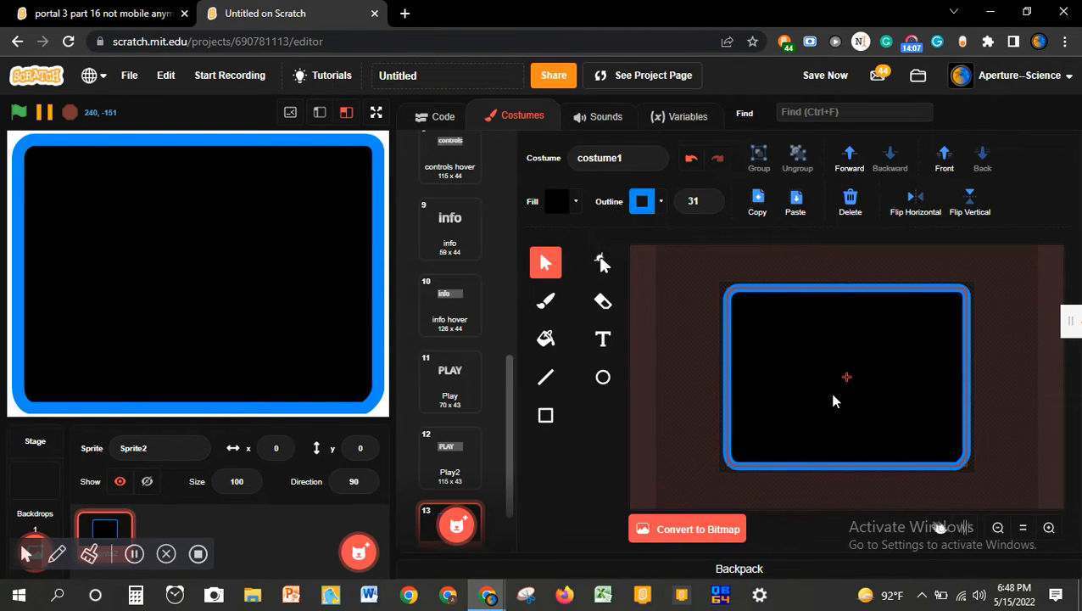
click(566, 207)
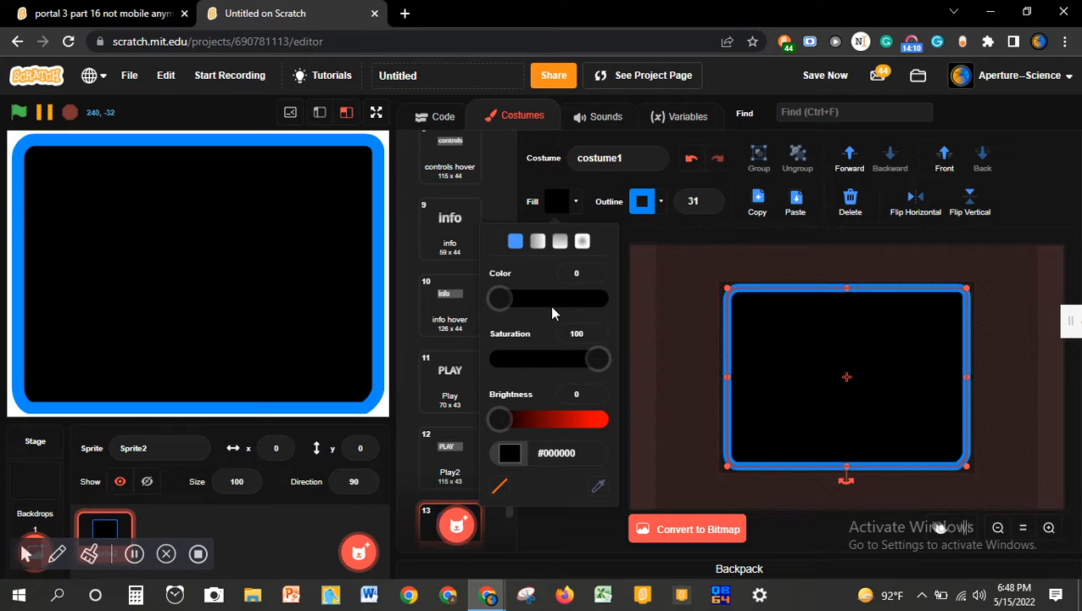
click(500, 488)
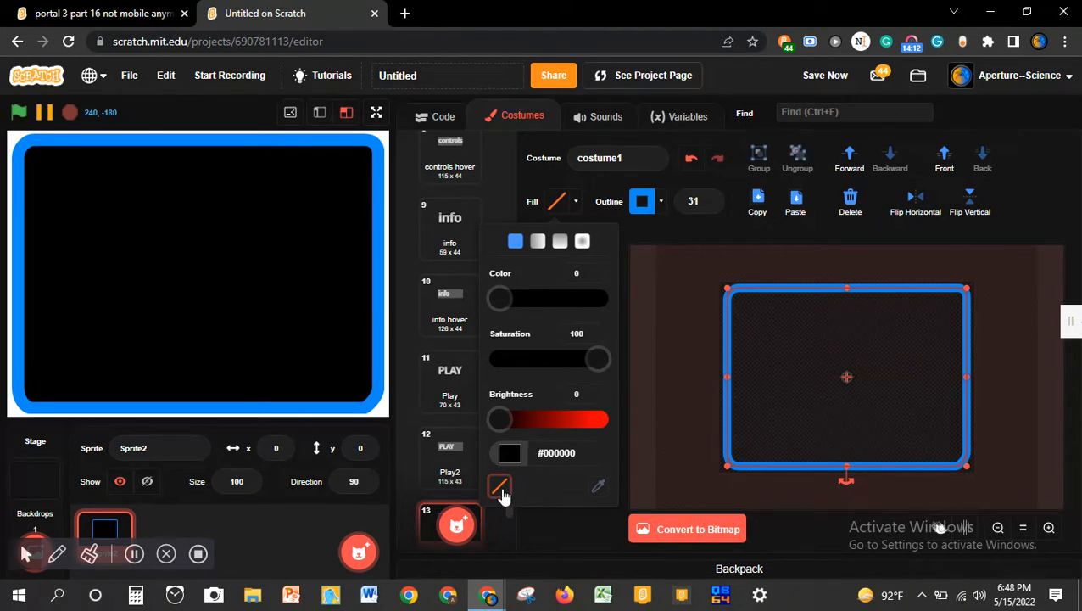
click(642, 462)
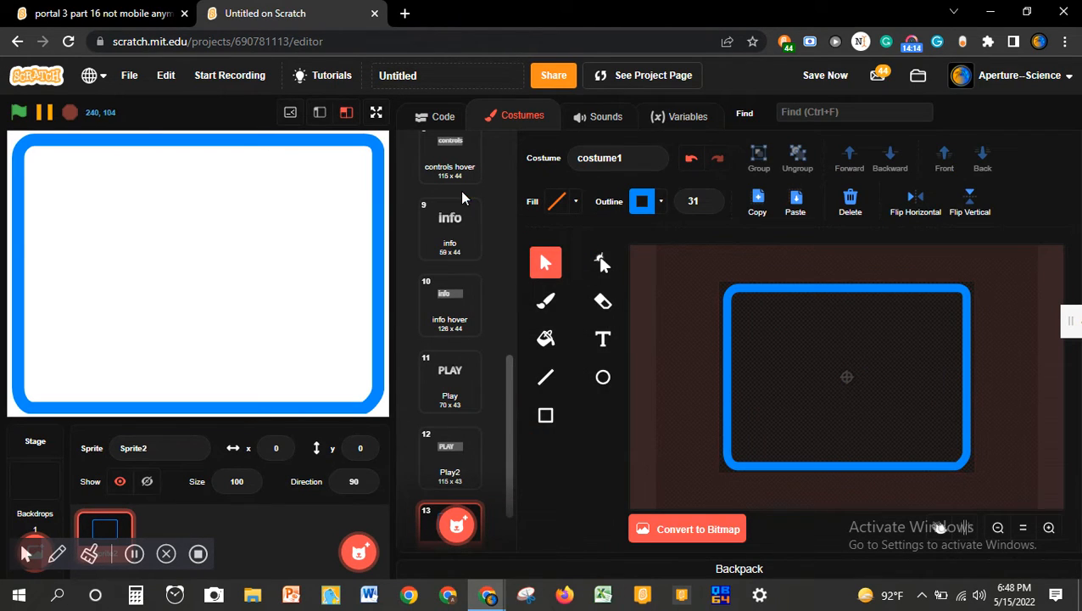
- Open the "shadoing" costume for editing
scroll(463, 197, up, 6)
mouse_move(456, 518)
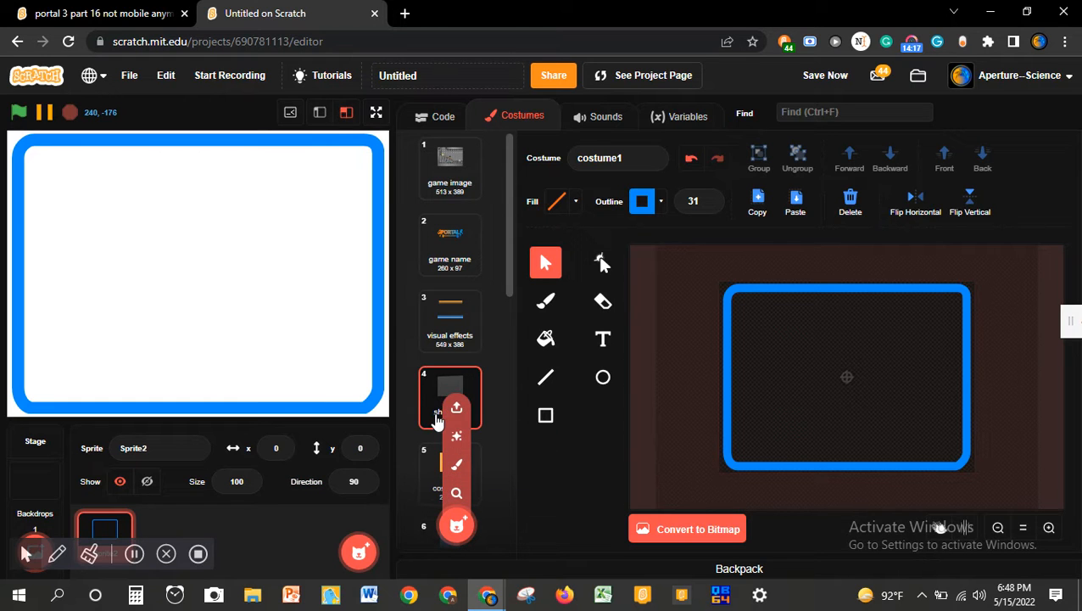
click(437, 421)
scroll(437, 421, down, 7)
scroll(437, 417, up, 2)
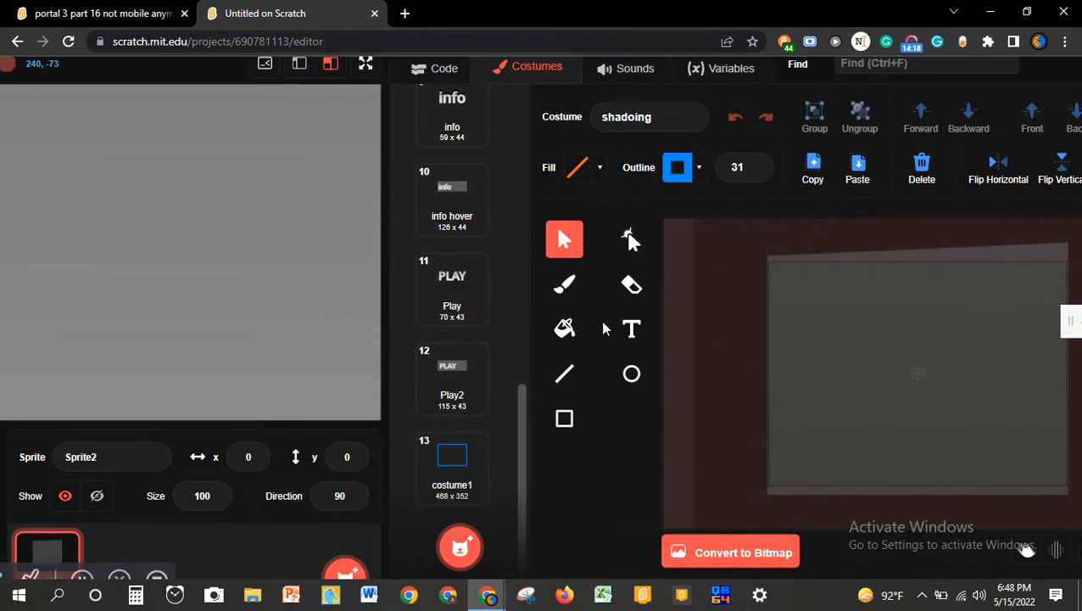
scroll(603, 323, down, 2)
key(ctrl+a)
key(ctrl+v)
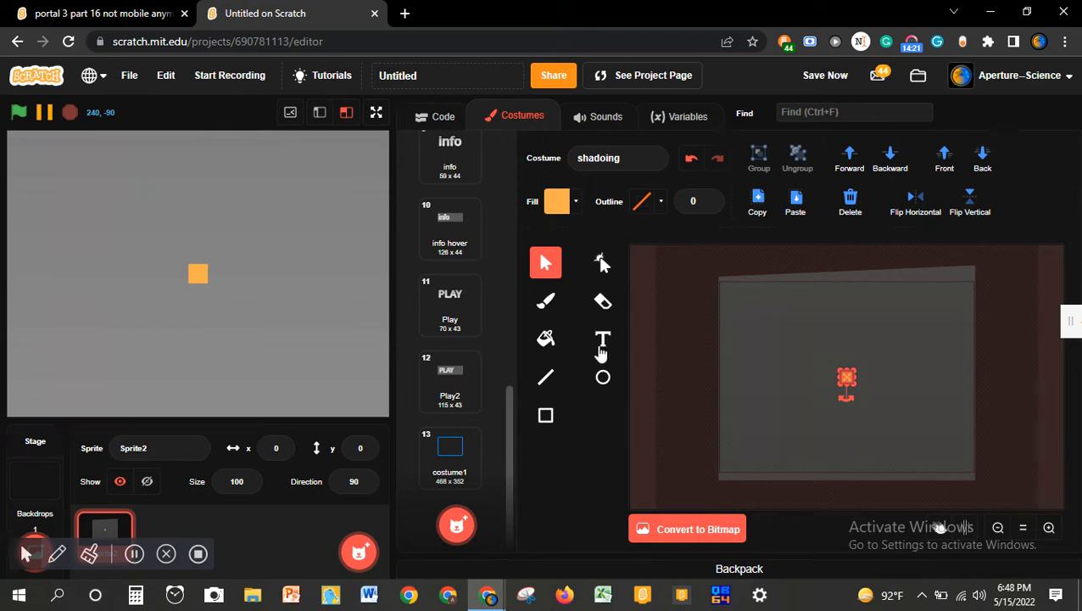
key(Delete)
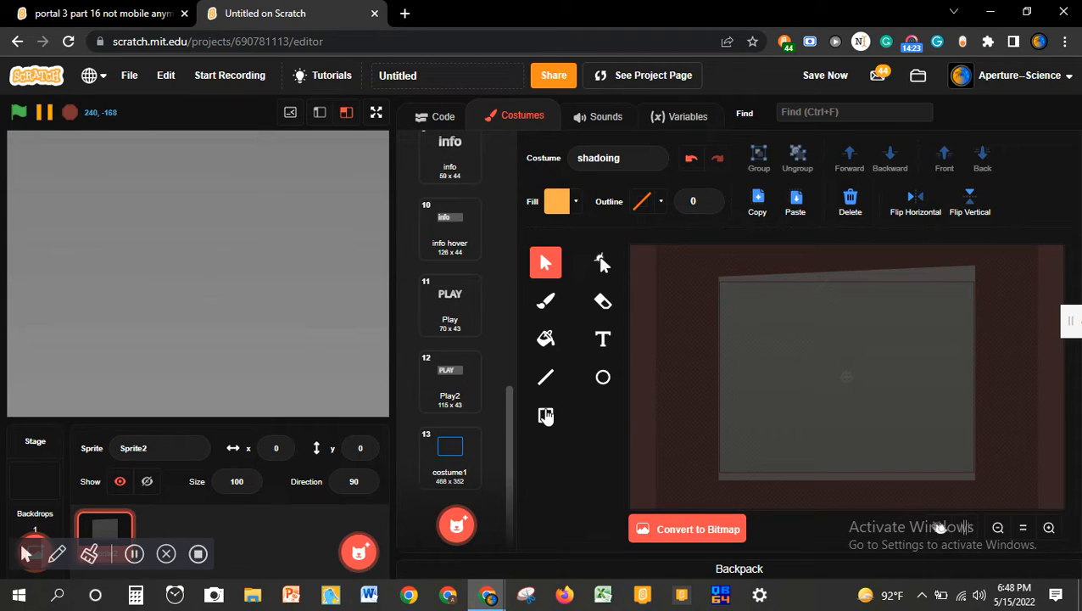
- Copy the gray gradient shape from the "shadoing" costume into costume1 and send it behind the blue frame
key(ctrl+a)
key(ctrl+c)
click(452, 448)
key(ctrl+v)
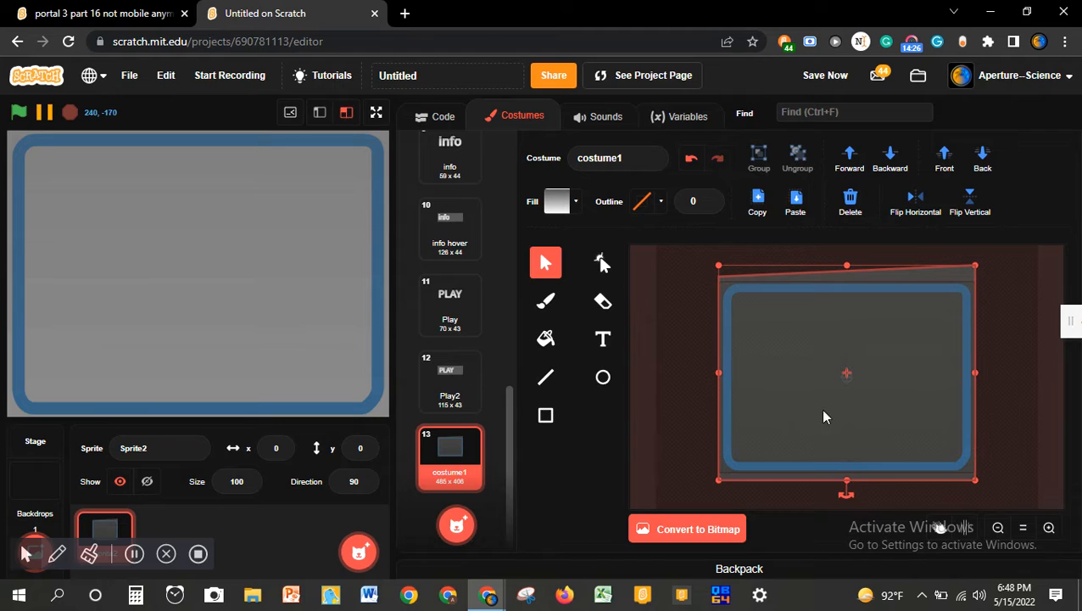
click(982, 157)
- Reshape the gray gradient shape by moving its corner points inward onto the corners of the blue frame
click(600, 264)
drag(719, 276, 732, 294)
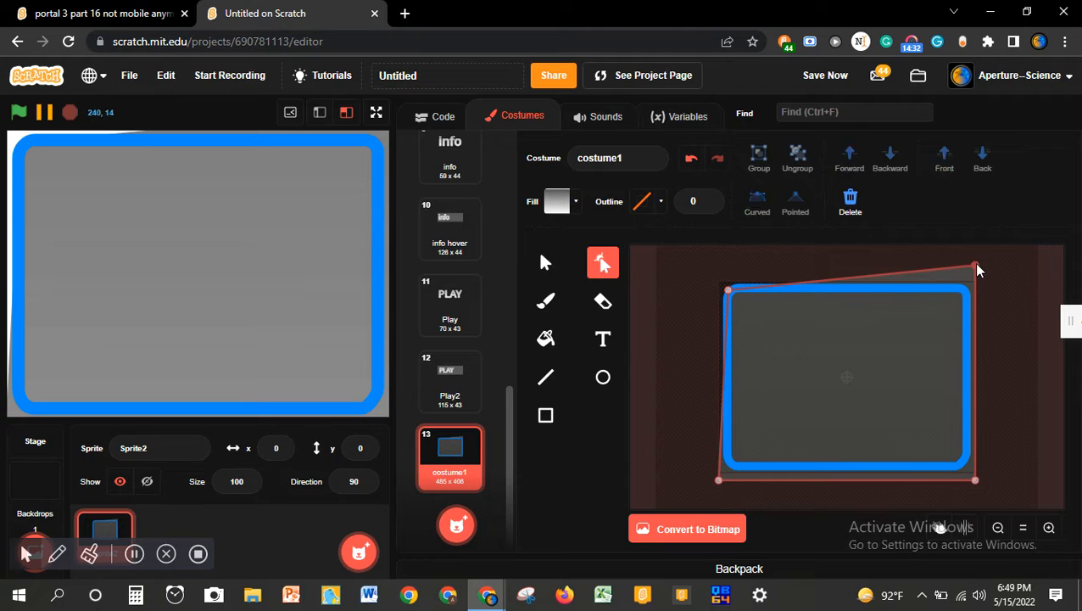
drag(977, 270, 969, 295)
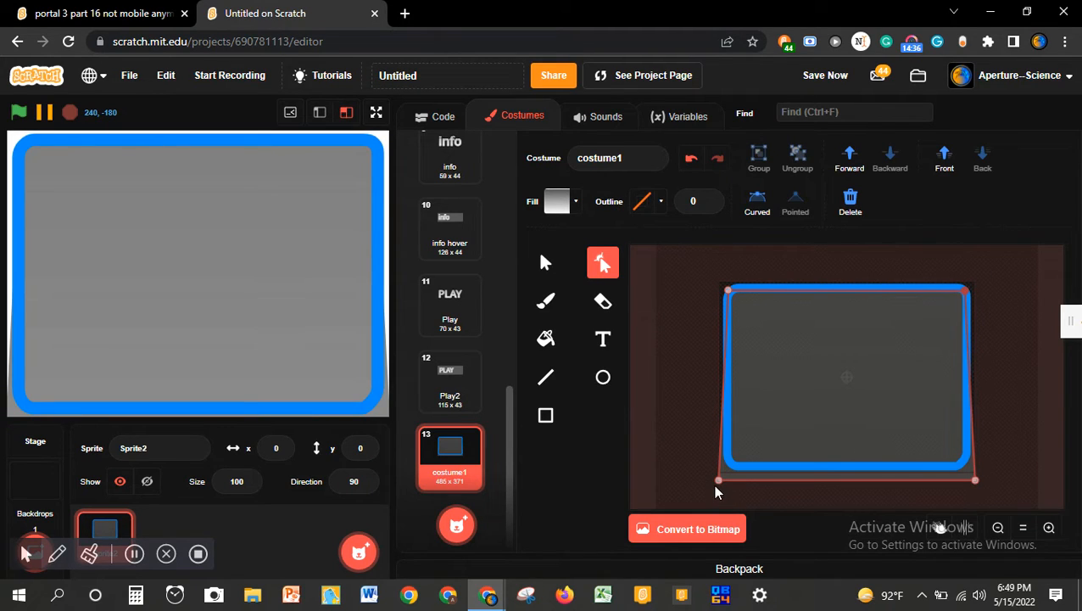
drag(719, 484, 733, 470)
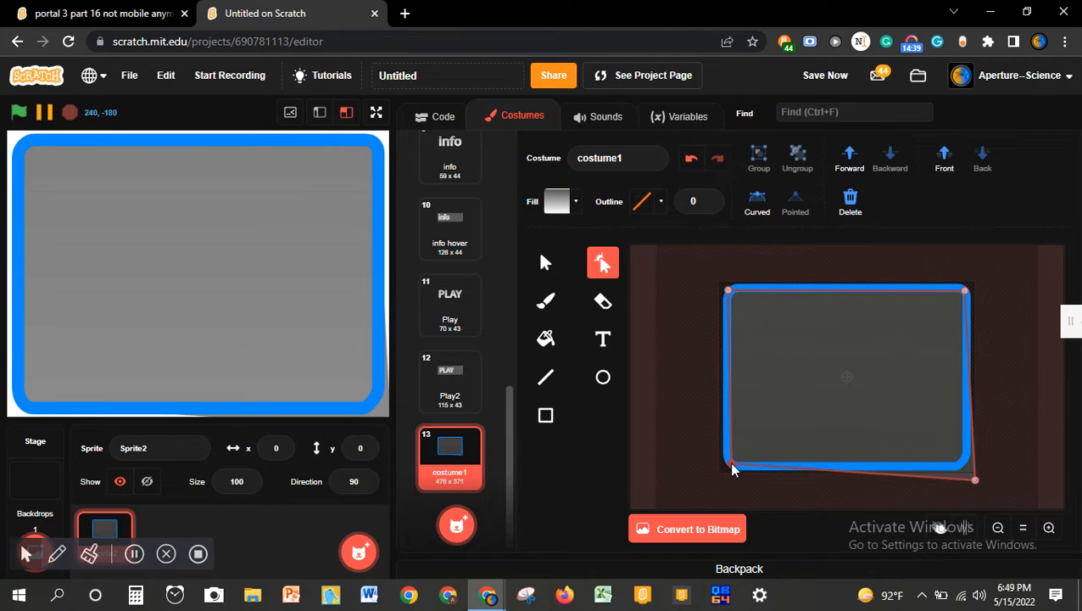
- Reshape the gray gradient rectangle by moving its lower-right corner point into the matching corner of the blue frame
mouse_move(975, 485)
mouse_down()
mouse_move(955, 465)
mouse_move(964, 469)
mouse_up()
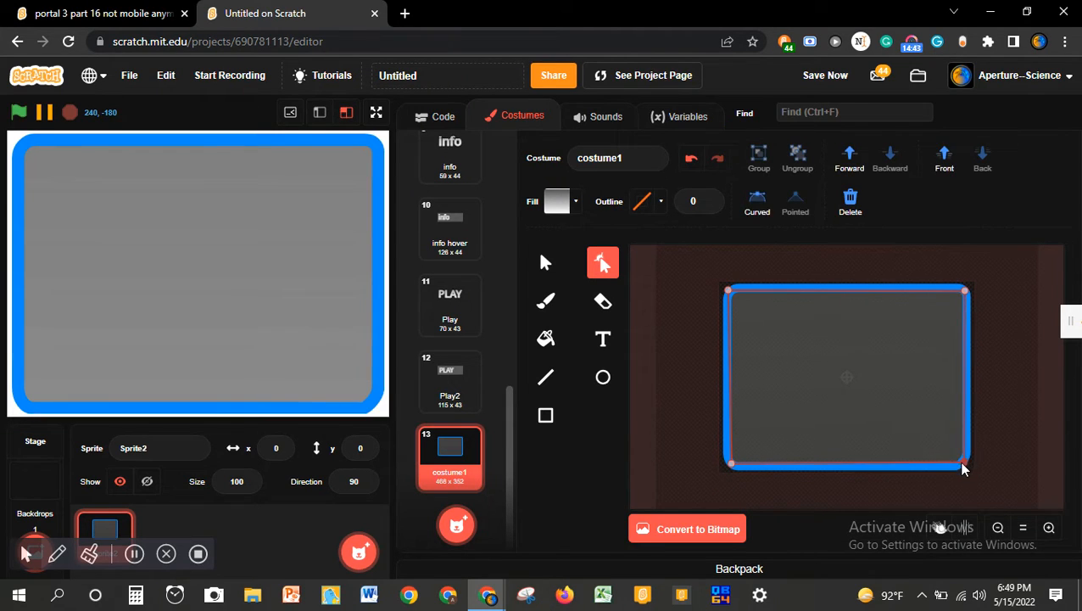
click(934, 465)
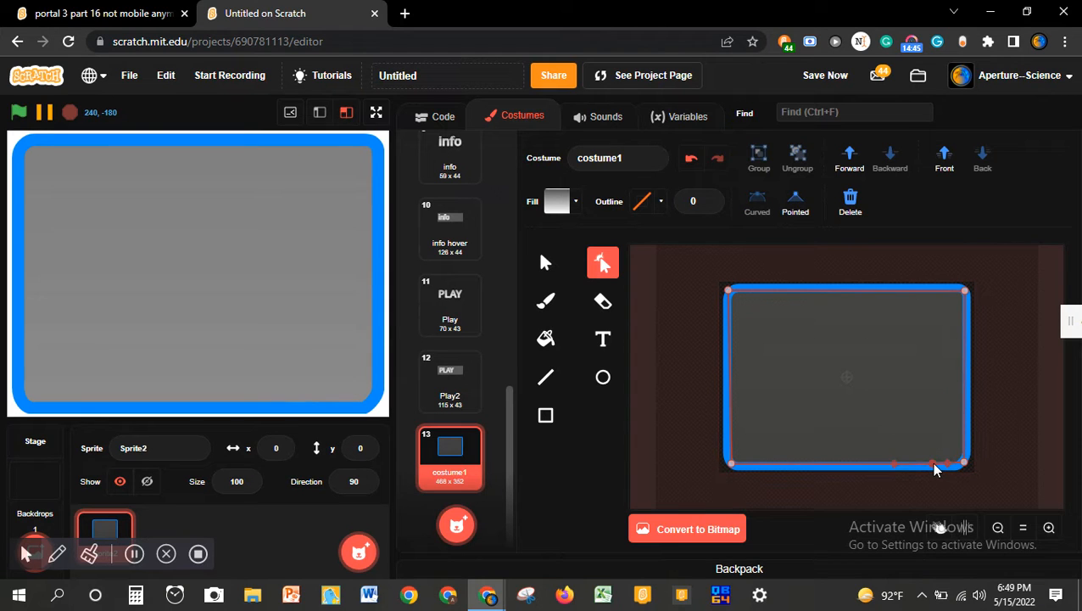
click(547, 266)
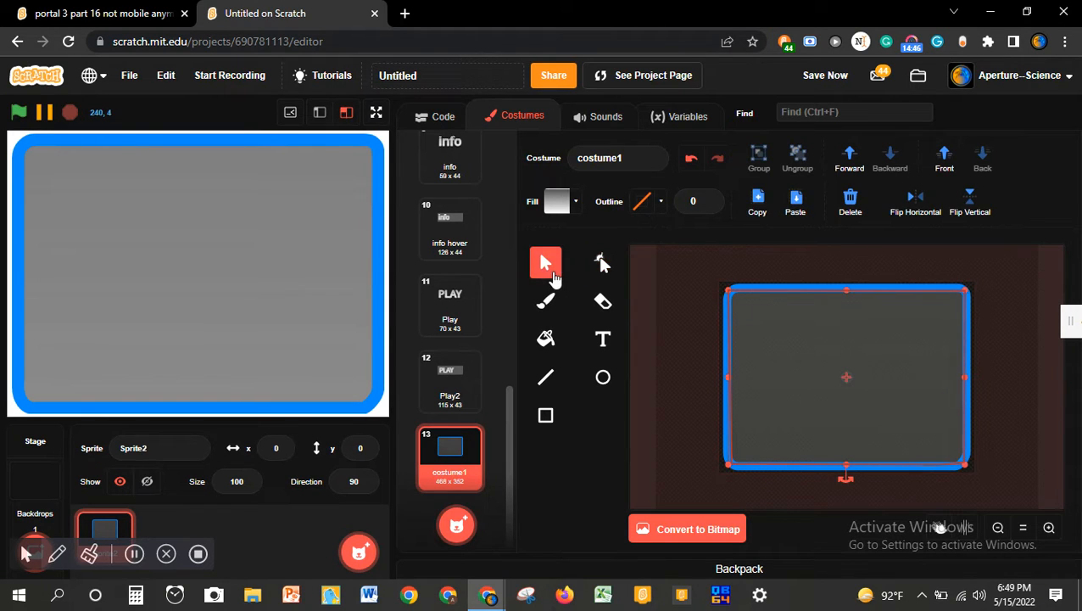
- Change the inner rectangle's first gradient colour to black by setting its brightness to 0
click(558, 200)
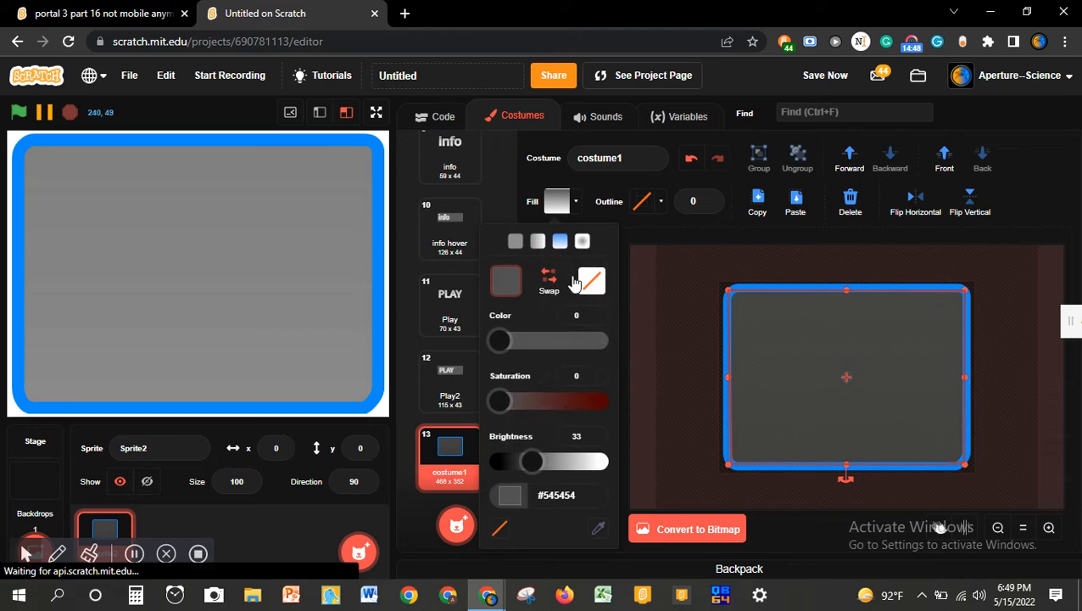
drag(530, 458, 462, 458)
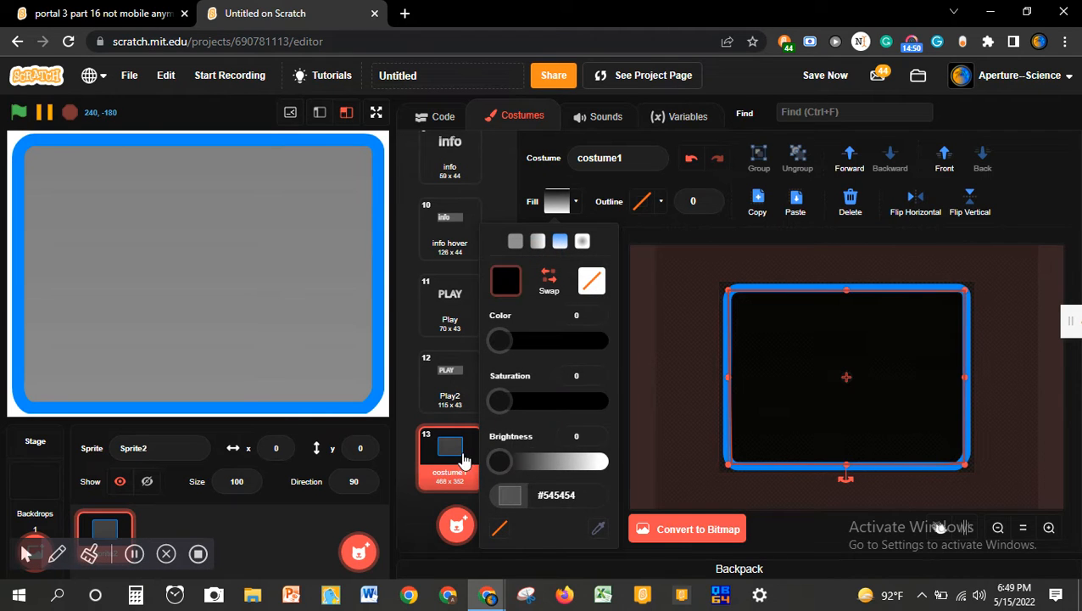
click(715, 397)
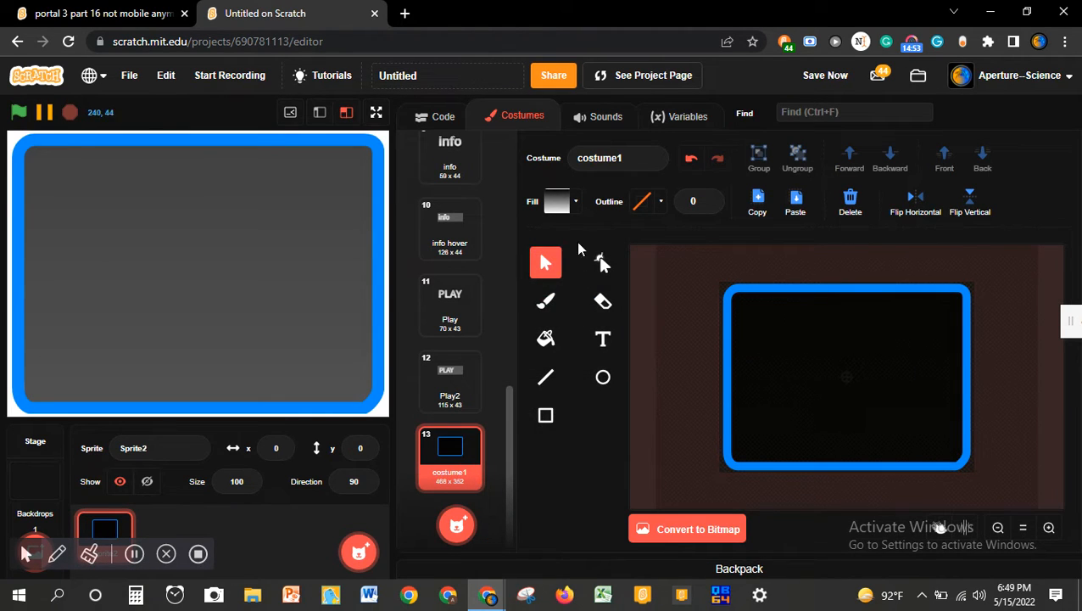
- Change the inner rectangle's first gradient colour to white with saturation 0 and brightness 100
click(812, 358)
click(558, 201)
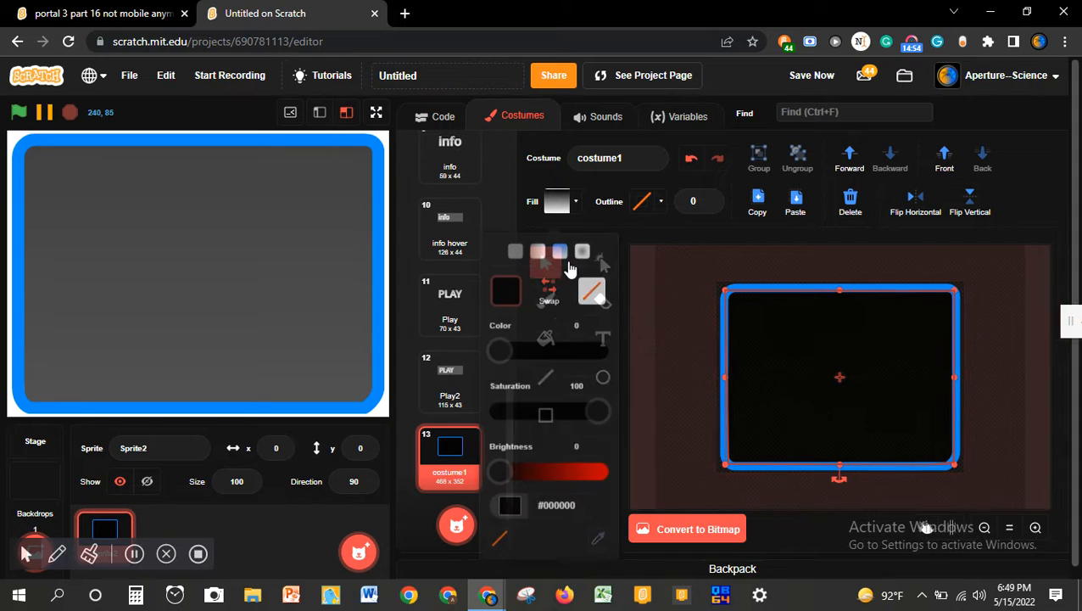
drag(533, 460, 691, 395)
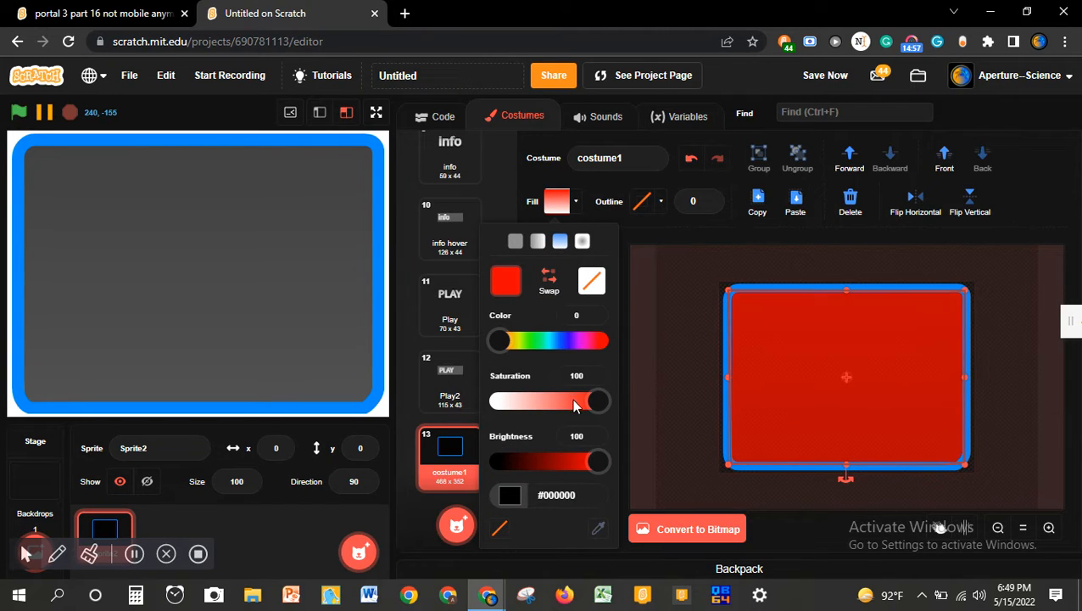
drag(598, 401, 499, 400)
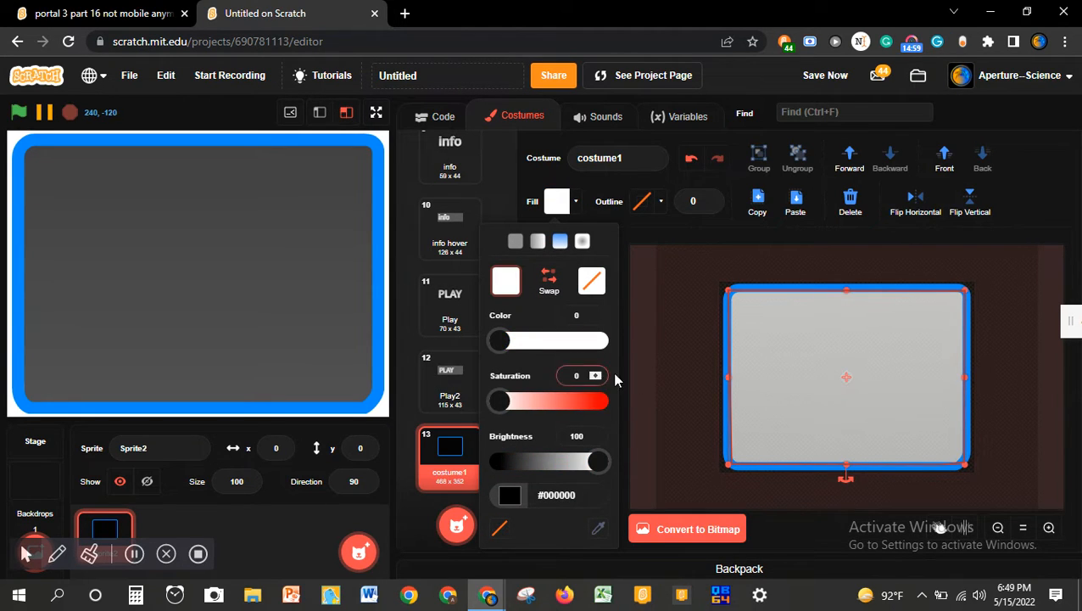
click(667, 393)
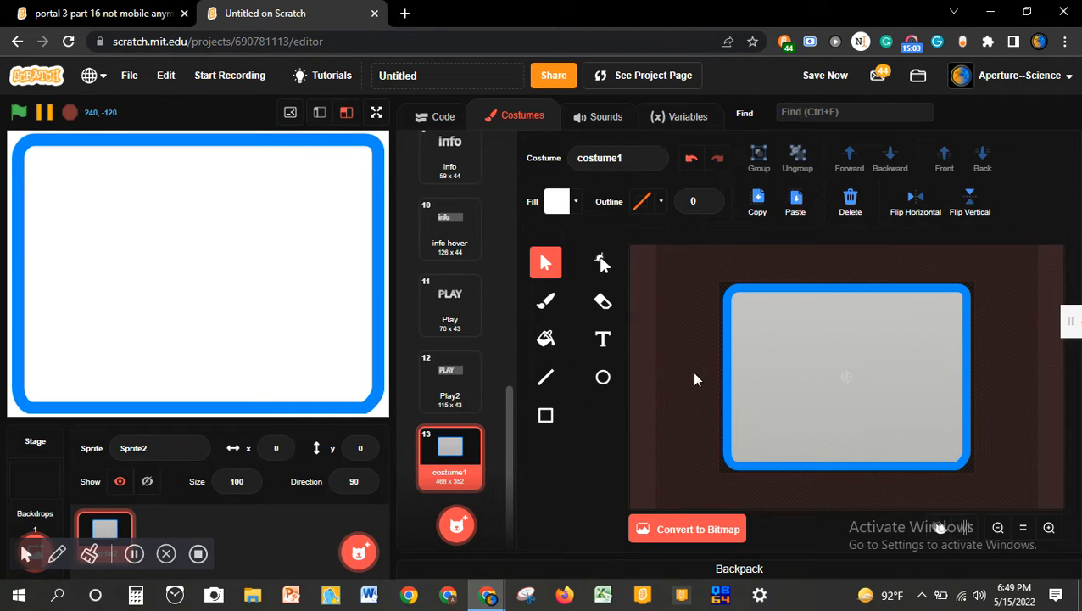
- Set up the Rectangle tool with an outline width of 0 and a fill sampled from the blue frame
click(730, 389)
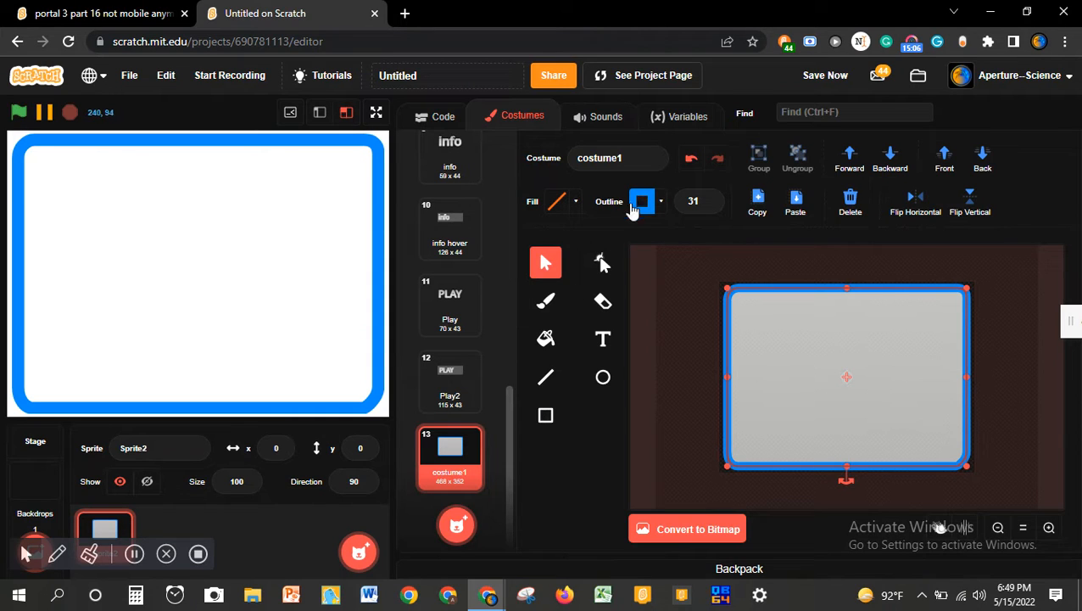
click(545, 415)
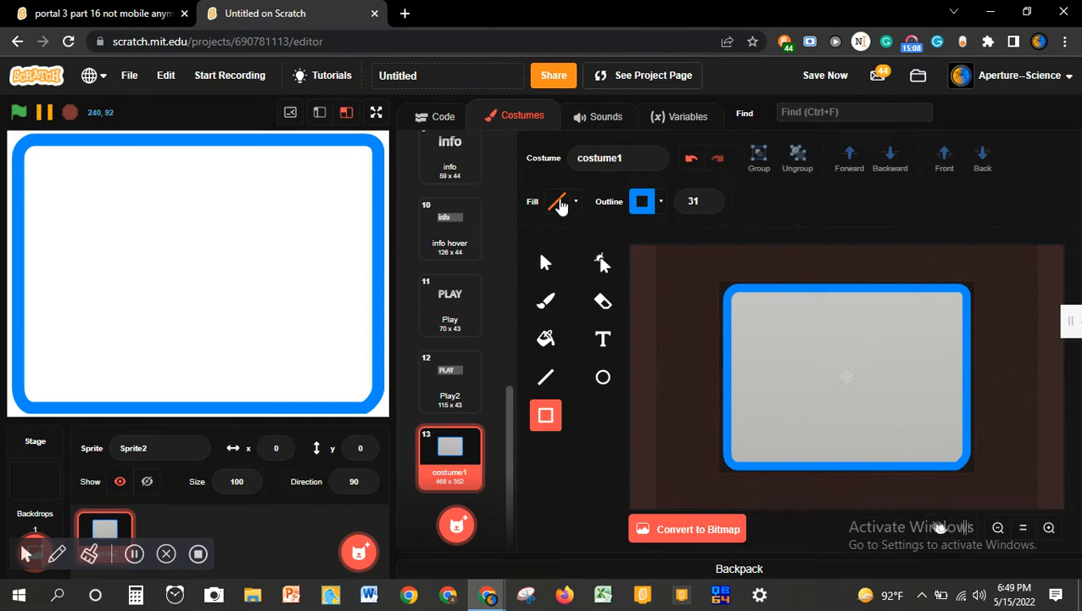
click(709, 205)
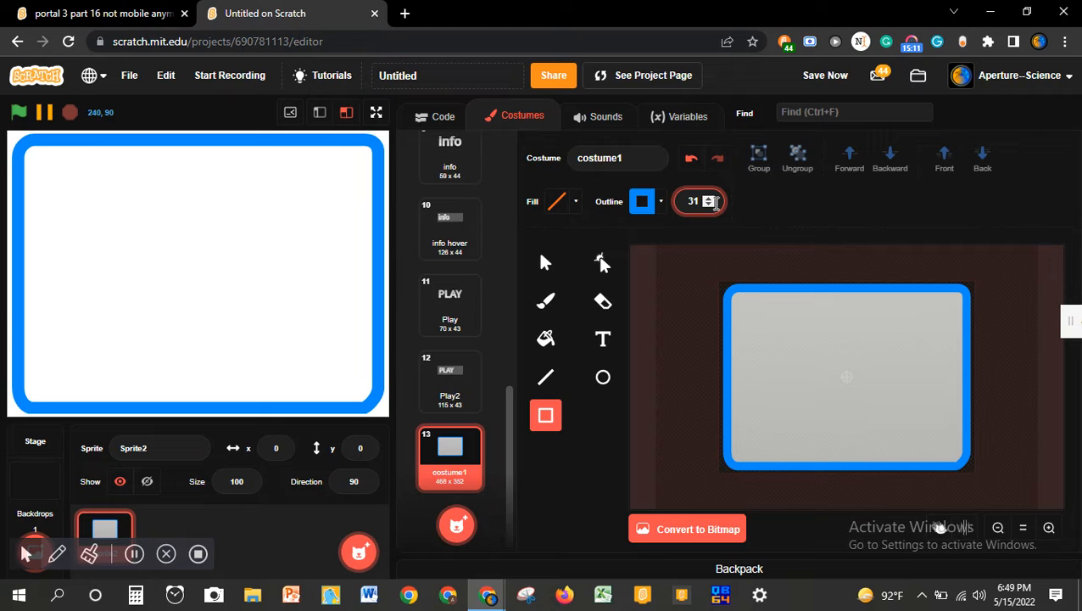
drag(709, 209, 715, 216)
click(563, 196)
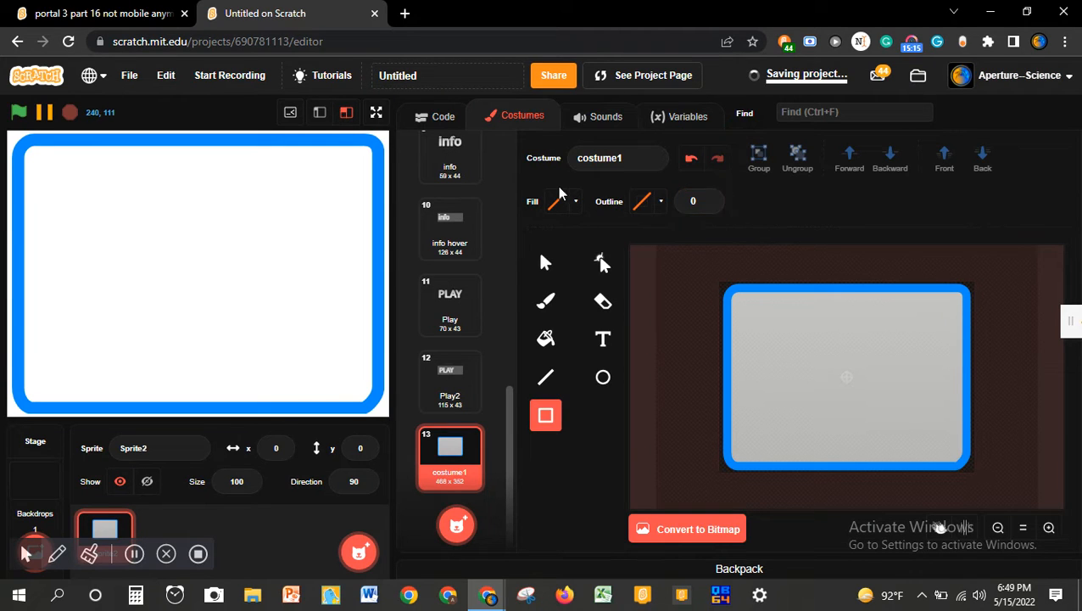
click(556, 204)
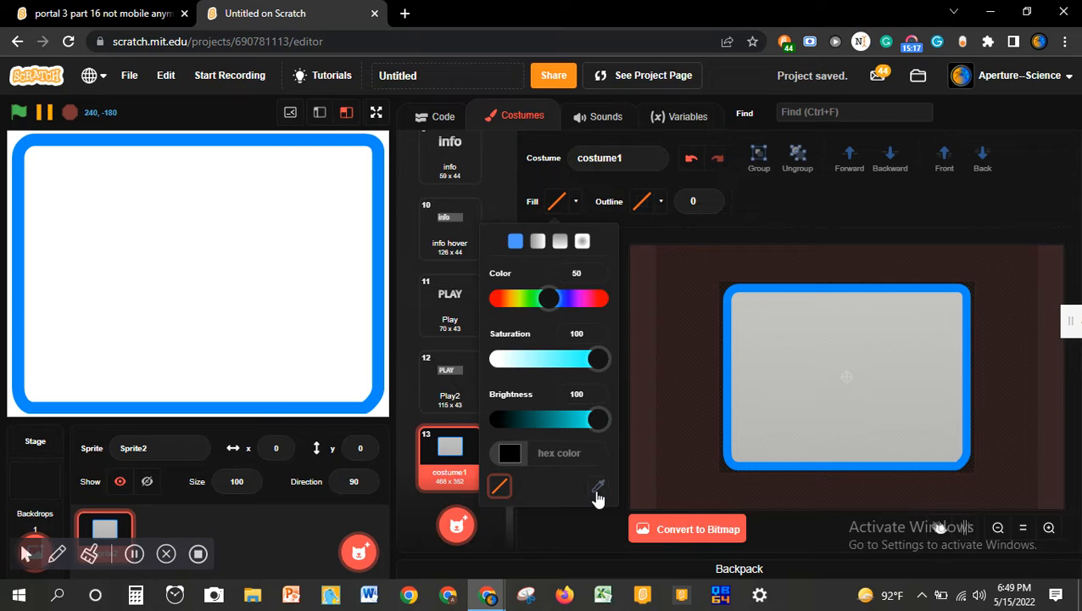
click(726, 453)
click(688, 435)
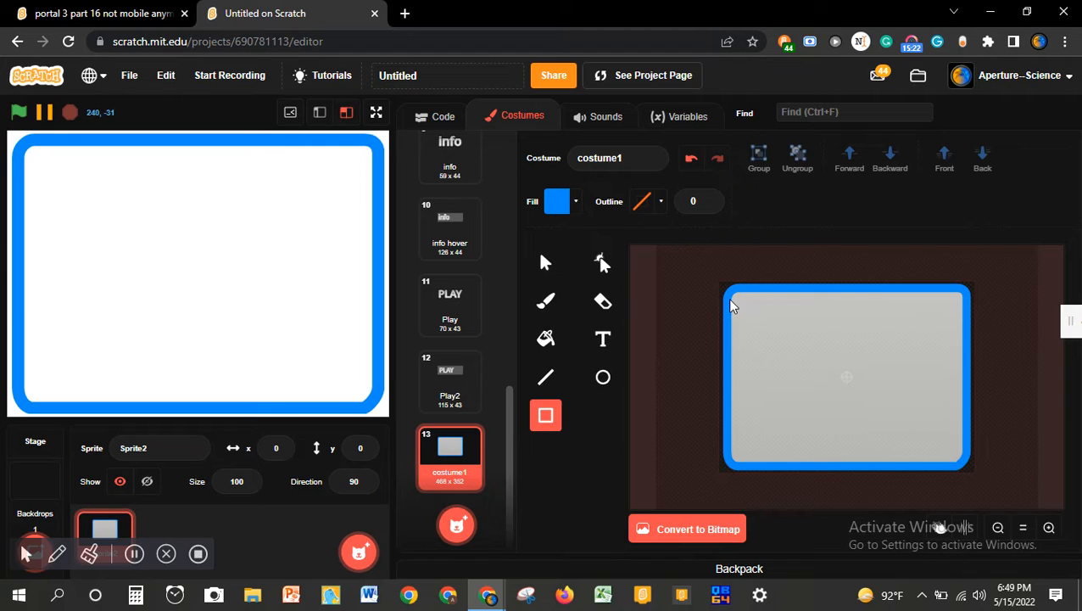
- Draw a solid blue rectangle, stretch it to cover the frame's whole interior, and send it to the back
drag(730, 294, 906, 417)
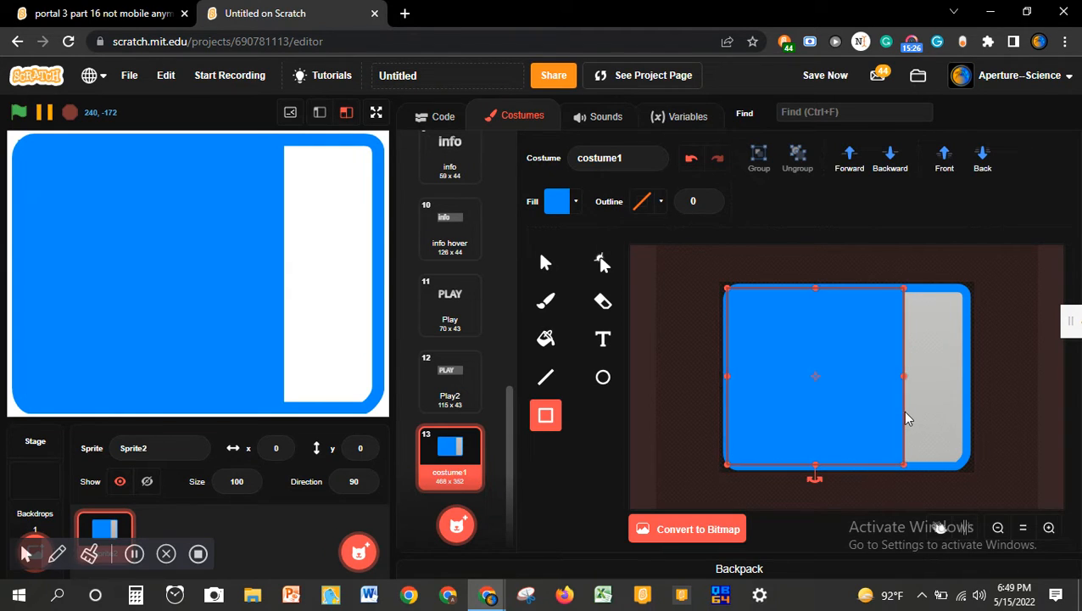
drag(905, 378, 964, 387)
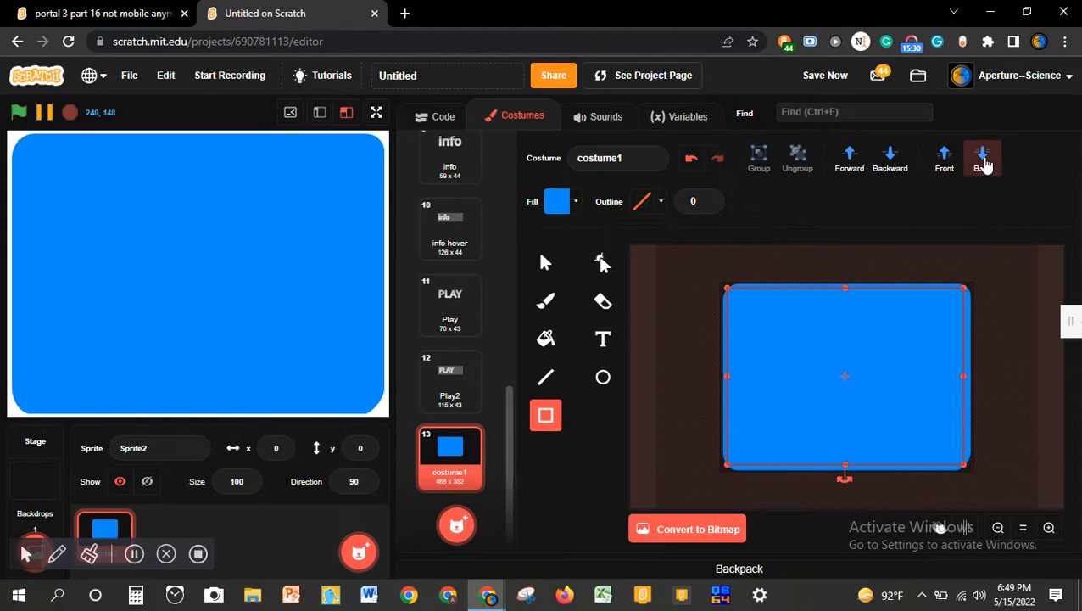
click(983, 158)
- Set the brightness of the translucent gradient rectangle's first colour to 53.9
click(545, 262)
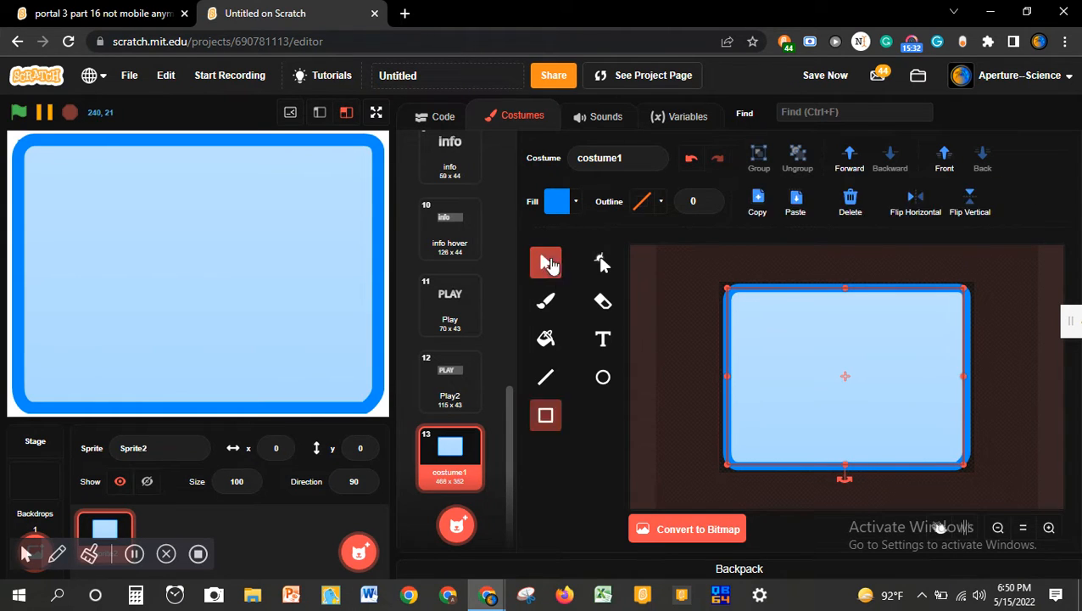
click(786, 356)
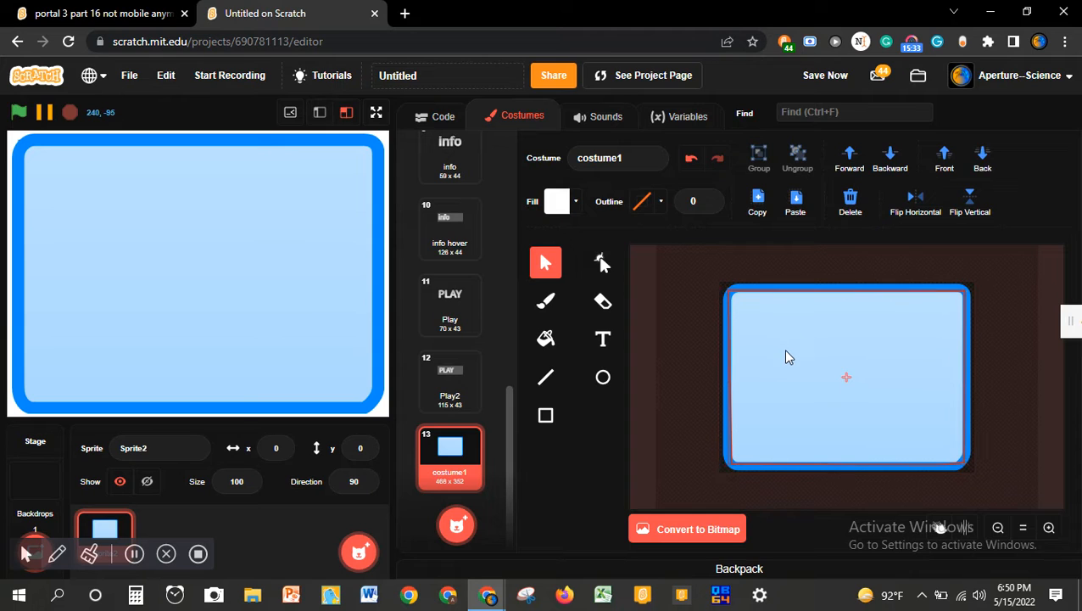
click(553, 204)
click(553, 467)
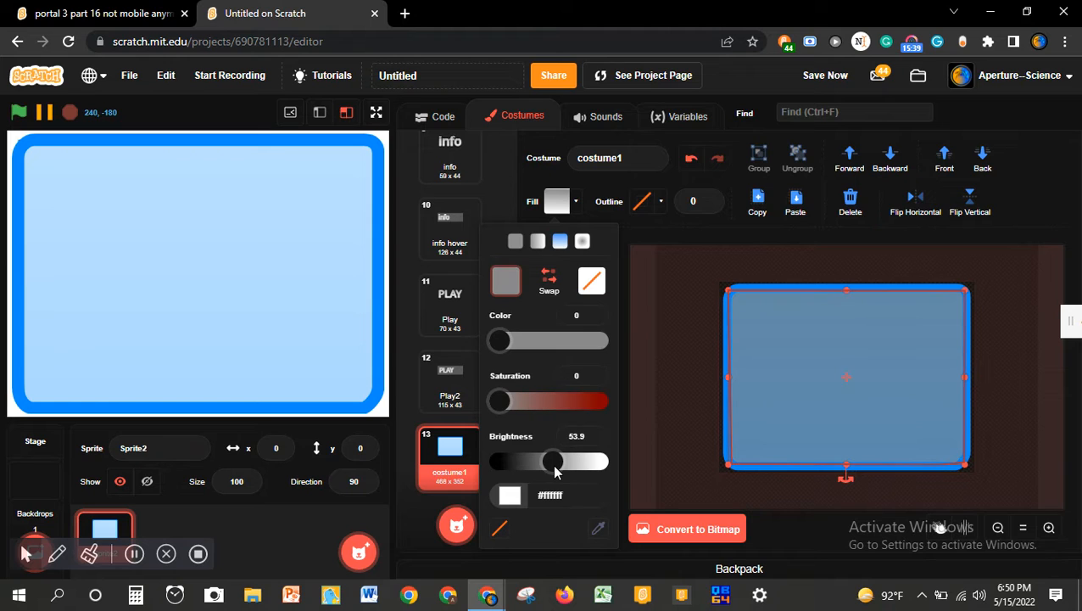
click(659, 440)
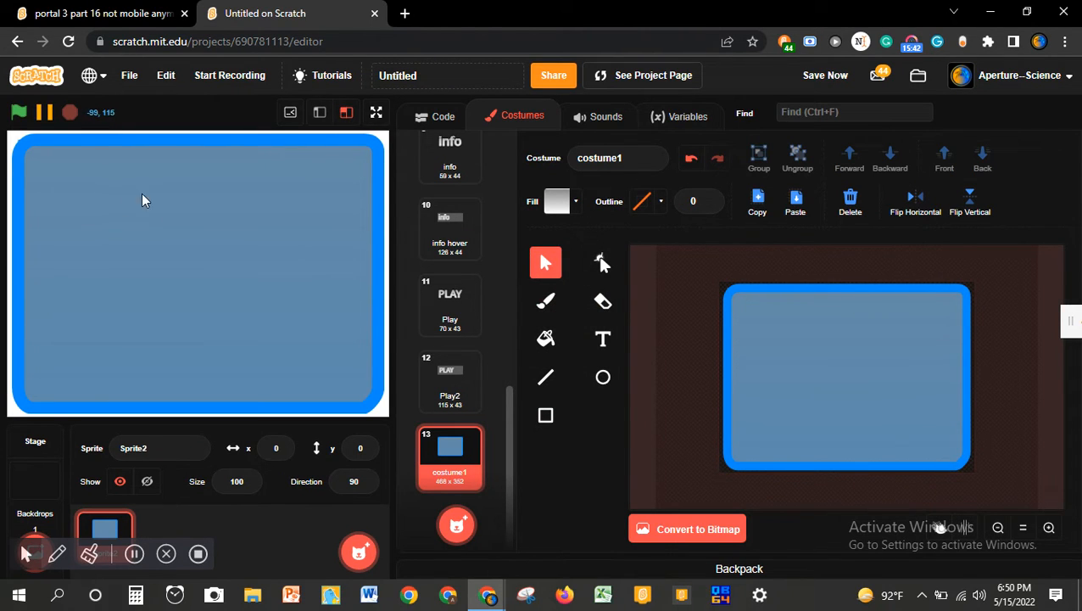
- Apply a radial gradient to the outline of the blue frame
click(944, 288)
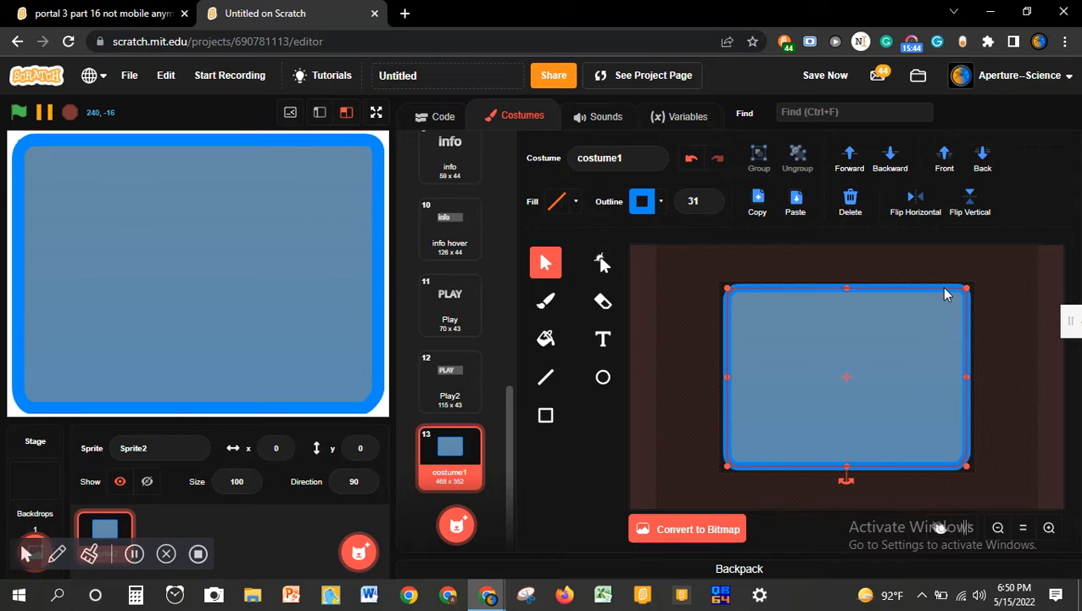
click(644, 197)
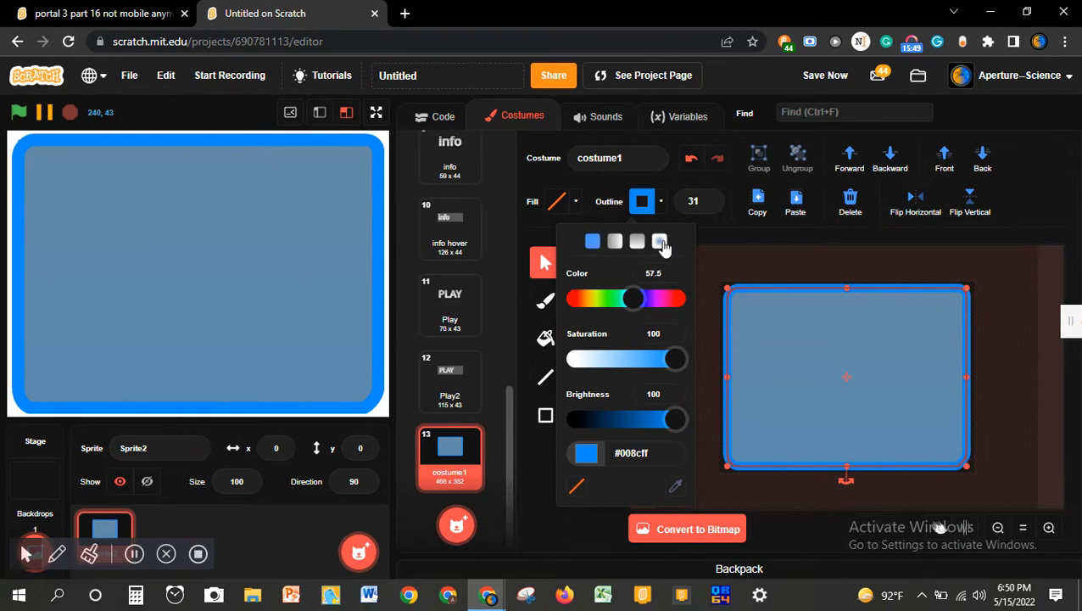
click(660, 243)
click(1021, 353)
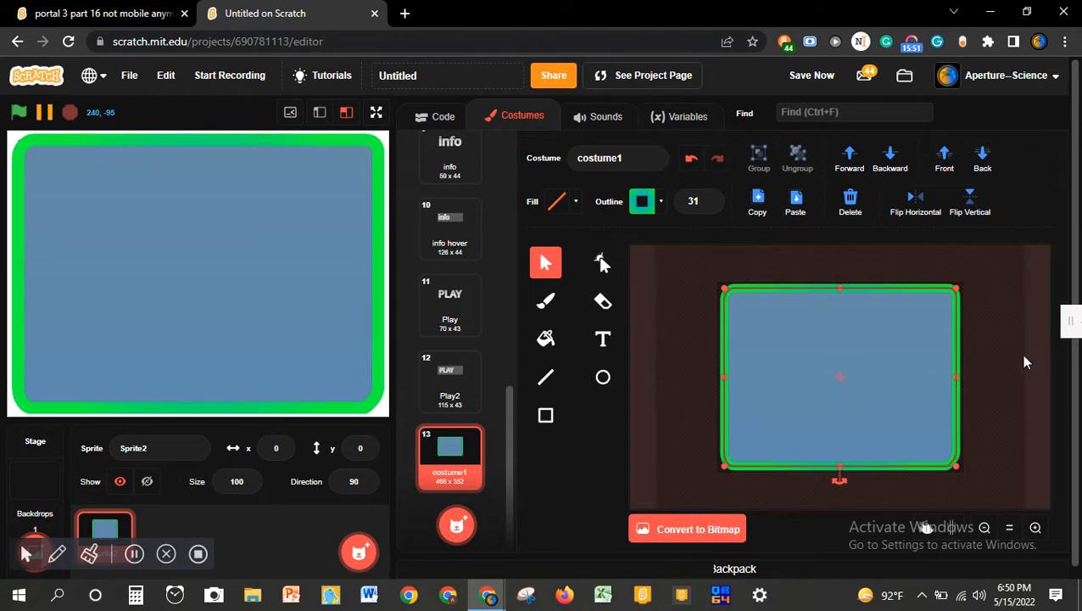
- Reduce the frame's outline width to 0
click(927, 283)
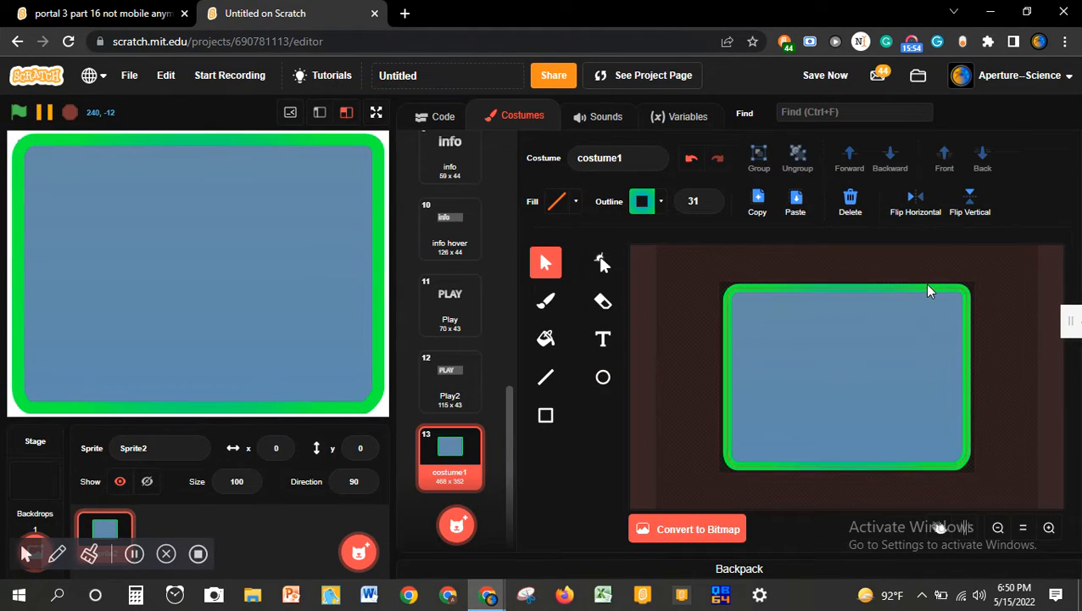
click(929, 288)
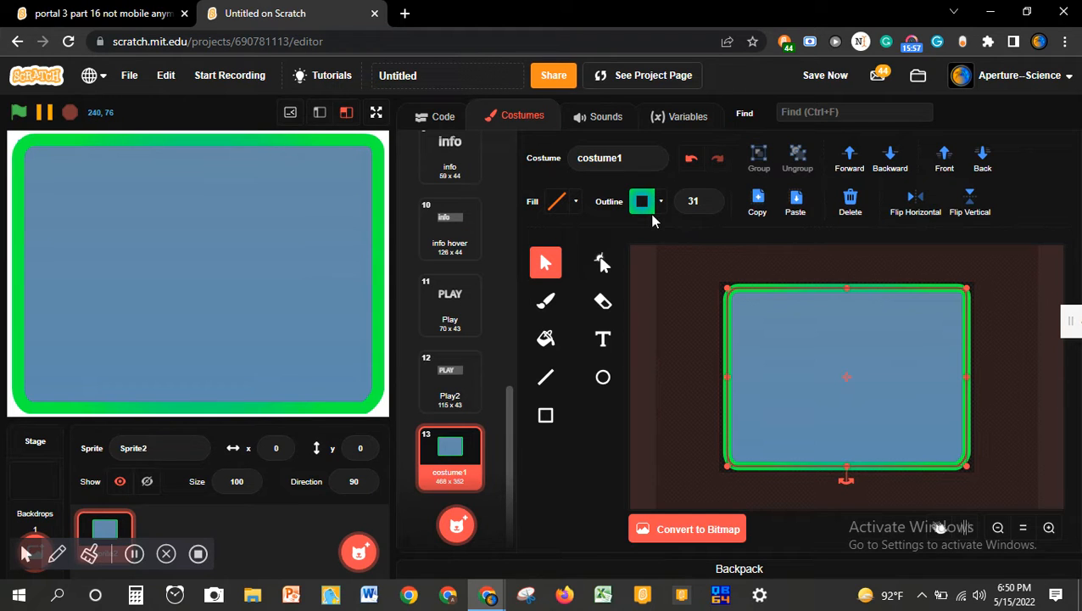
drag(709, 206, 711, 208)
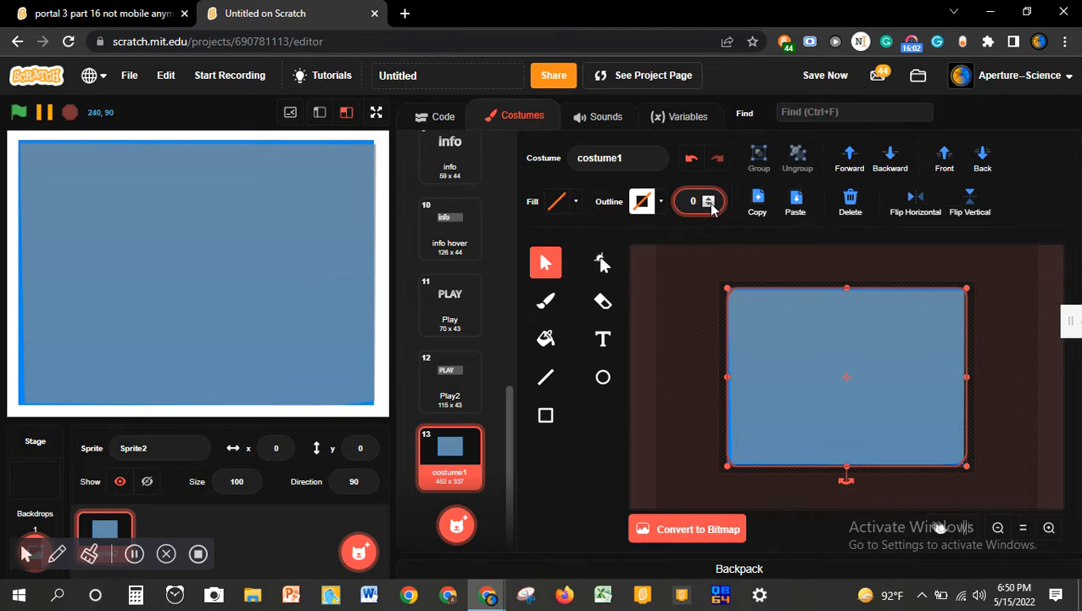
- Send the gradient rectangle to the back and restack the solid blue rectangle behind it
click(757, 316)
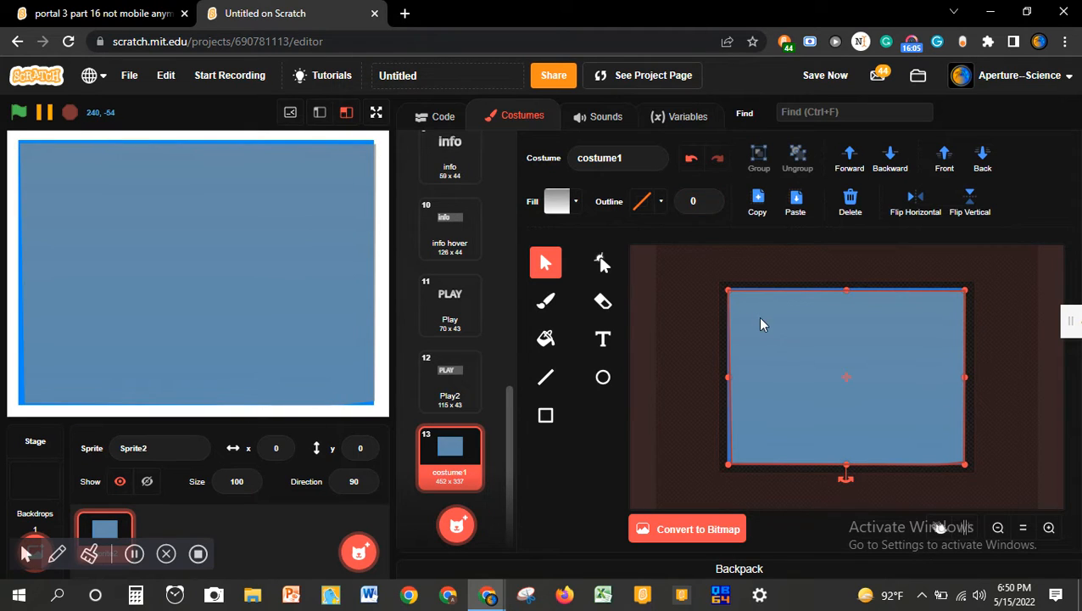
click(983, 158)
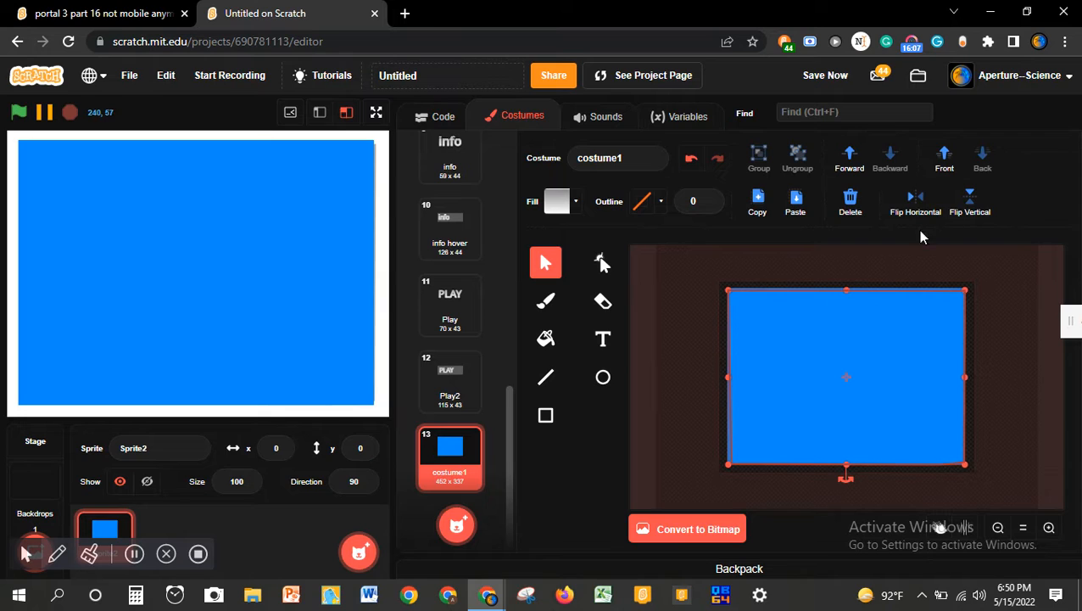
click(865, 379)
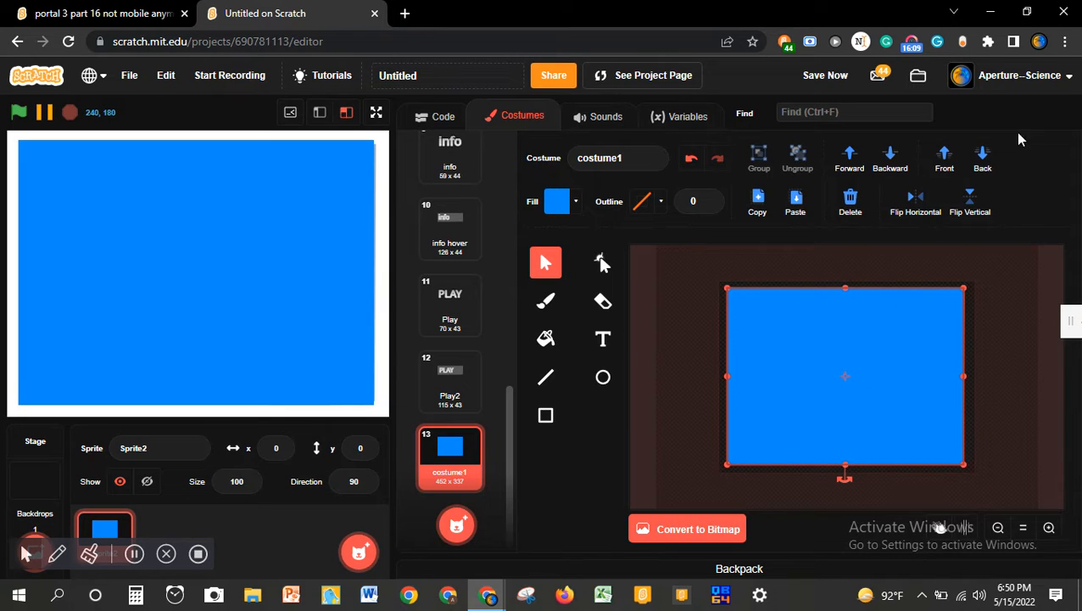
click(983, 157)
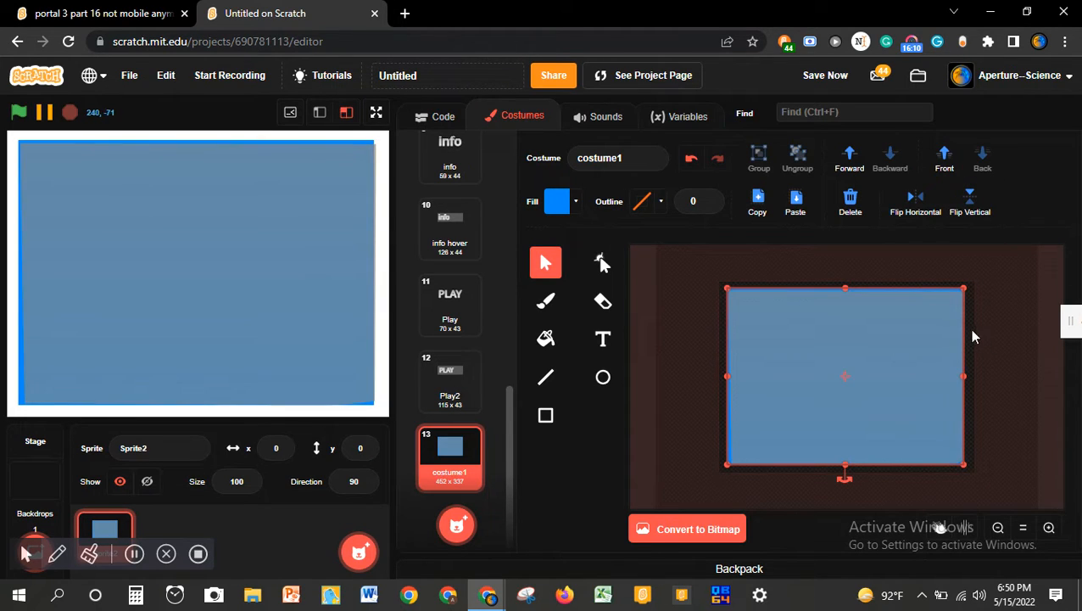
- Select the frame shape, which has neither fill nor outline, and paste a copy of it
click(931, 404)
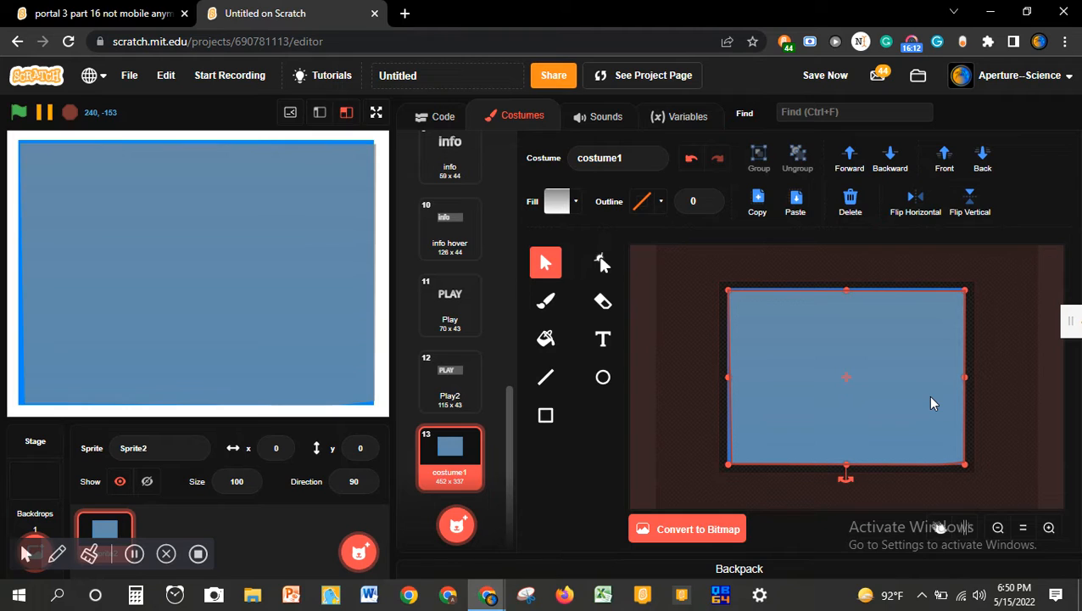
shift+click(875, 288)
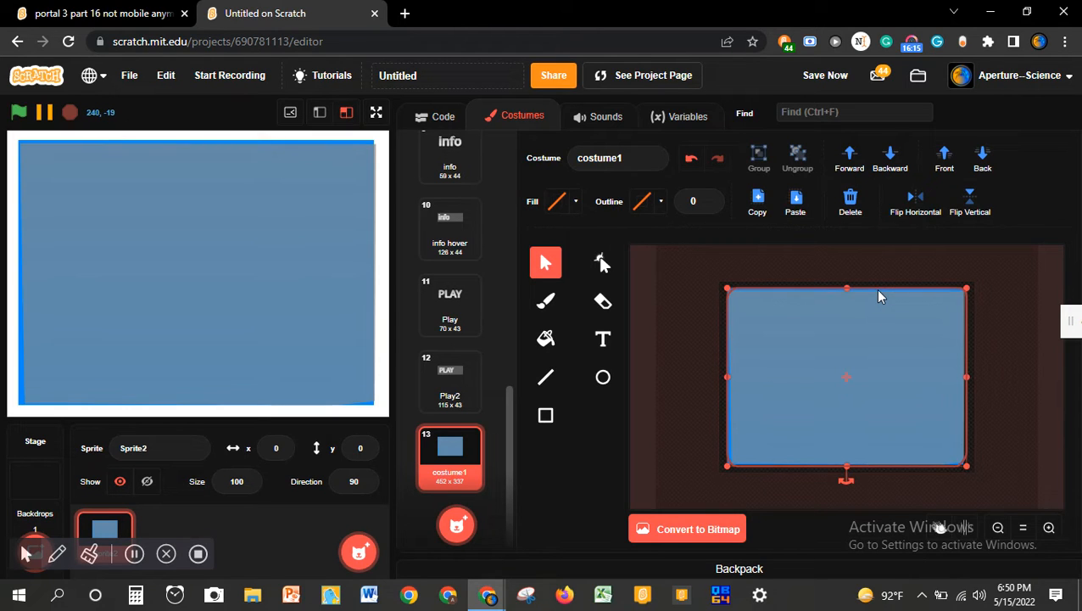
key(ctrl+v)
mouse_move(879, 327)
mouse_down()
mouse_move(873, 310)
mouse_move(878, 317)
mouse_up()
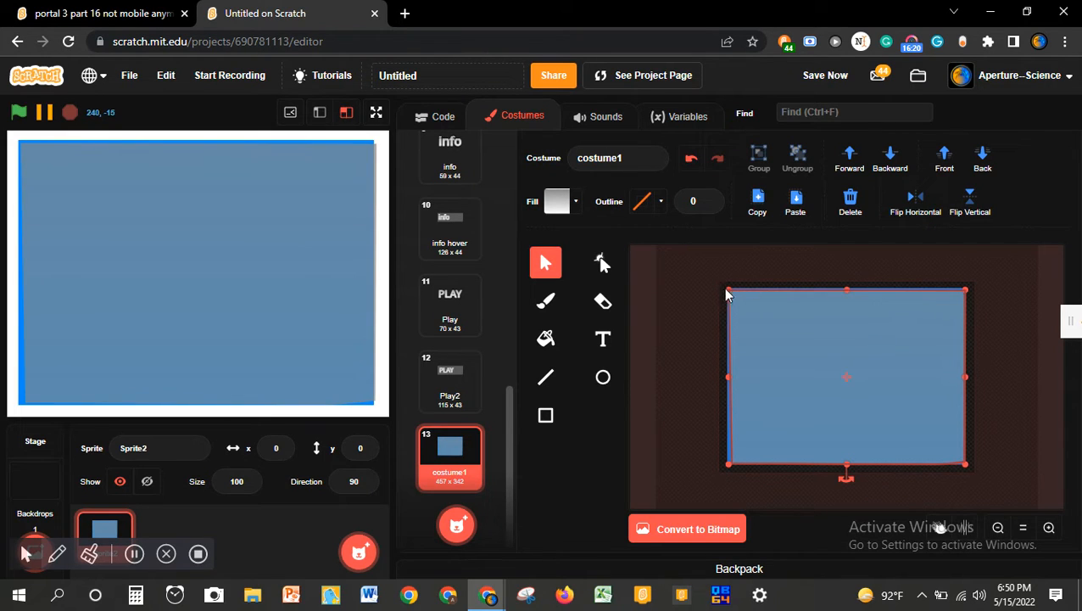
- Try deleting the gray gradient rectangle and moving the solid blue rectangle diagonally off-center
key(Delete)
click(773, 319)
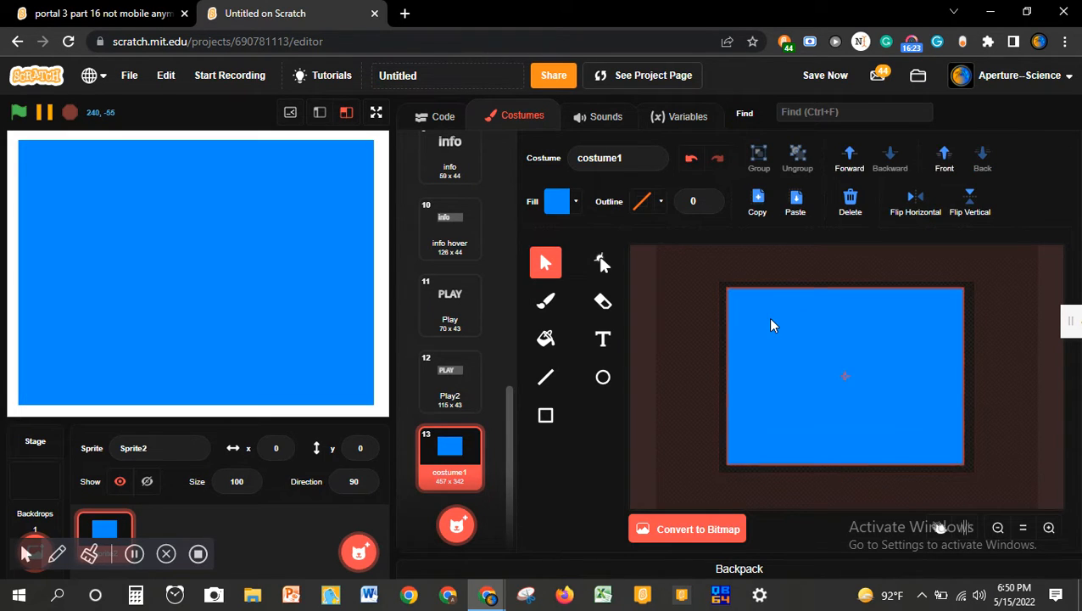
drag(829, 331, 882, 369)
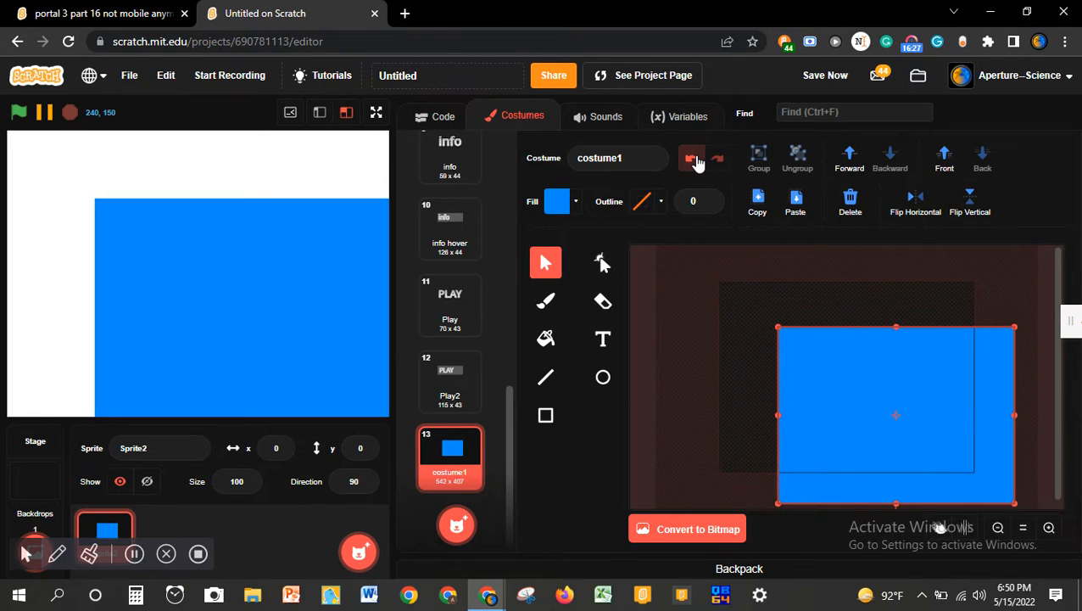
- Undo the recent edits back to the frame's green gradient outline with a width of 4
click(694, 160)
click(694, 160)
click(694, 160)
click(693, 161)
click(694, 161)
click(694, 160)
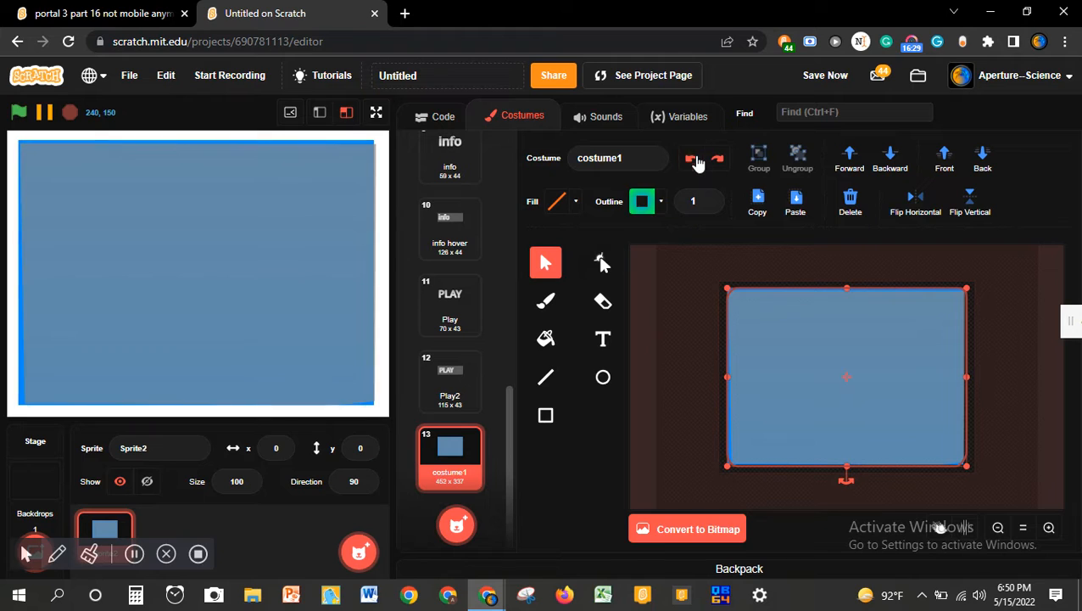
click(693, 160)
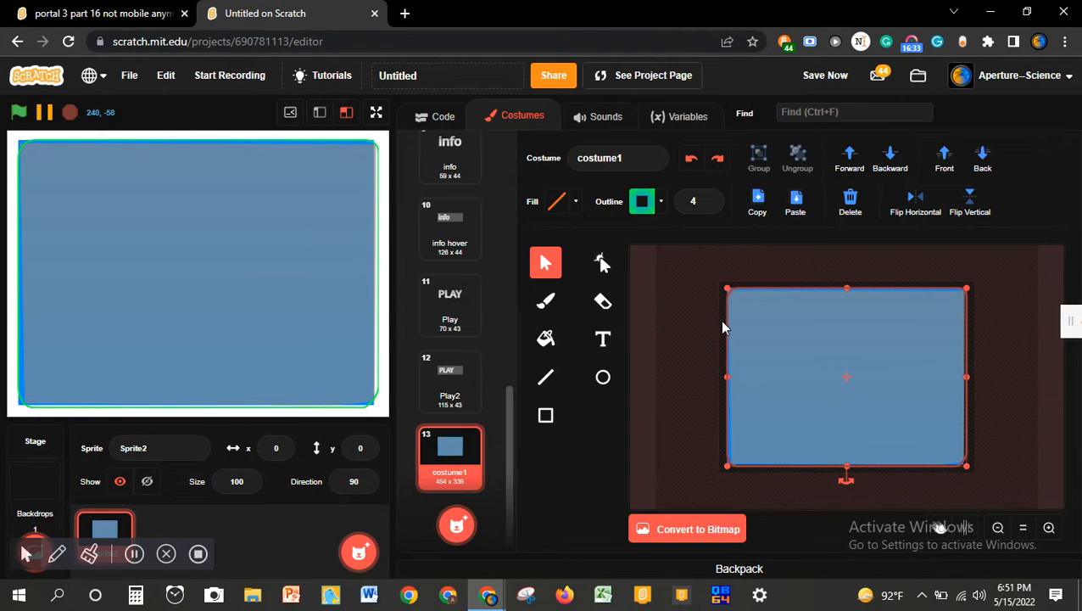
- Enlarge the frame outline to the canvas edges and make the first color of its outline gradient transparent
click(710, 209)
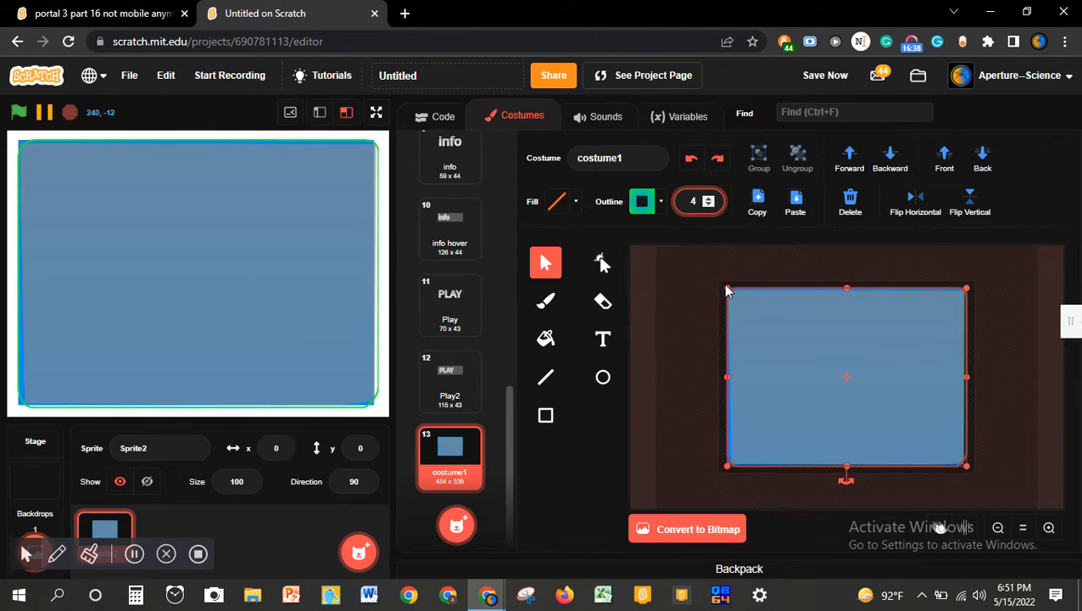
mouse_move(725, 287)
mouse_down()
mouse_move(707, 272)
mouse_move(718, 282)
mouse_up()
click(642, 201)
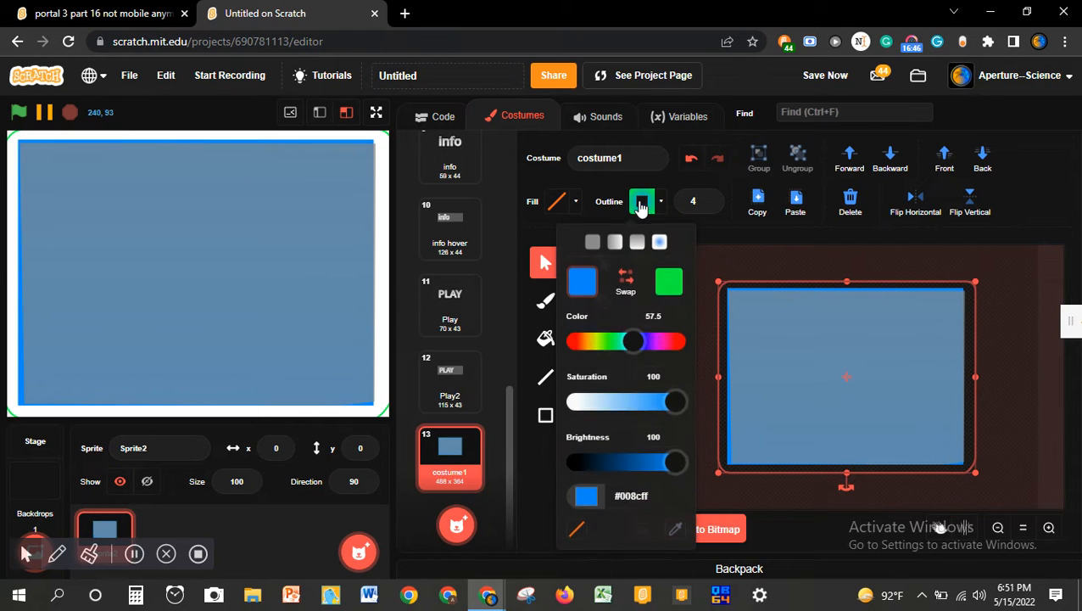
click(577, 528)
- Fill the frame with a black-to-blue radial gradient (outer color 53, saturation 100) and send it to the back
click(563, 201)
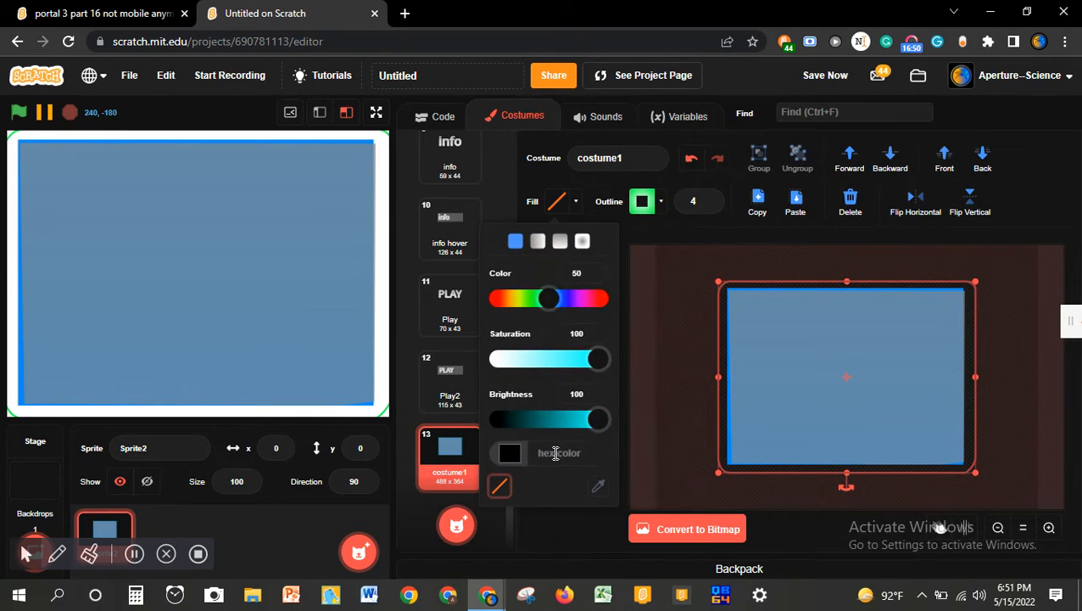
click(582, 241)
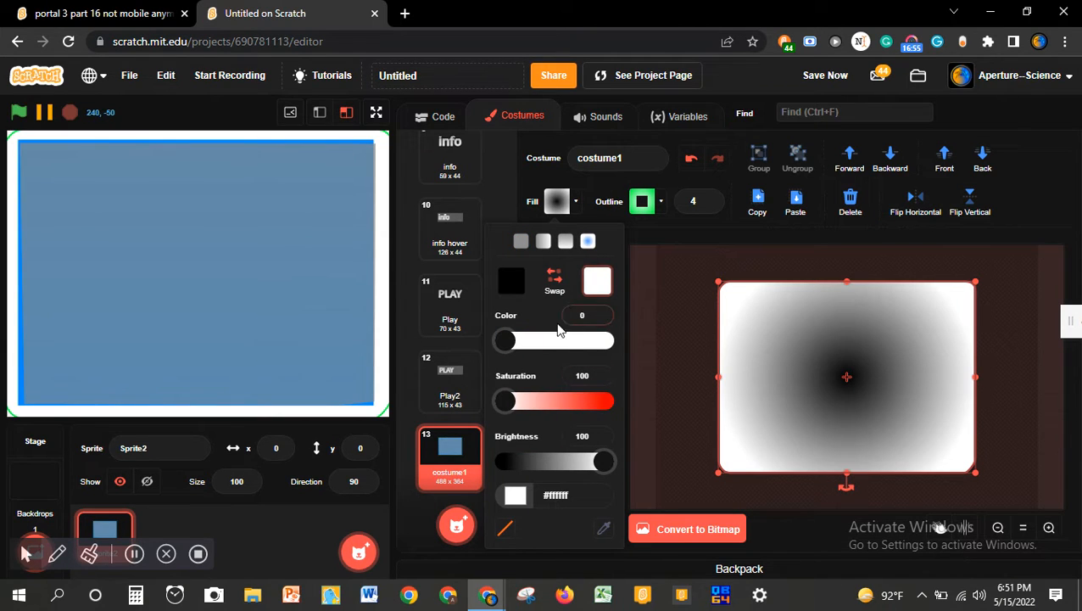
drag(505, 400, 642, 397)
click(558, 341)
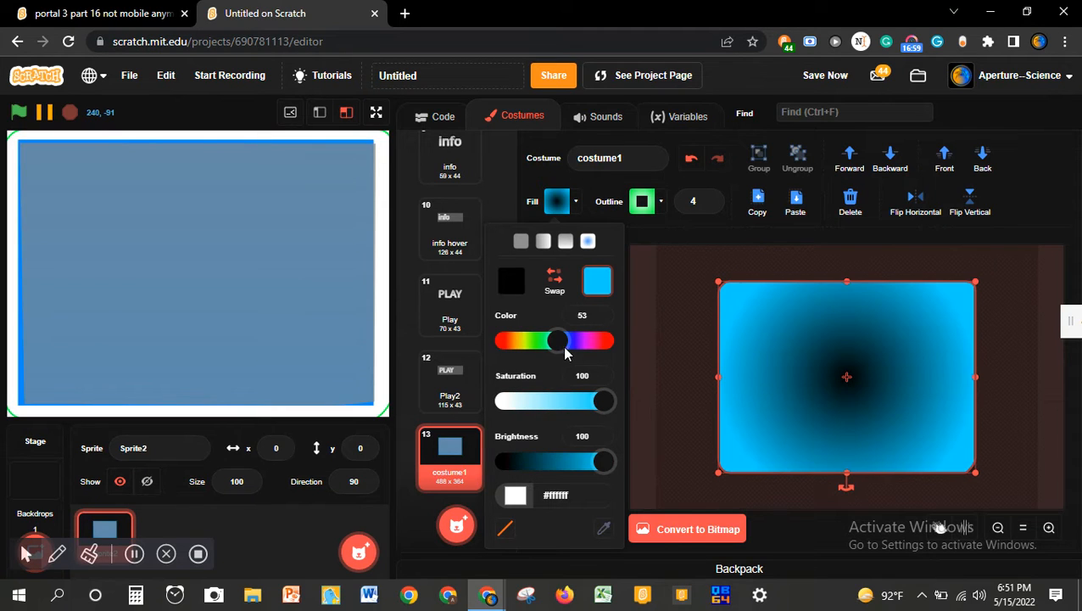
click(982, 157)
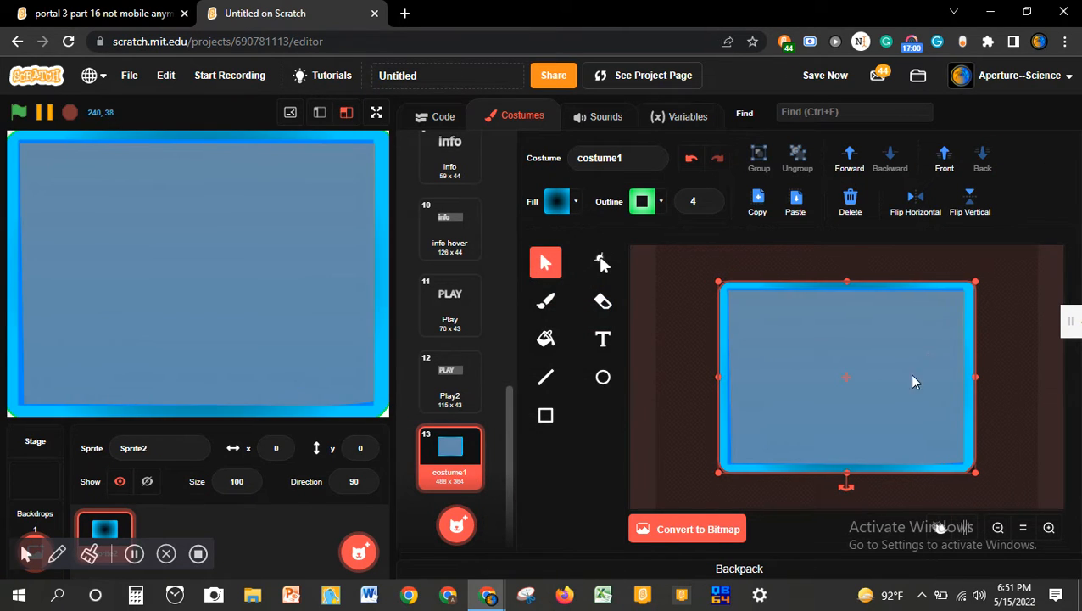
click(682, 397)
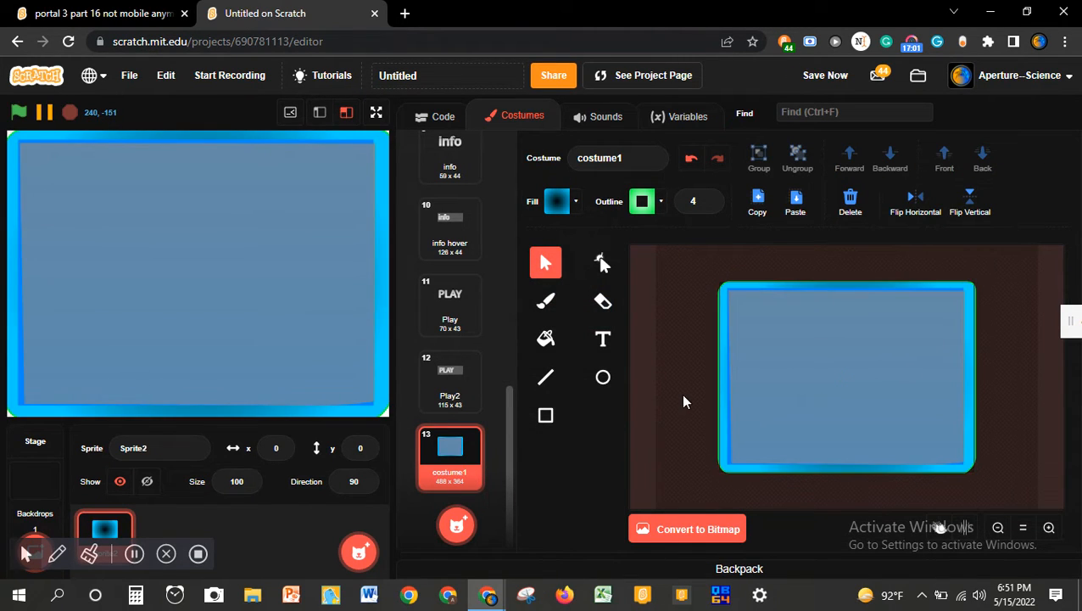
- Set the outline width of the blue gradient frame to 0
click(719, 422)
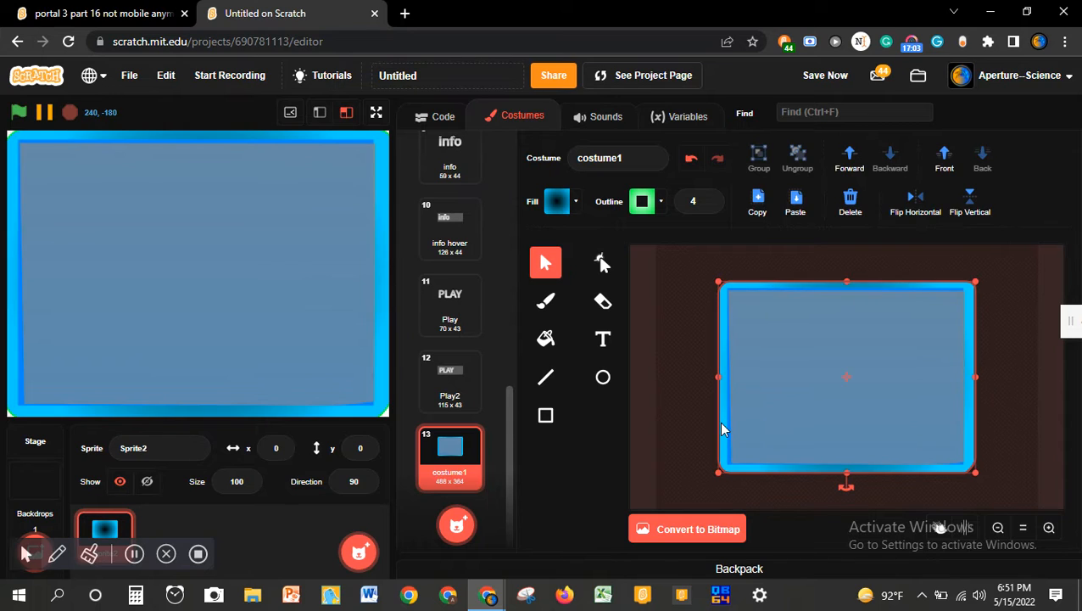
click(707, 205)
click(708, 206)
click(707, 205)
click(707, 205)
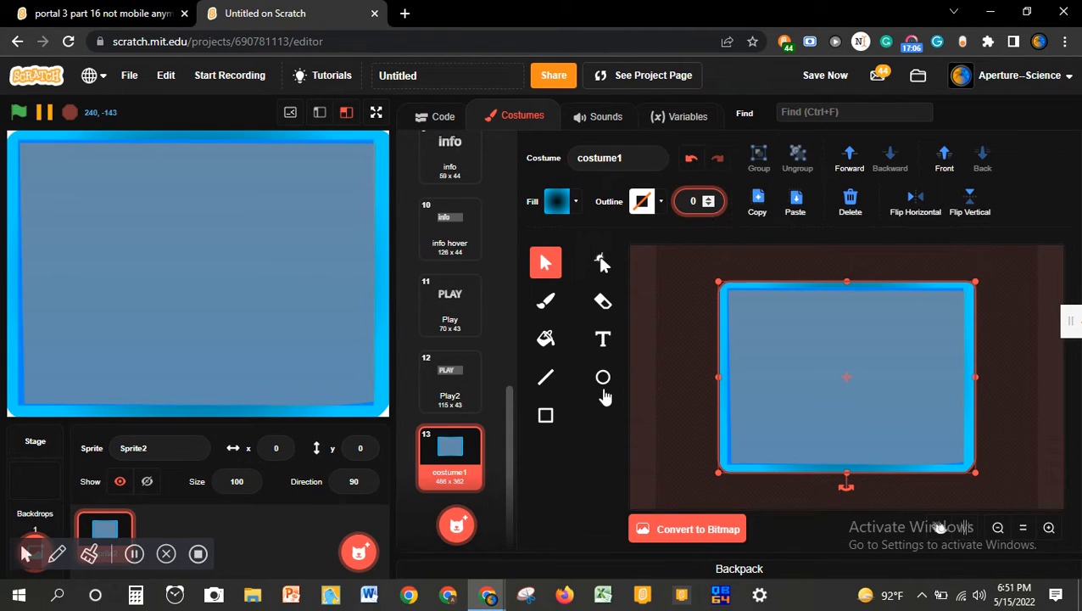
click(657, 373)
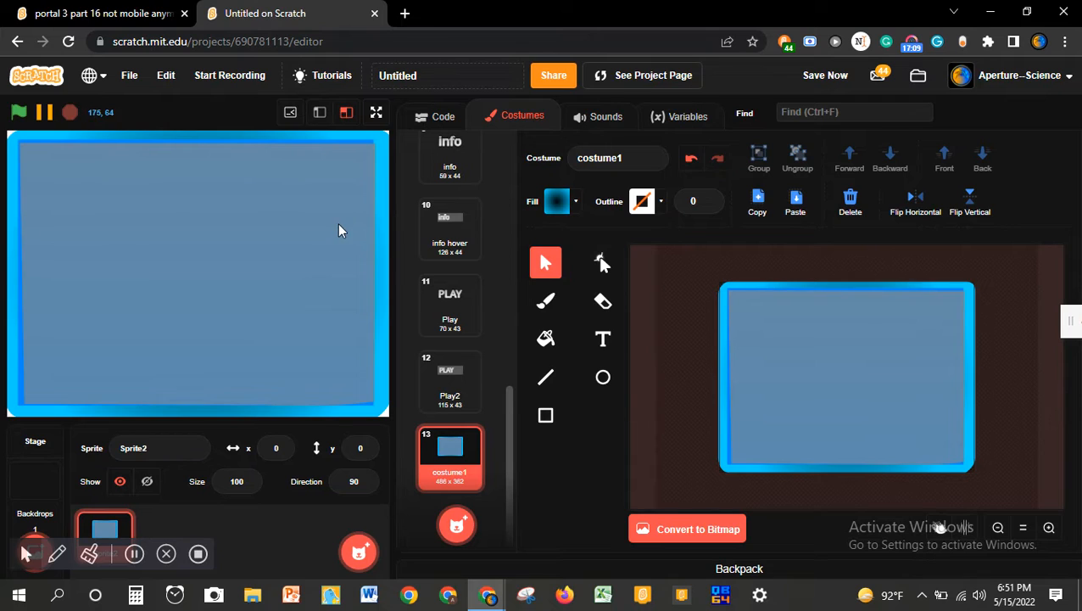
- Select all the panel's shapes and shrink them together to about 441 by 329
click(749, 320)
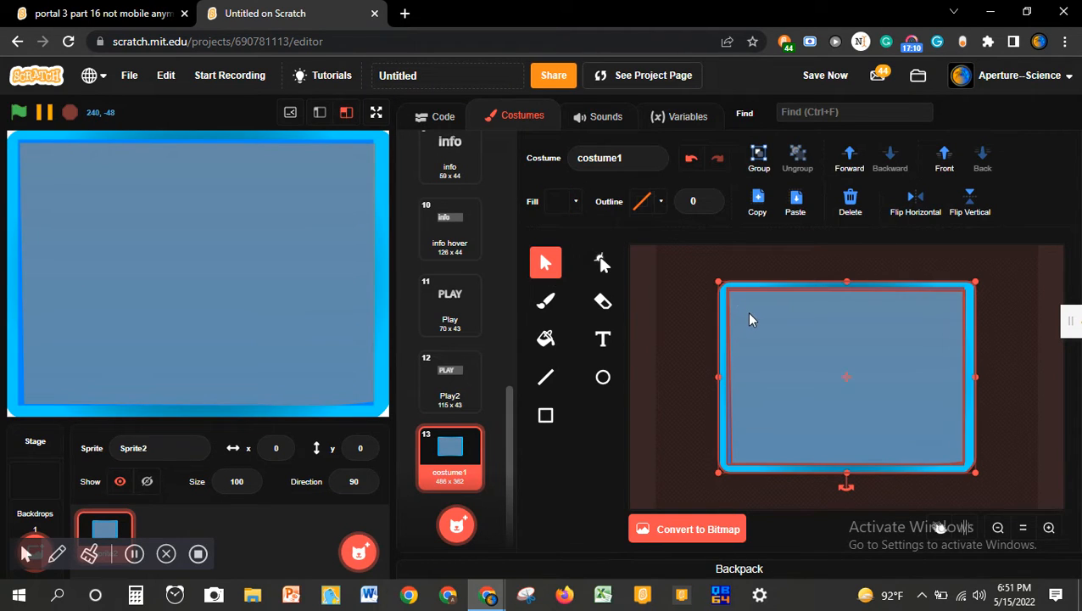
drag(718, 282, 730, 291)
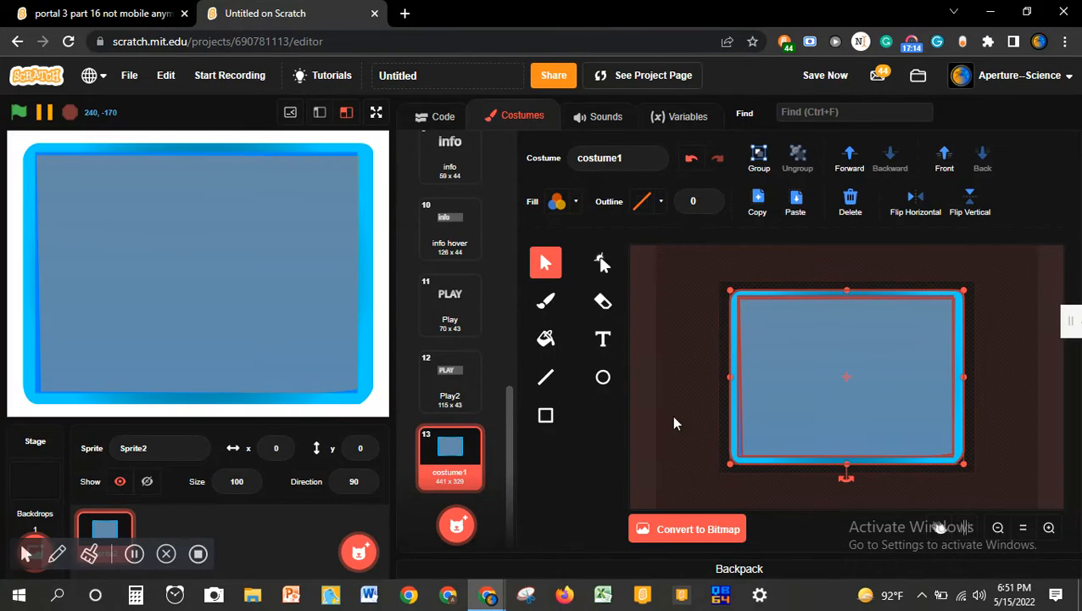
click(637, 382)
- Bring the frame to the front and change its gradient's center to dark teal: color 50.6, saturation 100, brightness 42.6
click(731, 385)
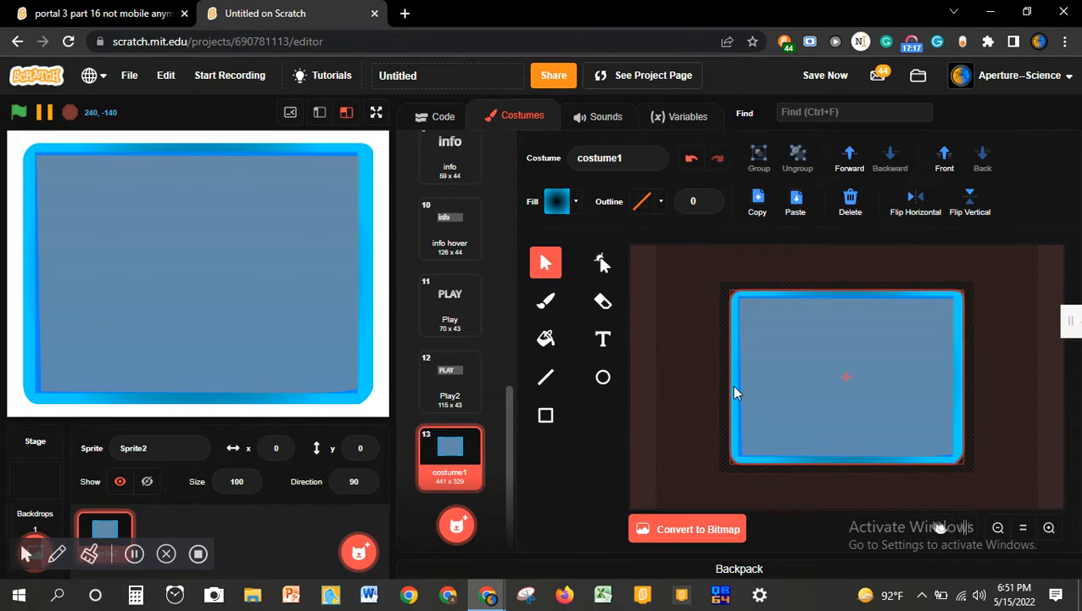
click(942, 161)
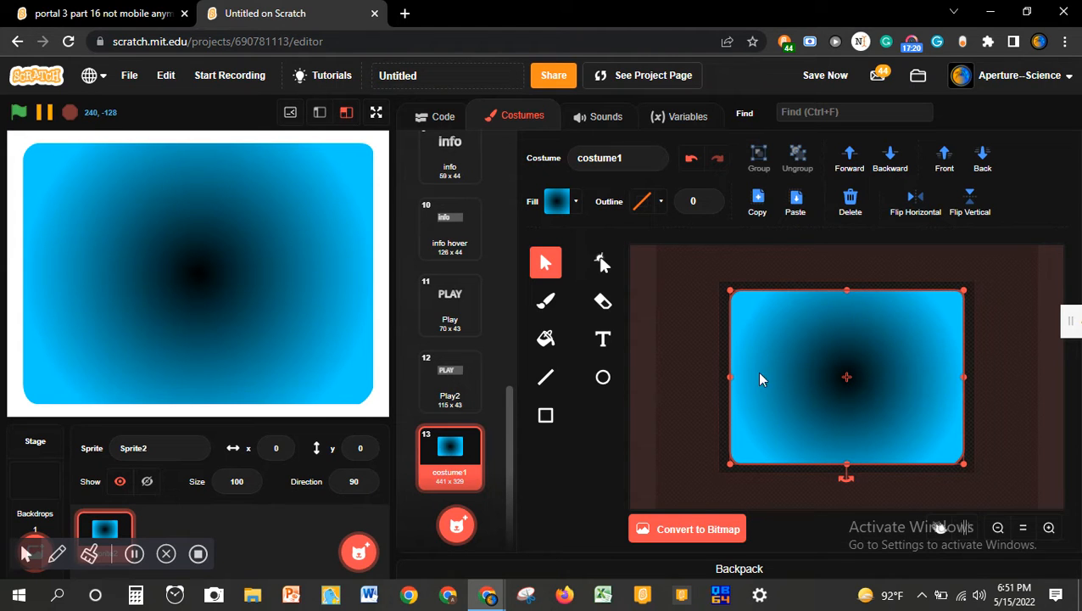
click(556, 201)
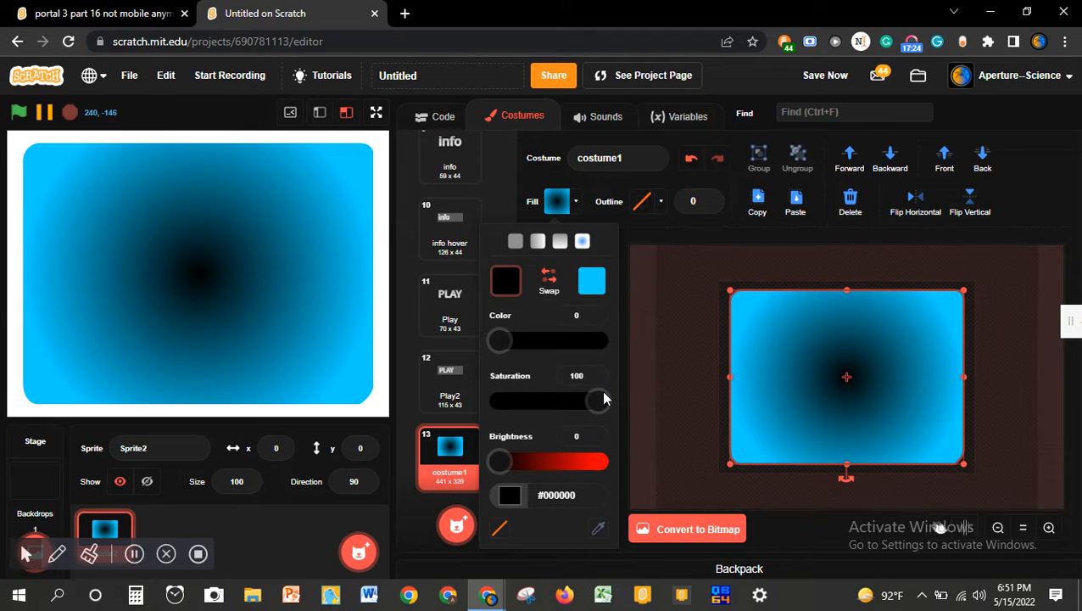
drag(503, 464, 532, 461)
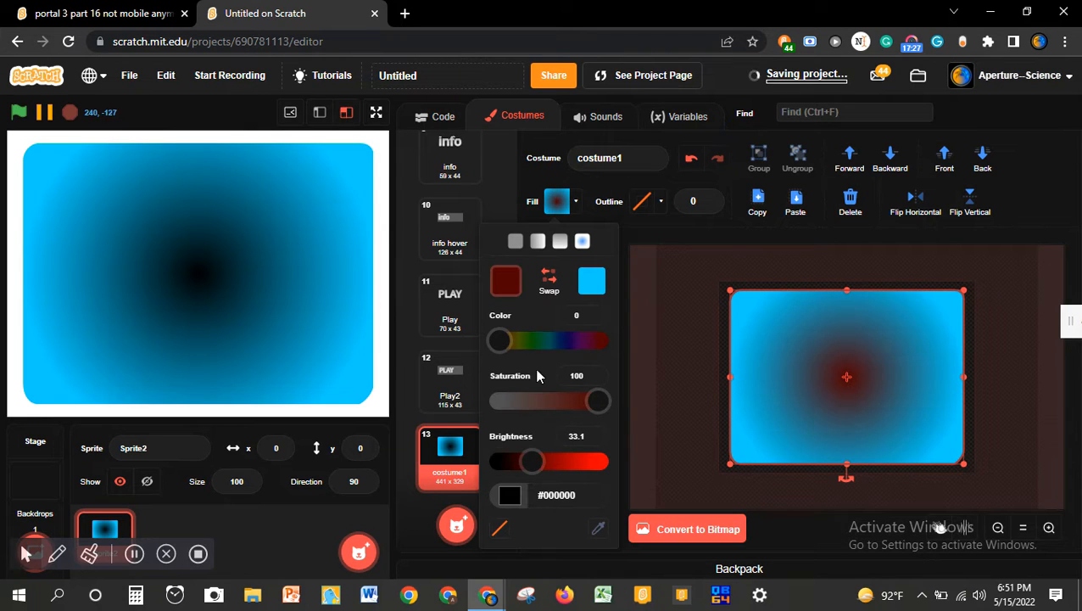
drag(500, 340, 551, 340)
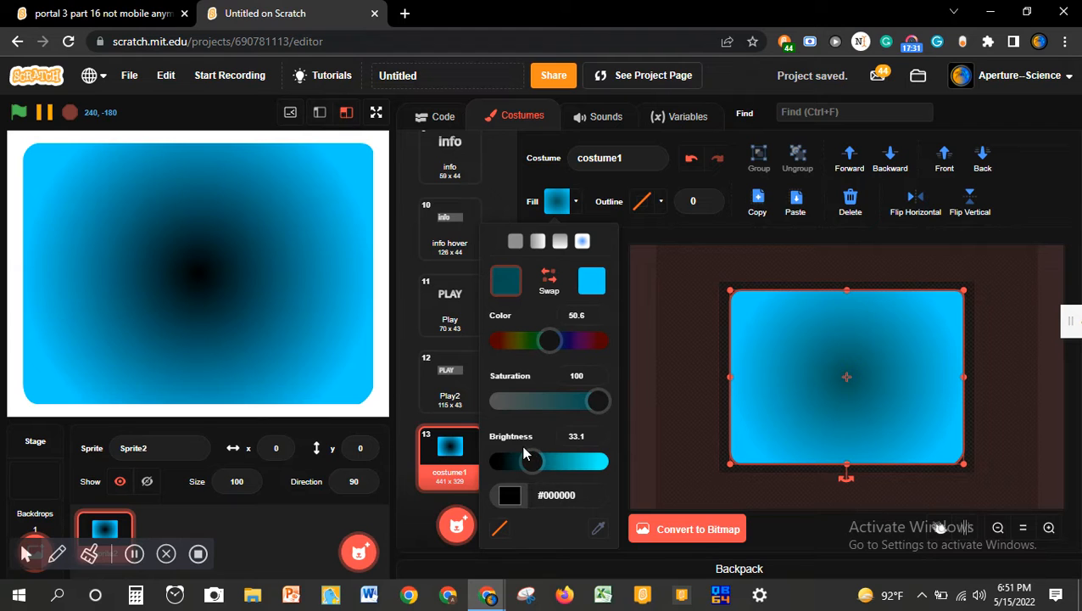
drag(521, 463, 542, 460)
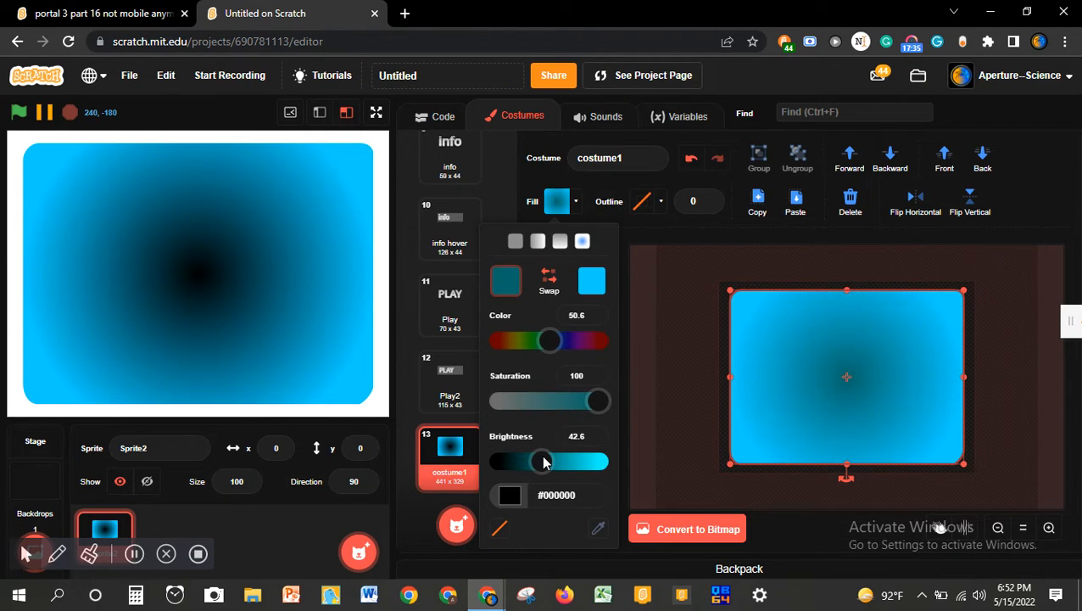
click(696, 396)
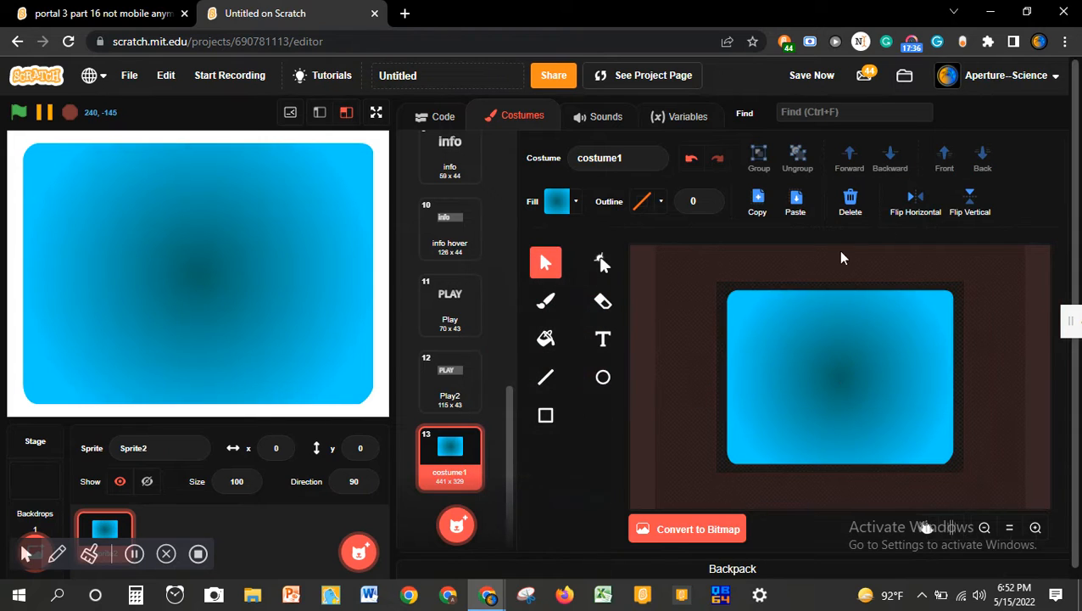
- Send the recolored frame to the back, behind the gray gradient rectangle
click(865, 370)
click(993, 154)
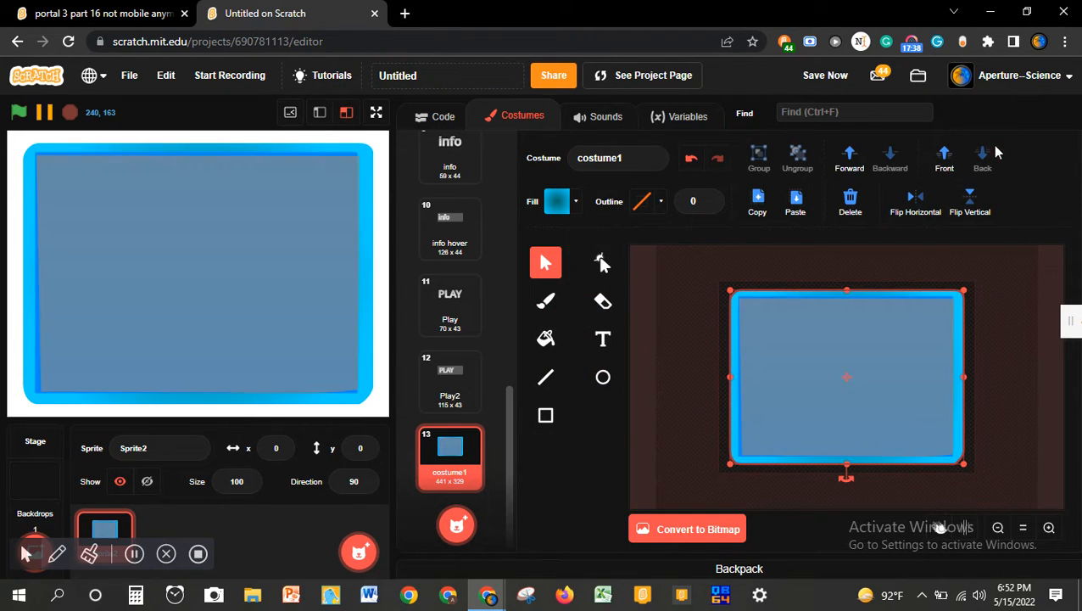
key(ctrl+z)
key(ctrl+shift+z)
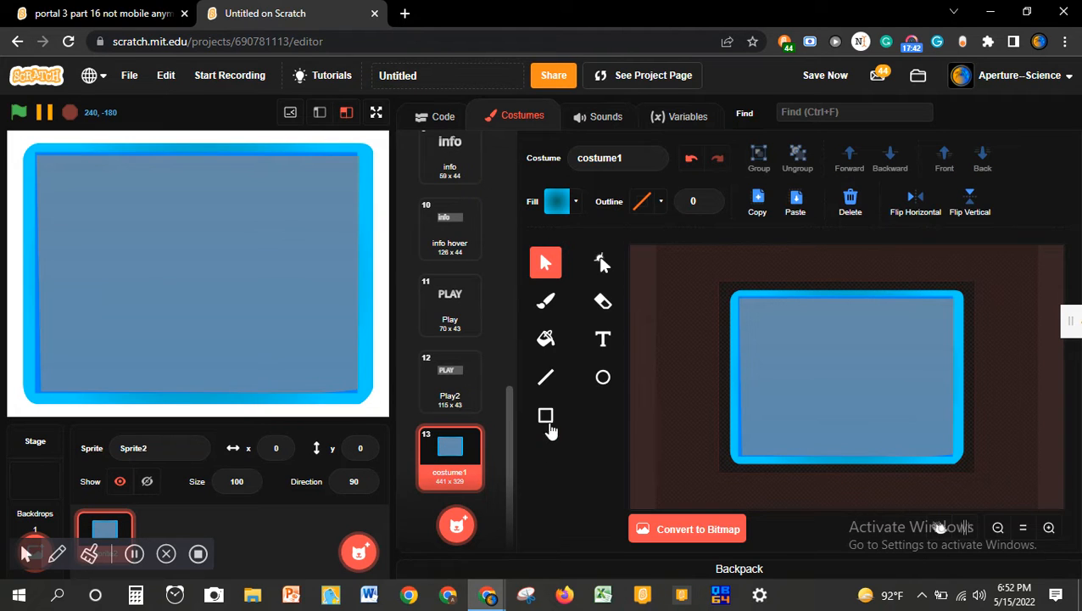
- Set up the Circle tool with a radial gradient fill that fades from a black center to transparent
click(547, 416)
click(604, 377)
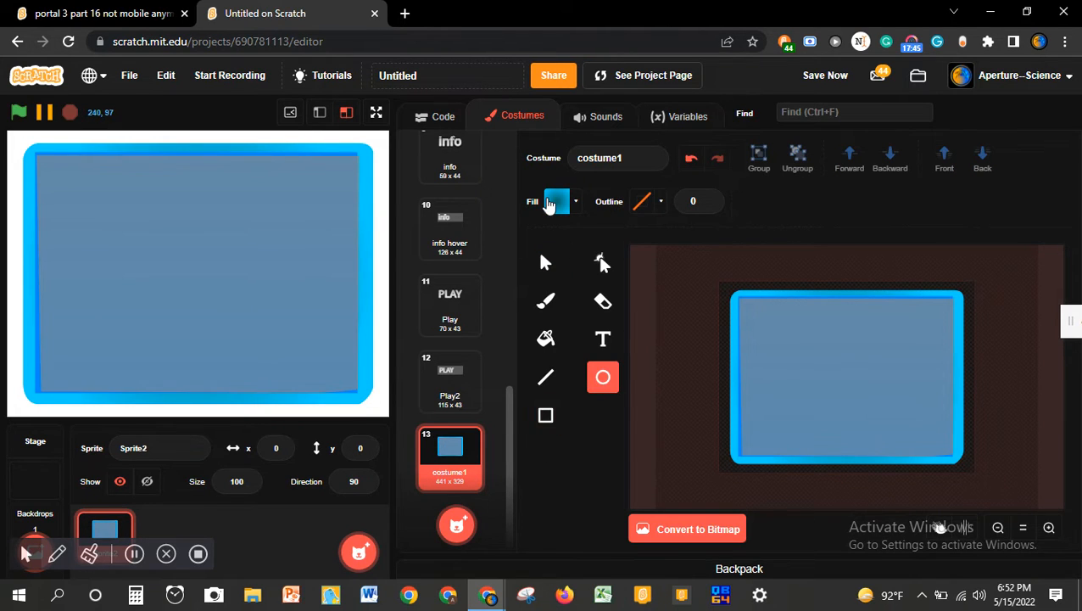
click(557, 201)
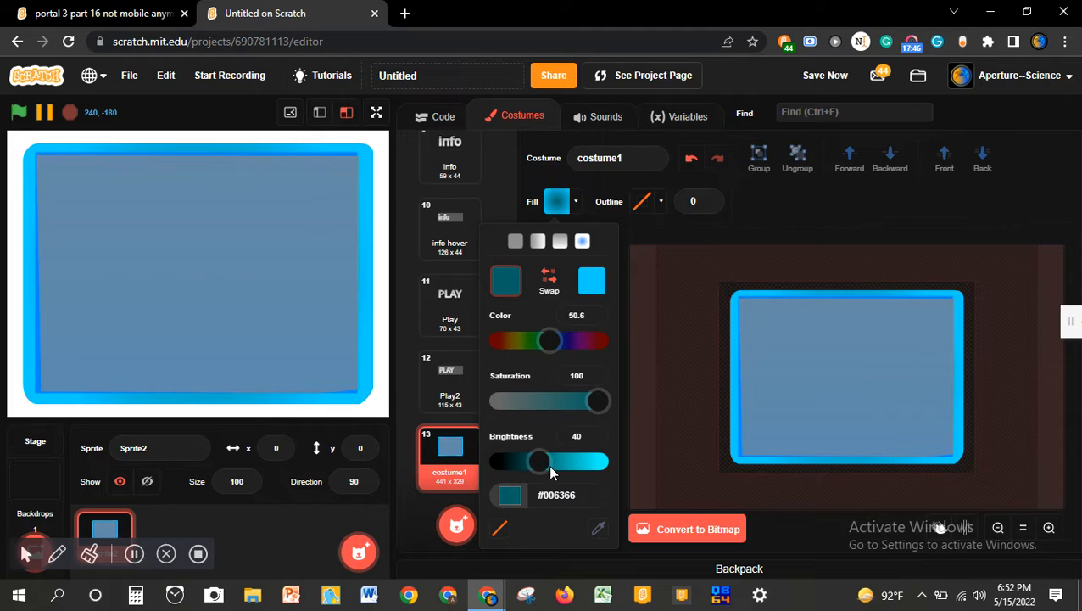
drag(537, 460, 498, 461)
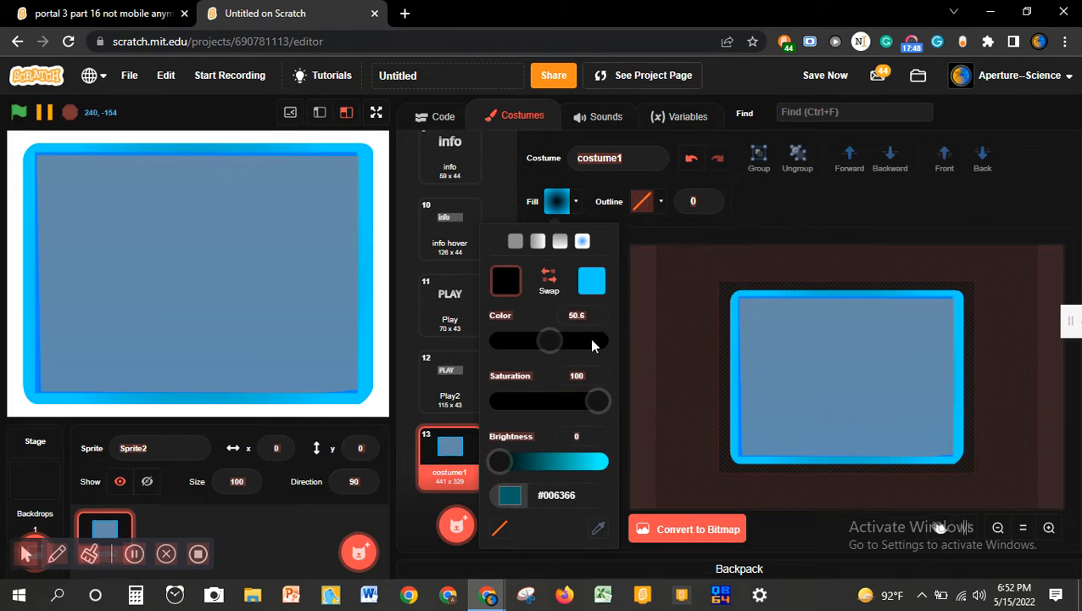
click(592, 281)
click(499, 527)
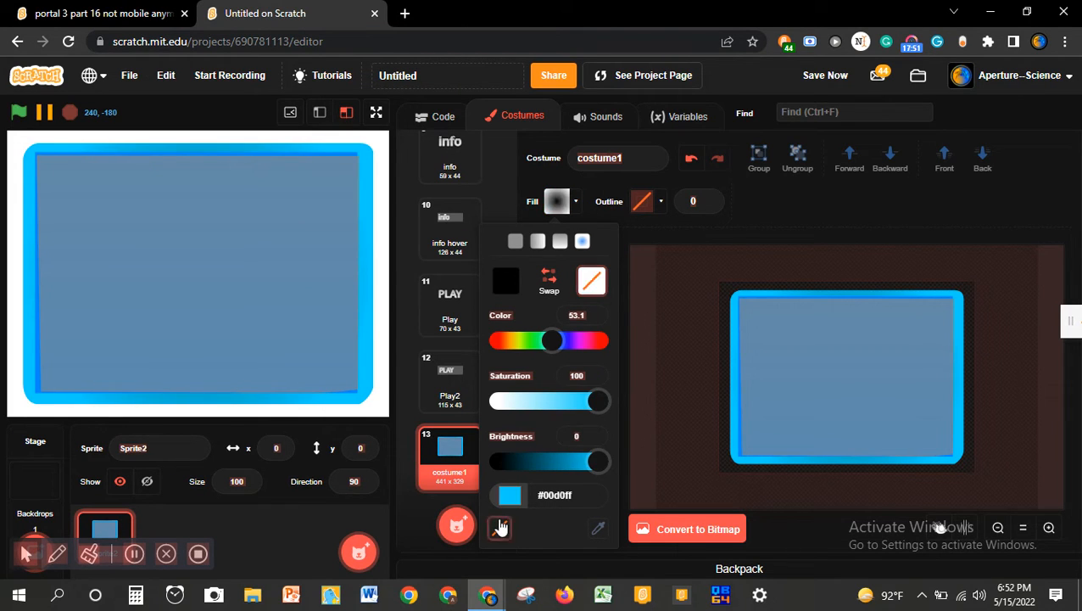
- Draw a shadow circle and move it to the center of the panel
click(656, 393)
drag(656, 393, 764, 488)
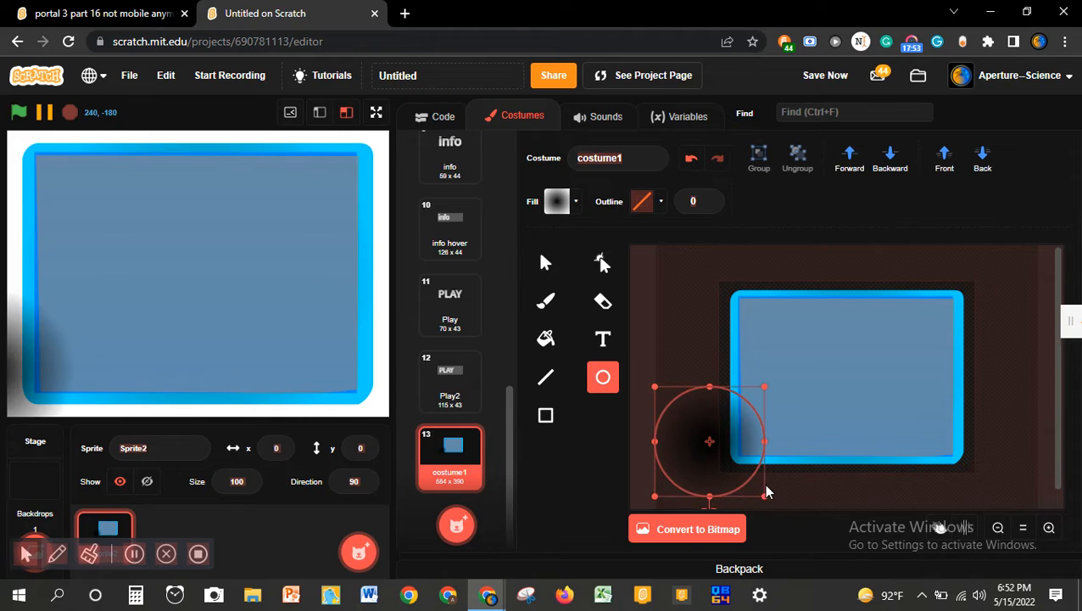
drag(712, 445, 883, 368)
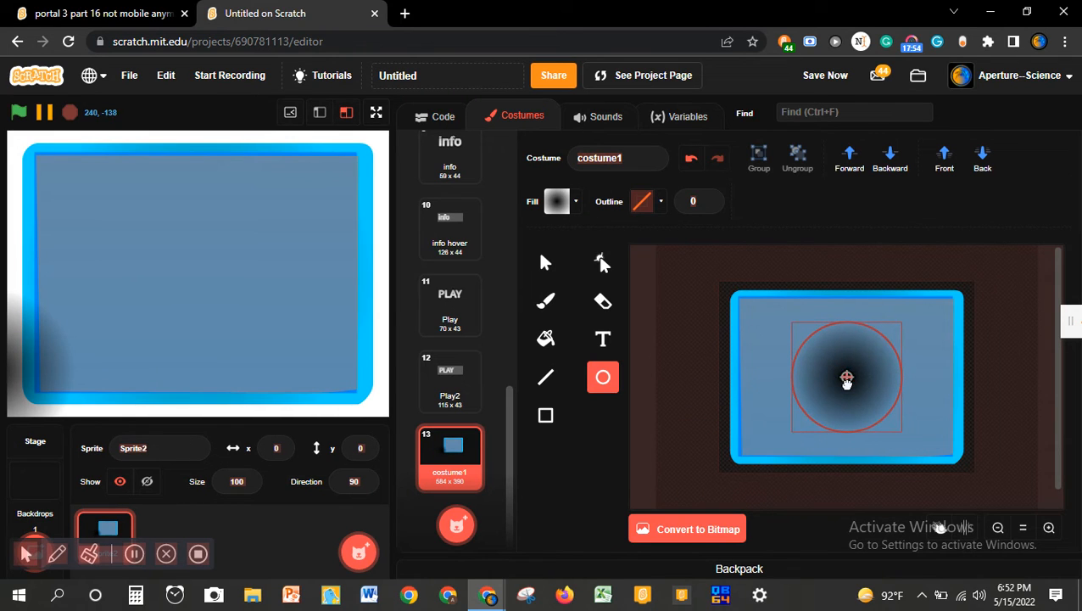
- Stack the shadow circle one layer above the backmost shape and enlarge it to nearly the panel's full height
click(984, 157)
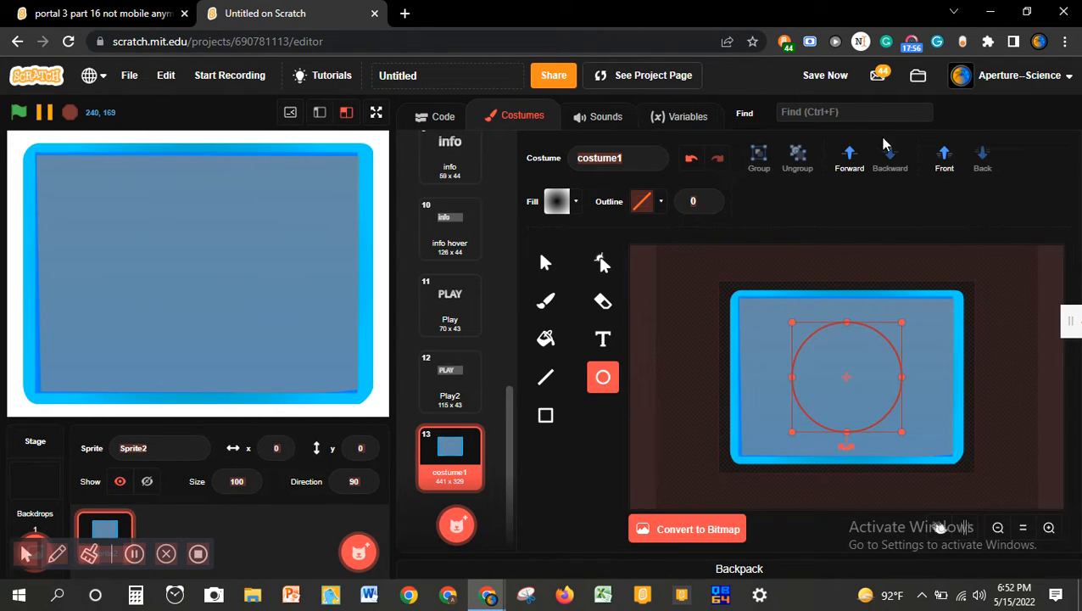
click(850, 161)
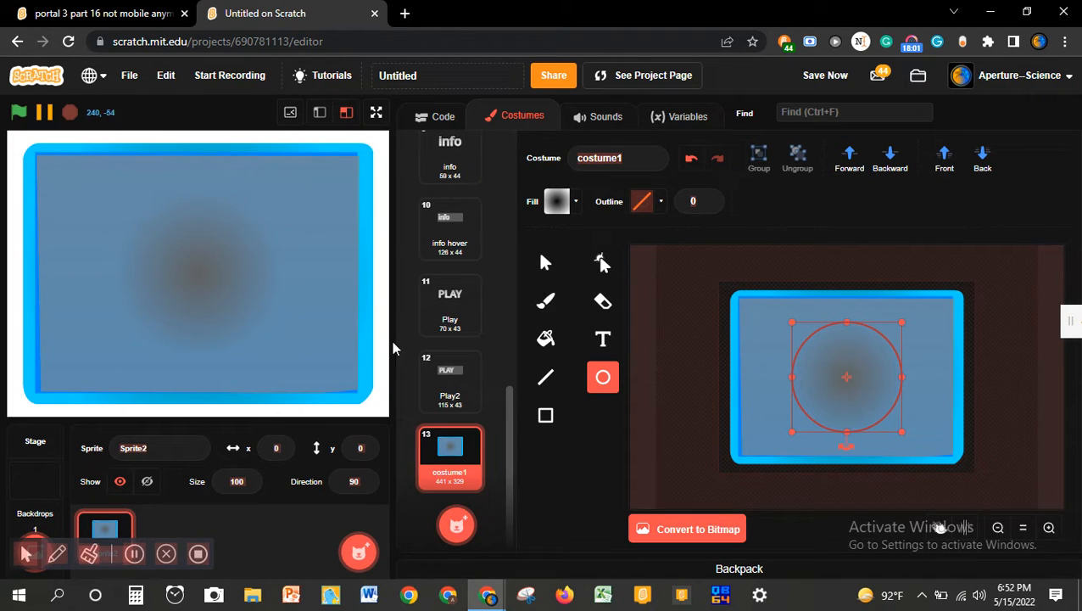
drag(791, 323, 746, 302)
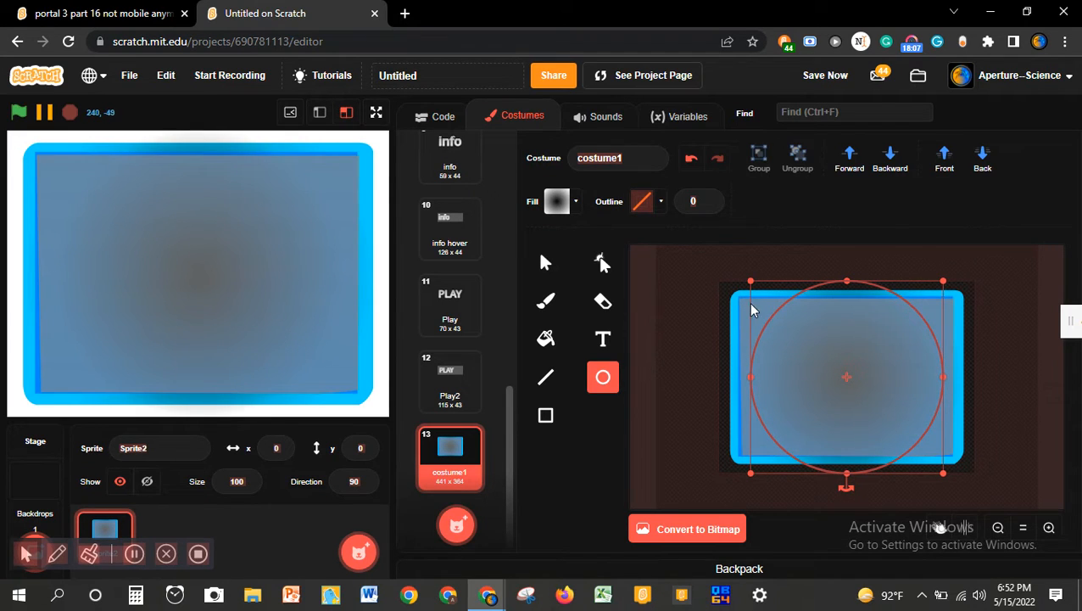
drag(750, 281, 762, 302)
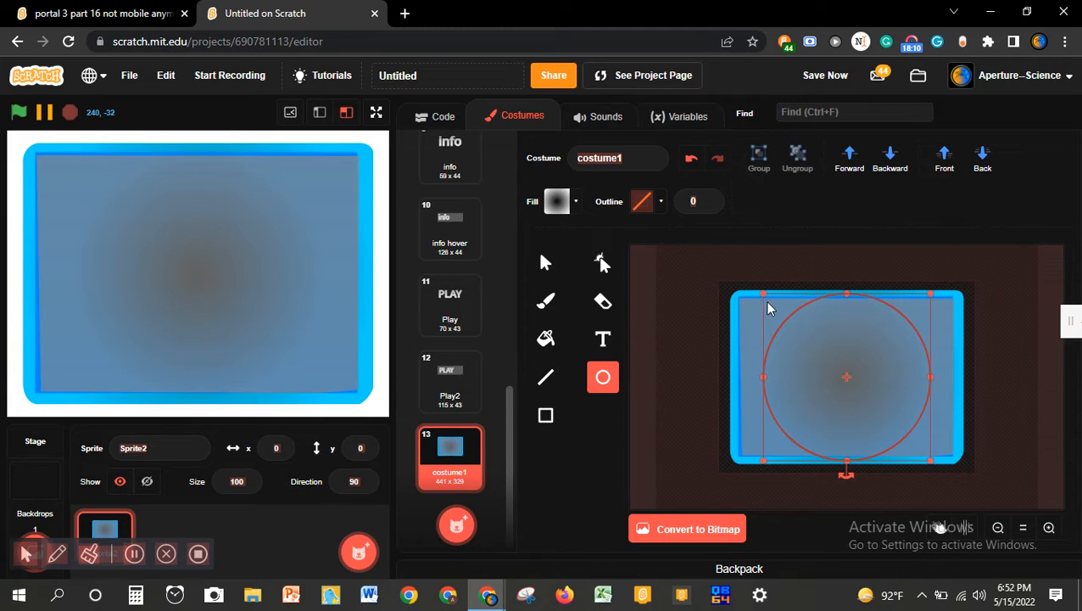
- Deselect the shadow circle and check the fill colors of the dark inner overlay
click(1034, 304)
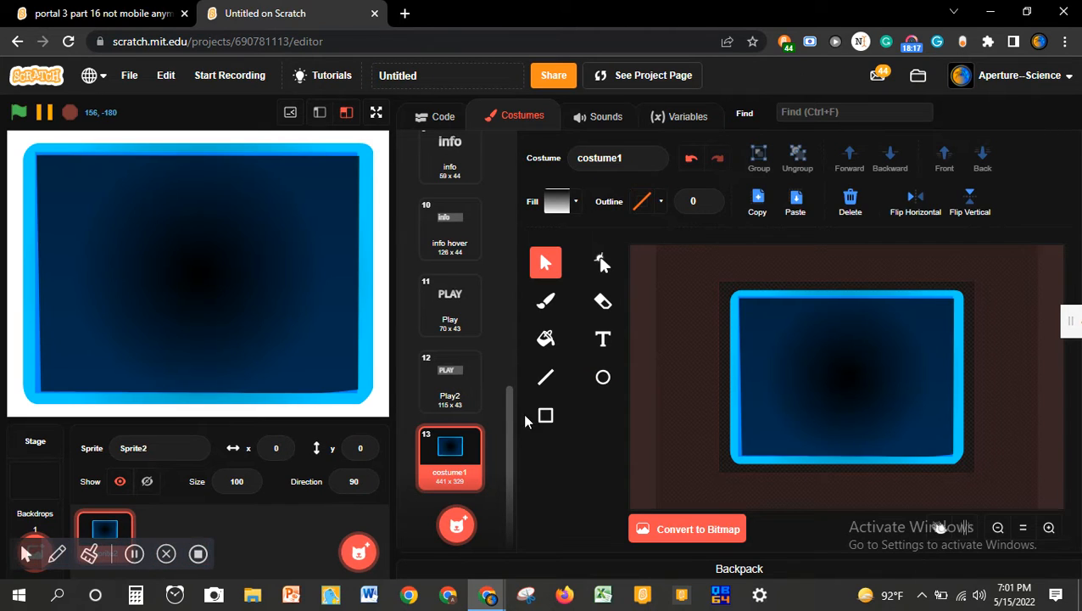
click(901, 359)
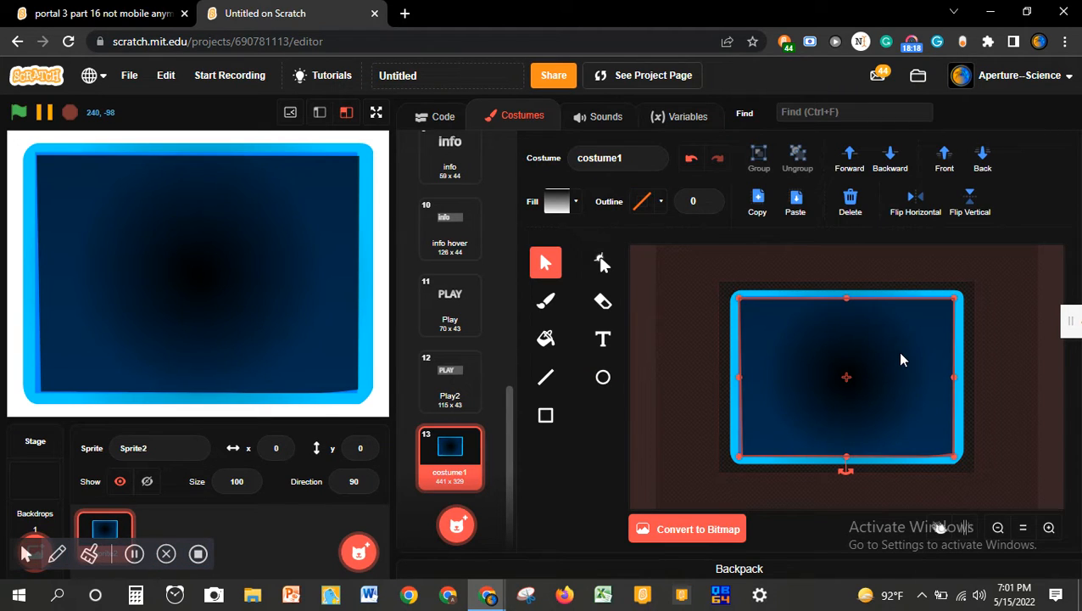
click(558, 201)
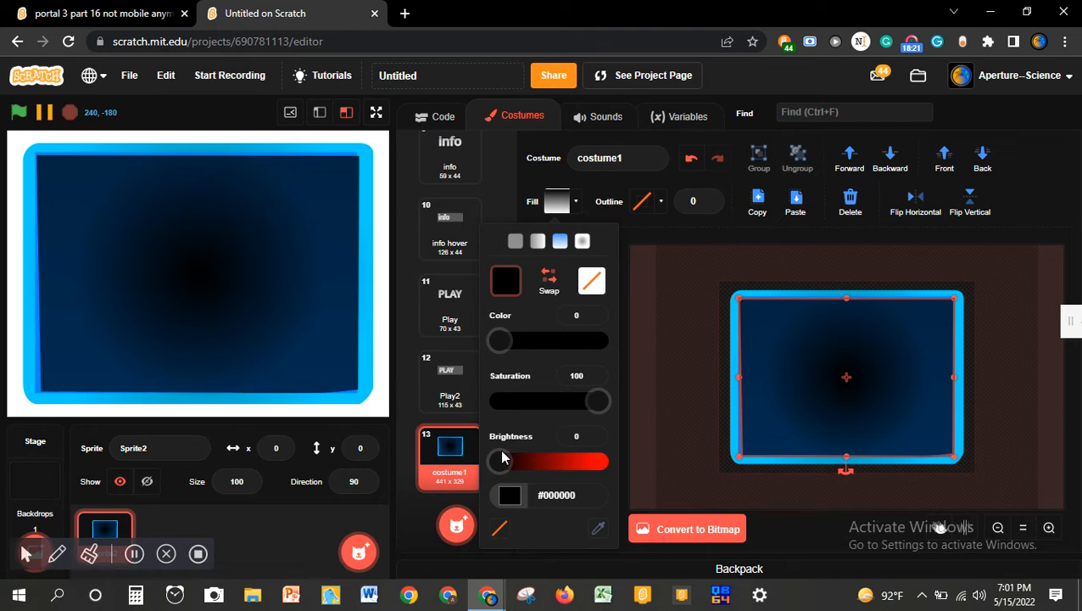
click(715, 367)
click(710, 381)
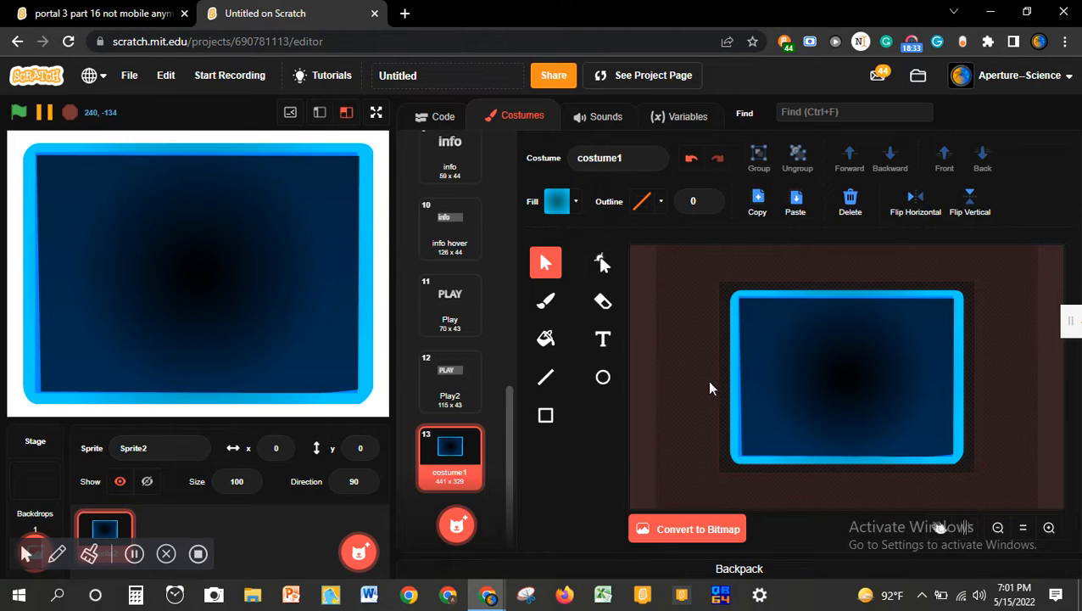
- Reshape the dark inner overlay by nudging its lower-left corner point onto the frame's inner corner
click(871, 410)
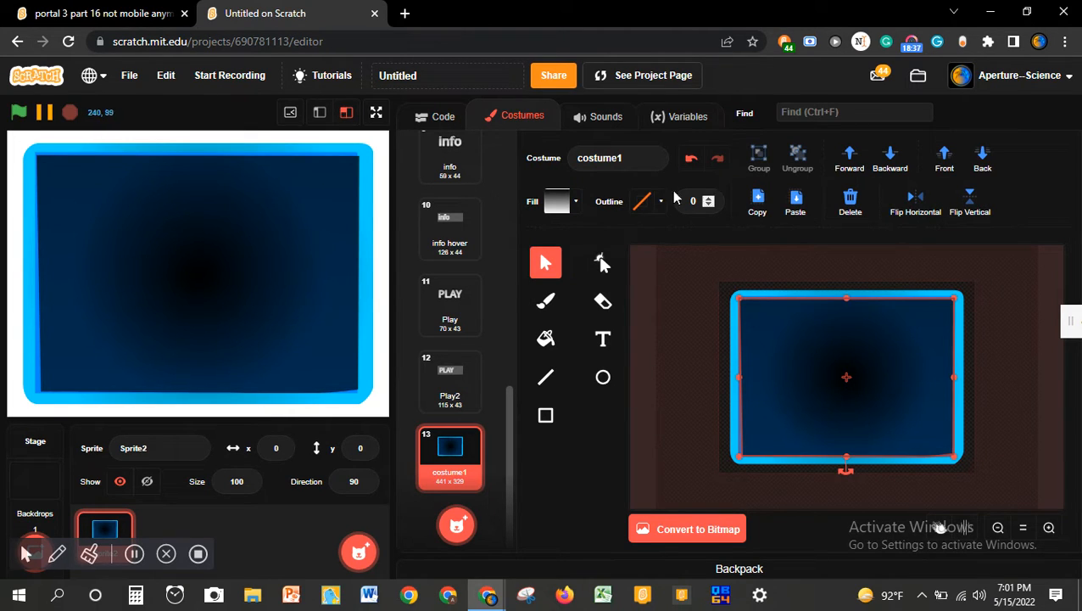
click(603, 264)
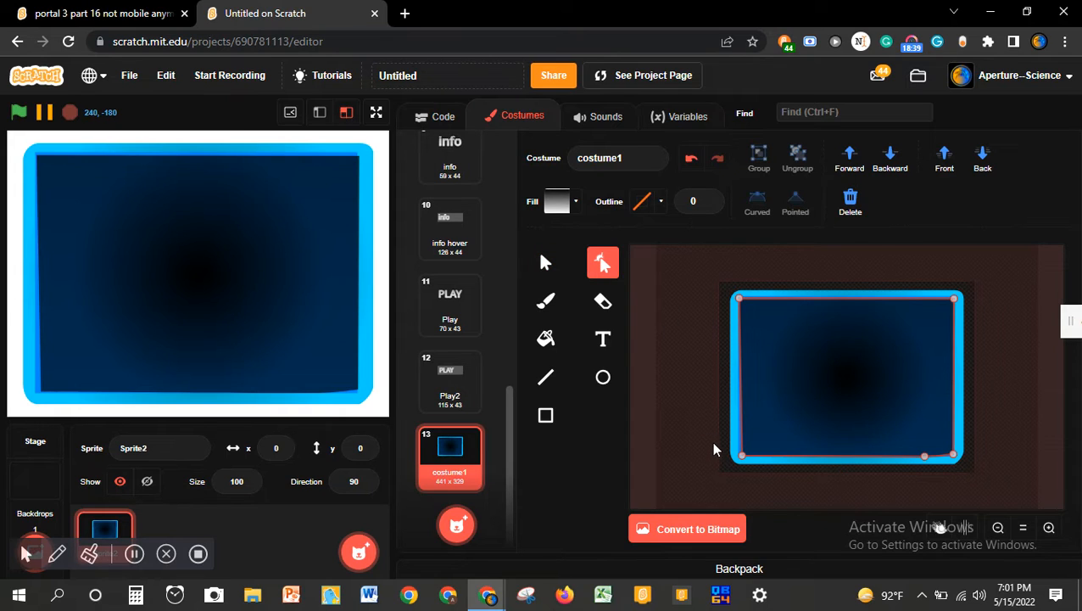
click(742, 456)
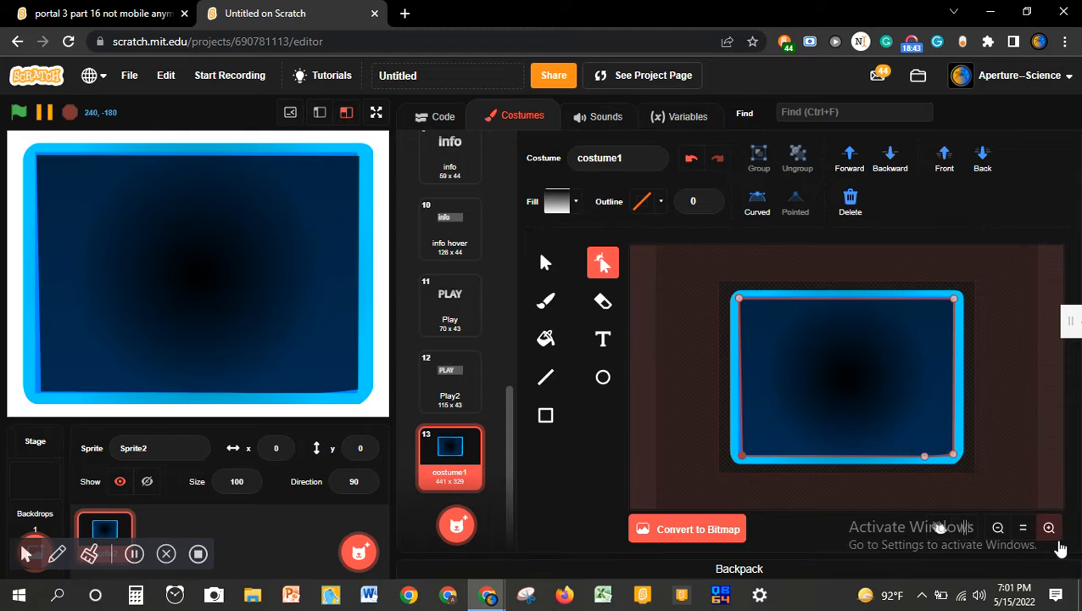
click(1057, 540)
click(1057, 540)
click(1057, 540)
scroll(840, 390, down, 3)
scroll(839, 389, left, 4)
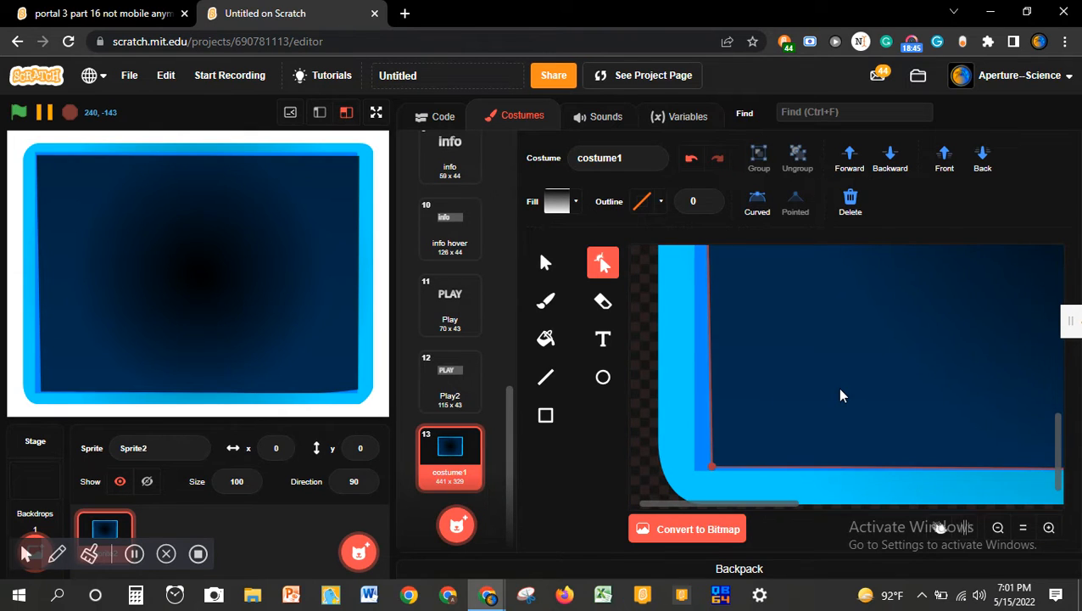
key(Right)
key(Right)
key(Right)
key(Right)
key(Right)
key(Right)
key(Right)
key(Right)
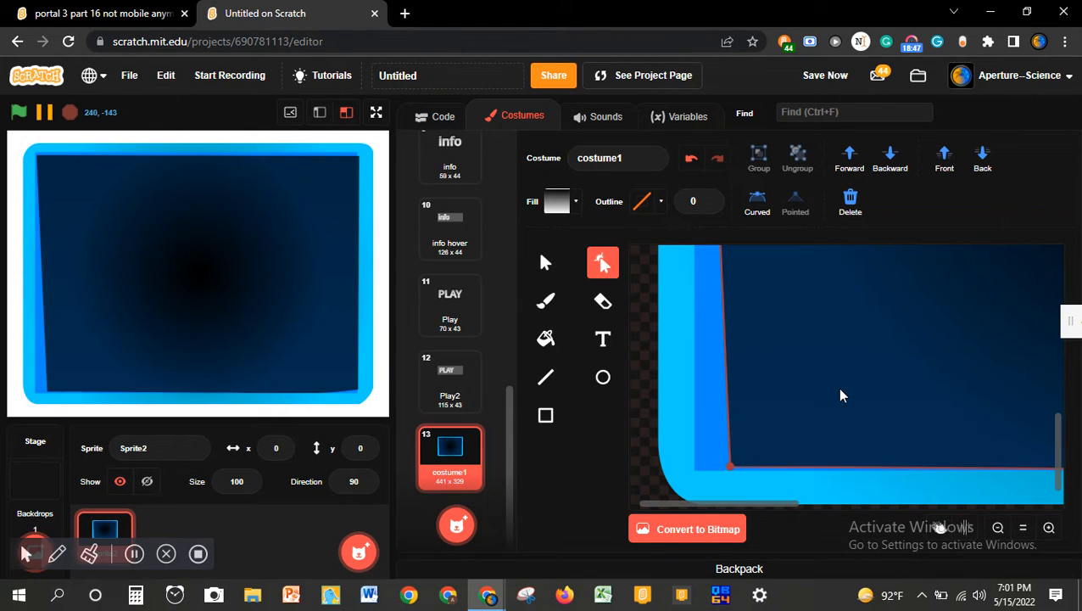
key(Left)
key(Left)
key(Left)
key(Left)
key(Left)
key(Left)
key(Left)
key(Left)
key(Left)
key(Left)
key(Left)
key(Left)
key(Left)
key(Left)
key(Down)
- Nudge the overlay's upper-left corner point up and outward to meet the frame's inner corner
scroll(710, 462, up, 5)
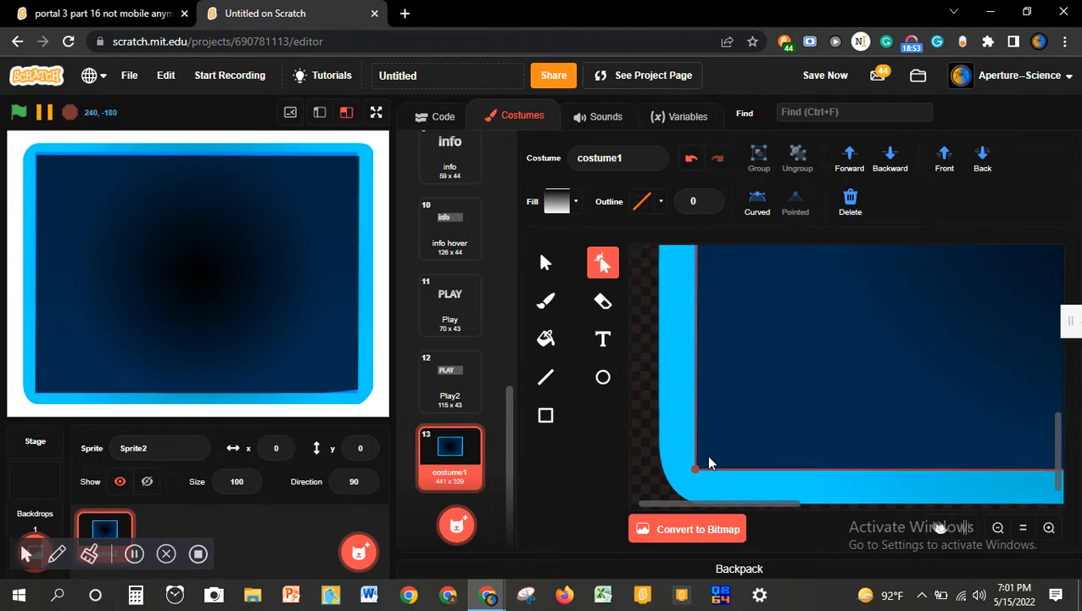
click(694, 317)
key(Up)
key(Up)
key(Up)
key(Left)
key(Left)
key(Left)
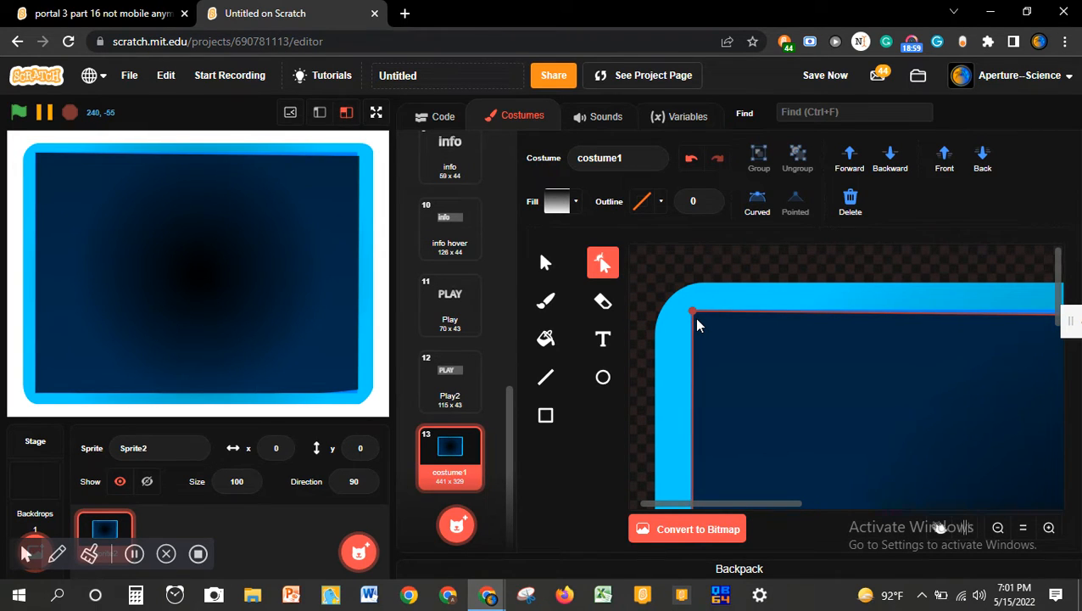
- Nudge the overlay's upper-right corner point inward and up to align it with the frame's inner corner
scroll(694, 317, right, 10)
click(974, 321)
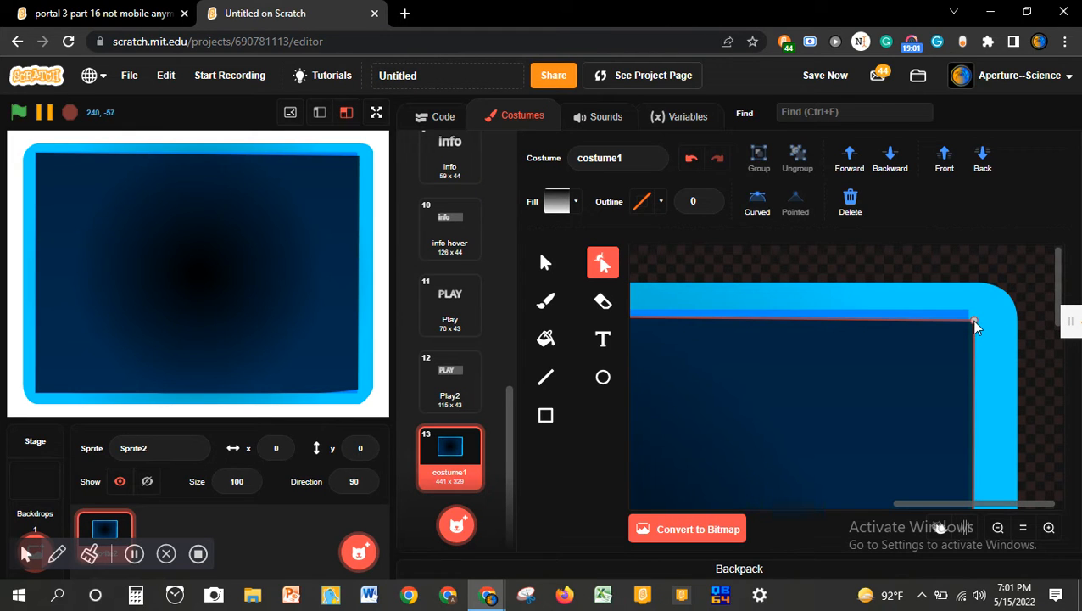
key(Left)
key(Left)
key(Left)
key(Left)
key(Left)
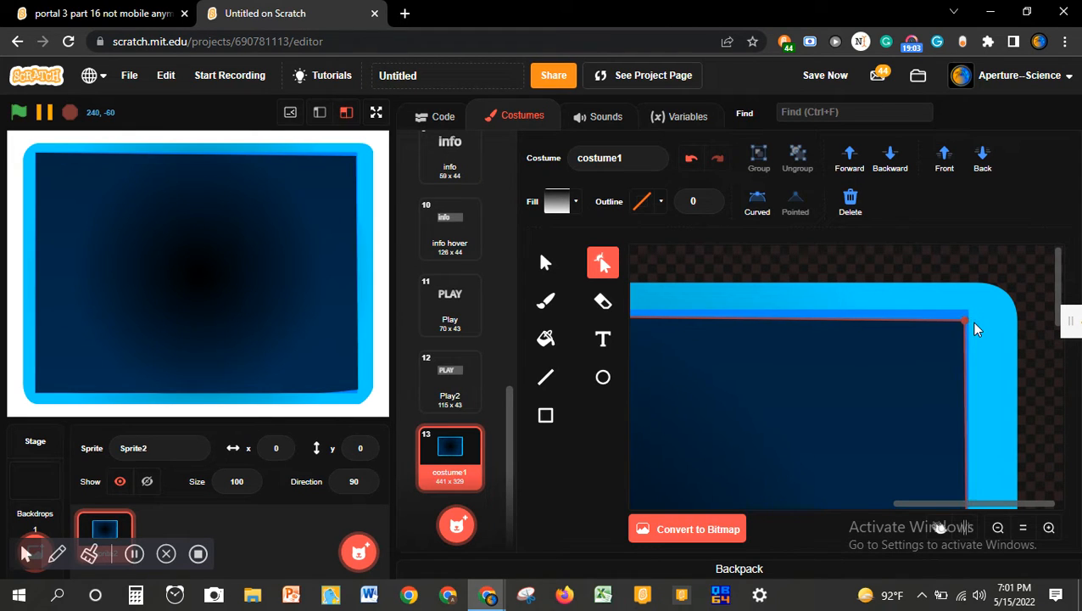
key(Up)
key(Up)
key(Up)
key(Up)
key(Up)
key(Up)
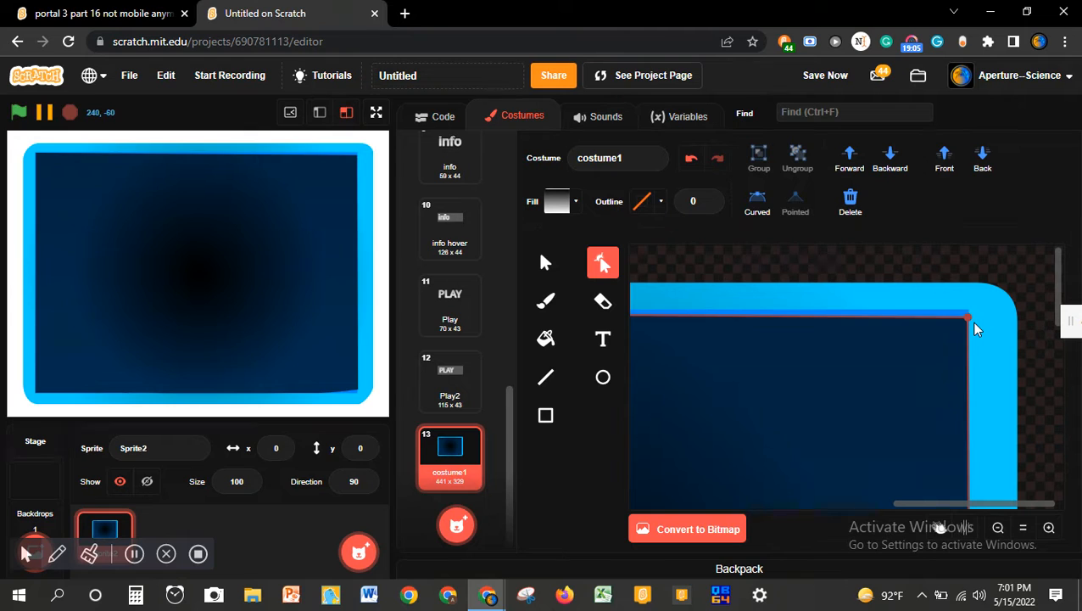
- Lower the overlay's lower-right corner point to close the gap along the frame's inner bottom edge, and deselect the point
scroll(975, 327, down, 5)
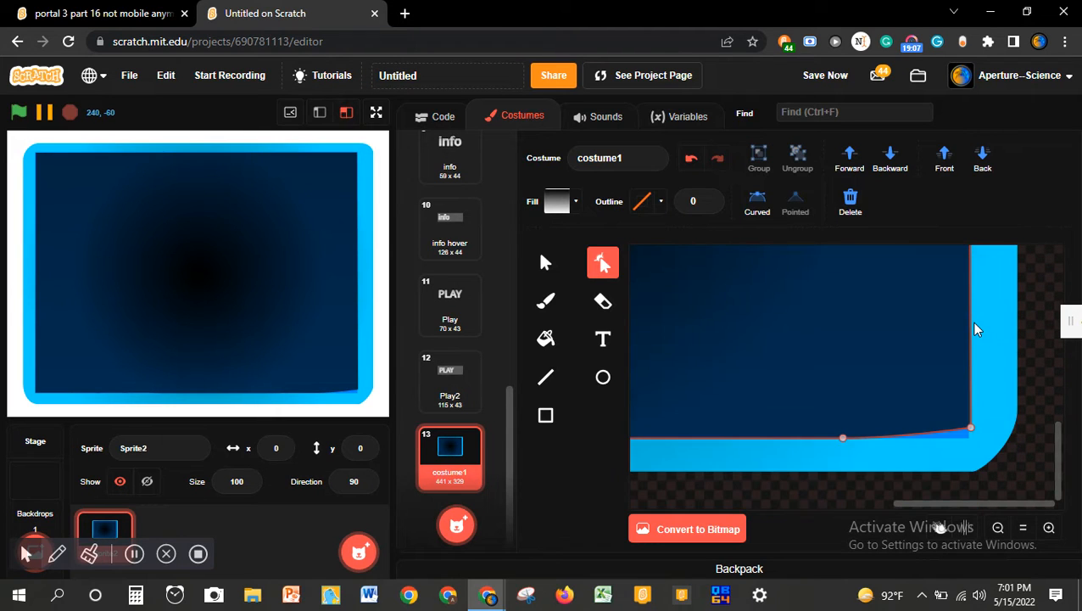
click(973, 430)
key(Down)
key(Down)
key(Down)
key(Down)
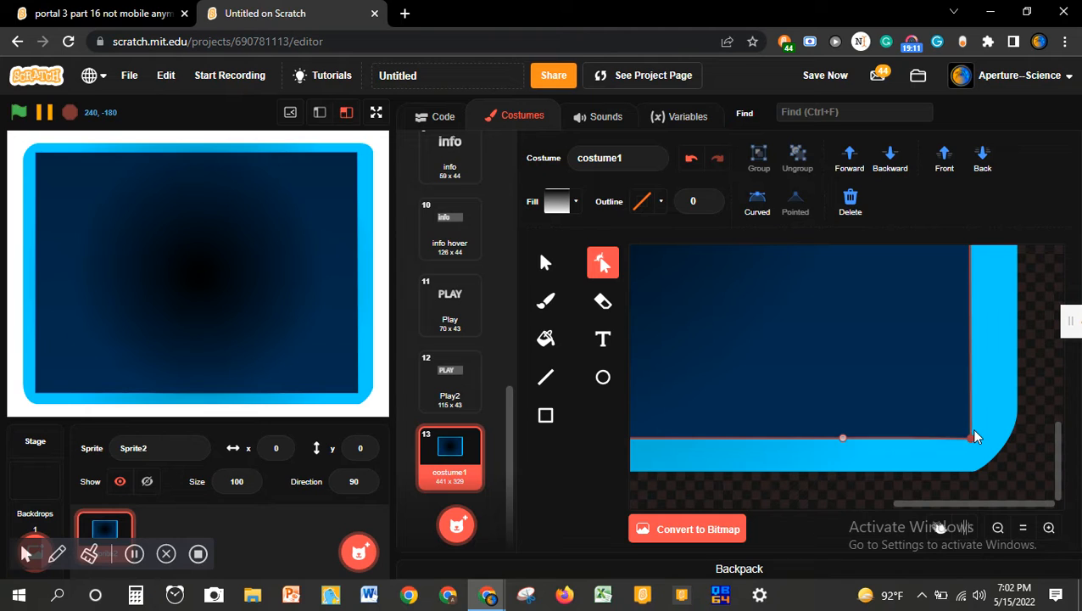
click(1022, 455)
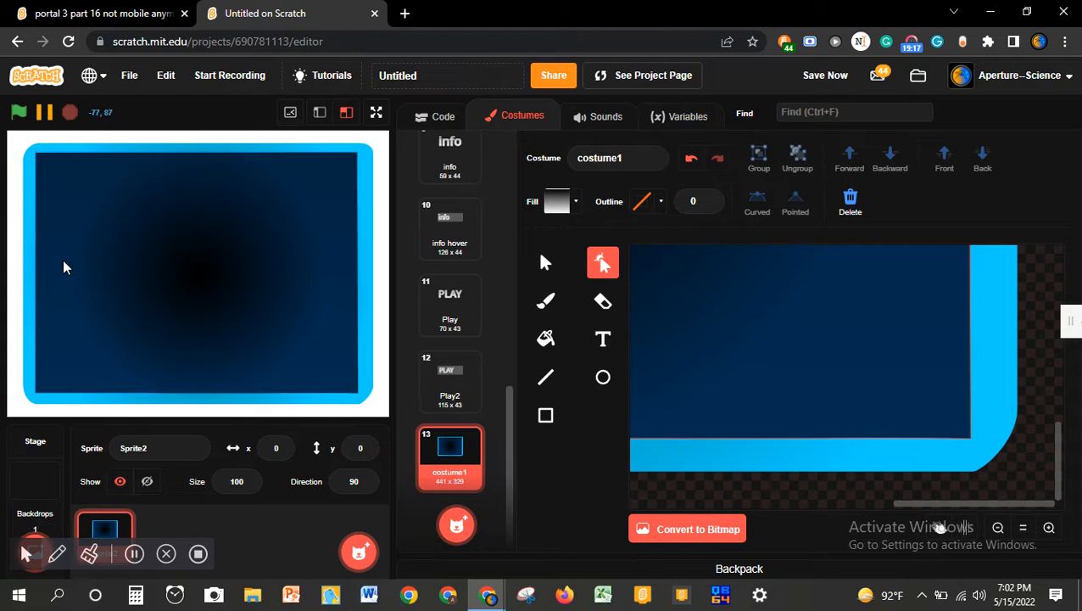
- Check the overlay's edges along the upper part of the frame and switch to the Text tool
scroll(827, 374, left, 5)
scroll(827, 375, up, 8)
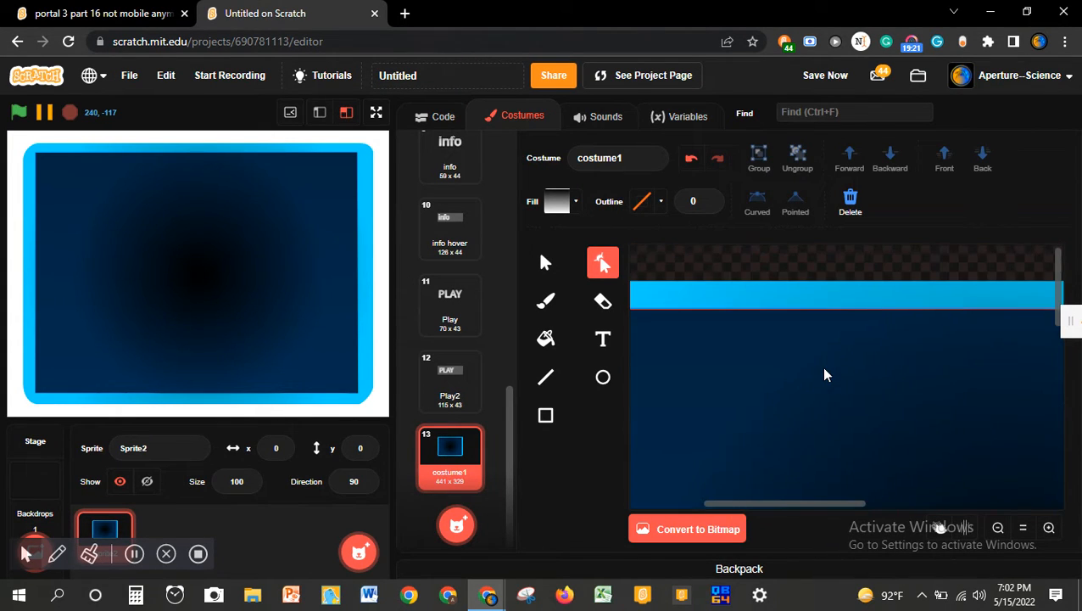
scroll(825, 369, down, 4)
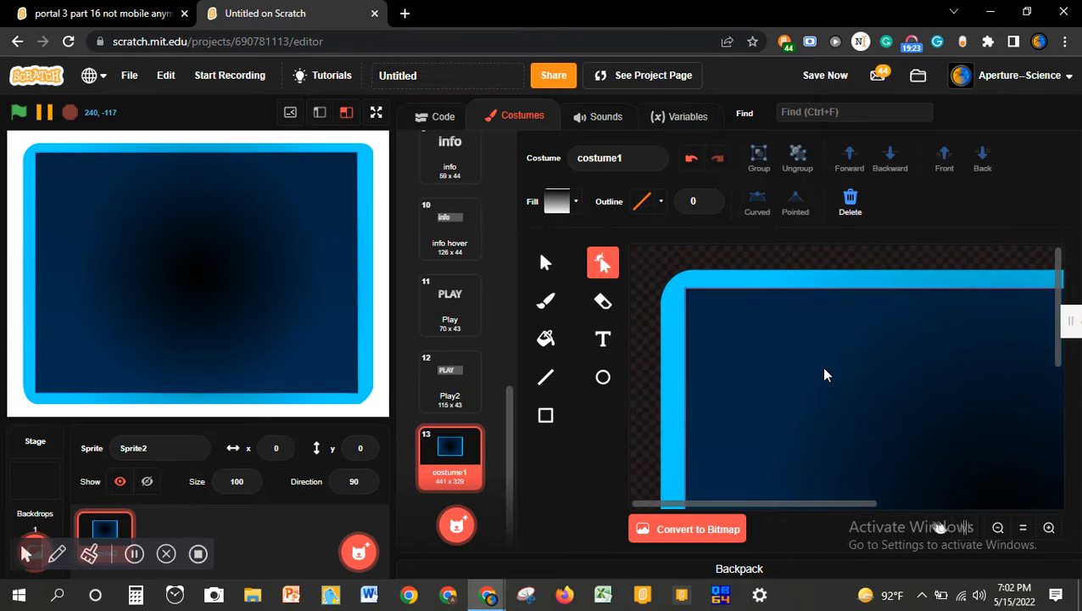
scroll(824, 375, down, 2)
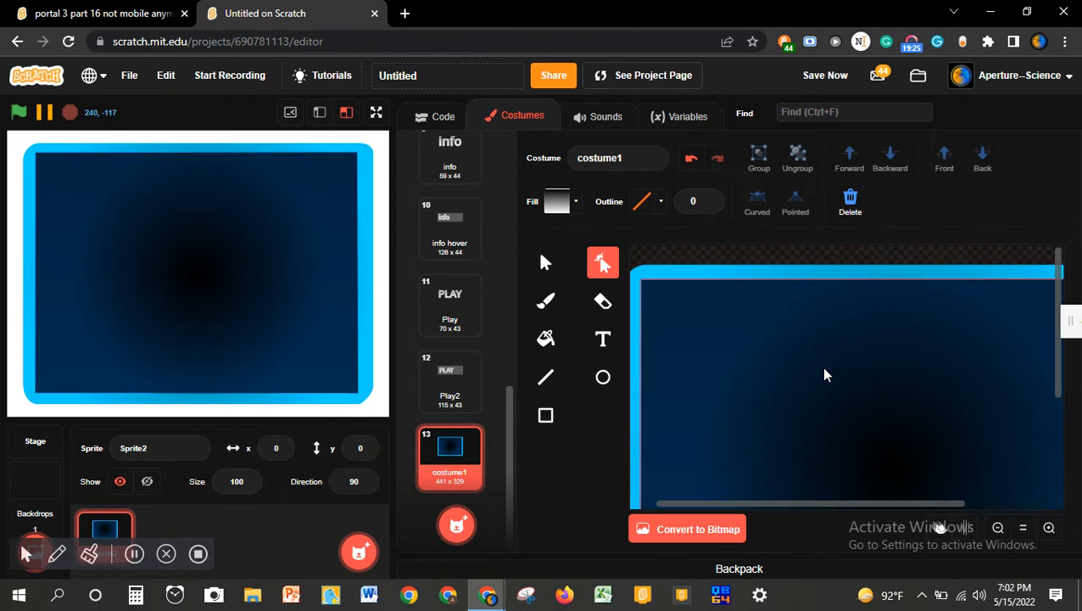
click(559, 346)
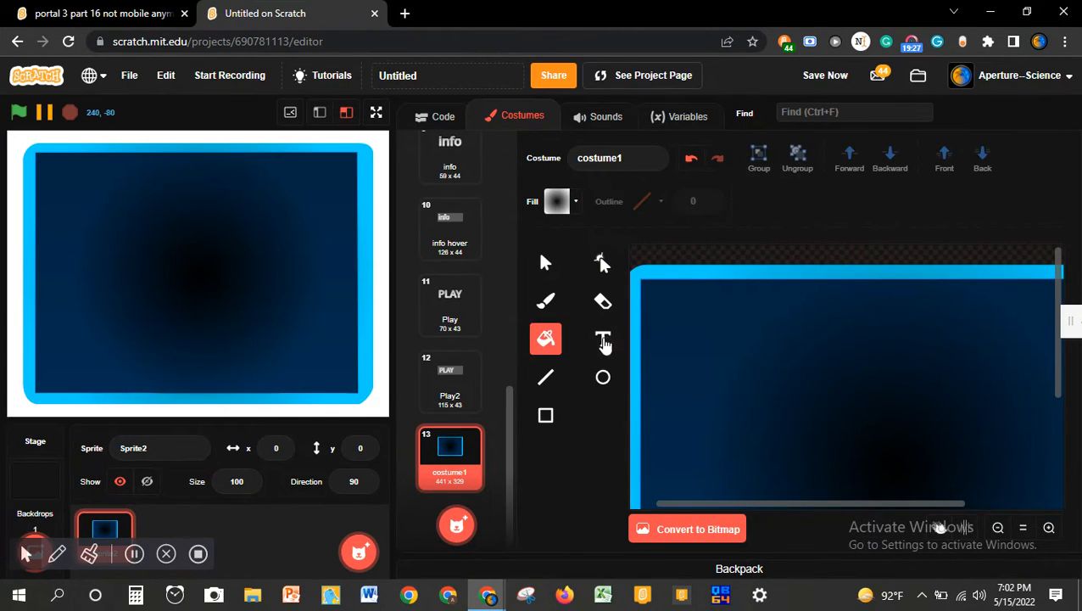
click(604, 339)
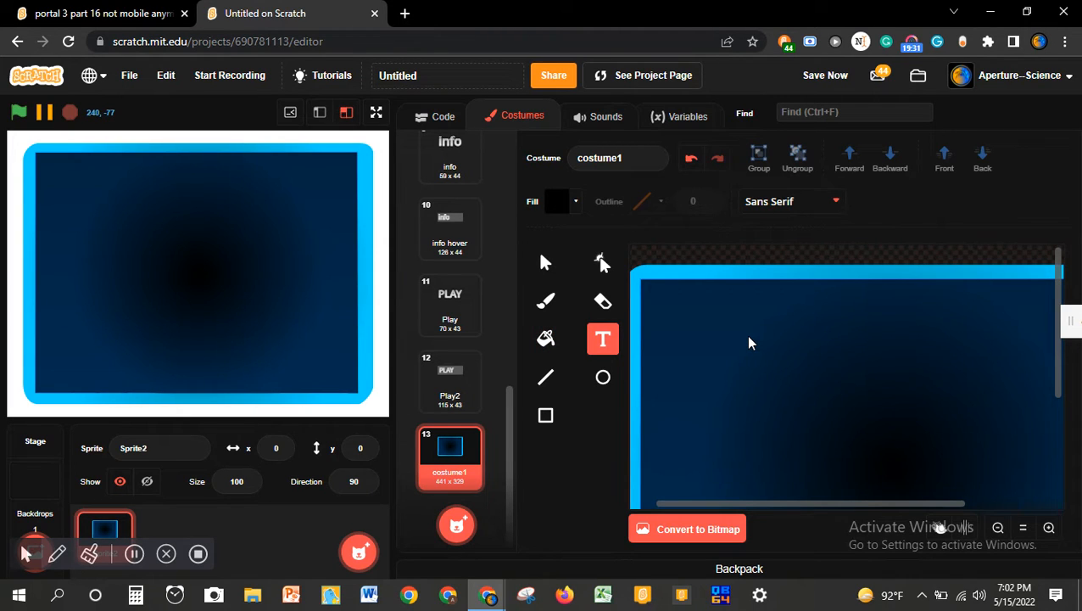
scroll(749, 343, left, 1)
scroll(749, 343, right, 4)
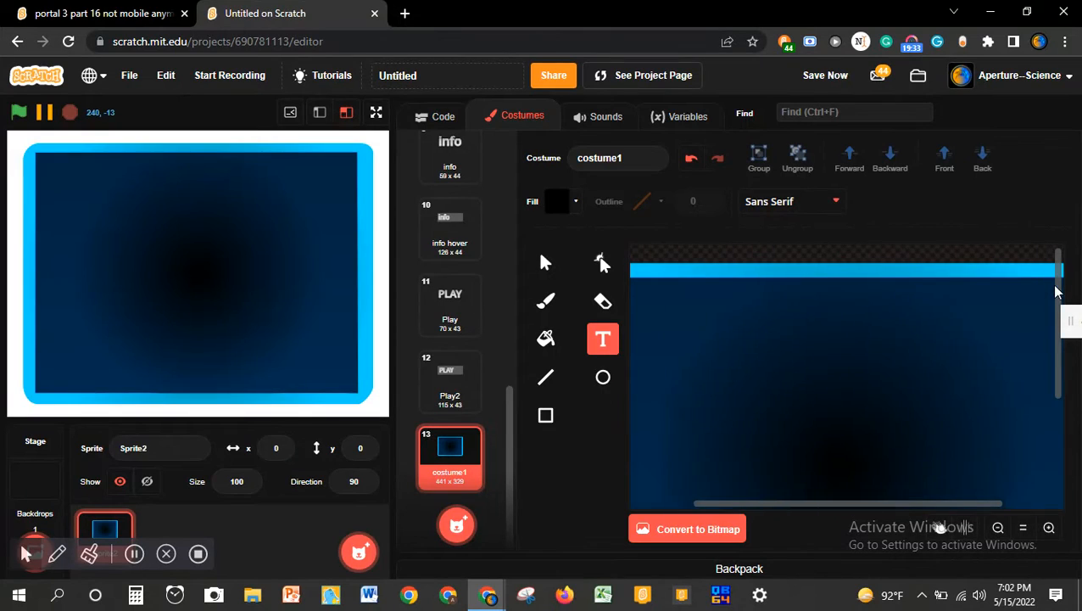
- Rename the costume as "controls screen"
click(632, 158)
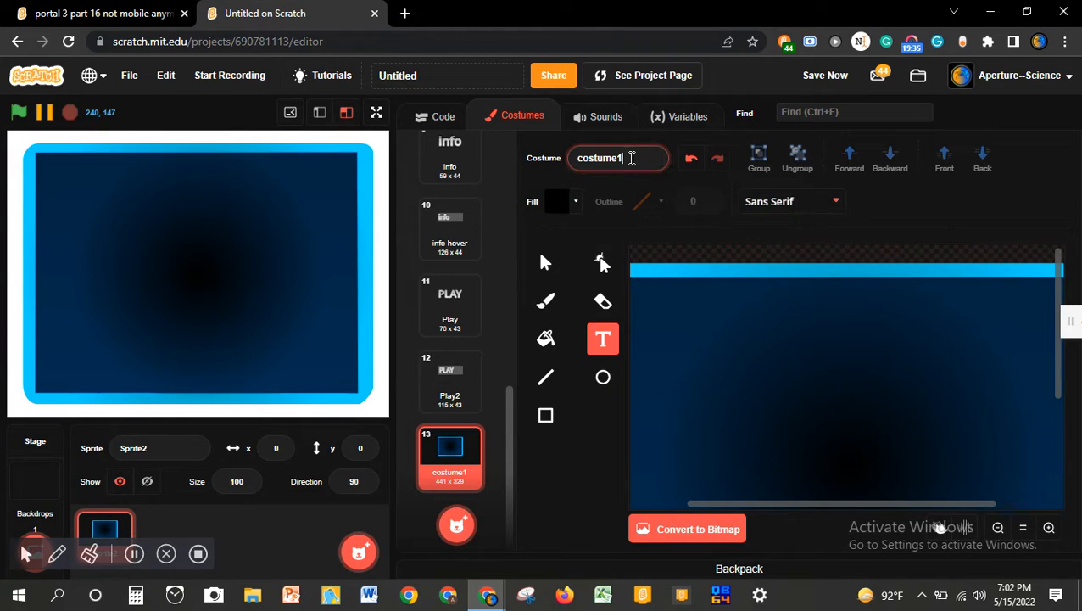
double_click(632, 158)
key(BackSpace)
text(cont)
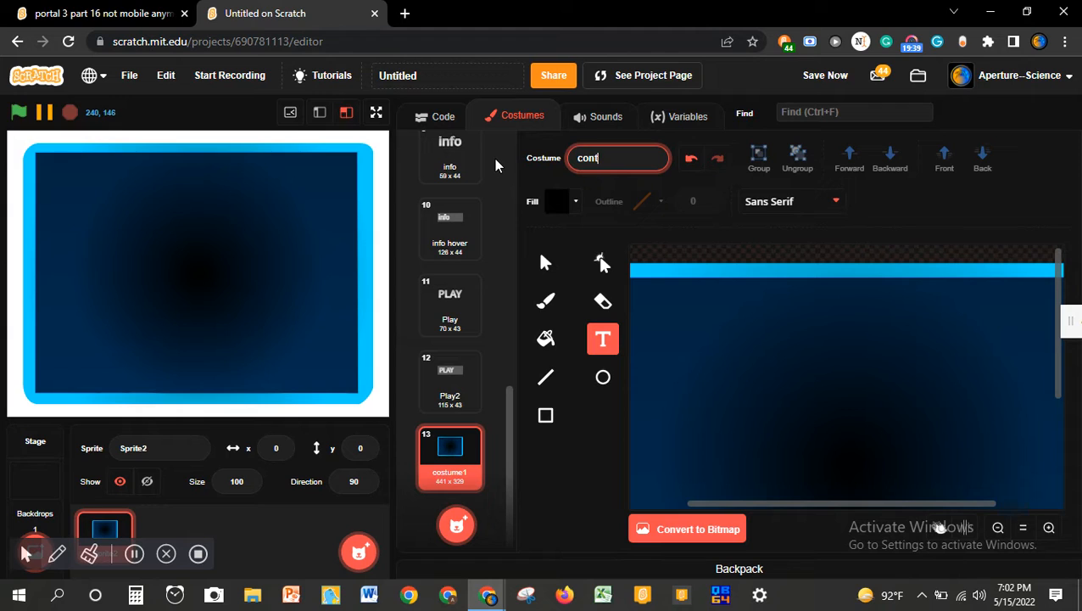
text(roles screen)
right_click(606, 166)
click(621, 178)
click(925, 222)
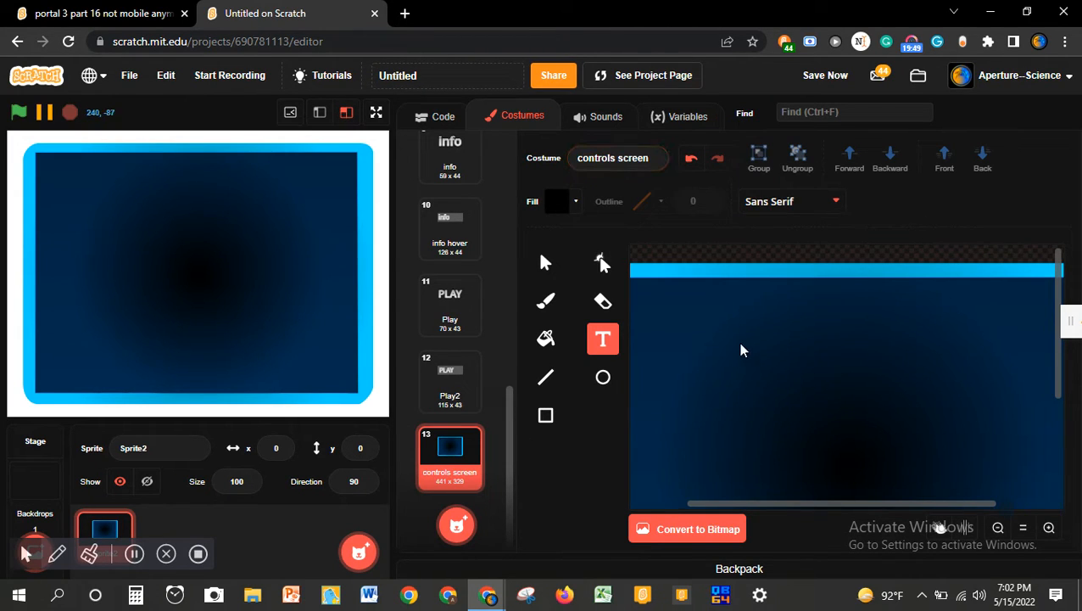
click(617, 161)
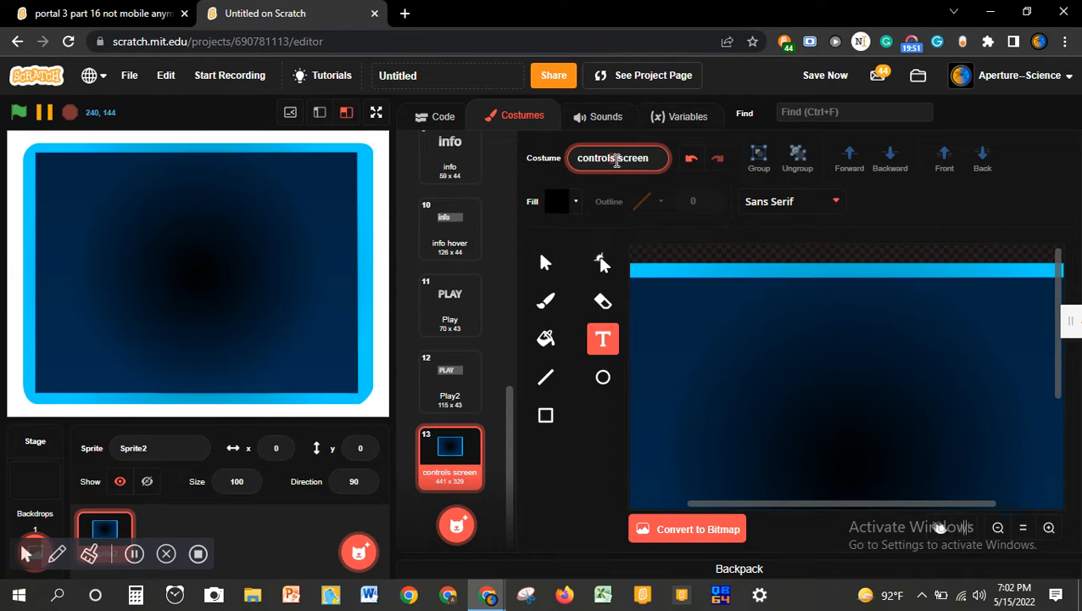
click(943, 221)
- Set the text fill by sampling the light blue of the frame and shifting its color value to 57.1
click(562, 204)
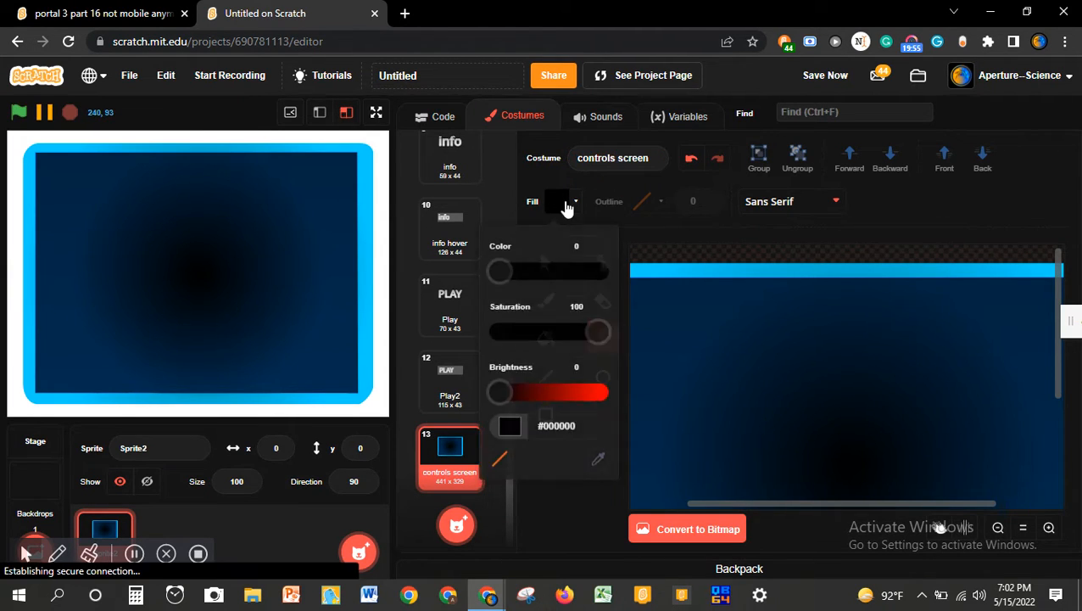
click(598, 458)
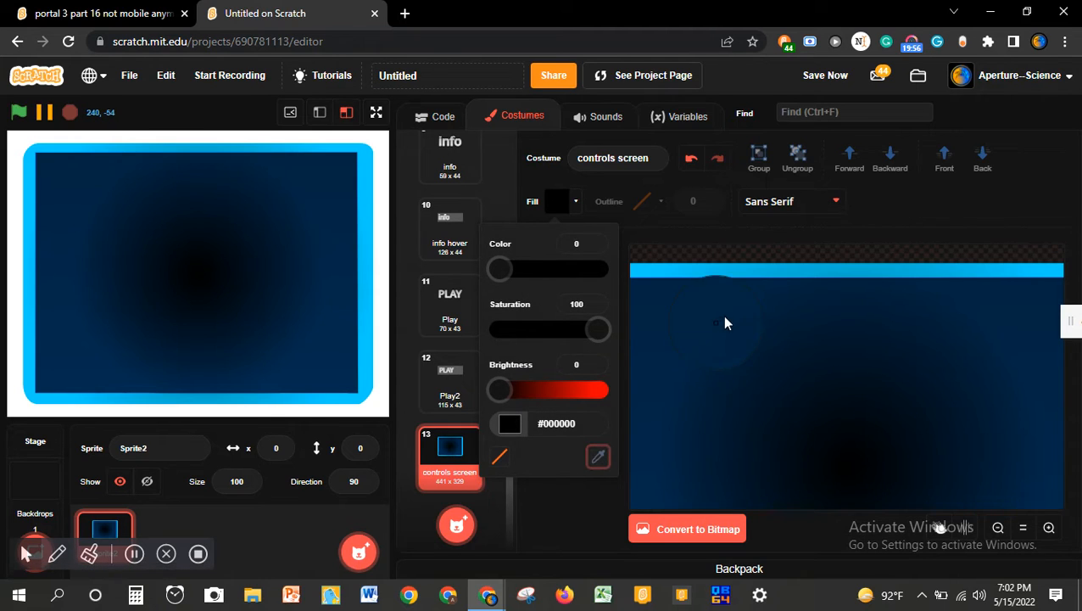
click(759, 273)
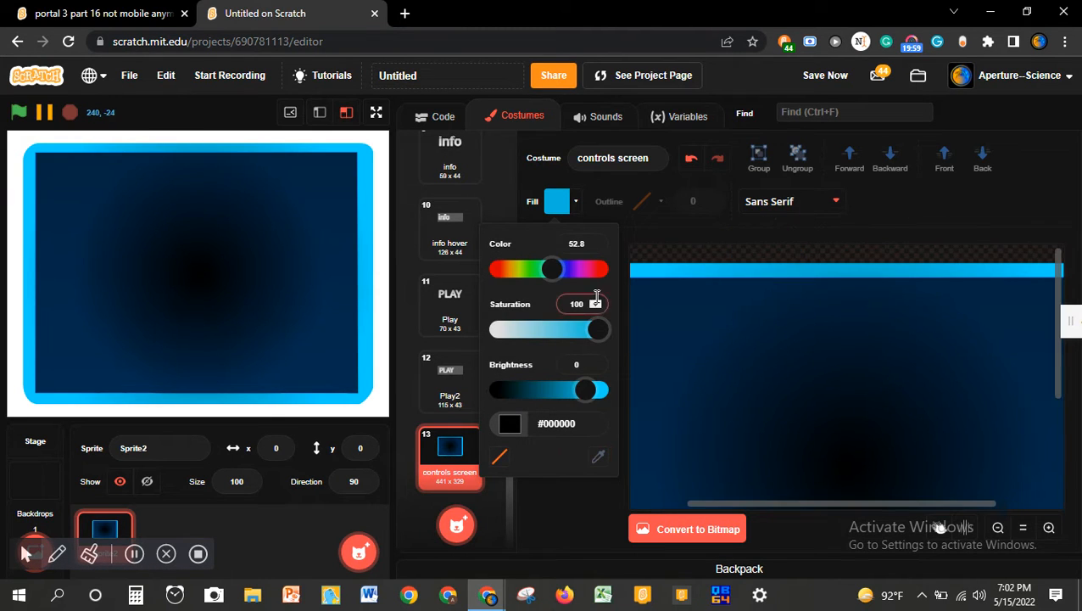
click(565, 269)
drag(566, 270, 556, 270)
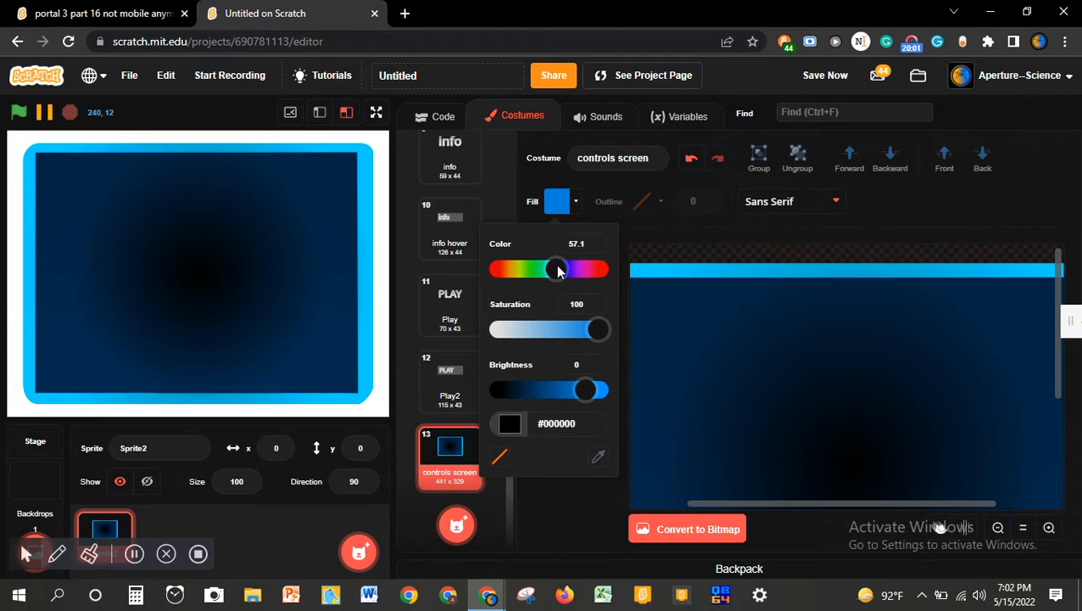
- Add a "controls" heading near the panel's upper edge, enlarged to about double size and centered horizontally
click(735, 331)
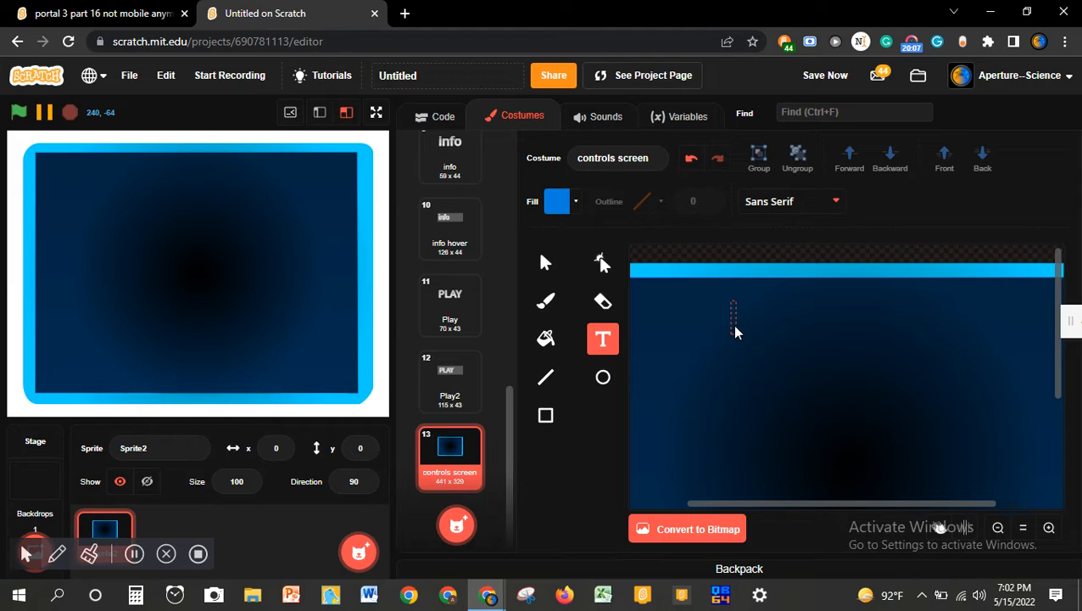
text(controls)
click(900, 406)
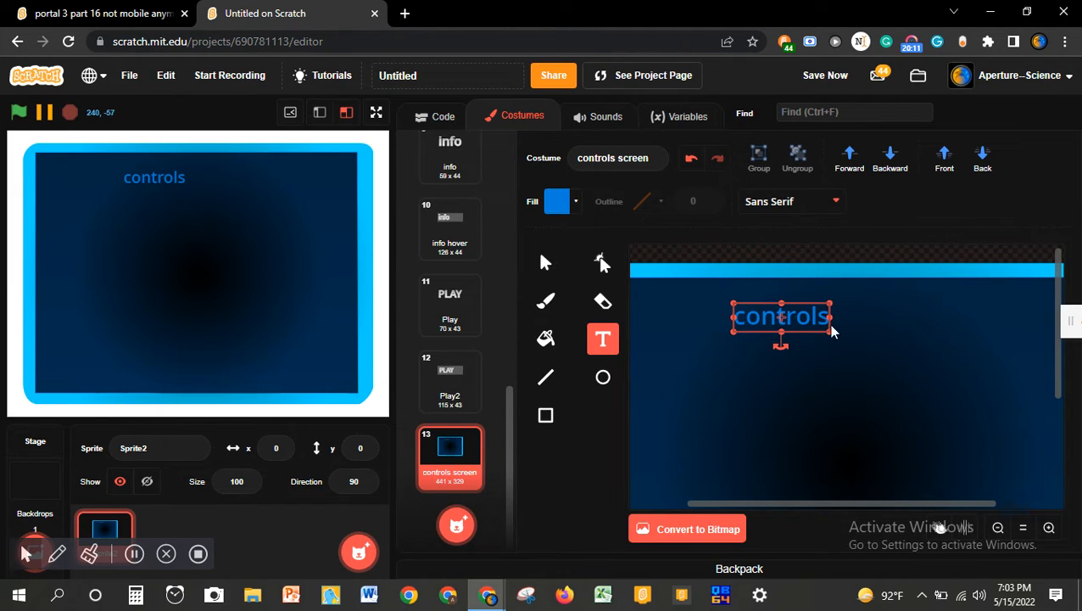
drag(830, 331, 890, 363)
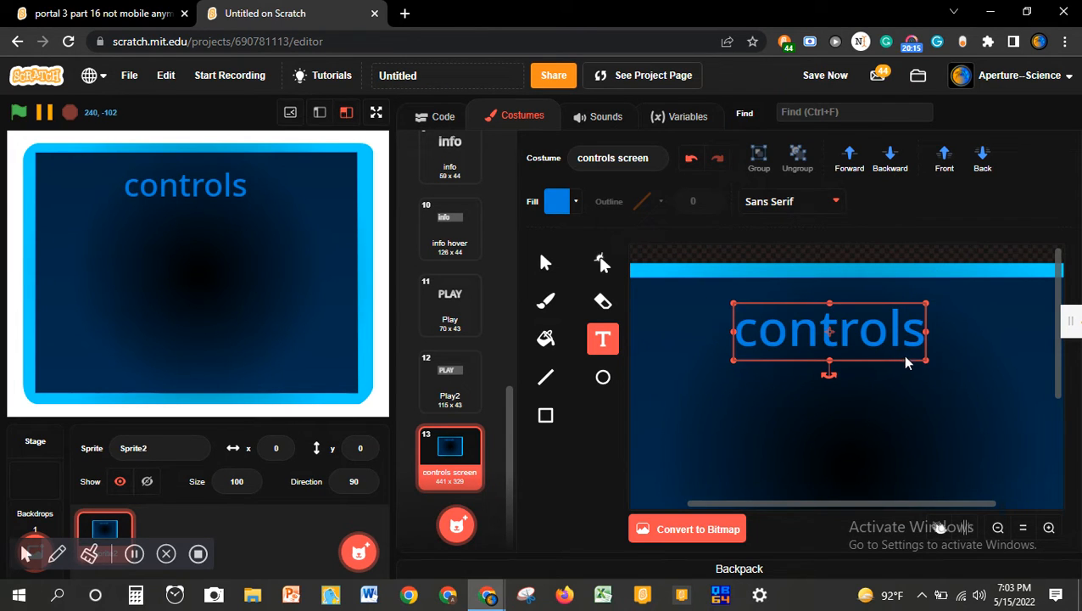
drag(916, 346, 934, 339)
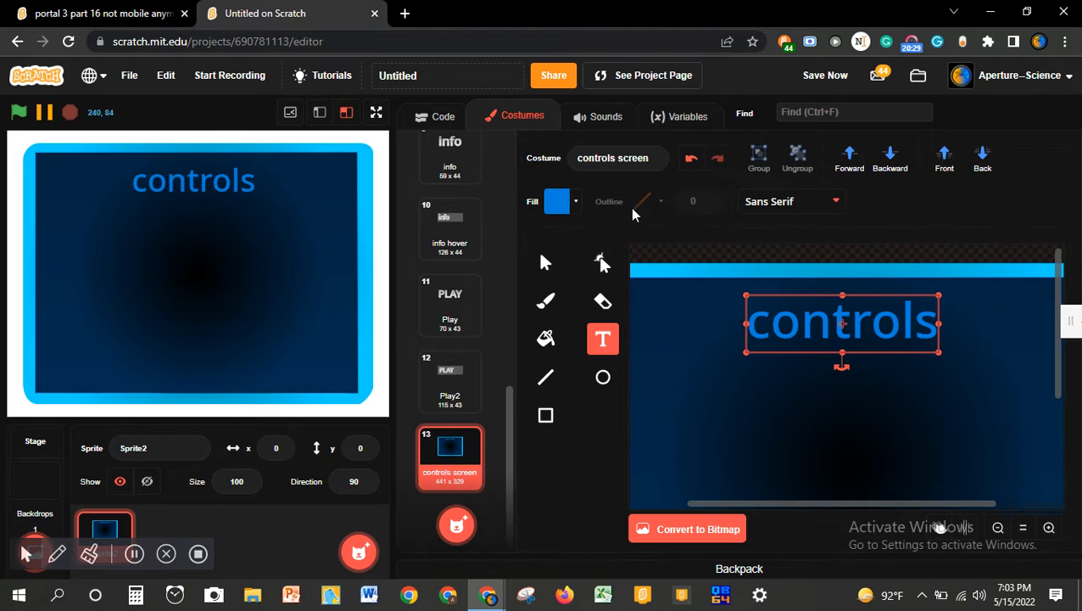
- Paste a duplicate of the "controls" heading, align it over the original, and try a black outline of width 6 on it
key(ctrl+v)
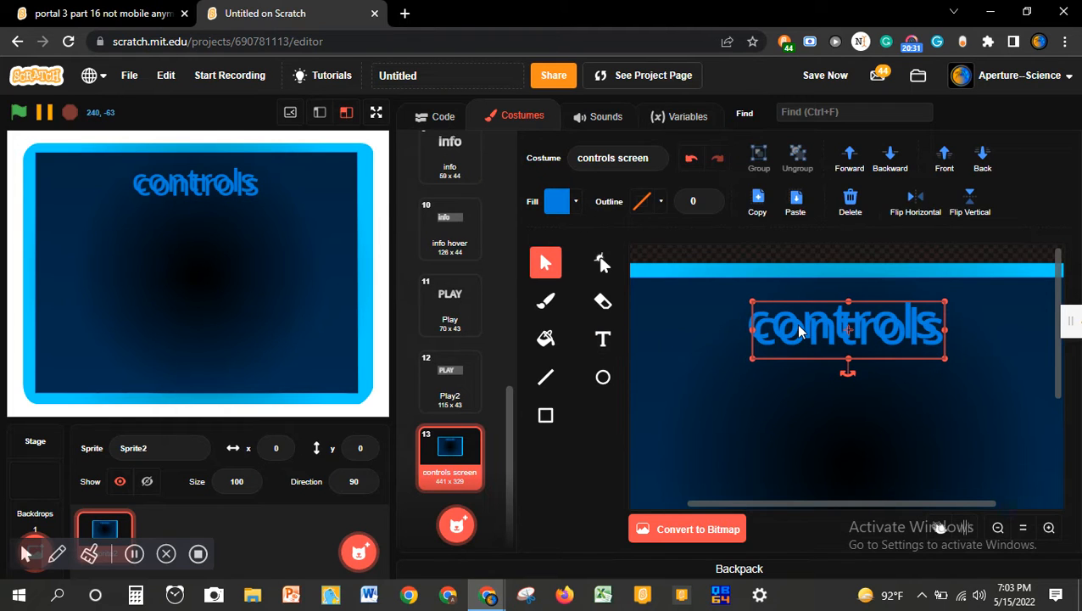
drag(804, 332, 794, 319)
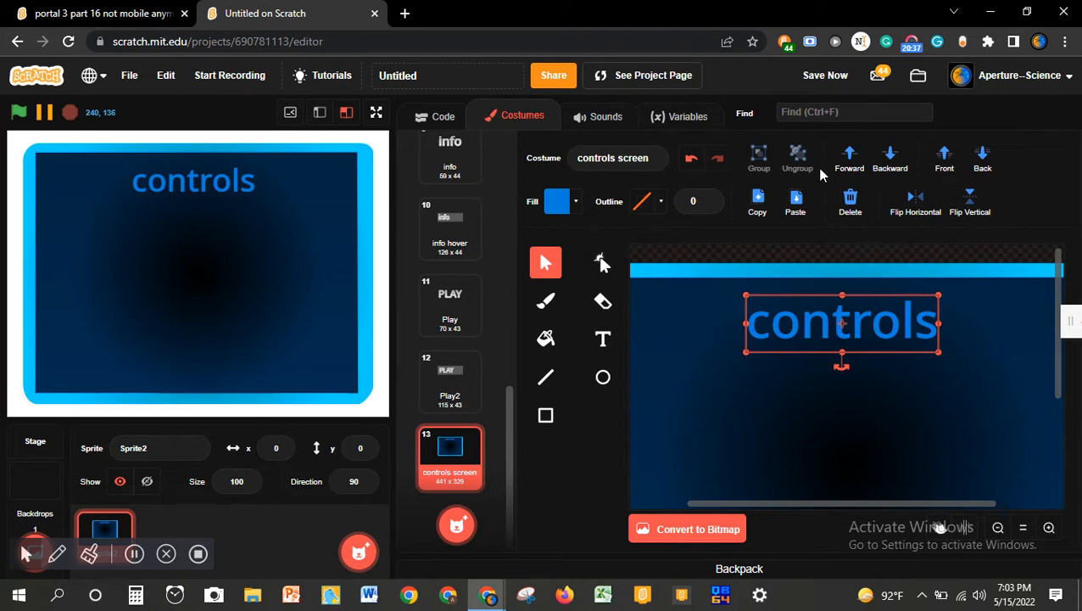
click(708, 201)
click(708, 201)
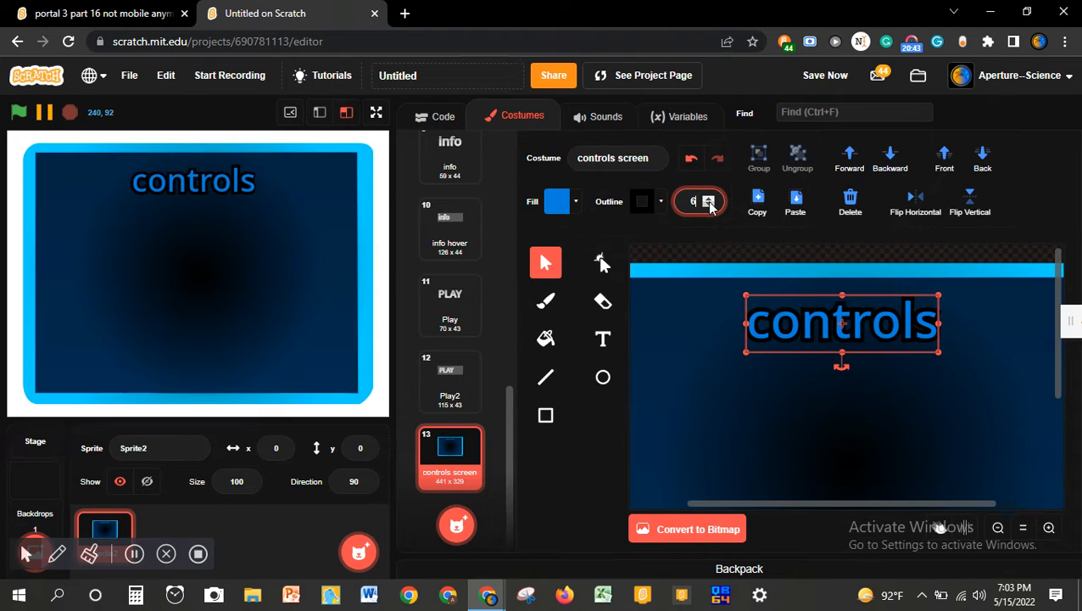
click(710, 206)
click(837, 327)
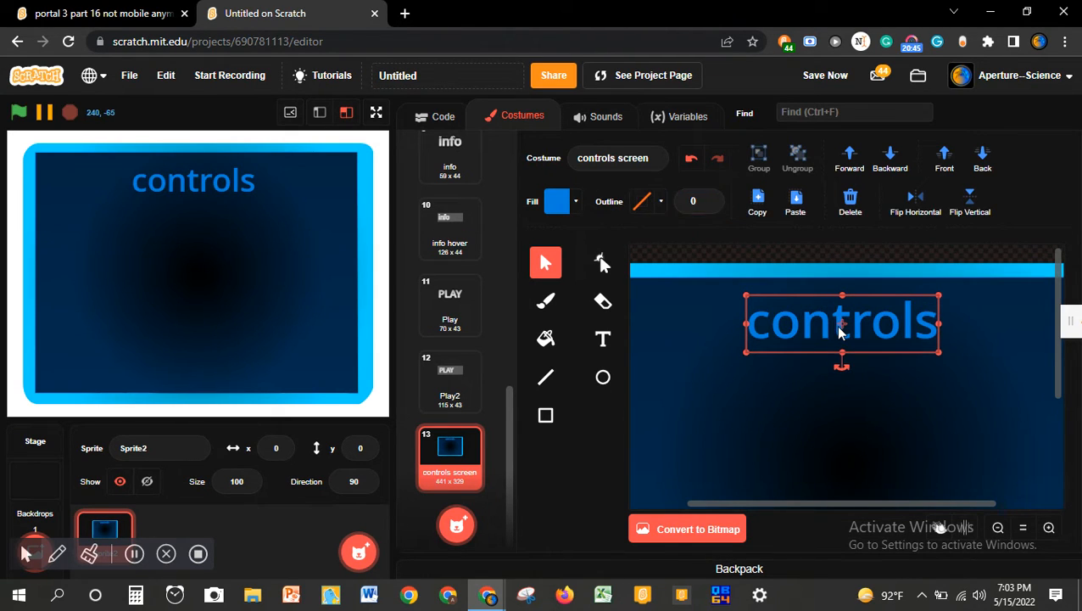
- Try black outline widths from 1 to 4 on the heading, stepping back through the changes to width 2
click(709, 200)
click(709, 200)
click(709, 200)
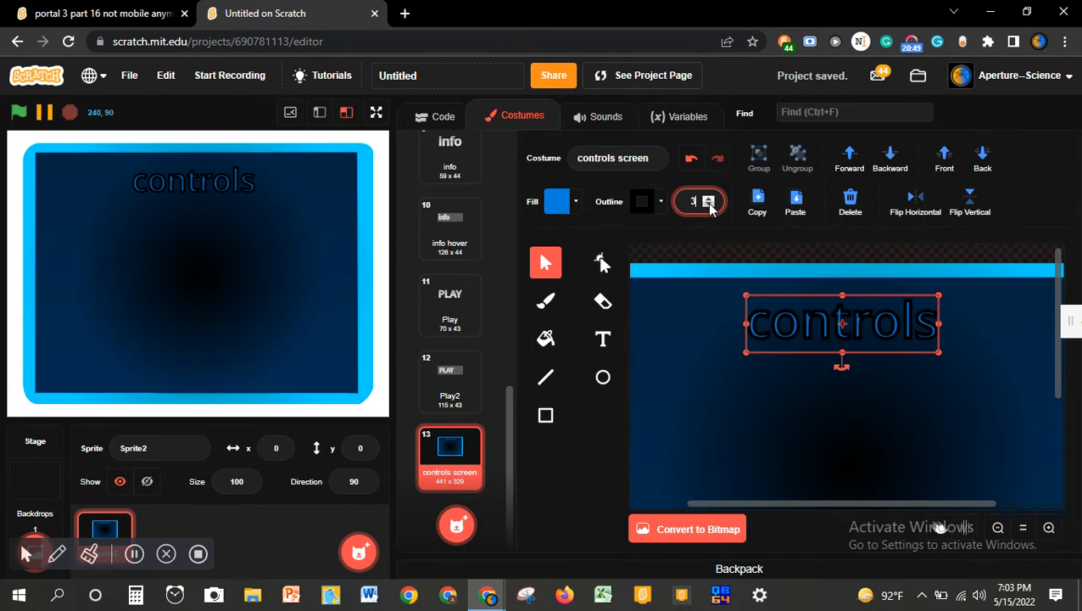
click(691, 160)
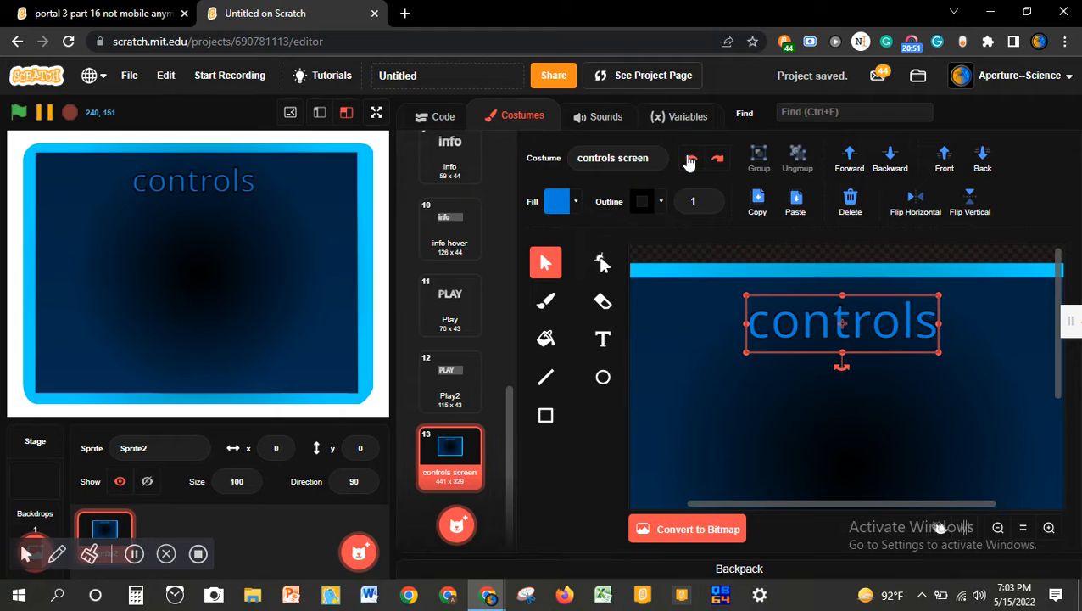
click(691, 159)
click(718, 160)
click(718, 160)
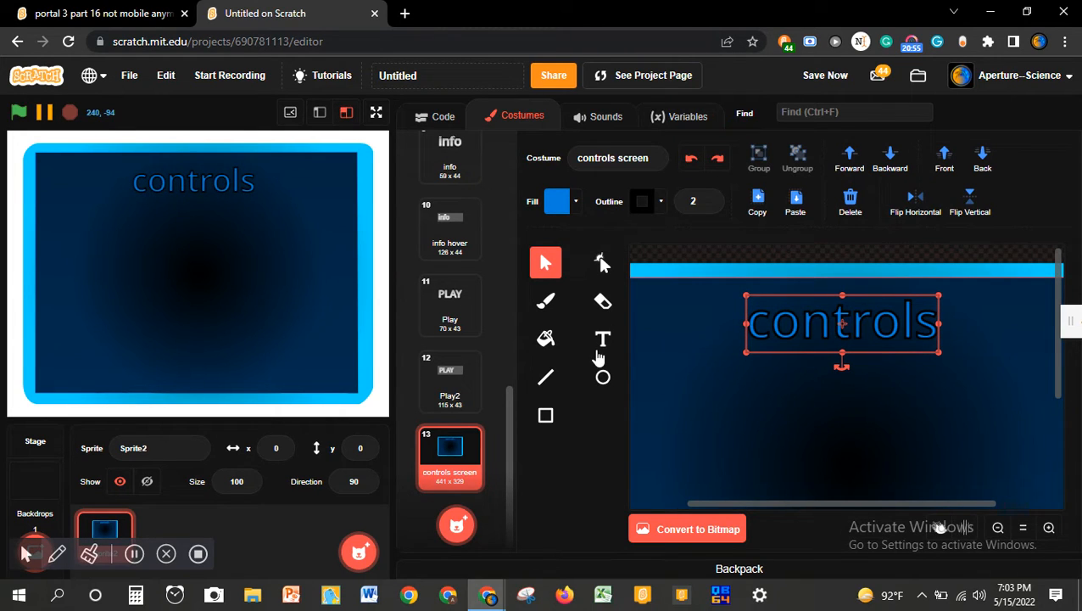
click(709, 198)
click(710, 197)
click(710, 204)
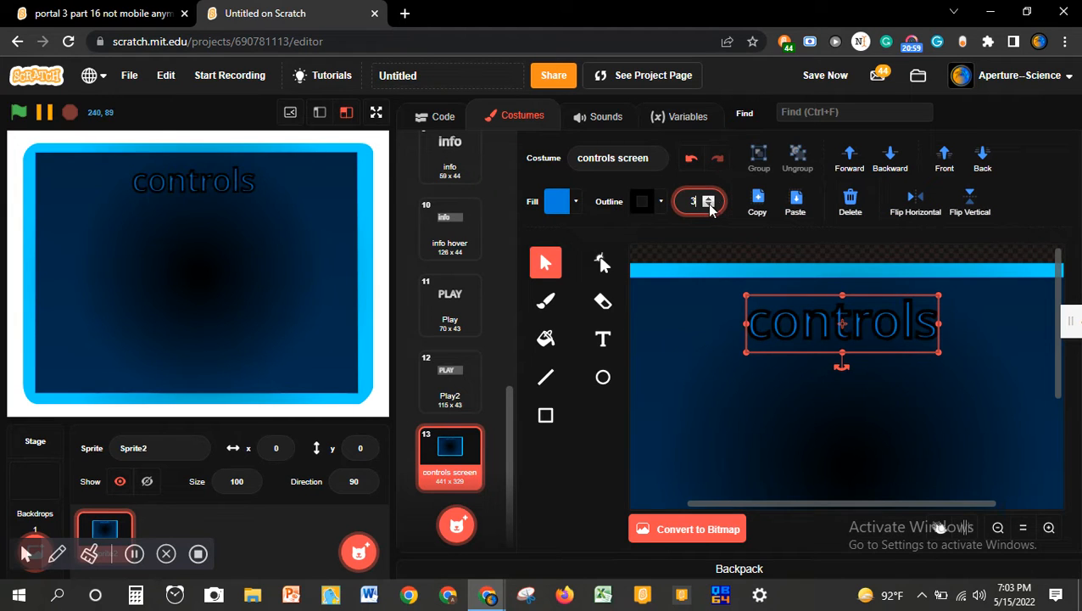
click(687, 160)
click(687, 160)
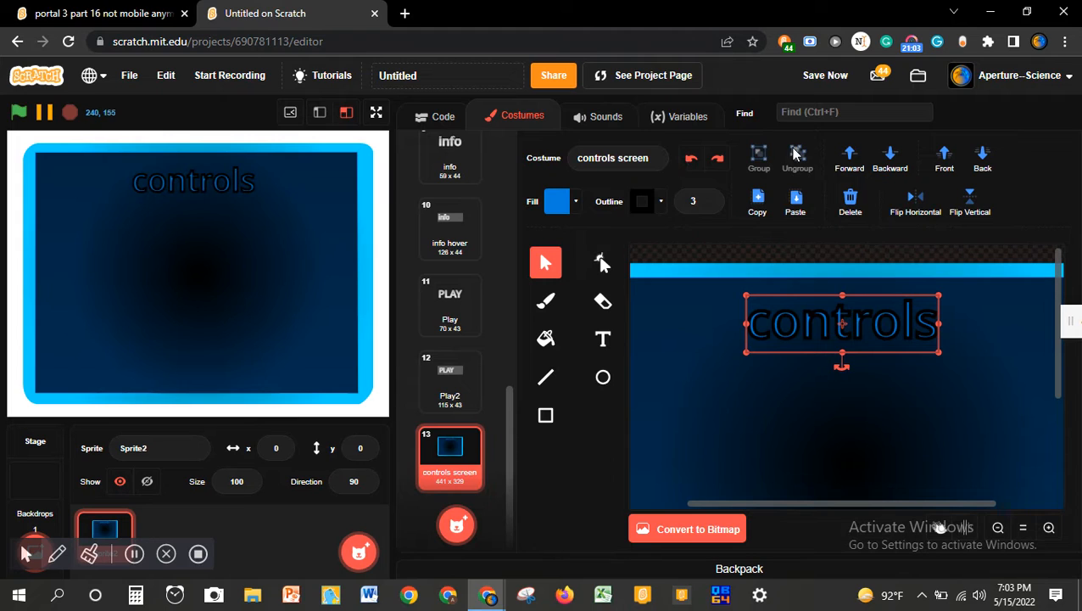
click(709, 199)
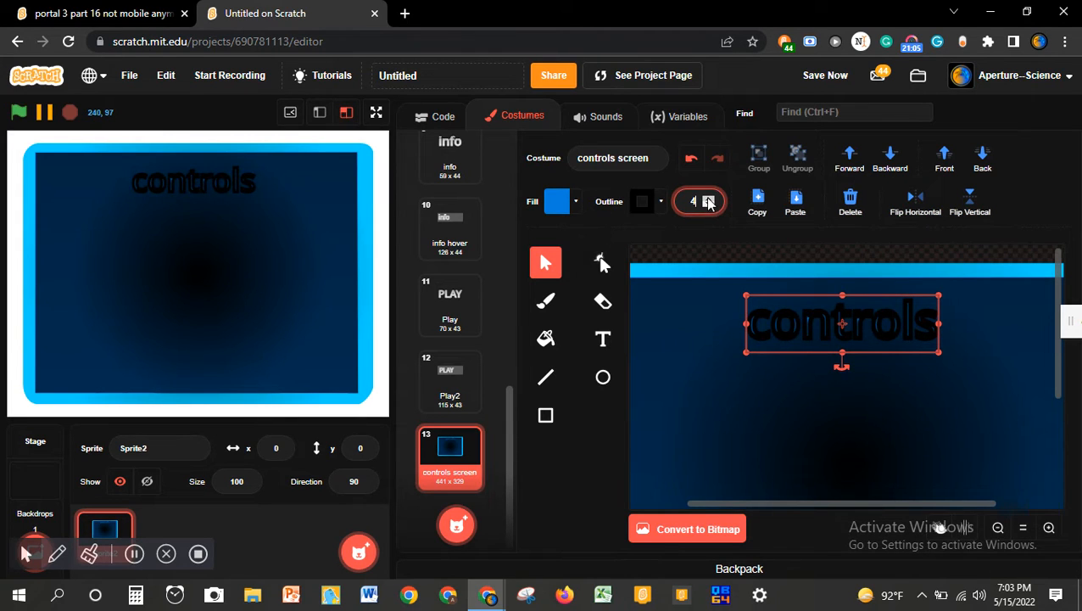
click(711, 206)
click(692, 161)
click(692, 161)
click(692, 161)
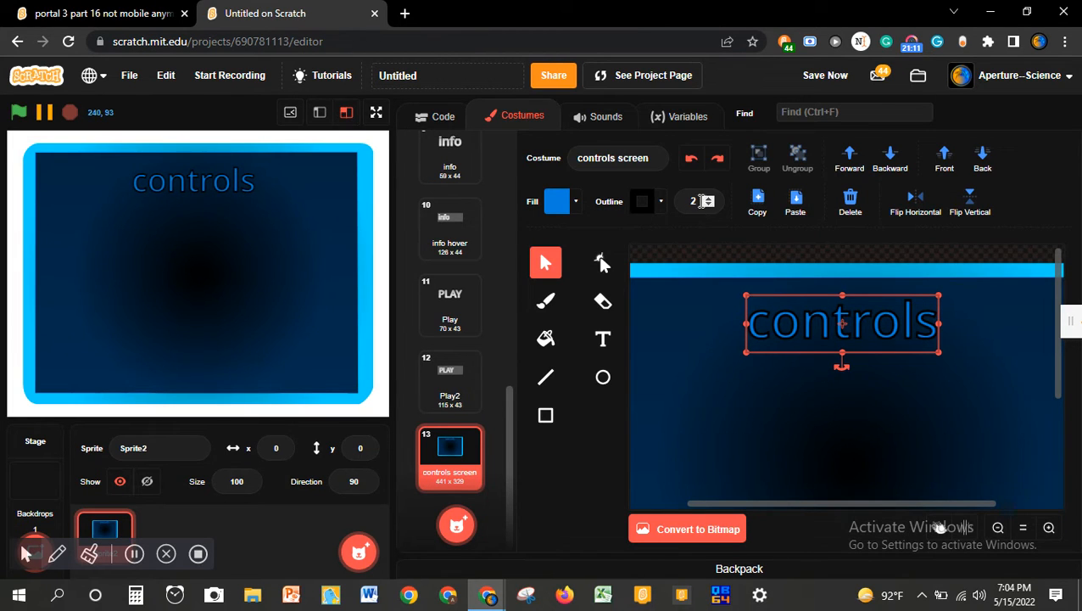
- Reset the heading's outline width to 0, leaving the heading selected
click(709, 197)
click(708, 198)
click(712, 207)
click(712, 207)
click(711, 206)
click(712, 207)
click(822, 321)
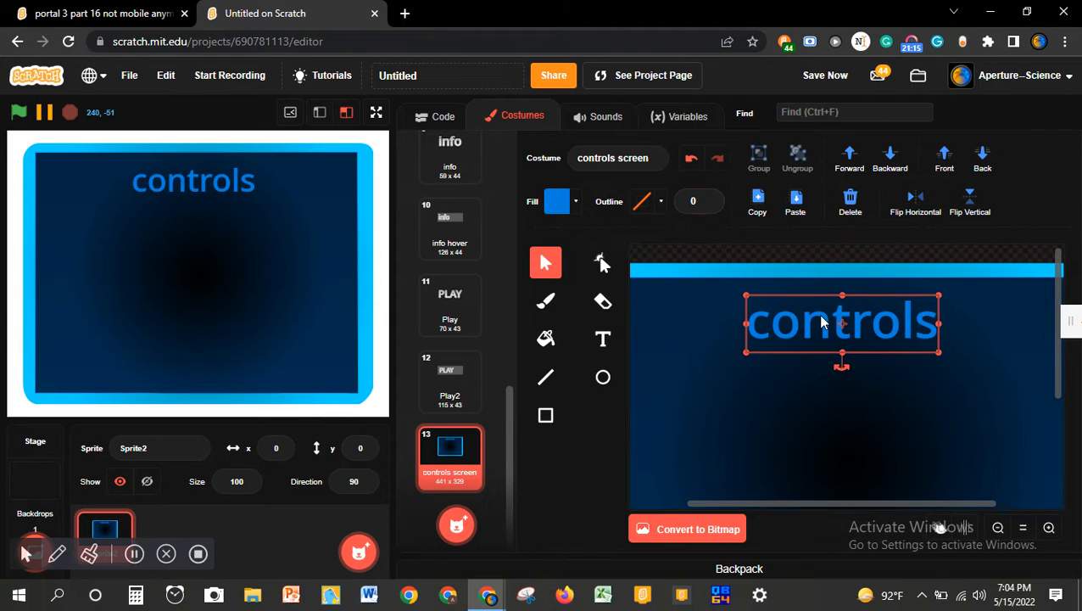
- Paste a duplicate of the heading, align it exactly over the original, and send it one level backward
key(ctrl+v)
drag(833, 325, 825, 318)
click(897, 161)
- Give the duplicate heading behind the original a black outline of width 7
click(710, 198)
click(709, 198)
click(709, 199)
click(709, 198)
click(709, 199)
click(709, 199)
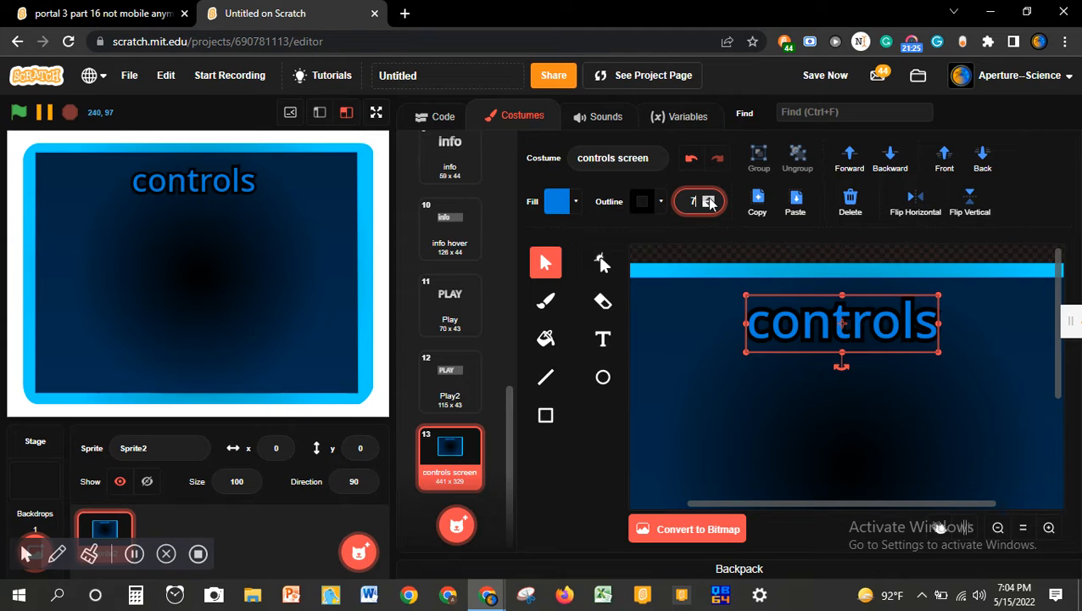
- Recolor the duplicate's outline gray with saturation 0 and brightness 44.4, and set its width to 4
click(643, 202)
drag(590, 426, 622, 420)
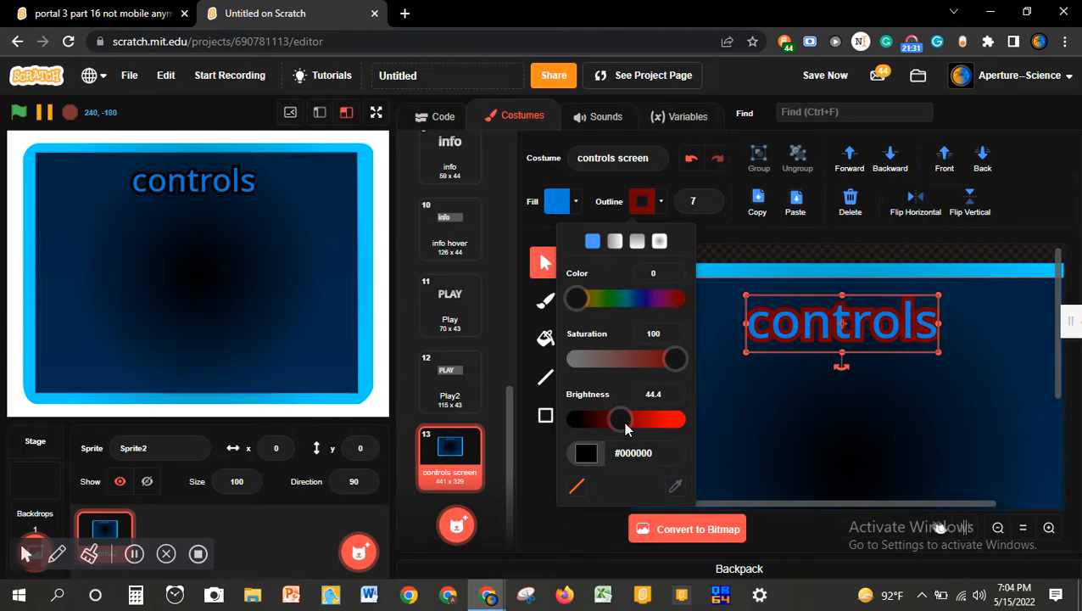
drag(673, 358, 575, 359)
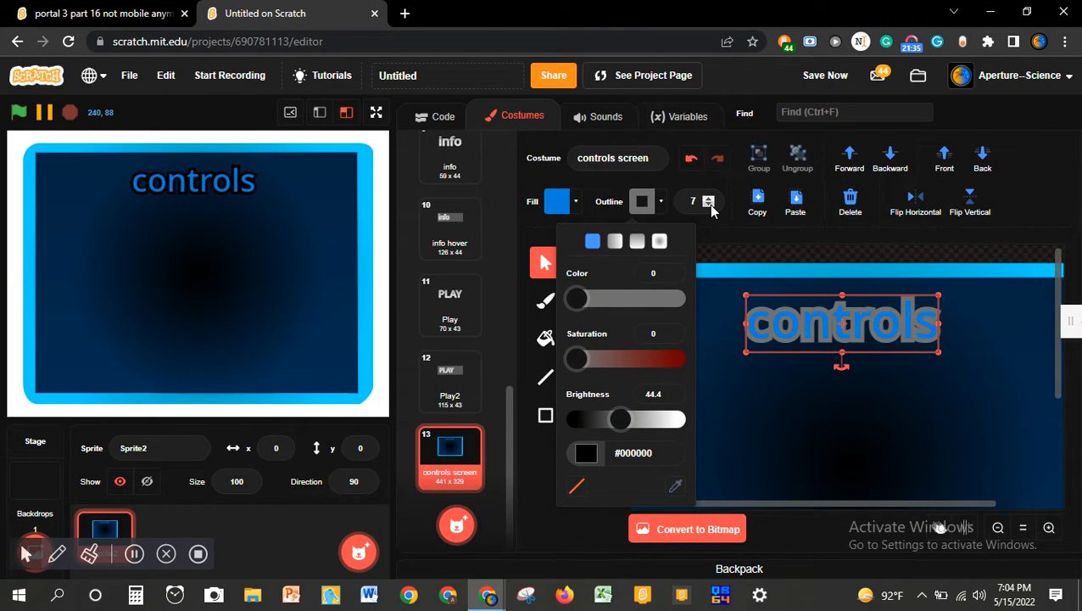
click(710, 206)
click(710, 206)
click(710, 206)
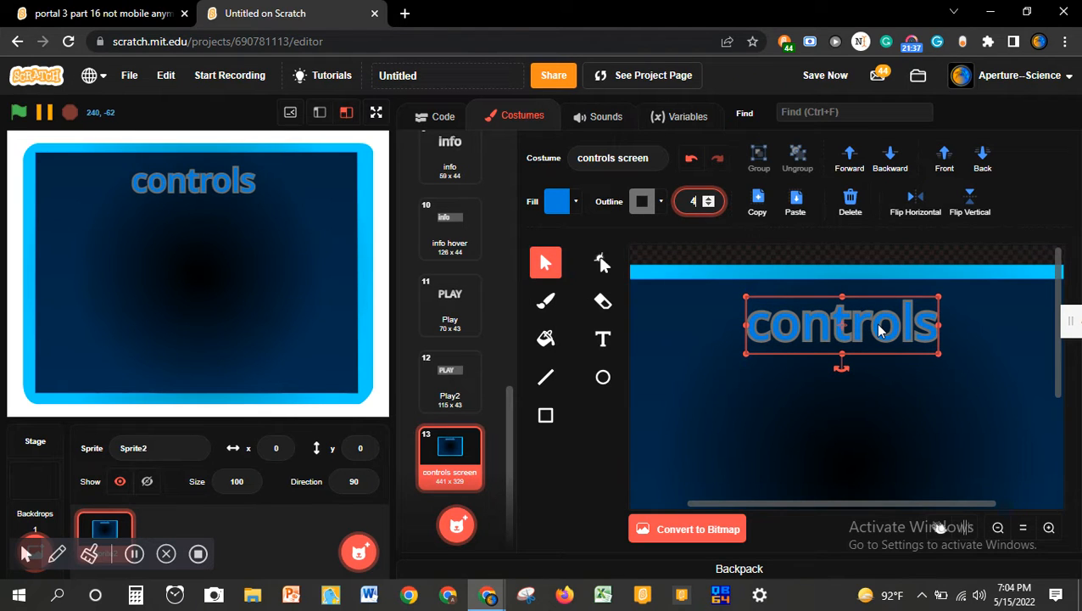
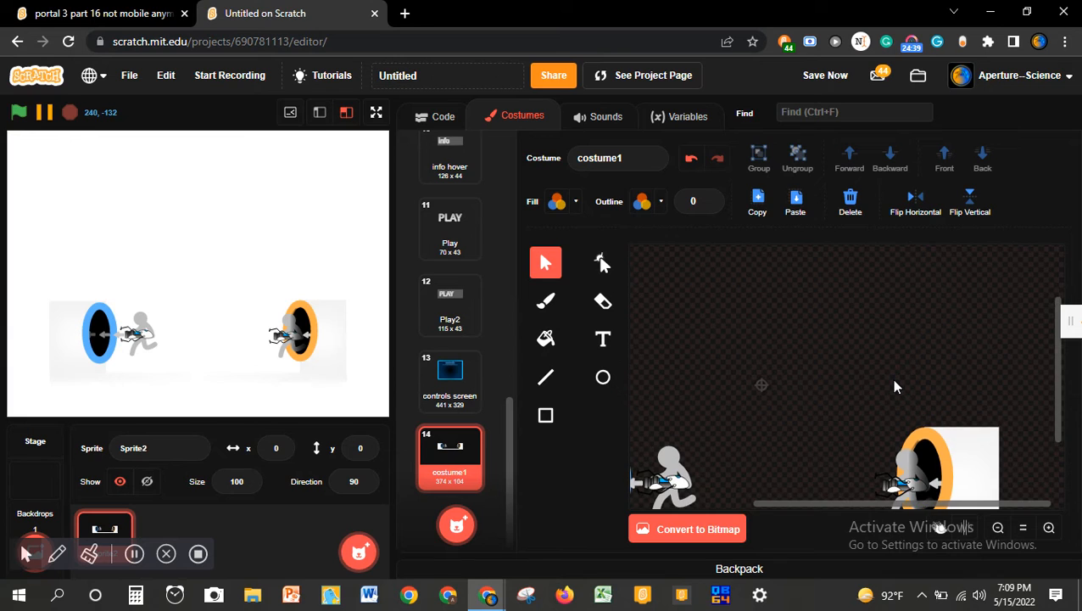
- Ungroup the portal scene artwork in costume1 and clear the selection
scroll(894, 382, up, 2)
click(994, 426)
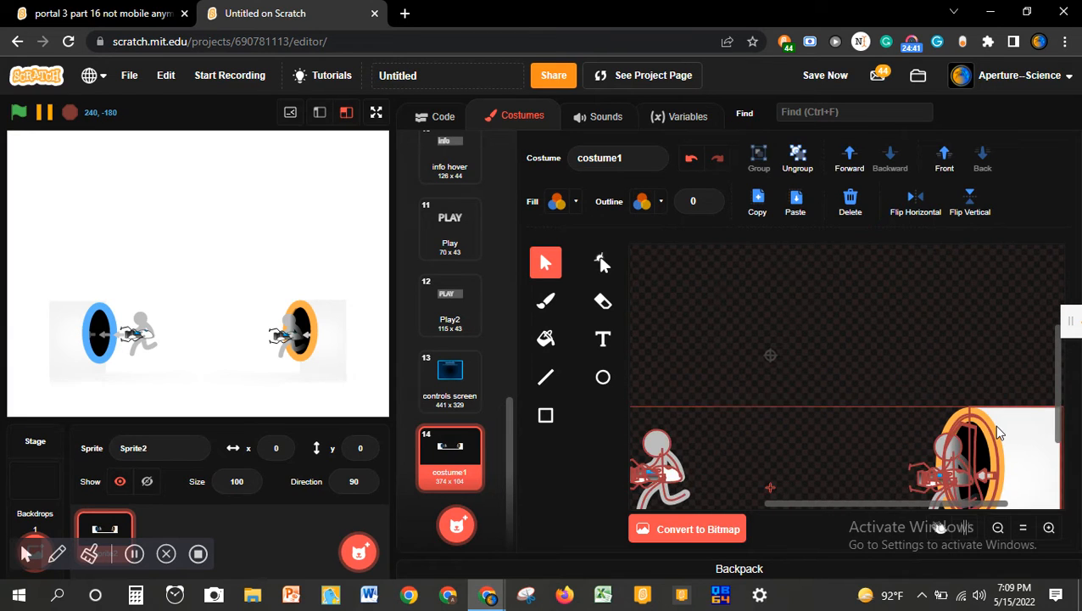
scroll(994, 425, down, 1)
scroll(994, 425, right, 1)
click(798, 156)
click(830, 290)
- Move the portal gun out in front of the figure at the orange portal and tilt its front end upward
click(855, 373)
click(857, 375)
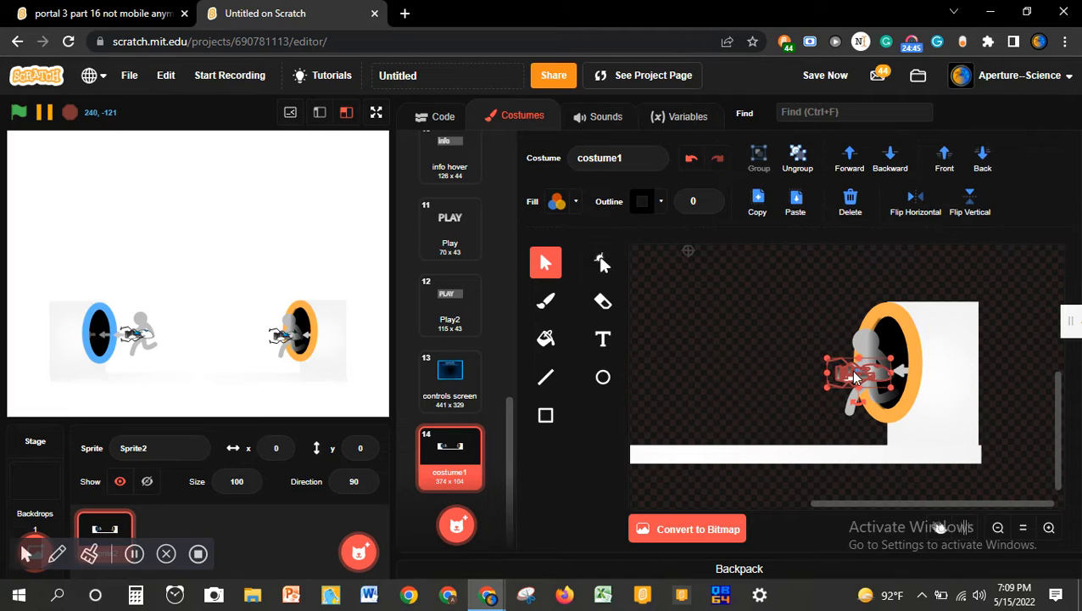
drag(851, 386, 820, 395)
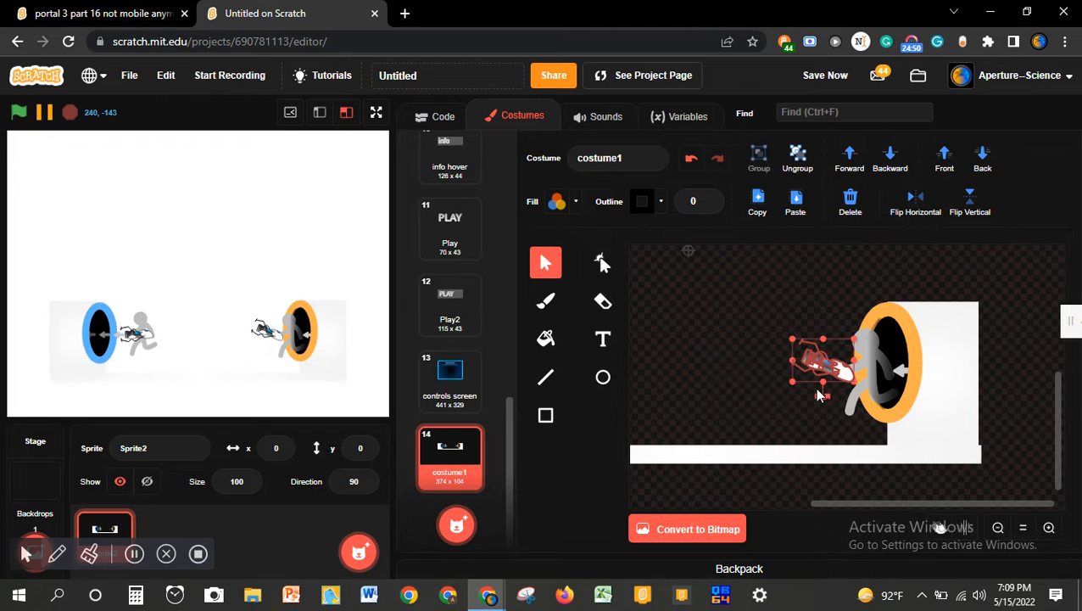
click(752, 322)
- Flip the running figure and its portal gun at the blue portal horizontally so they face away from the portal
scroll(752, 322, down, 3)
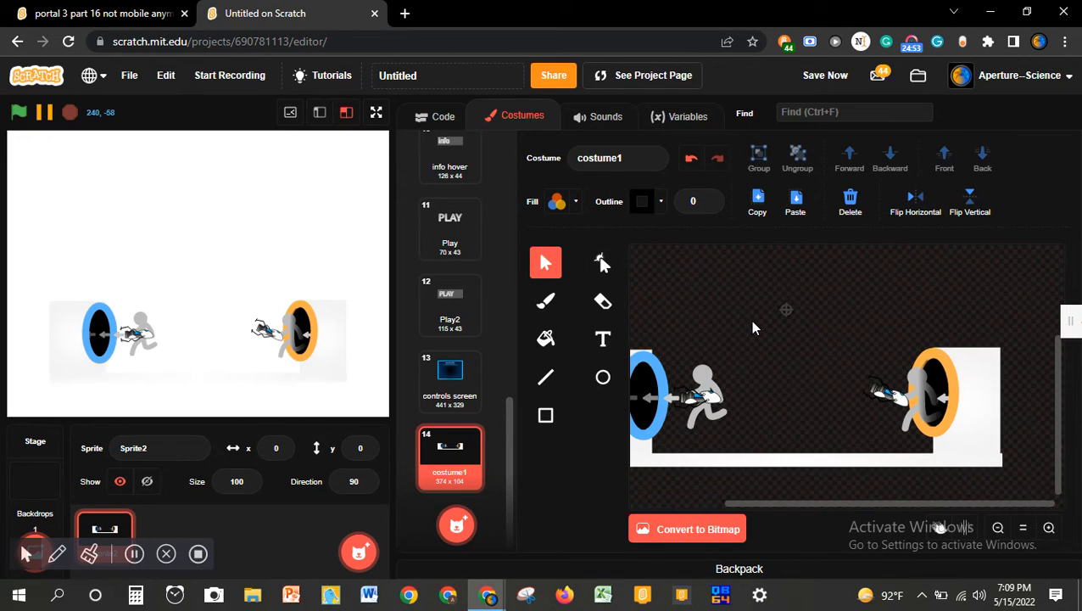
scroll(750, 319, down, 1)
scroll(749, 319, down, 1)
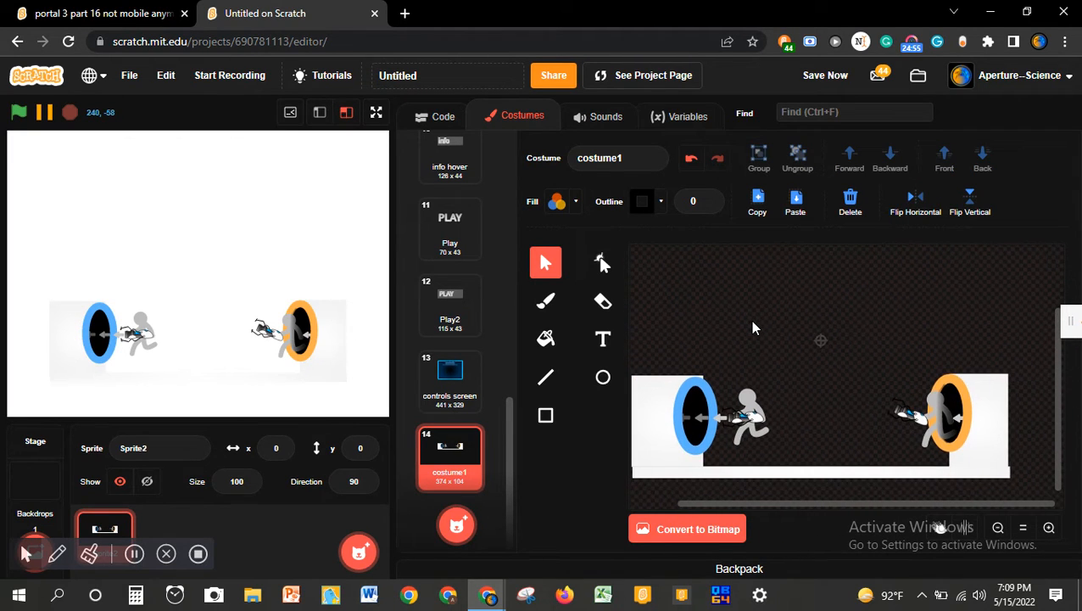
click(911, 424)
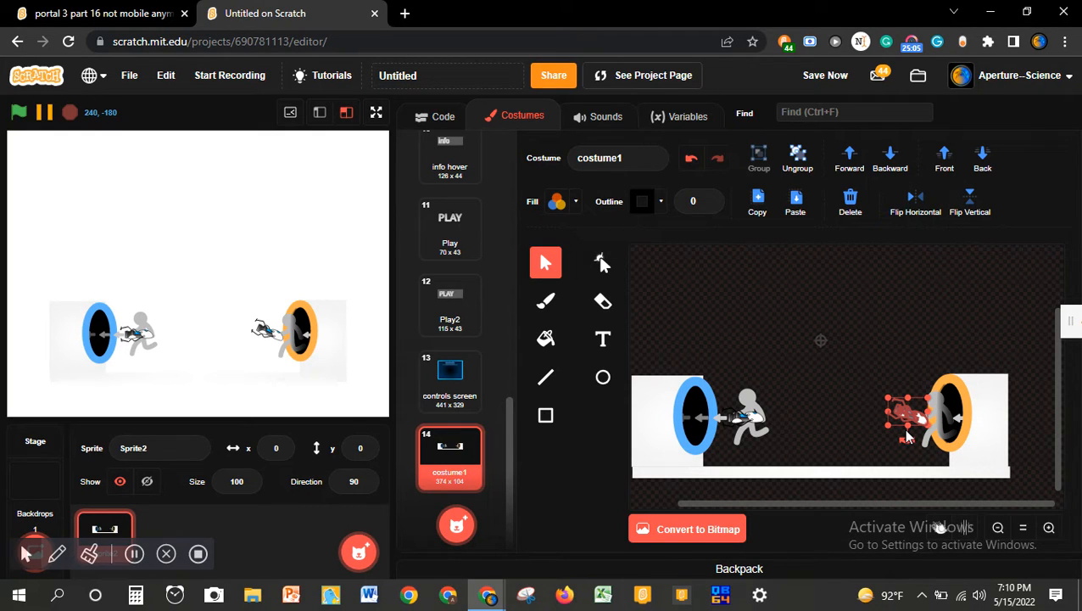
scroll(845, 412, left, 2)
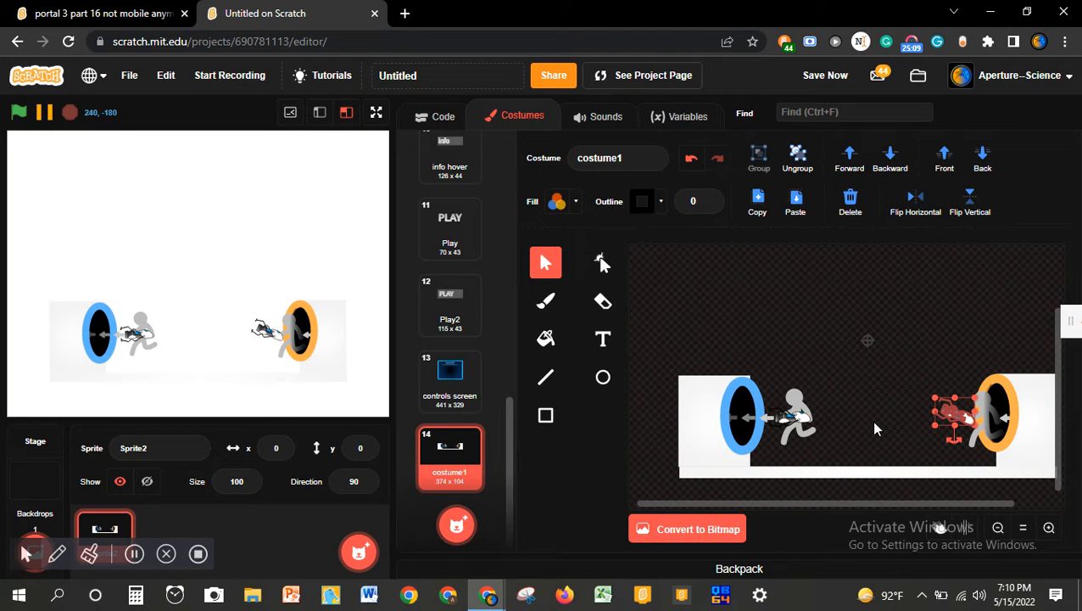
click(807, 405)
mouse_move(861, 339)
mouse_down()
mouse_move(716, 526)
mouse_move(813, 498)
mouse_up()
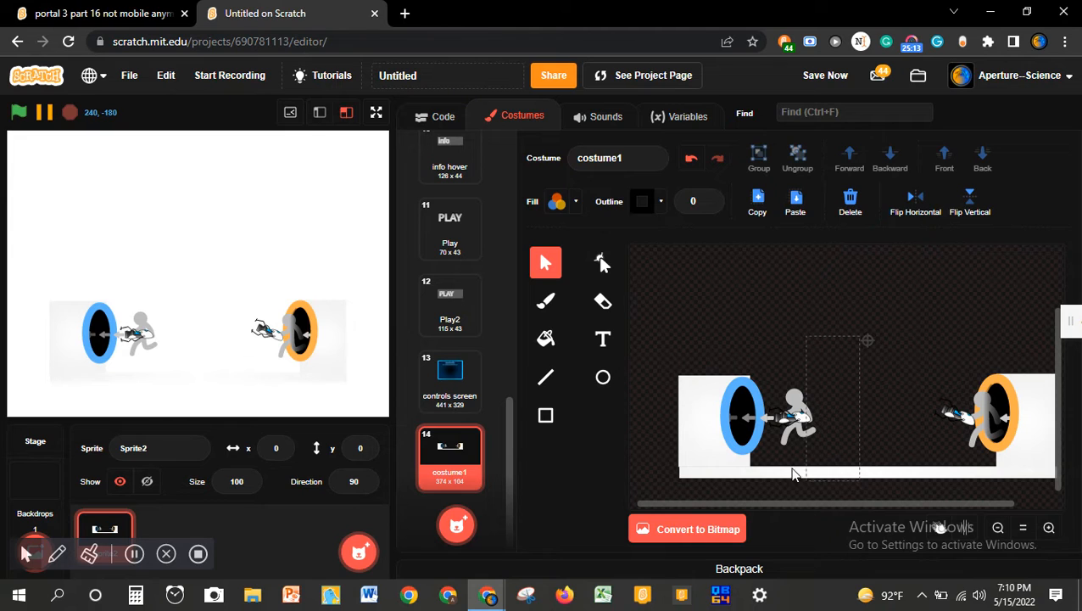
drag(786, 442, 788, 445)
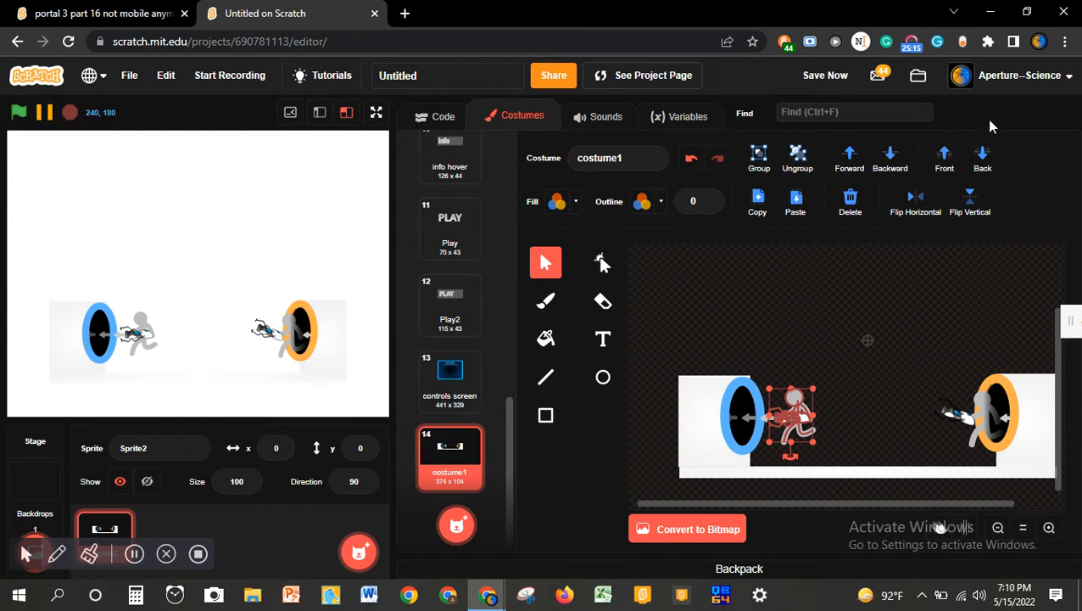
click(915, 202)
click(863, 361)
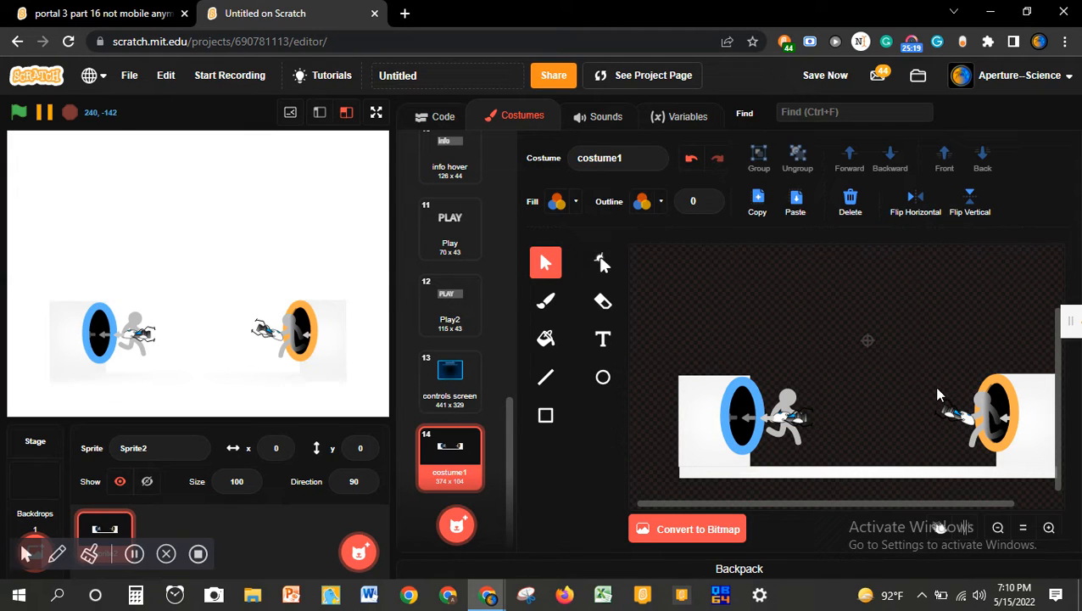
- Move the portal gun at the orange portal back into the figure's hands and rotate it level
click(948, 415)
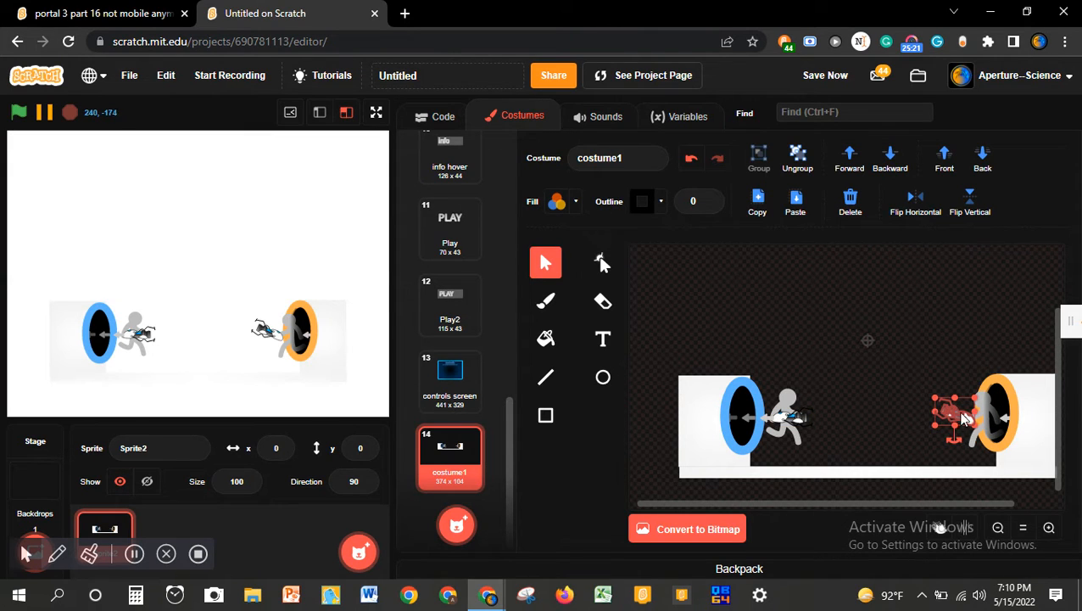
drag(963, 418, 975, 419)
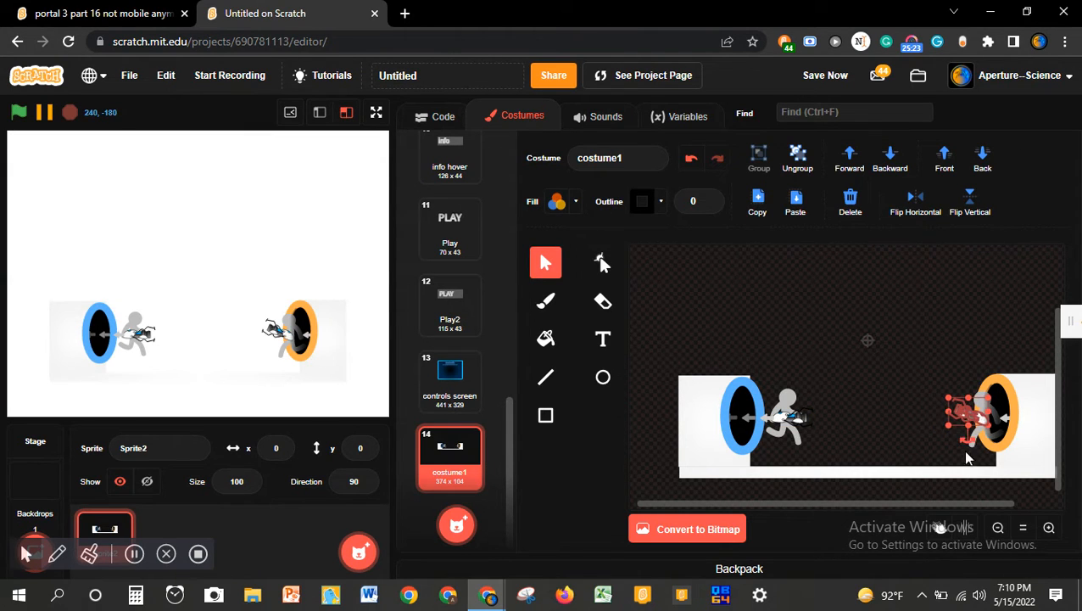
click(892, 403)
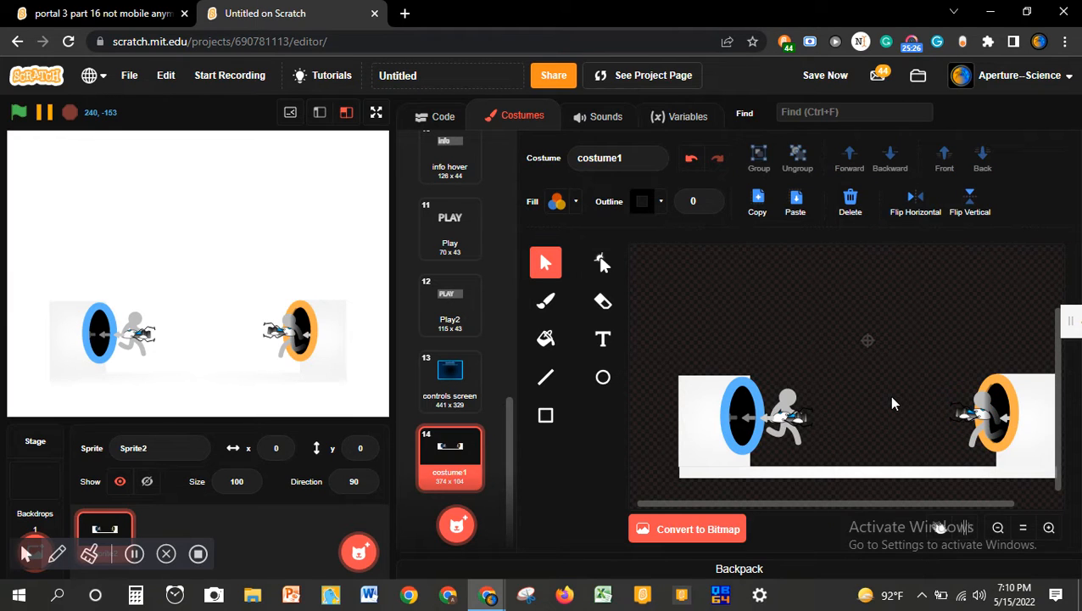
click(975, 414)
drag(978, 414, 982, 420)
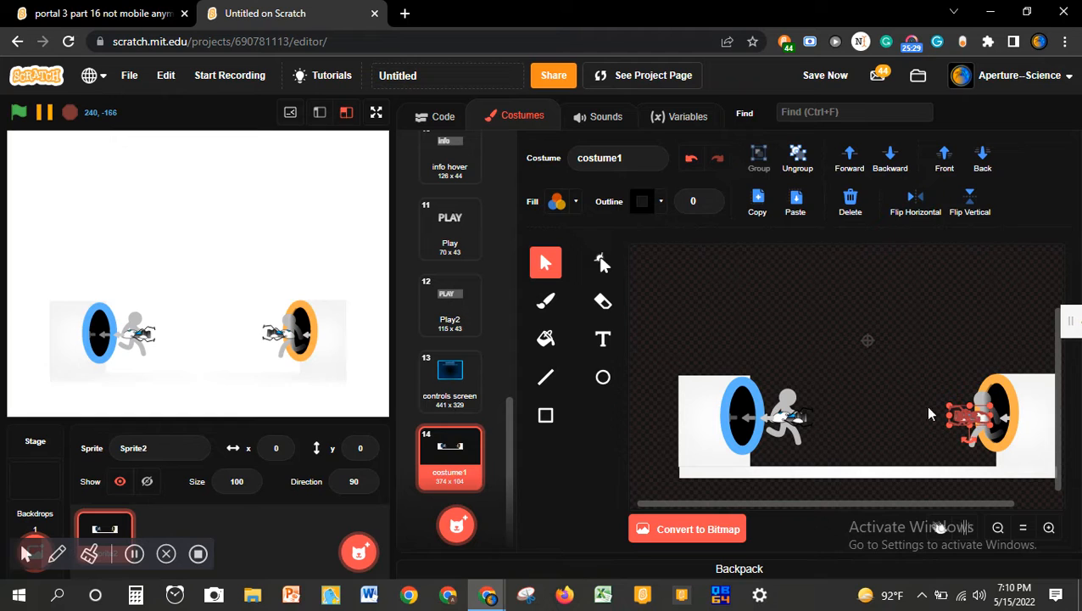
click(889, 414)
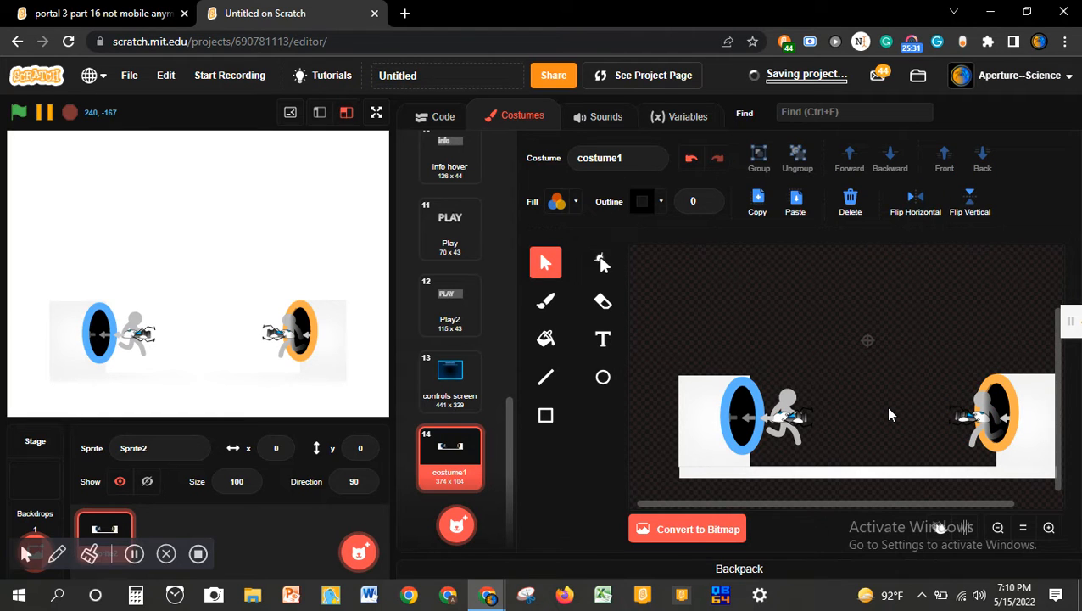
- Raise the orange portal with its figure and gun onto the top of its white block, and move the small arrow up into the portal
scroll(930, 280, right, 2)
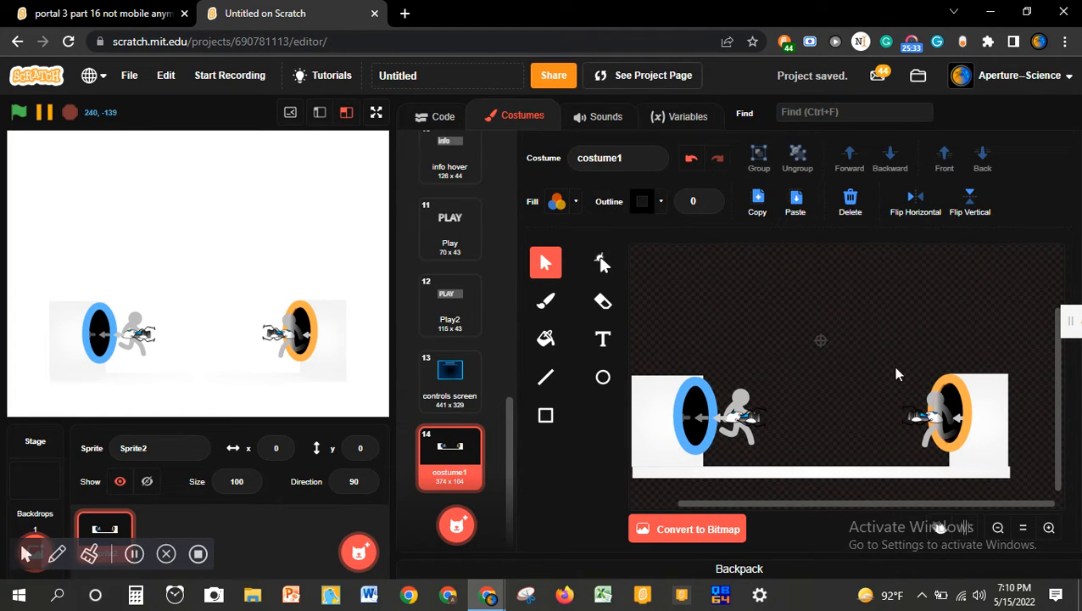
drag(948, 455, 944, 380)
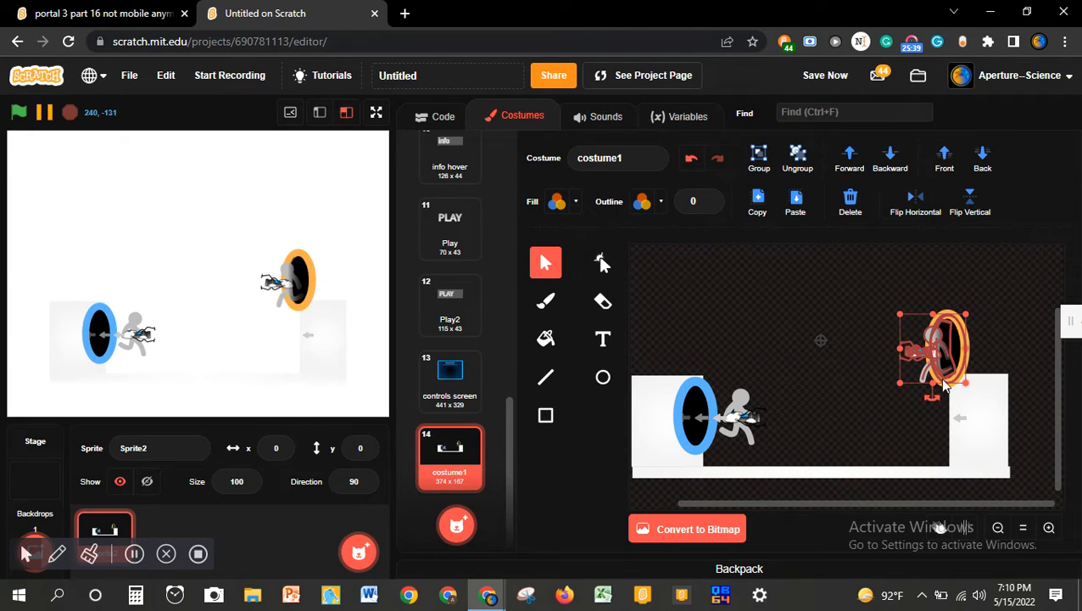
click(951, 419)
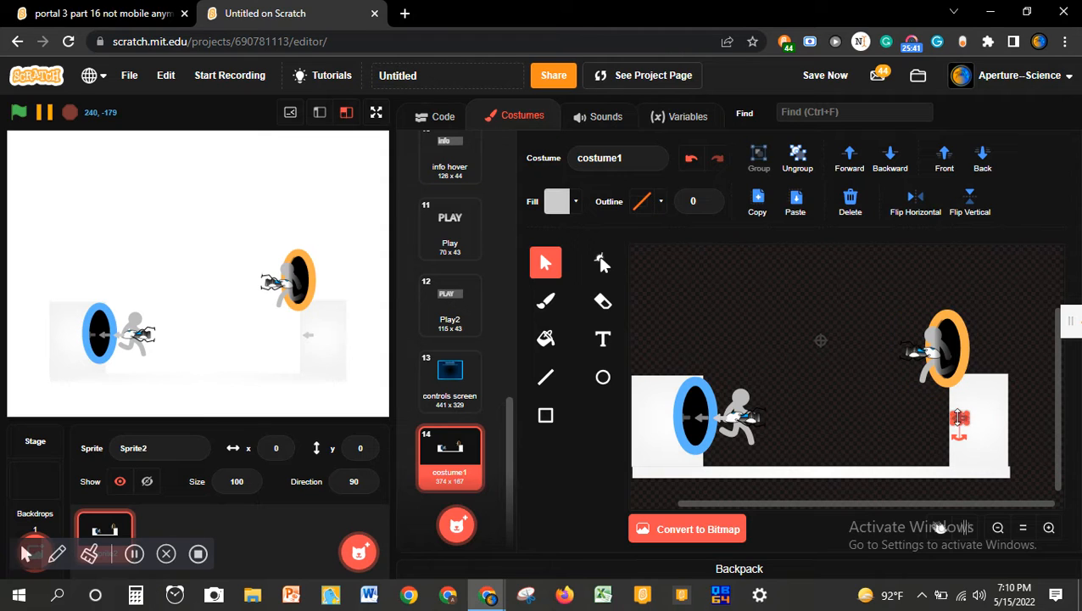
click(1048, 527)
click(1048, 526)
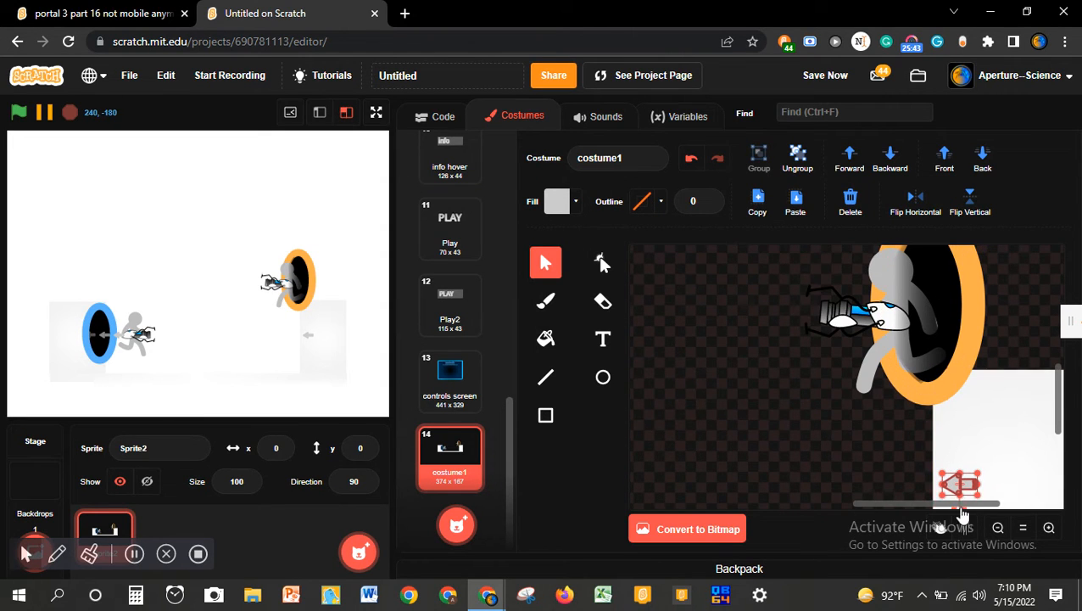
drag(951, 484, 938, 299)
- Stretch the white block below the orange portal upward so it forms a tall wall behind the portal
click(1026, 402)
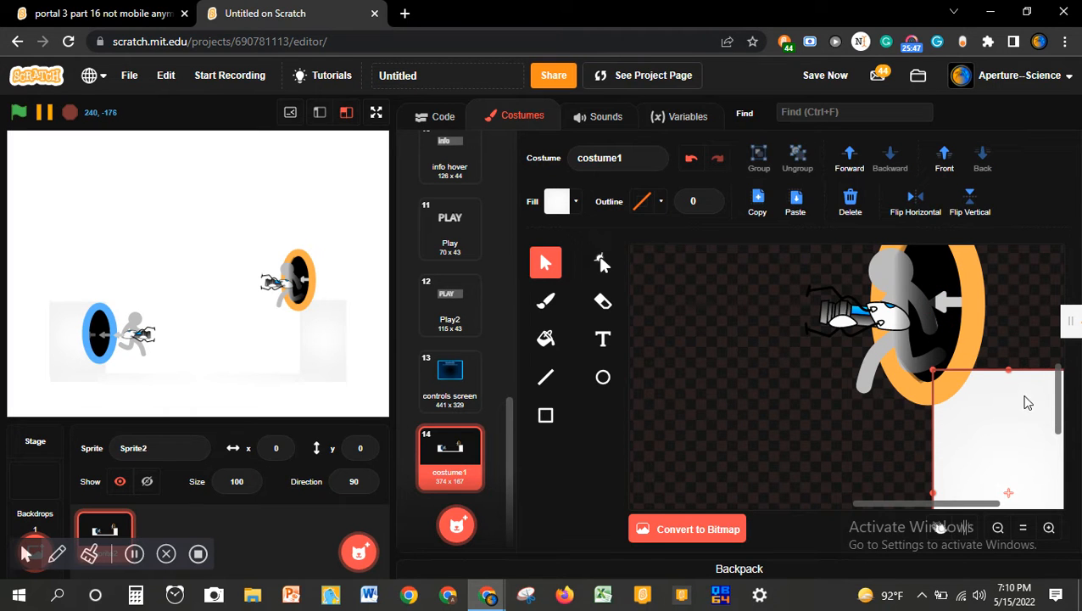
drag(1010, 377, 1010, 246)
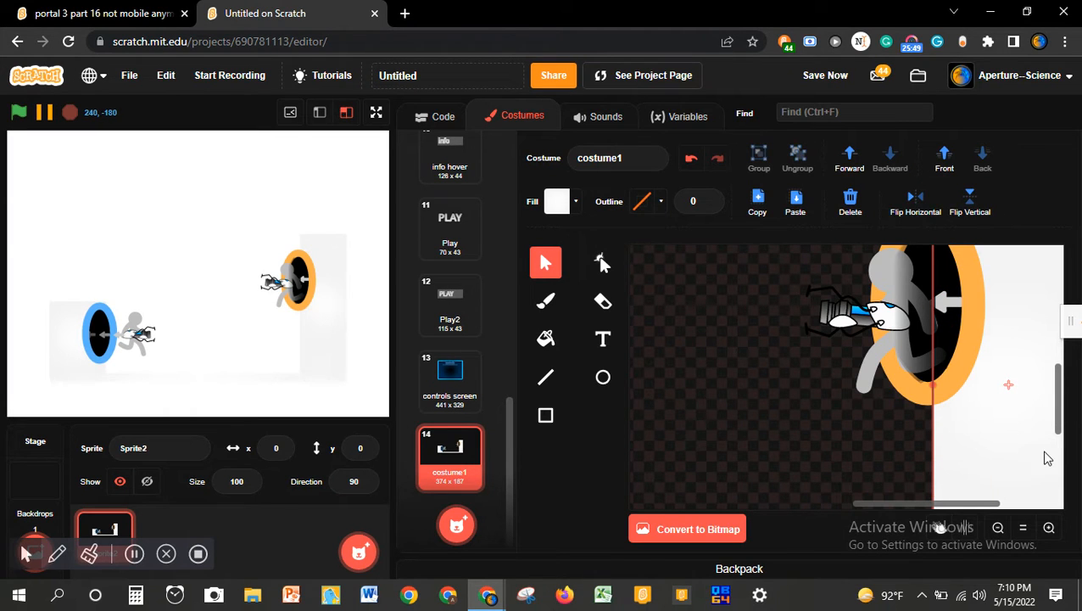
scroll(1018, 449, up, 1)
scroll(992, 443, down, 5)
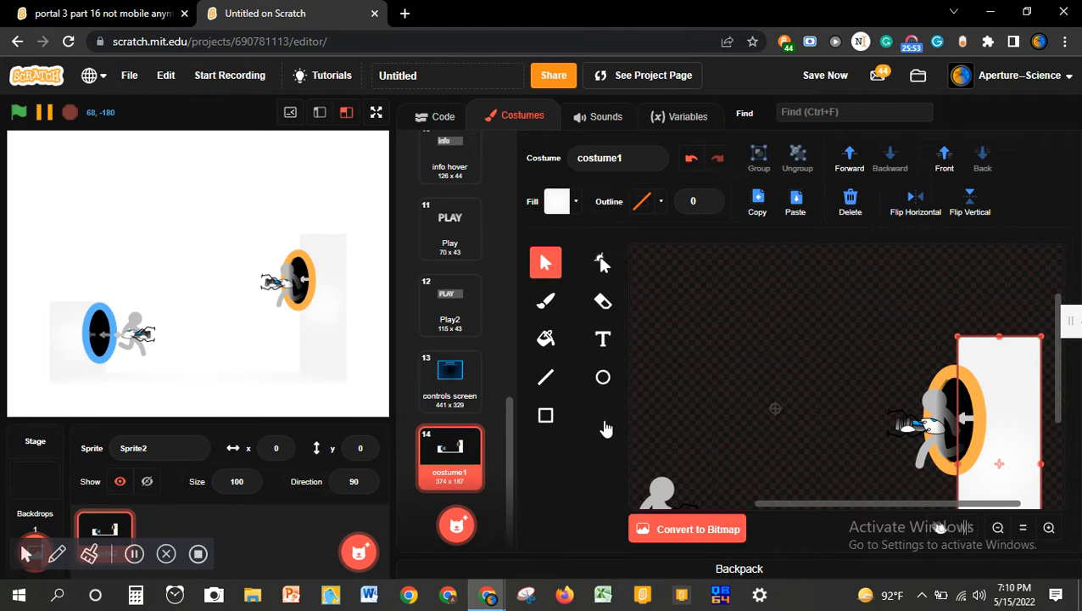
- Tilt the front end of the portal gun at the blue portal upward and move it into the running figure's hands
scroll(1029, 392, down, 2)
scroll(1029, 391, down, 3)
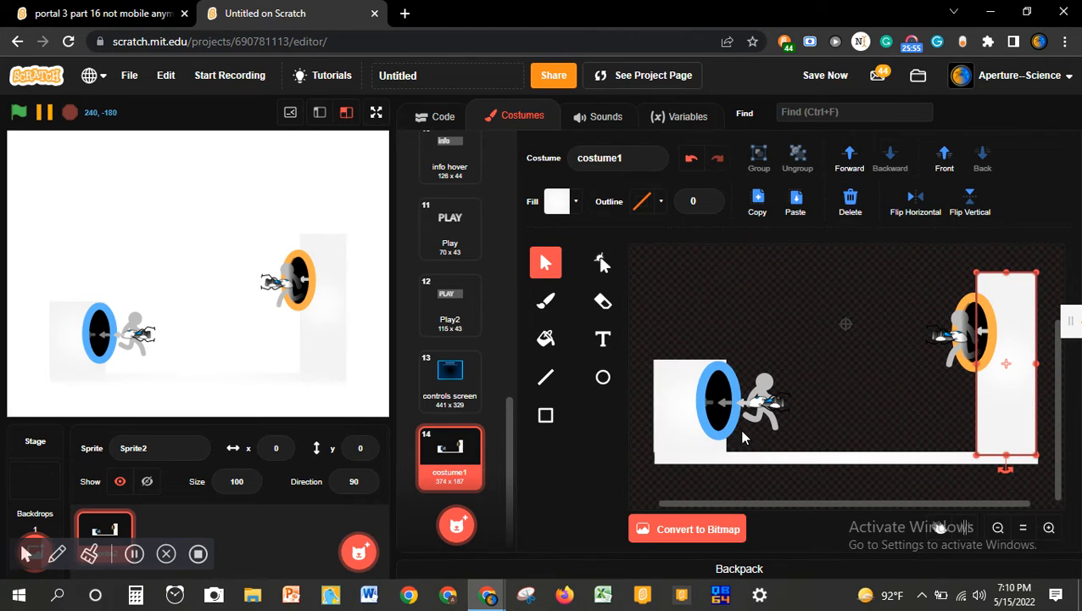
click(747, 428)
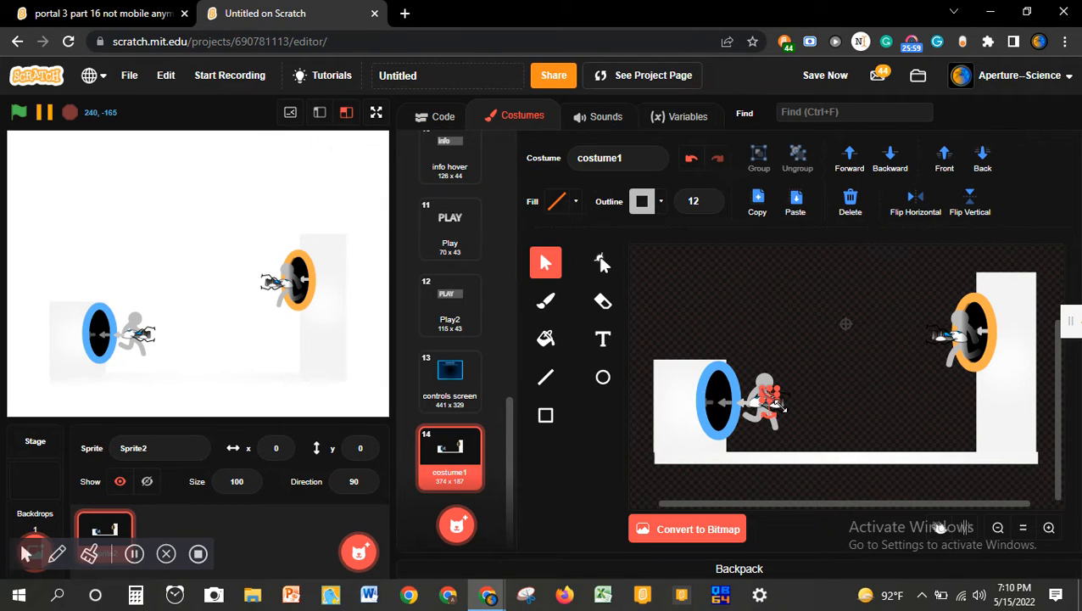
click(780, 405)
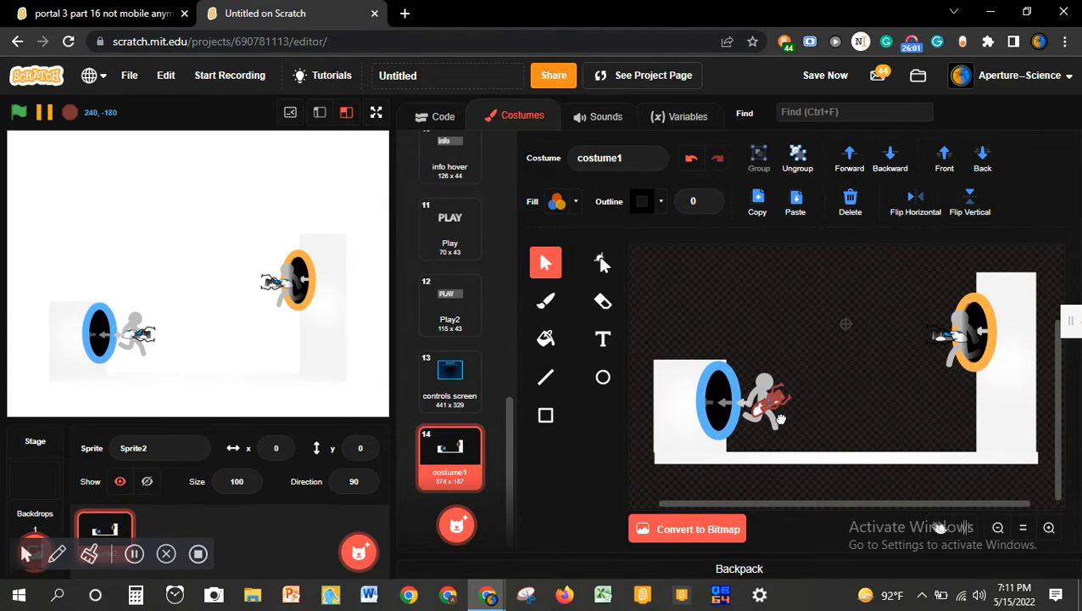
drag(781, 419, 771, 397)
click(770, 426)
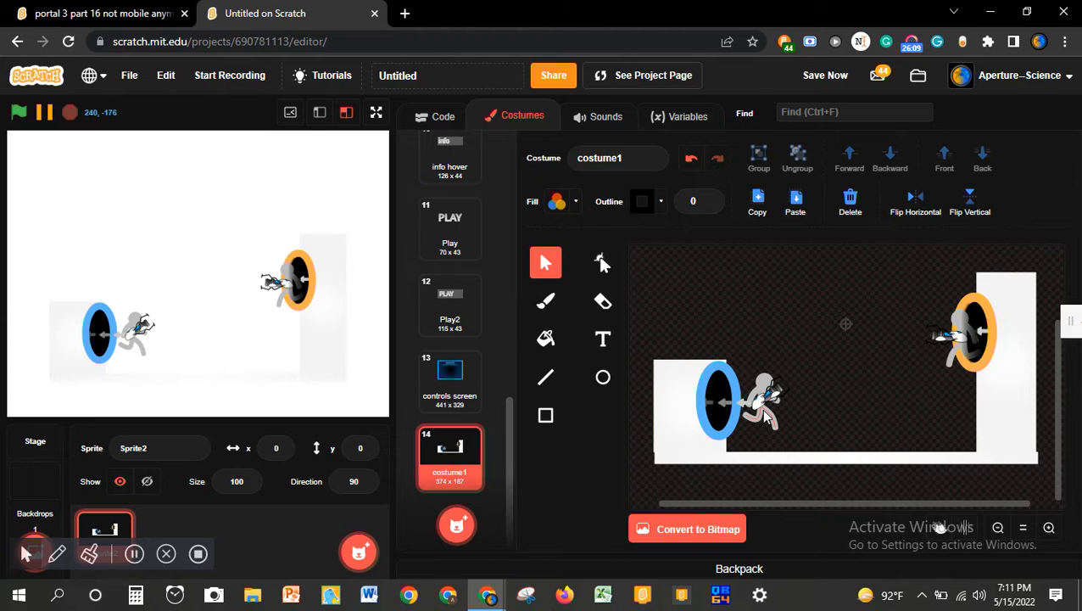
scroll(912, 364, up, 2)
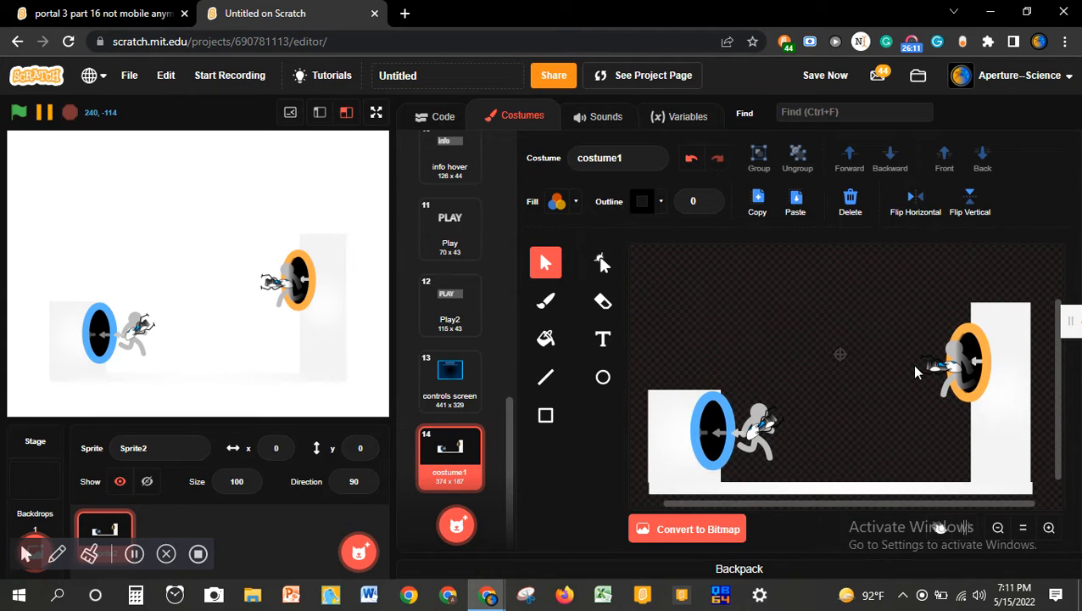
scroll(915, 367, down, 2)
scroll(915, 366, left, 2)
scroll(915, 366, up, 1)
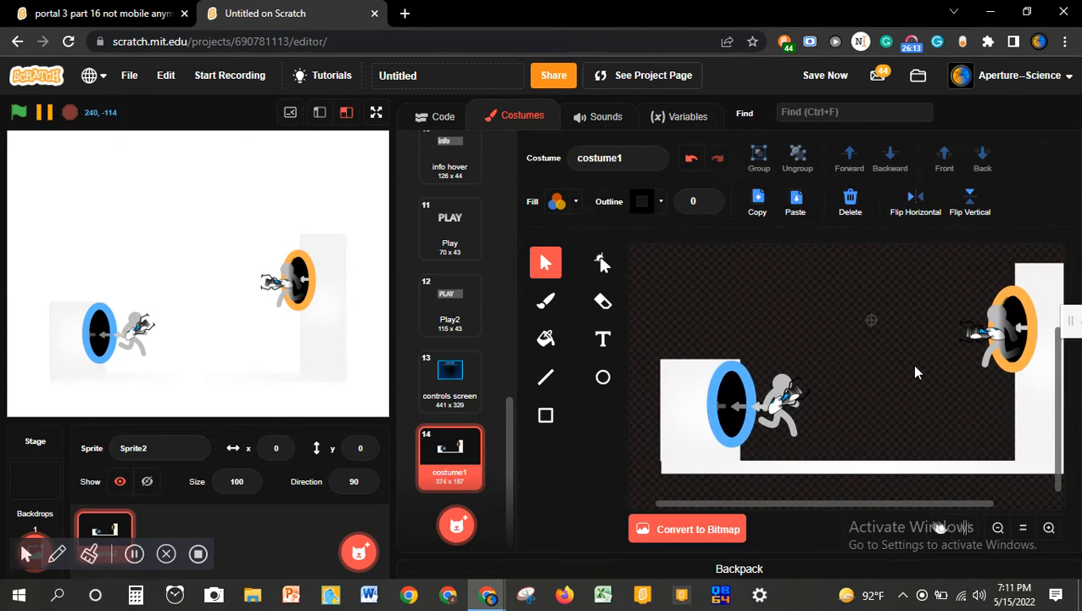
scroll(916, 371, up, 3)
scroll(915, 371, down, 1)
scroll(915, 372, up, 1)
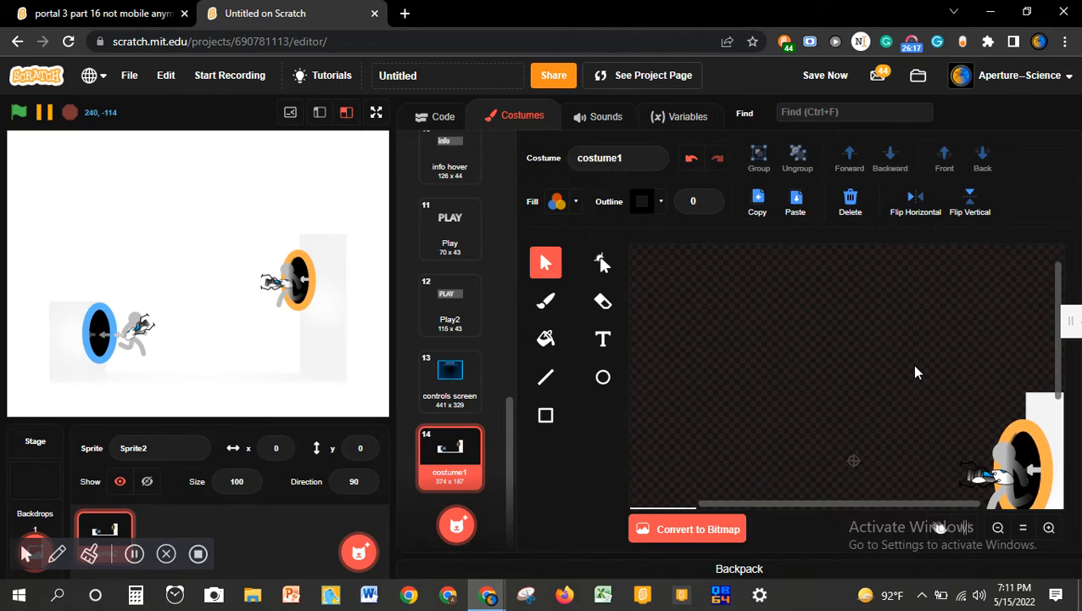
- Draw a small white square in the open space between the two portals and give it a black outline with width 2
scroll(915, 372, down, 4)
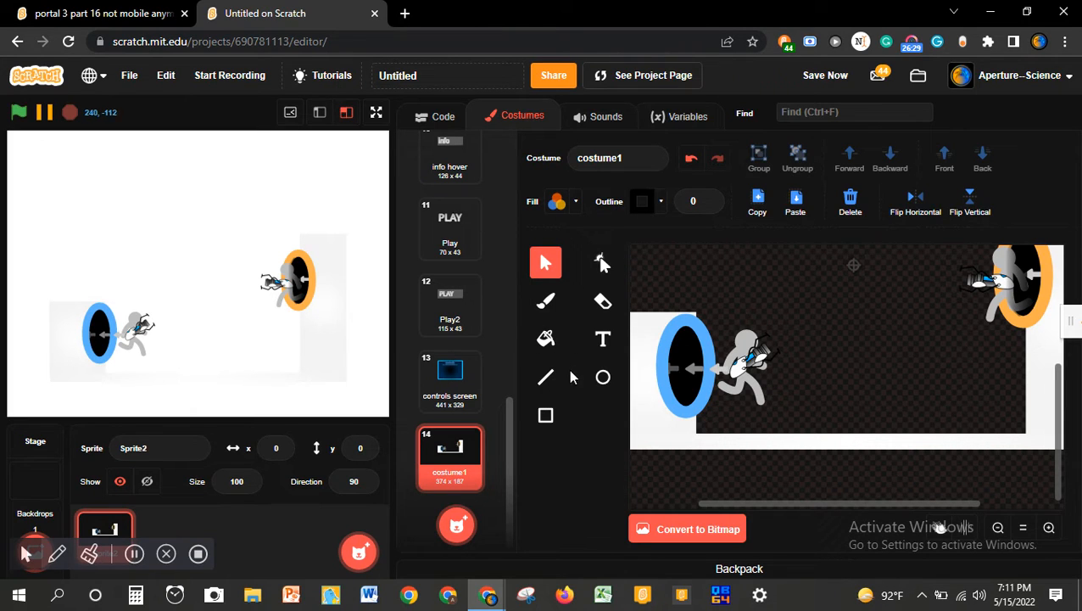
click(546, 418)
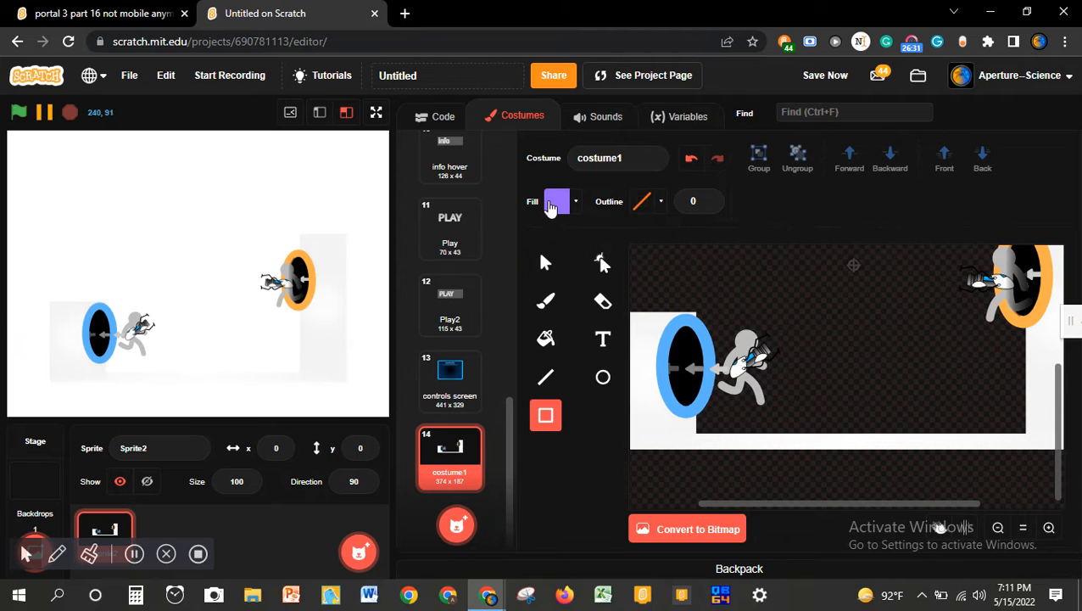
click(557, 201)
drag(559, 359, 402, 361)
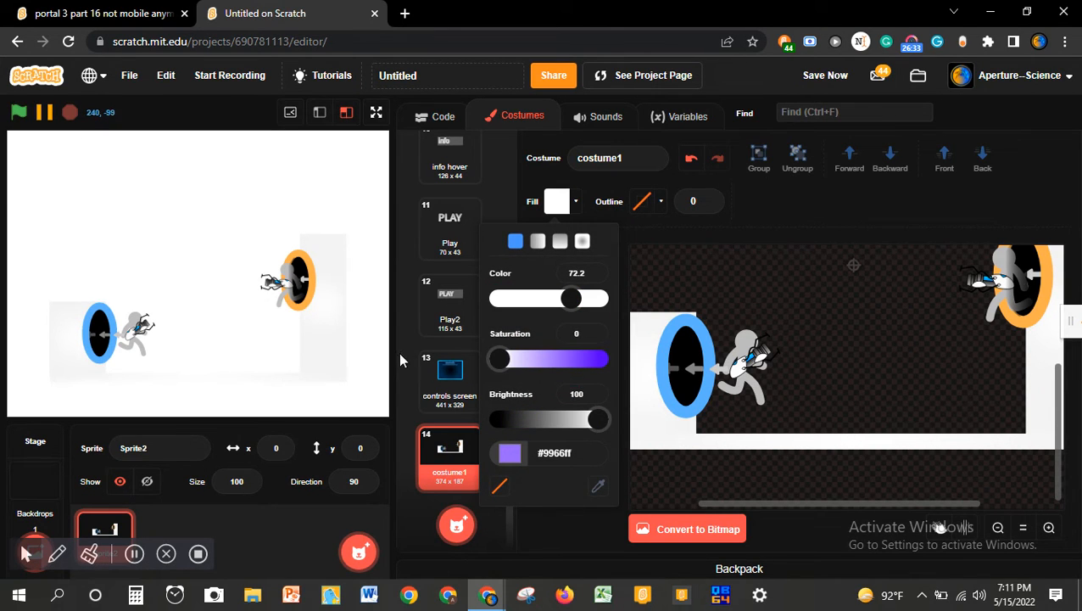
click(846, 297)
drag(841, 289, 890, 337)
click(708, 199)
click(708, 199)
- Reshape the square by pulling its lower-left corner inward and adding a pointed notch in its bottom edge to form one side of an arrowhead
click(1049, 527)
click(1049, 527)
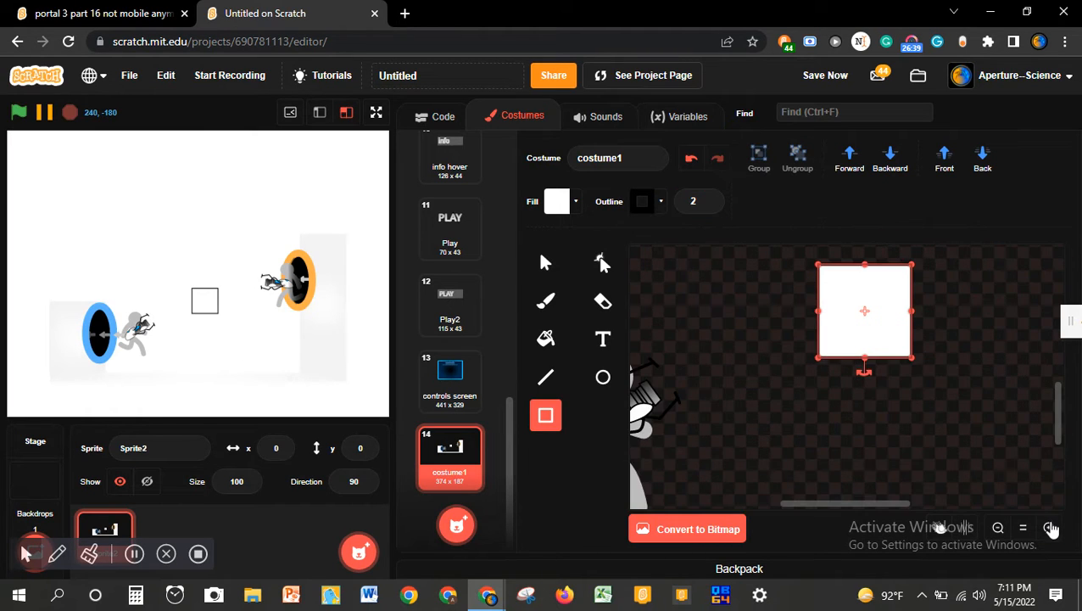
click(1049, 527)
click(1049, 527)
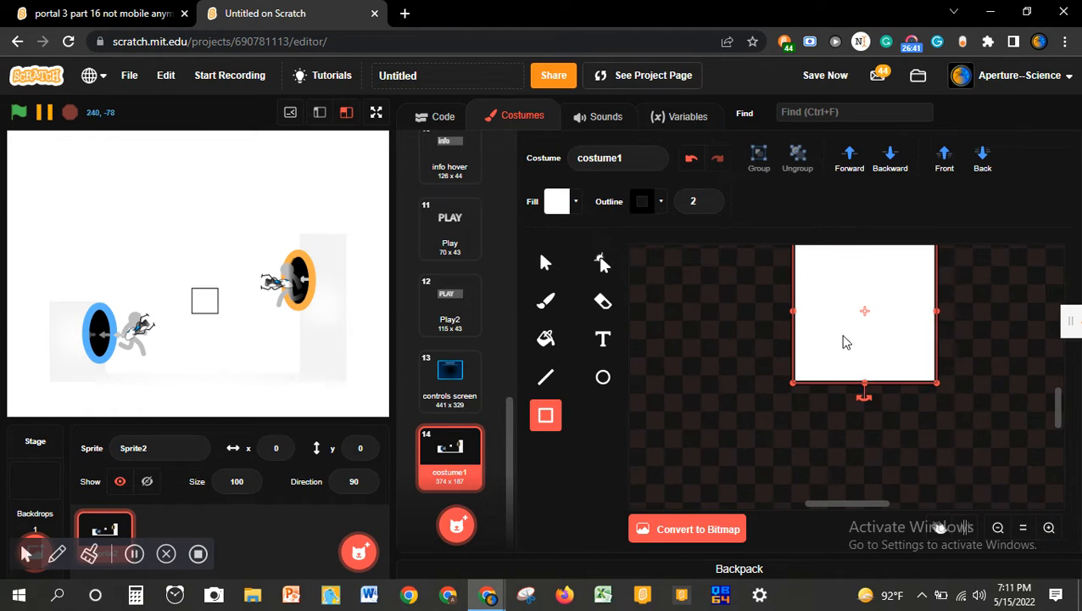
scroll(880, 360, up, 2)
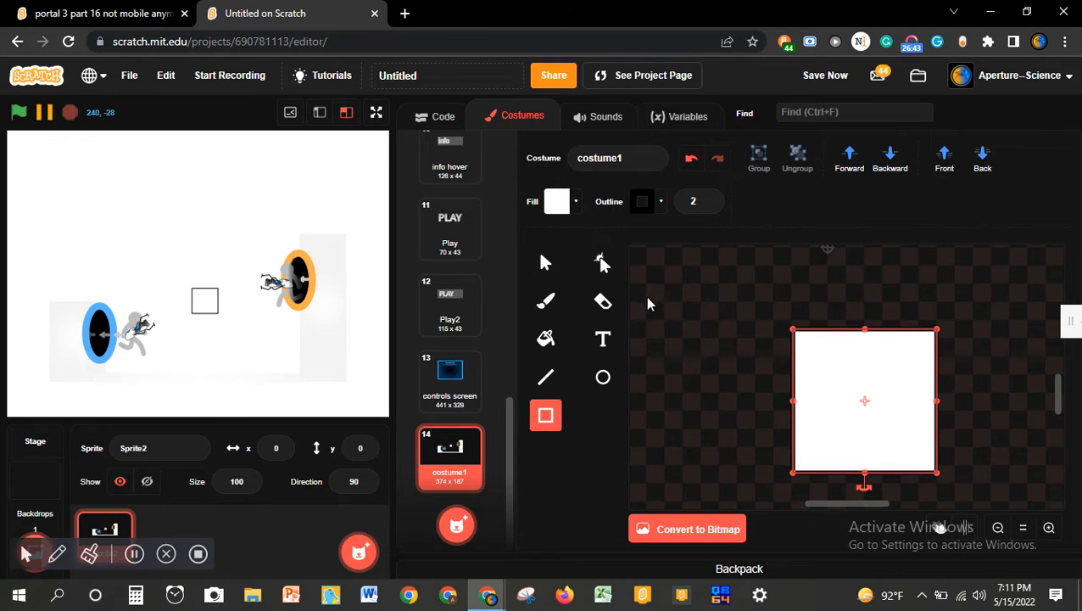
click(603, 263)
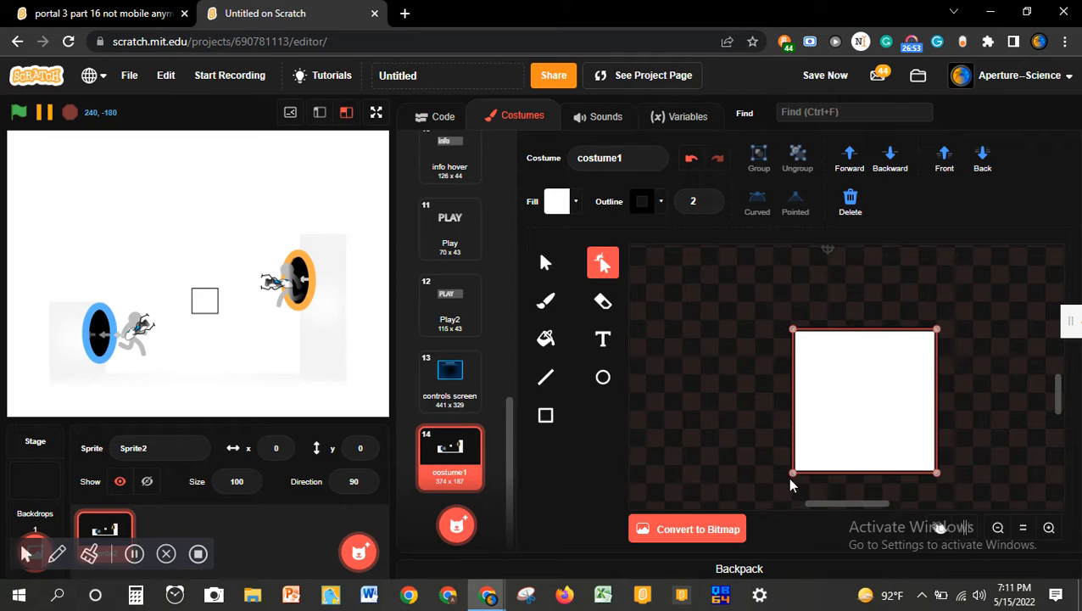
drag(794, 474, 807, 429)
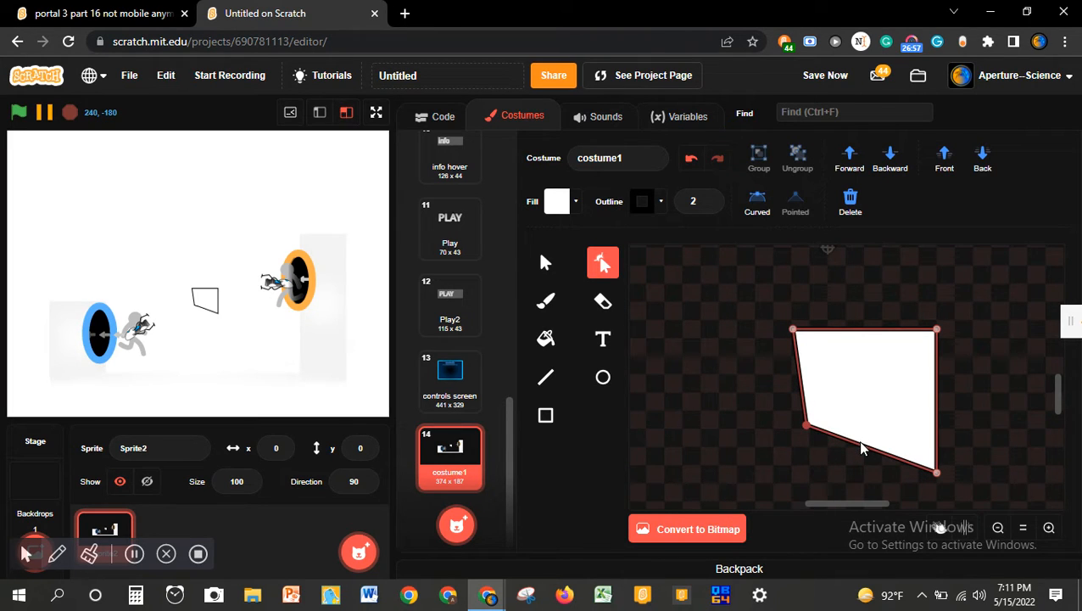
drag(862, 449, 848, 391)
click(795, 208)
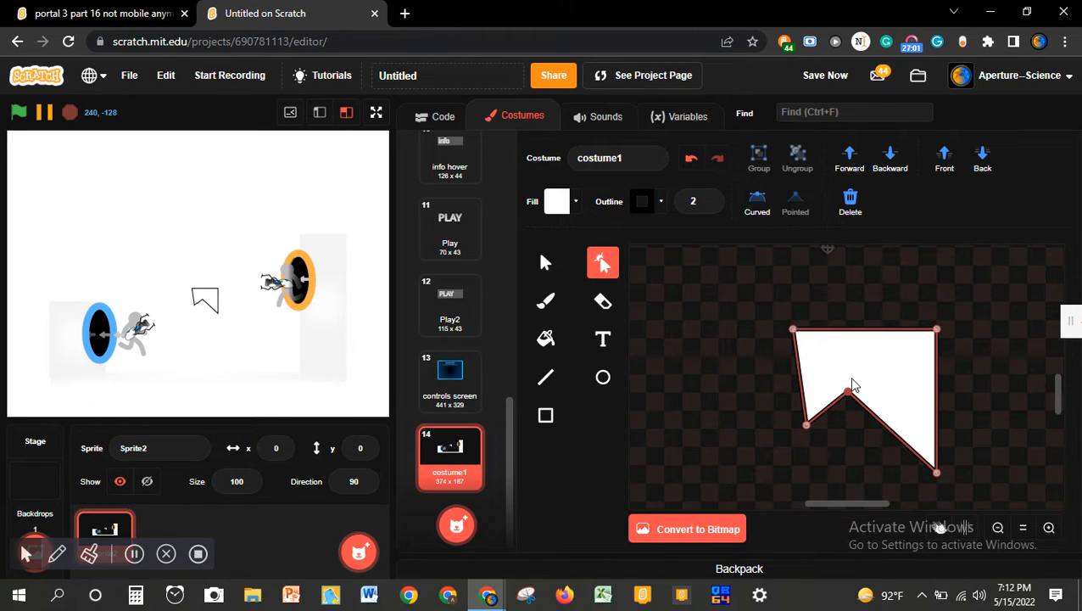
- Pull a pointed notch into the shape's right edge and reposition the upper-right corner and both notches to form a mouse-cursor arrowhead
drag(936, 395, 863, 384)
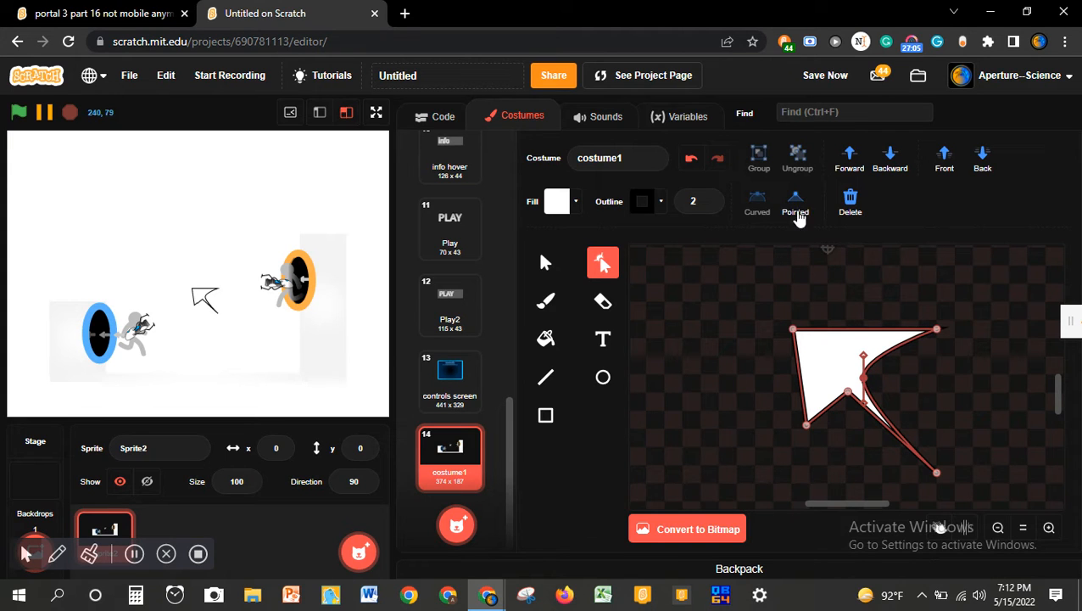
click(796, 205)
drag(938, 336, 896, 343)
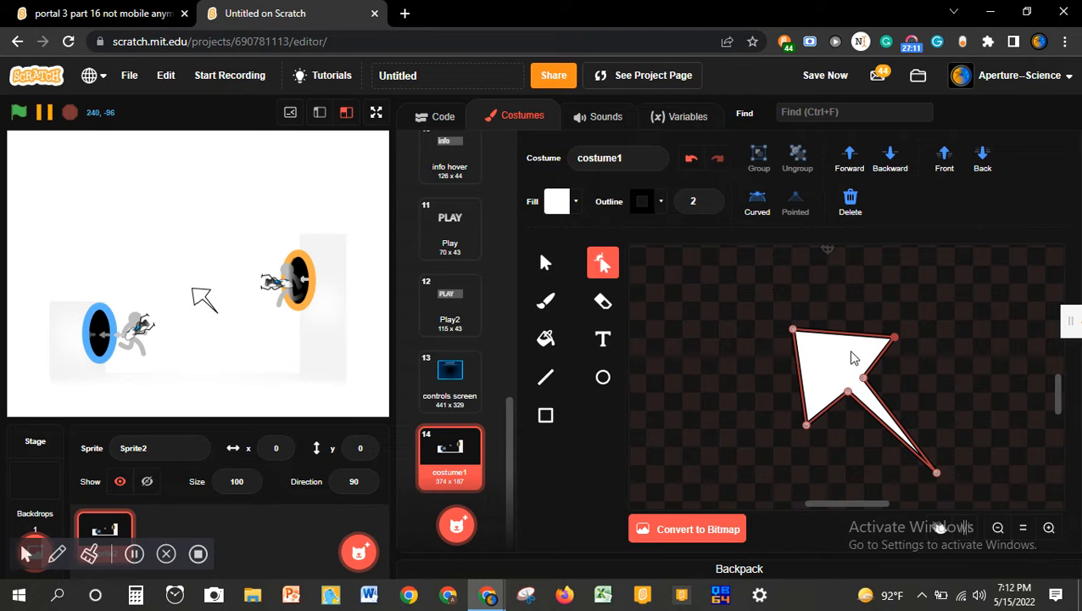
drag(901, 345, 842, 421)
drag(862, 382, 861, 399)
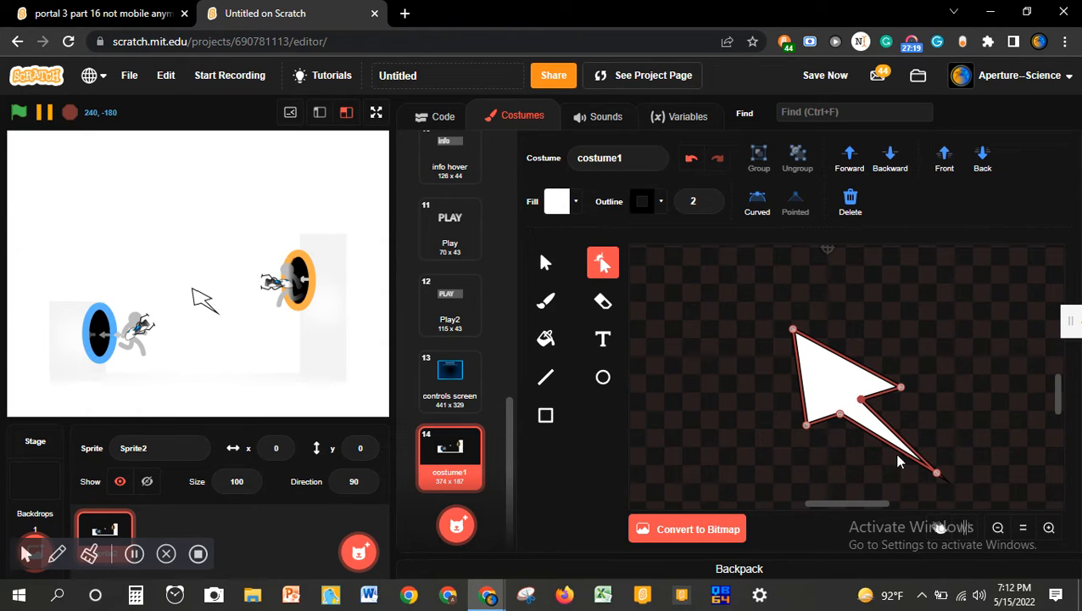
- Add a pointed corner to the lower edge of the cursor's tail and pull in the tail tip for a thick, blunt end
mouse_move(908, 457)
mouse_down()
mouse_move(889, 477)
mouse_move(894, 469)
mouse_up()
click(794, 202)
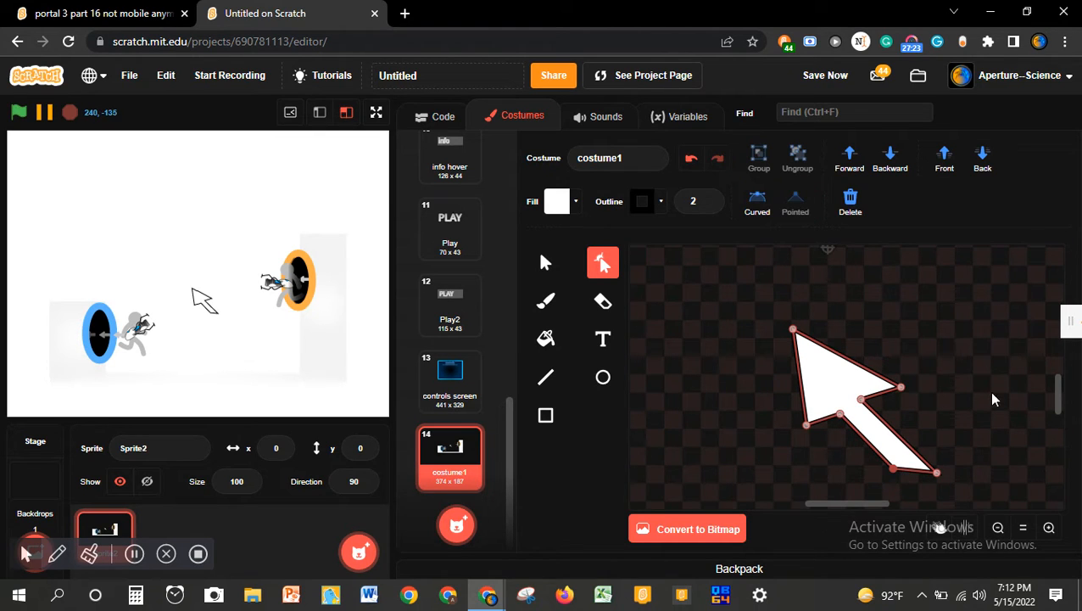
drag(935, 476, 907, 457)
click(922, 438)
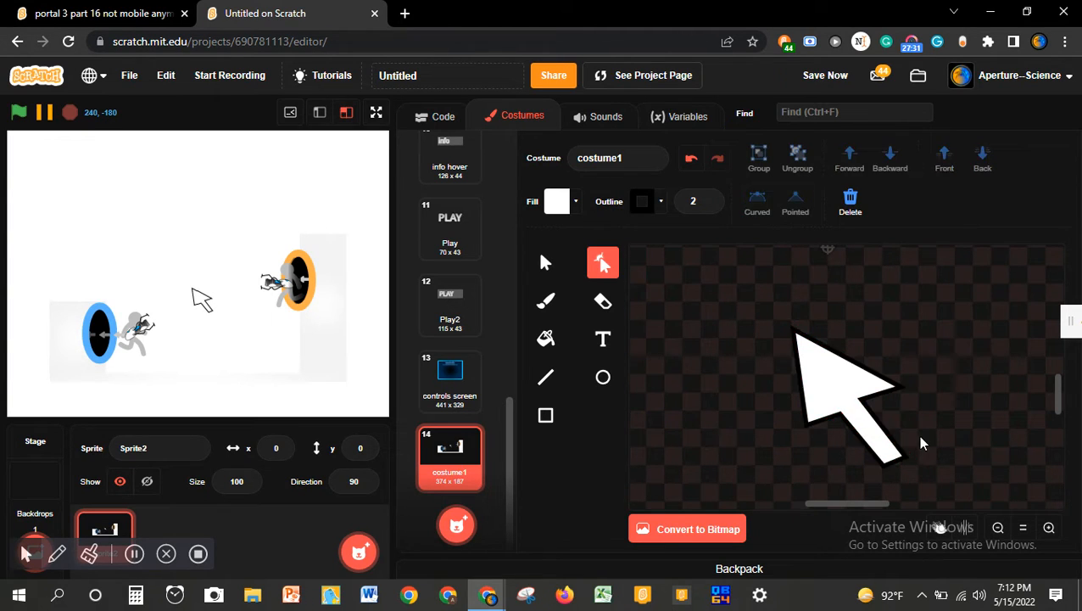
- Make the cursor arrow smaller and narrower by pulling in its head corners, notches and tail points, and clear the selection
click(834, 381)
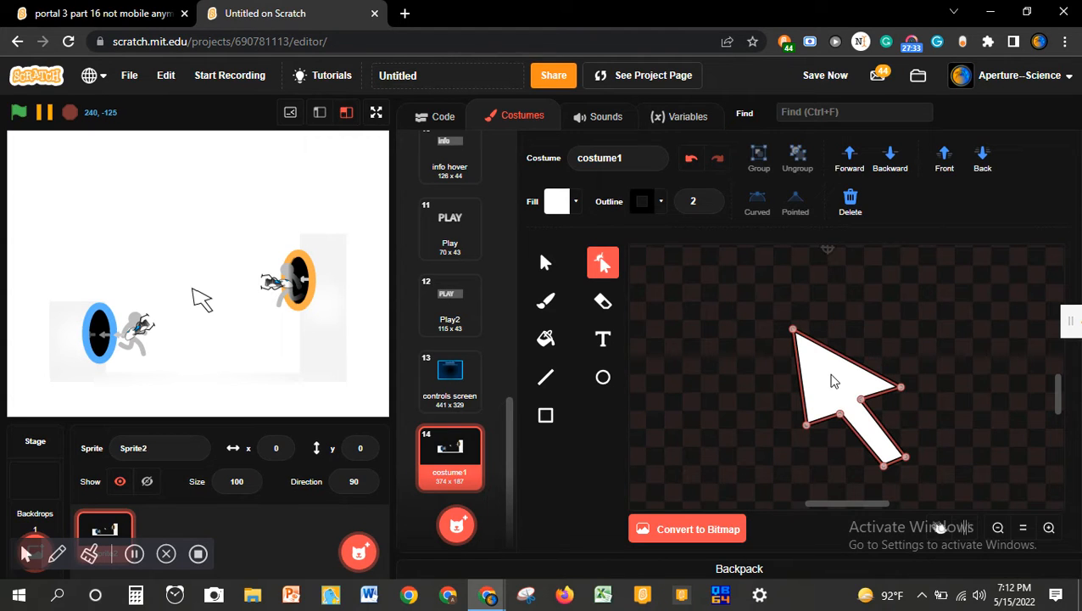
mouse_move(806, 424)
mouse_down()
mouse_move(798, 412)
mouse_move(832, 418)
mouse_move(818, 414)
mouse_up()
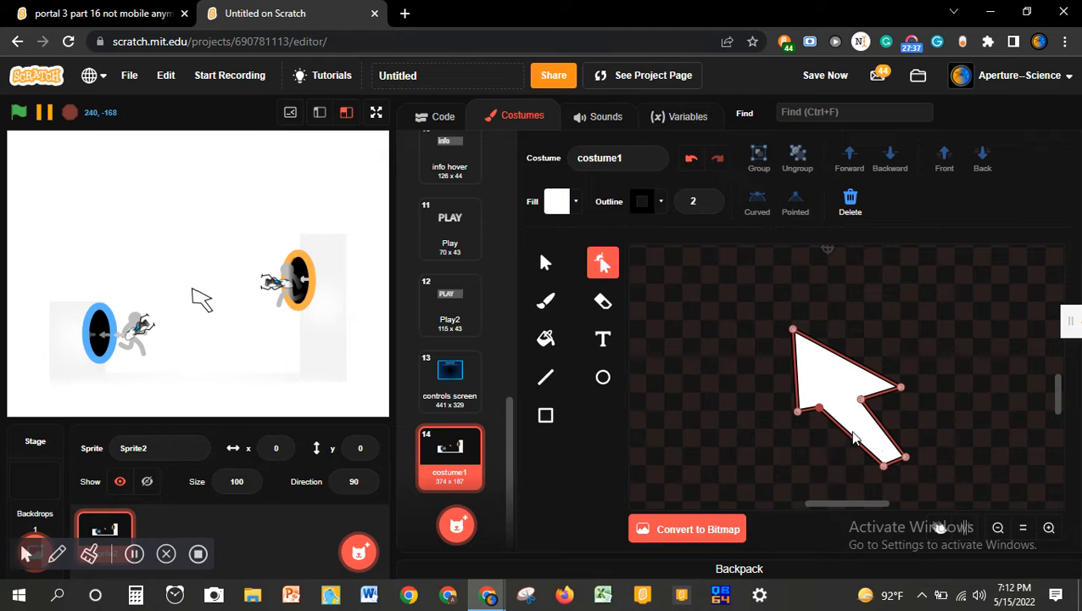
drag(885, 464, 841, 441)
drag(908, 458, 871, 397)
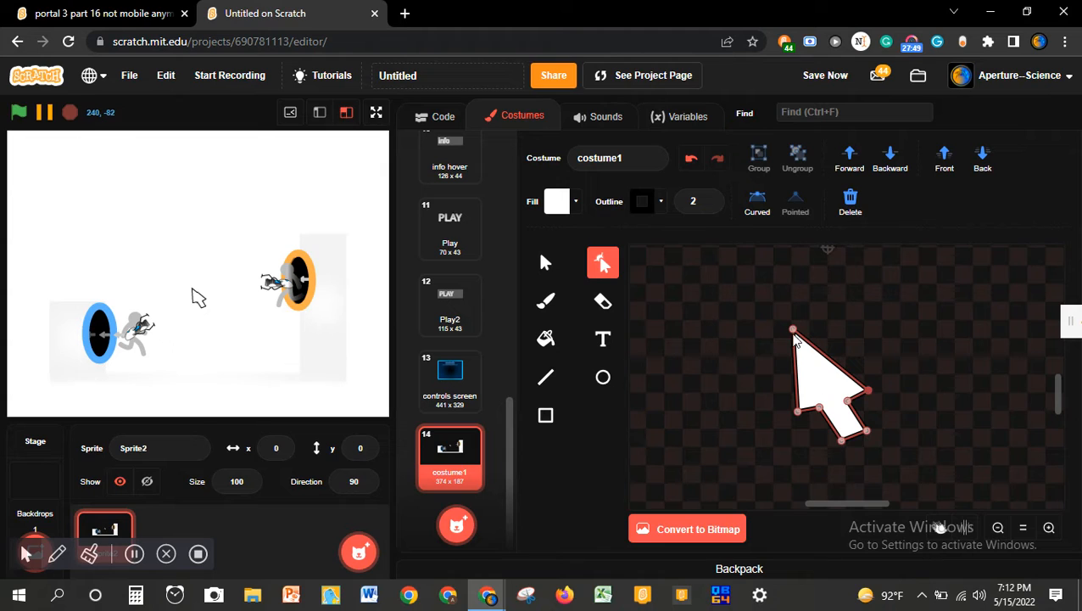
drag(798, 333, 799, 337)
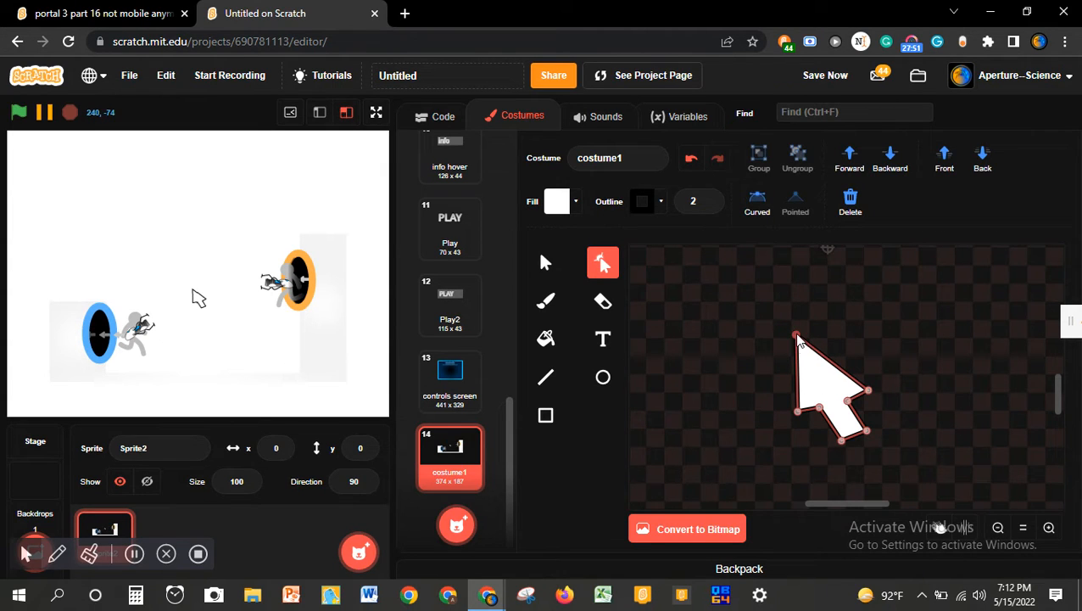
drag(801, 414, 803, 418)
click(780, 417)
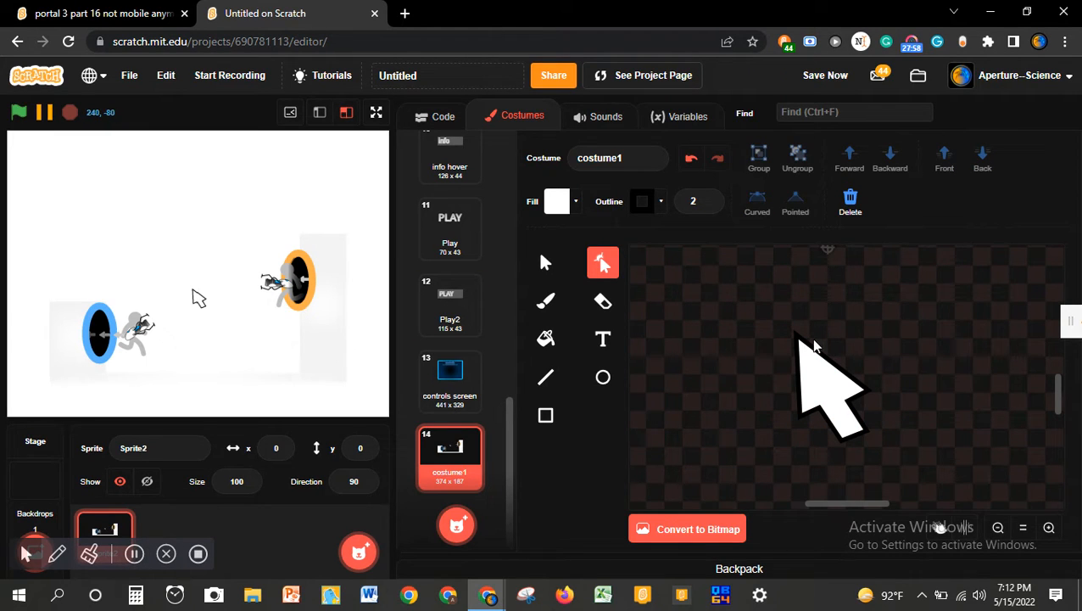
- View the portal scene with the cursor arrow on the full-screen stage
click(825, 386)
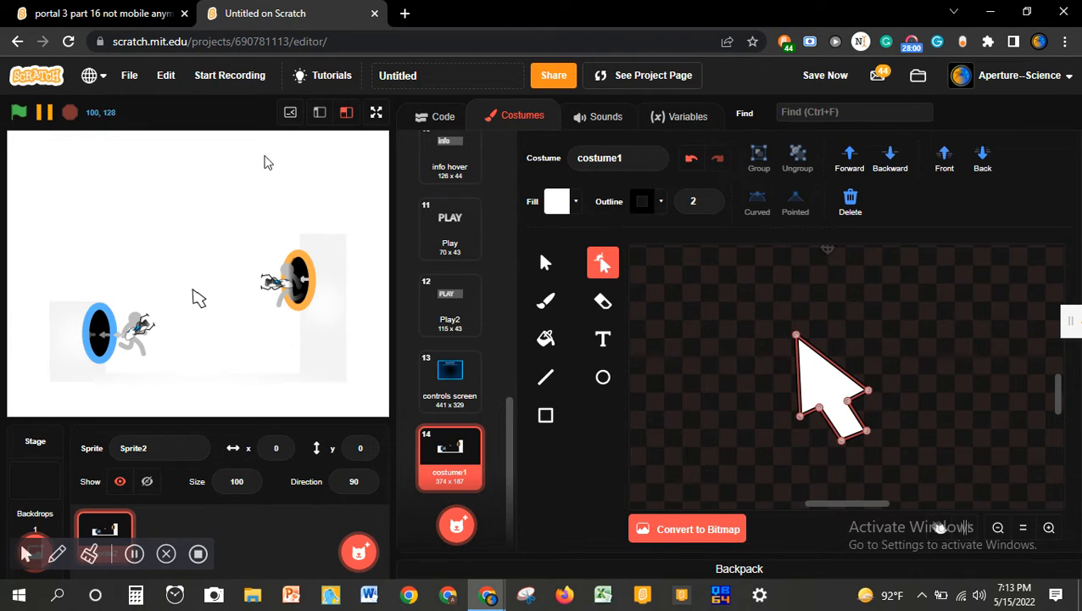
click(376, 112)
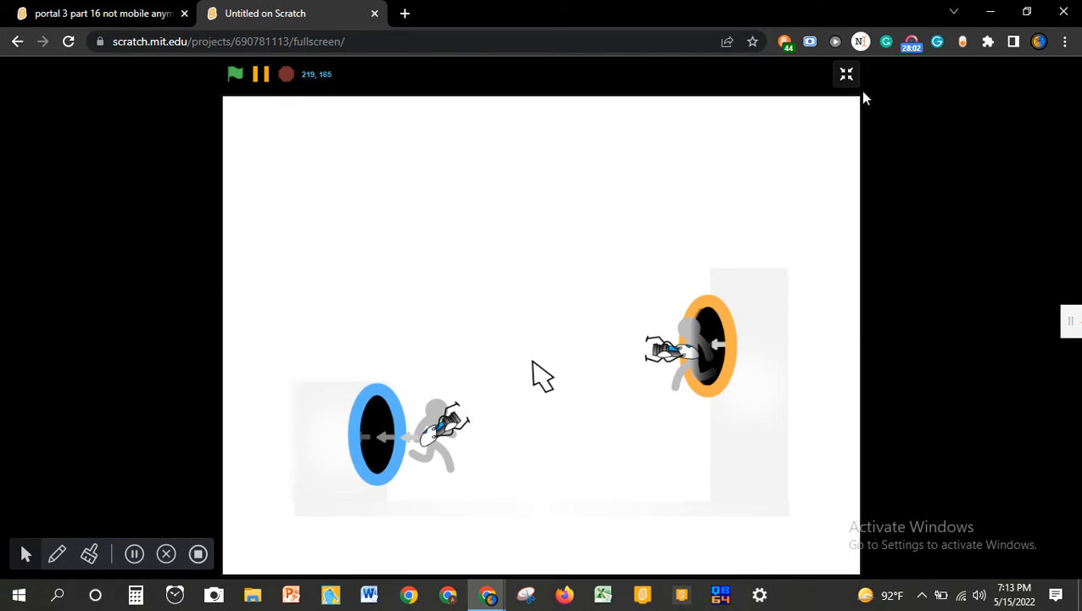
- Leave full-screen view, scale the mouse-cursor arrow down to roughly two-thirds size and shift it right, closer to the orange portal
click(845, 77)
scroll(879, 308, left, 3)
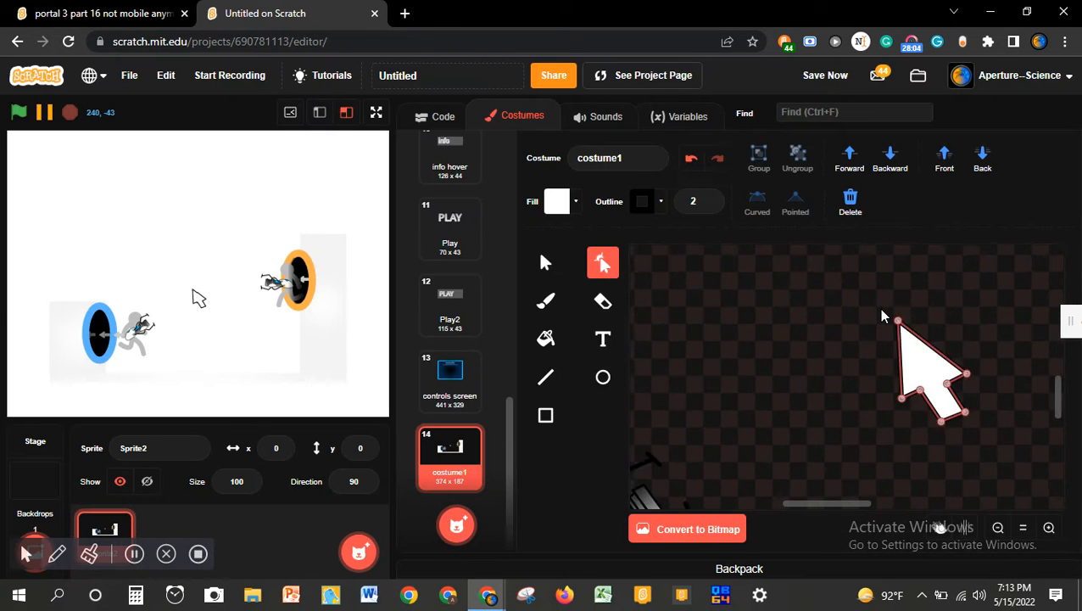
scroll(878, 308, down, 1)
scroll(878, 308, down, 2)
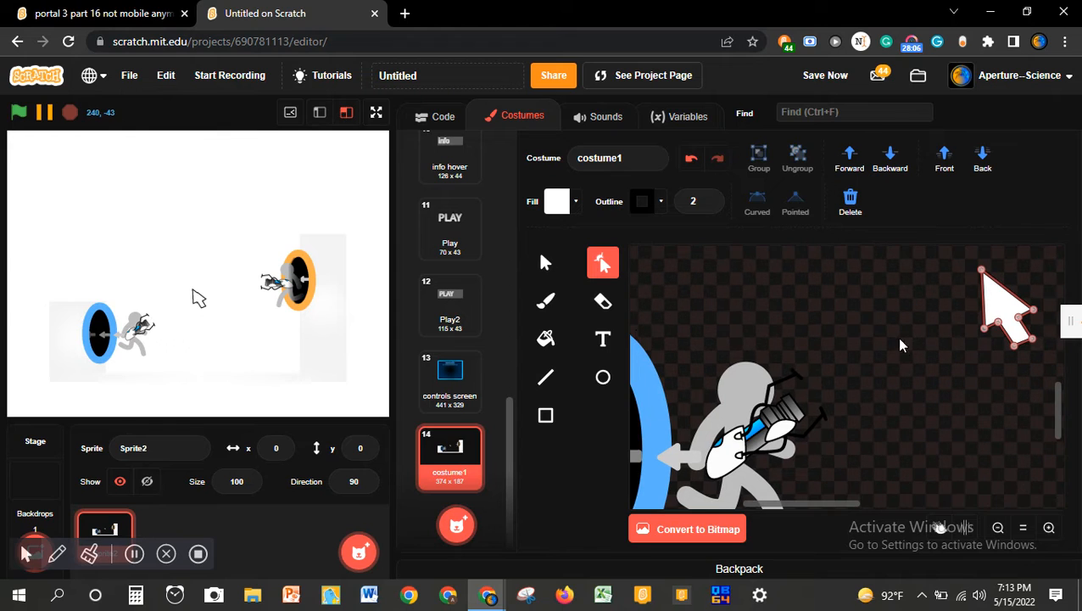
click(546, 262)
scroll(770, 320, right, 3)
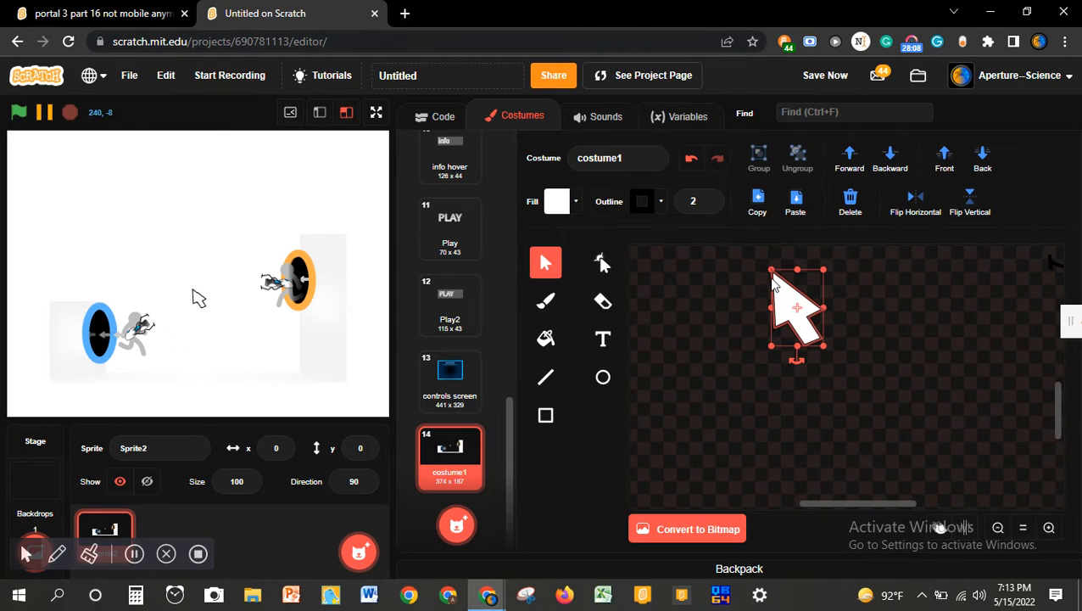
drag(768, 271, 902, 303)
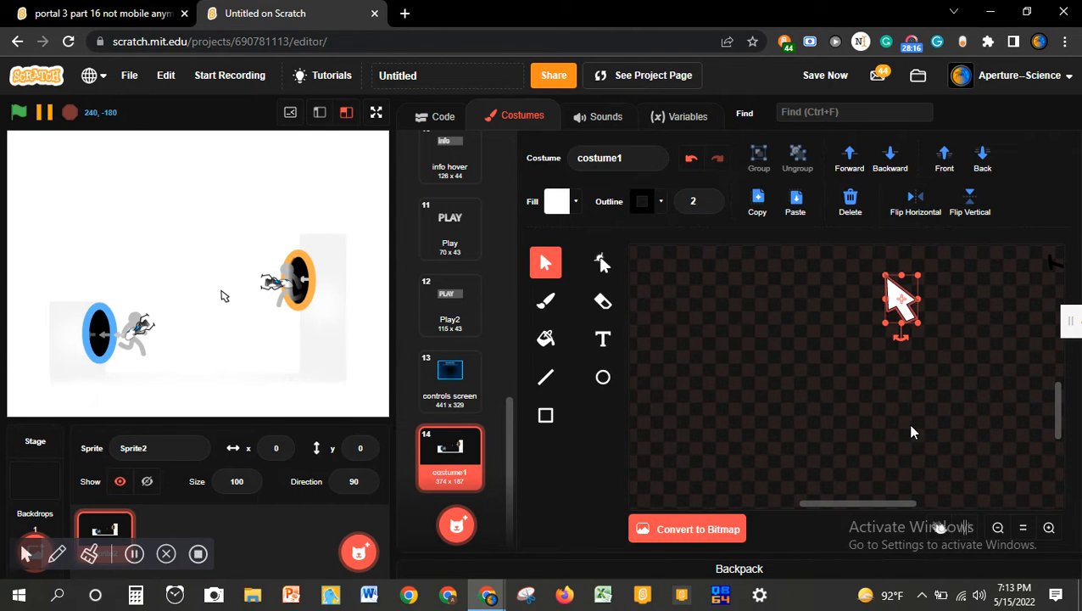
- Rotate the portal gun of the stick figure beside the blue portal slightly so it aims toward the orange portal
scroll(909, 424, down, 3)
scroll(913, 433, down, 1)
scroll(913, 433, left, 3)
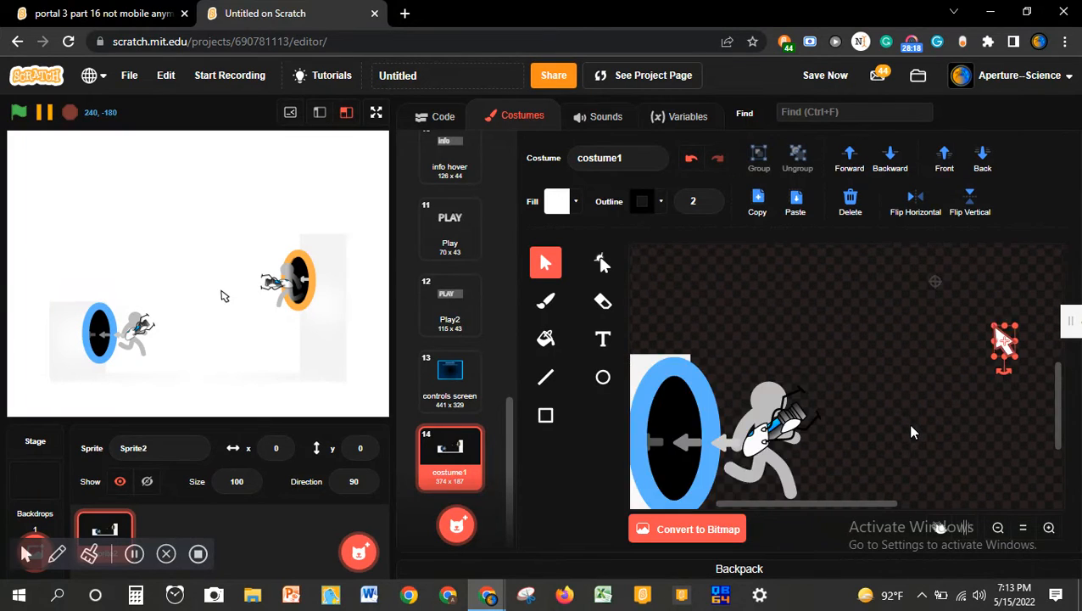
scroll(913, 433, up, 2)
scroll(912, 433, down, 1)
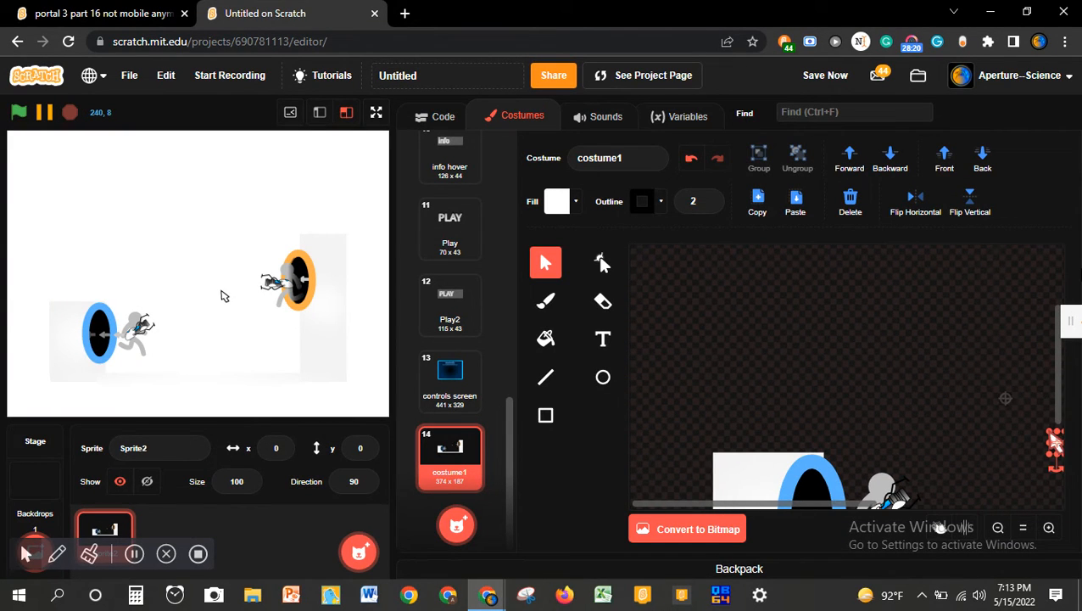
scroll(748, 339, right, 3)
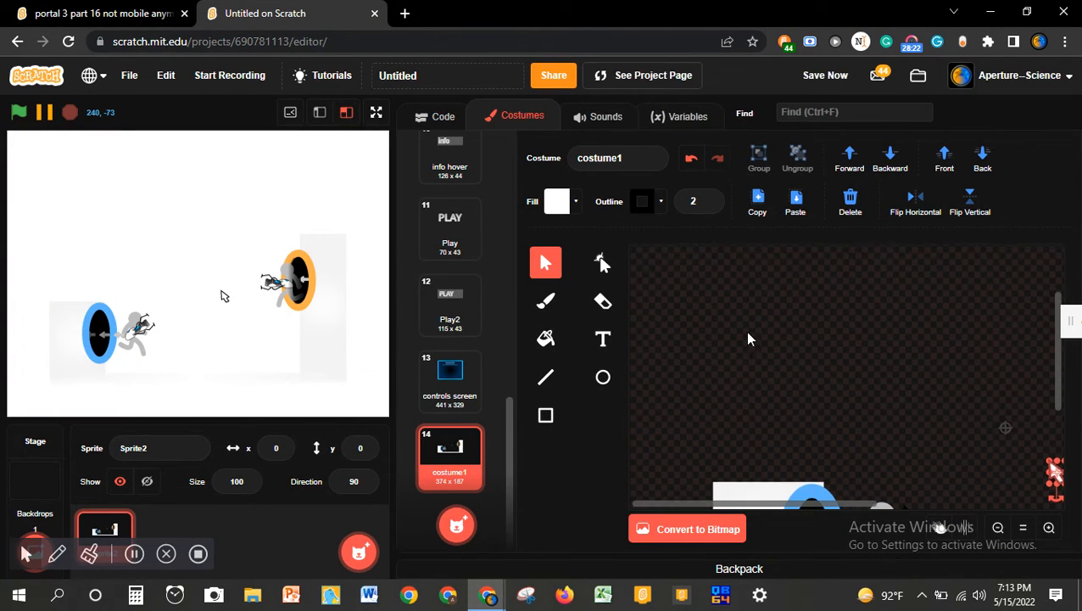
scroll(748, 339, down, 2)
scroll(748, 333, right, 3)
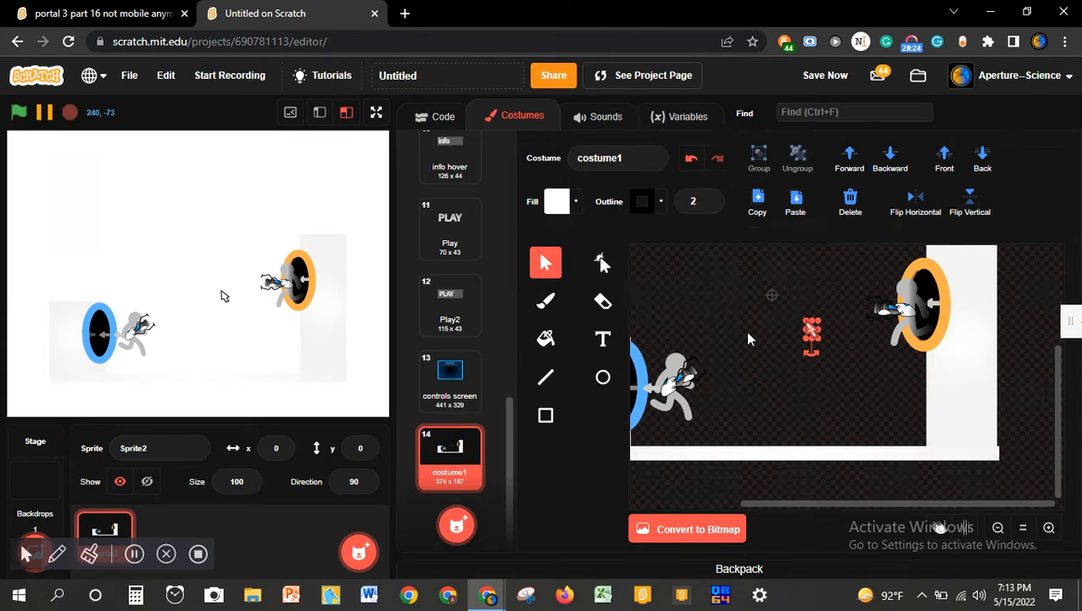
scroll(748, 333, left, 1)
click(686, 376)
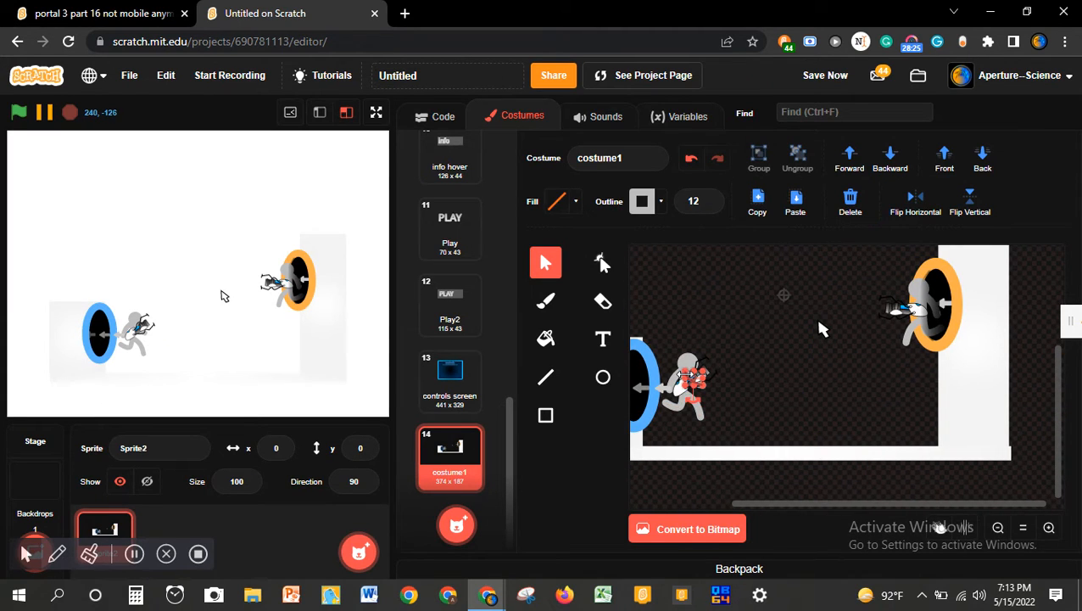
click(680, 392)
drag(693, 407, 684, 406)
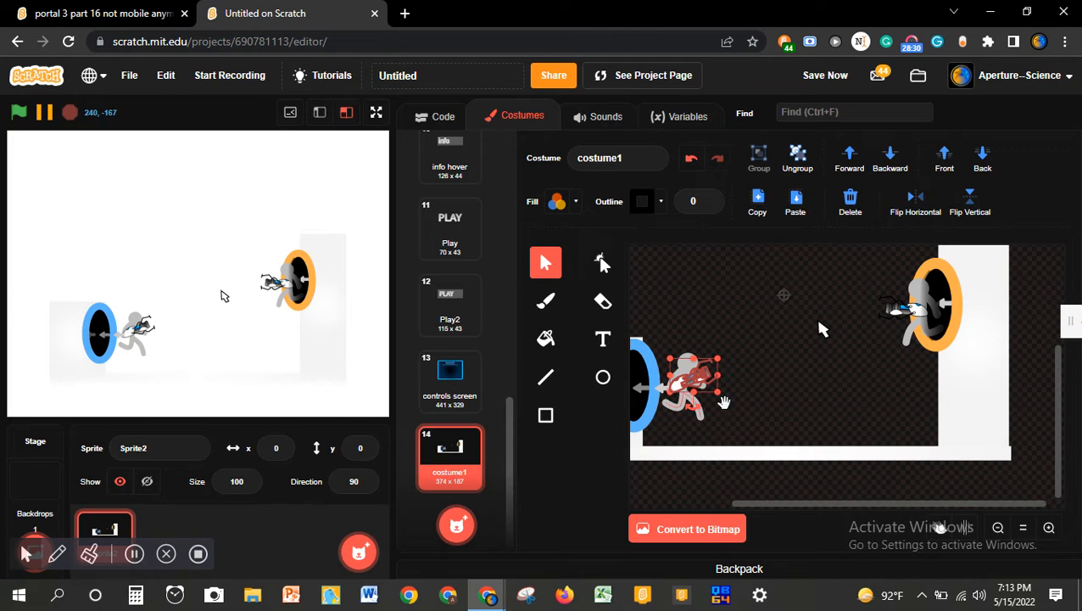
click(773, 410)
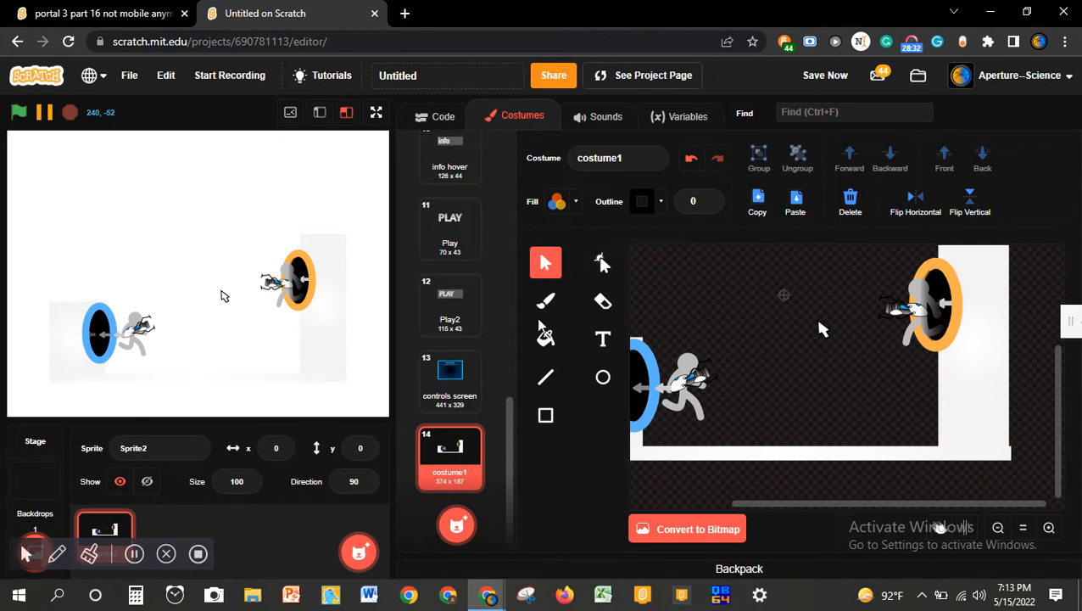
- Draw a straight red line, 1 thick, from the gun at the blue portal to the figure in the orange portal
click(545, 379)
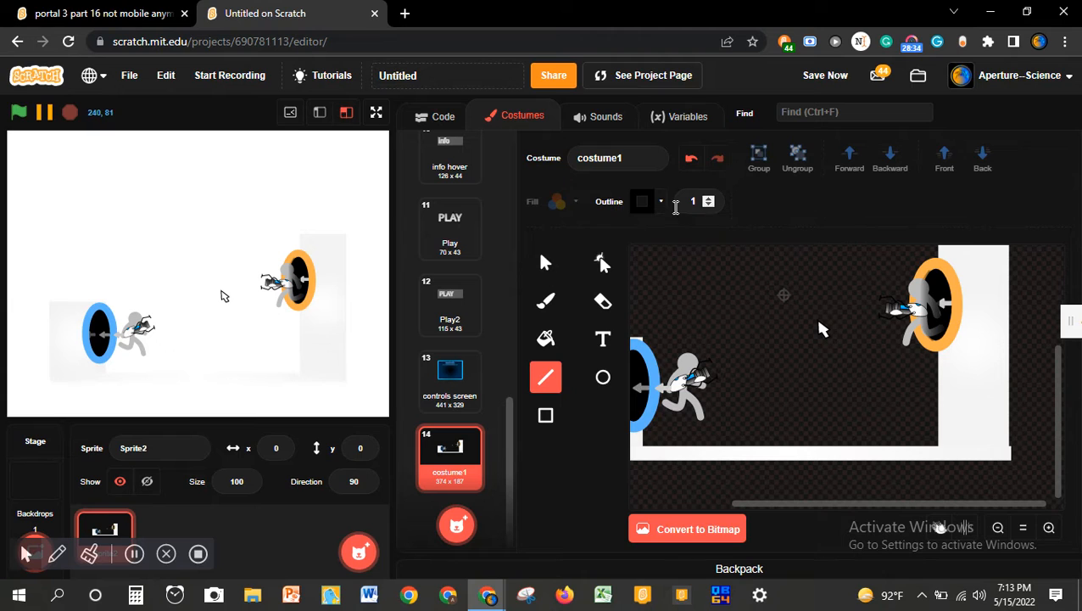
click(642, 203)
drag(579, 422, 1040, 389)
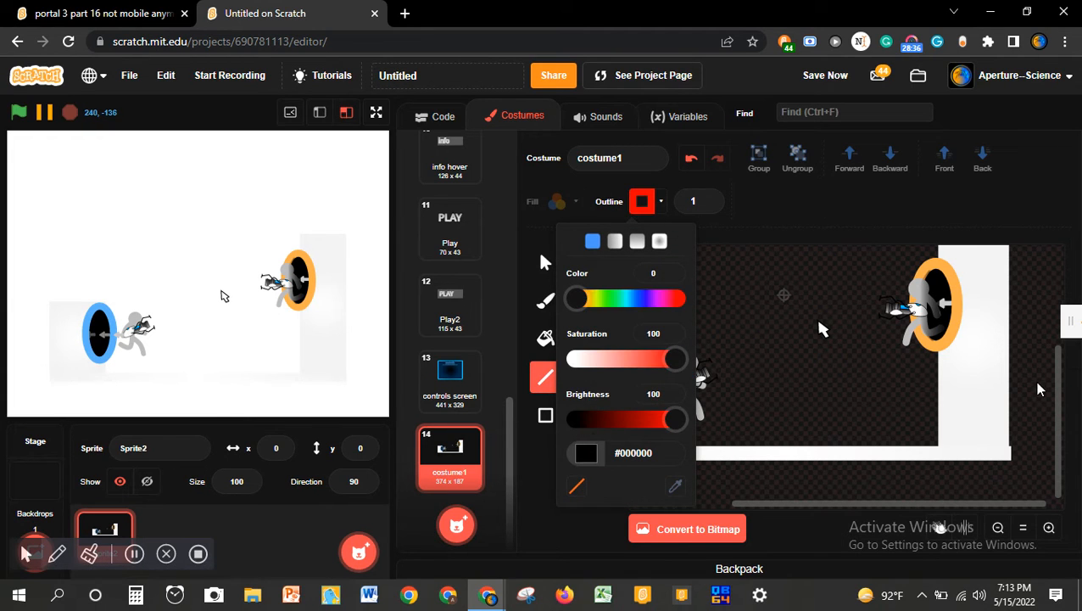
click(795, 386)
mouse_move(708, 376)
mouse_down()
mouse_move(920, 326)
mouse_move(946, 307)
mouse_up()
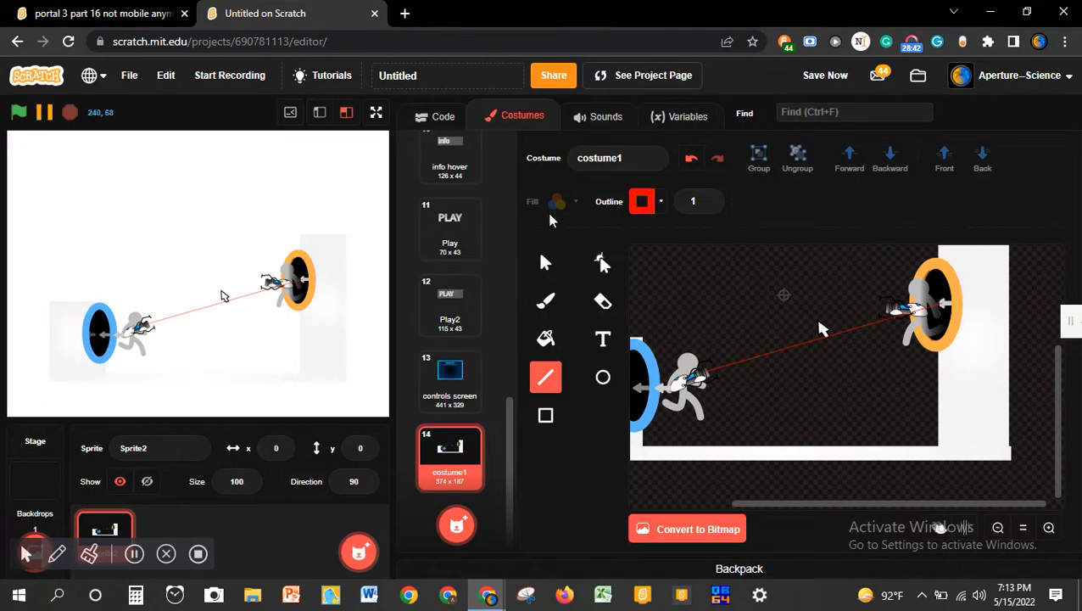
- Move the cursor arrow slightly down onto the red line and bring it in front of the line
click(546, 263)
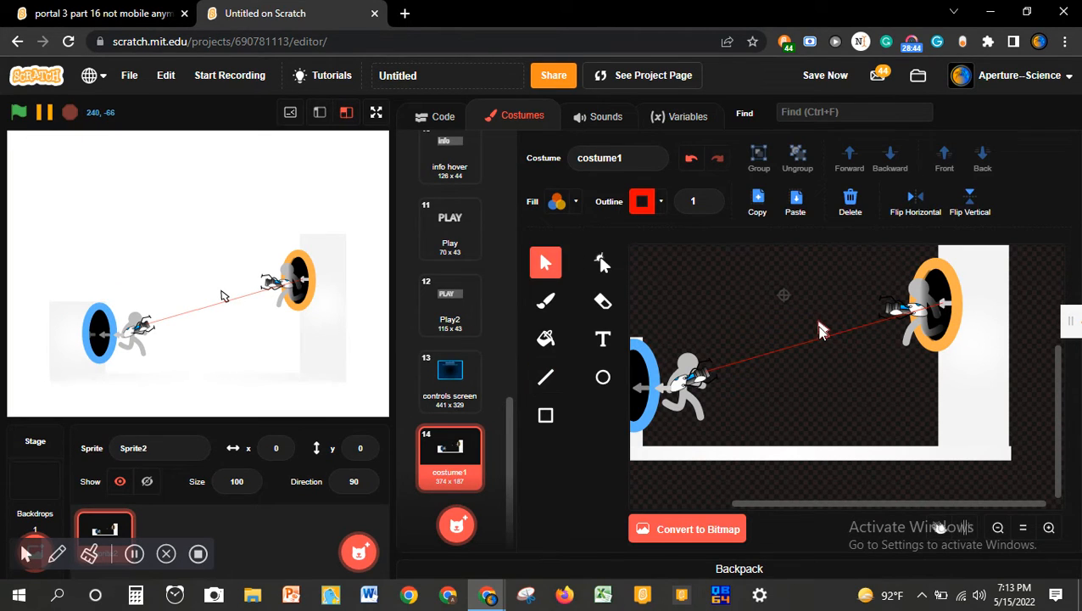
click(821, 331)
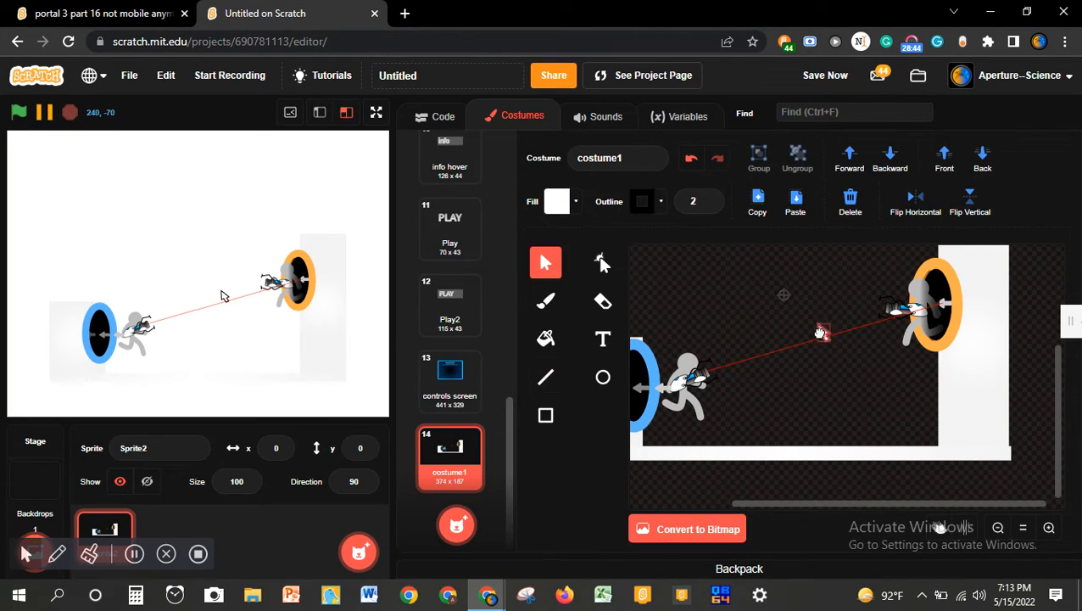
click(876, 388)
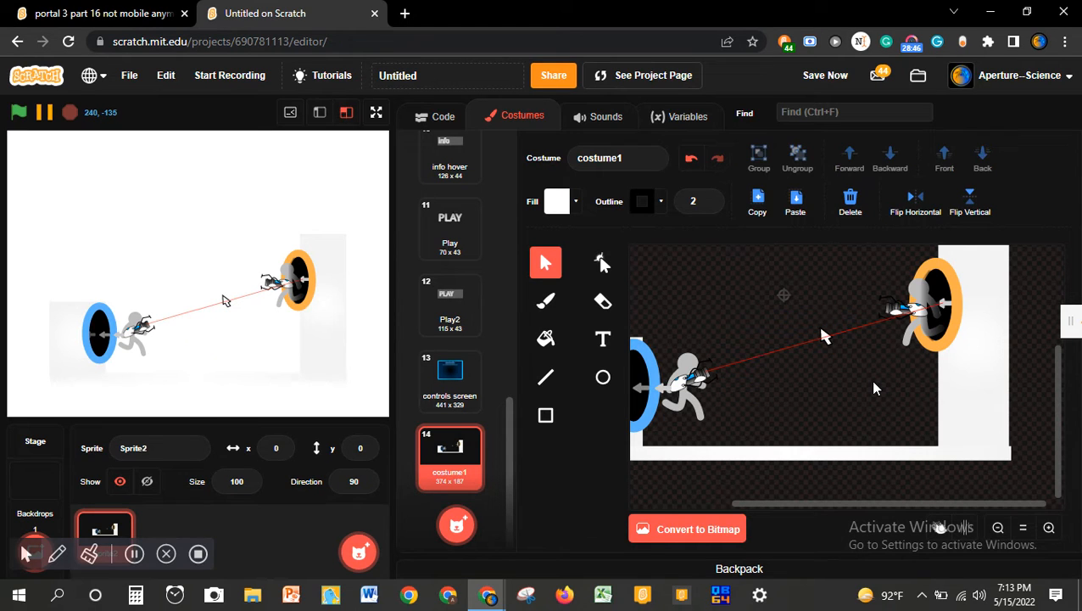
click(824, 338)
click(823, 338)
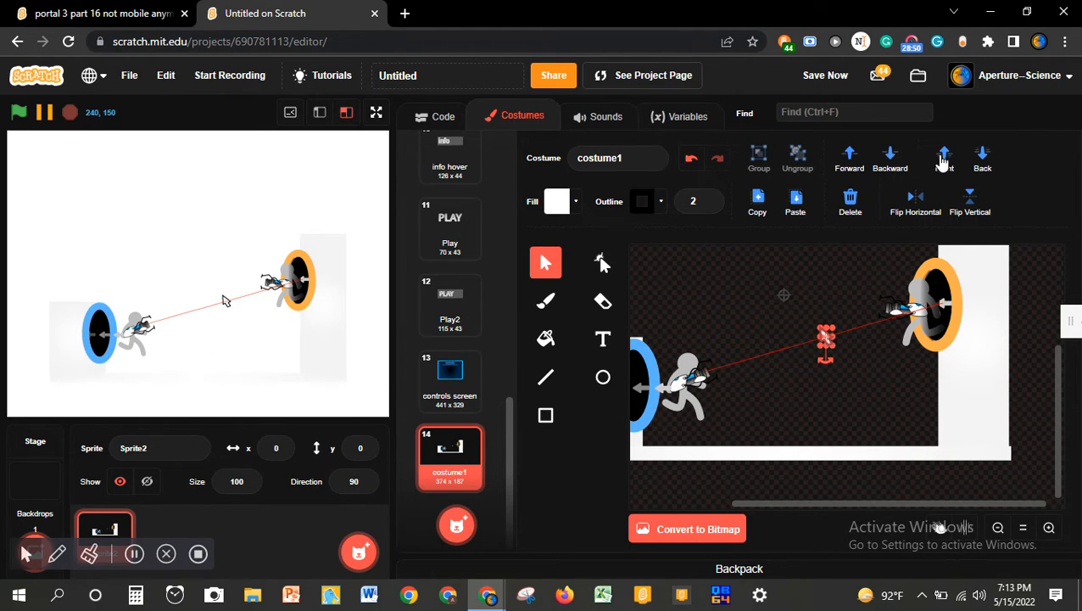
click(1049, 527)
click(1050, 526)
right_click(1049, 526)
right_click(1049, 526)
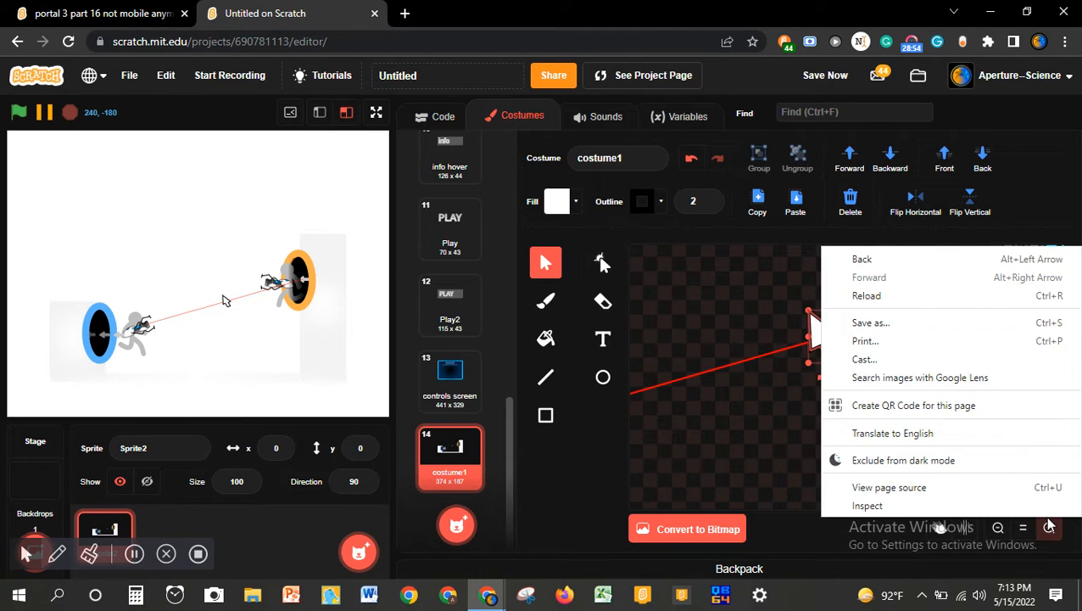
click(1049, 527)
click(1050, 526)
click(729, 438)
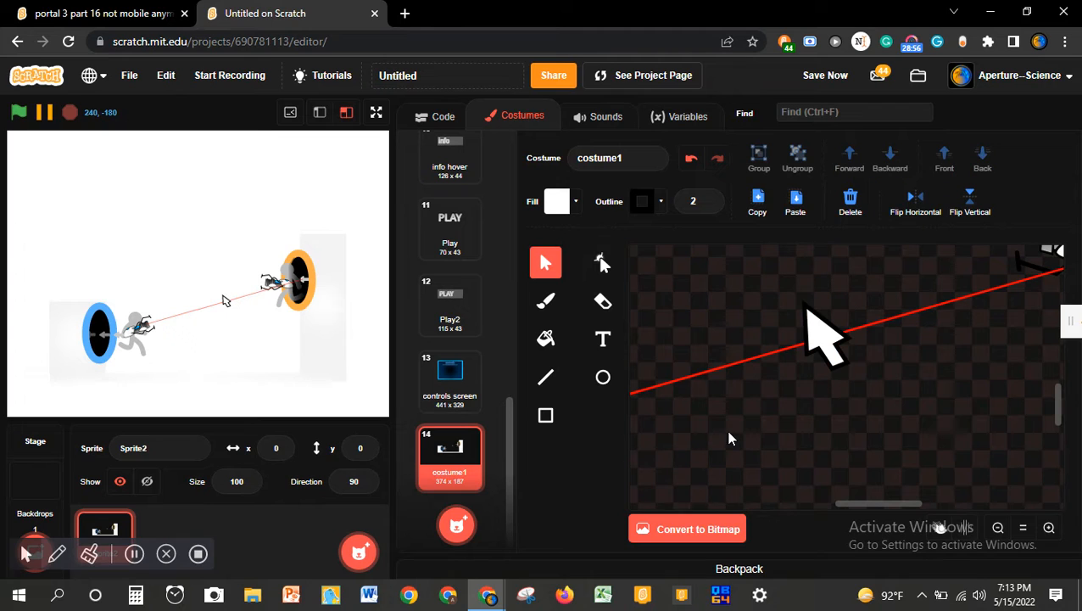
click(604, 342)
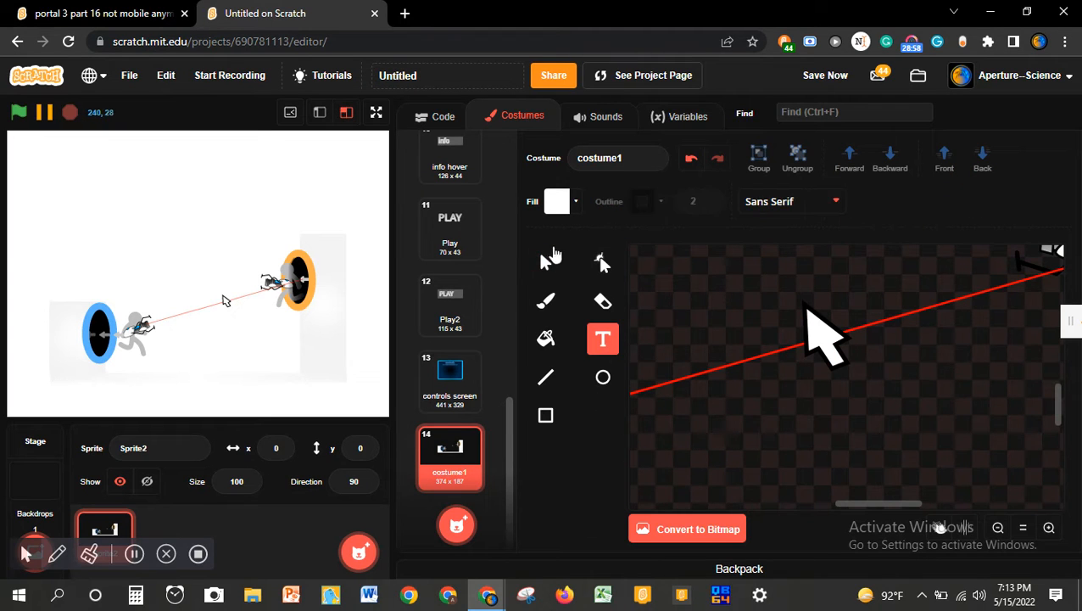
click(449, 386)
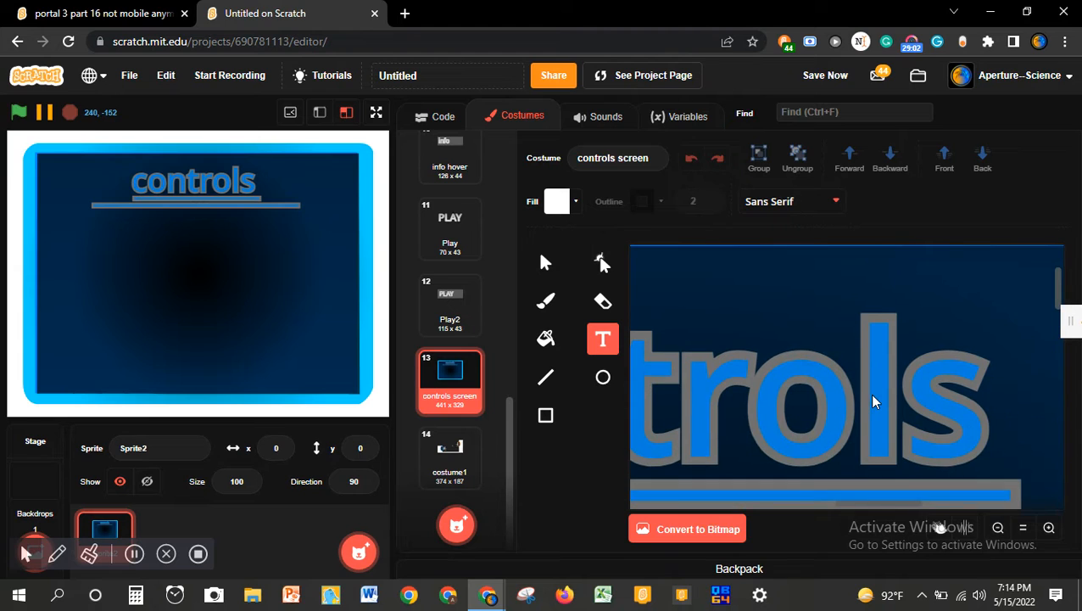
click(546, 262)
click(789, 431)
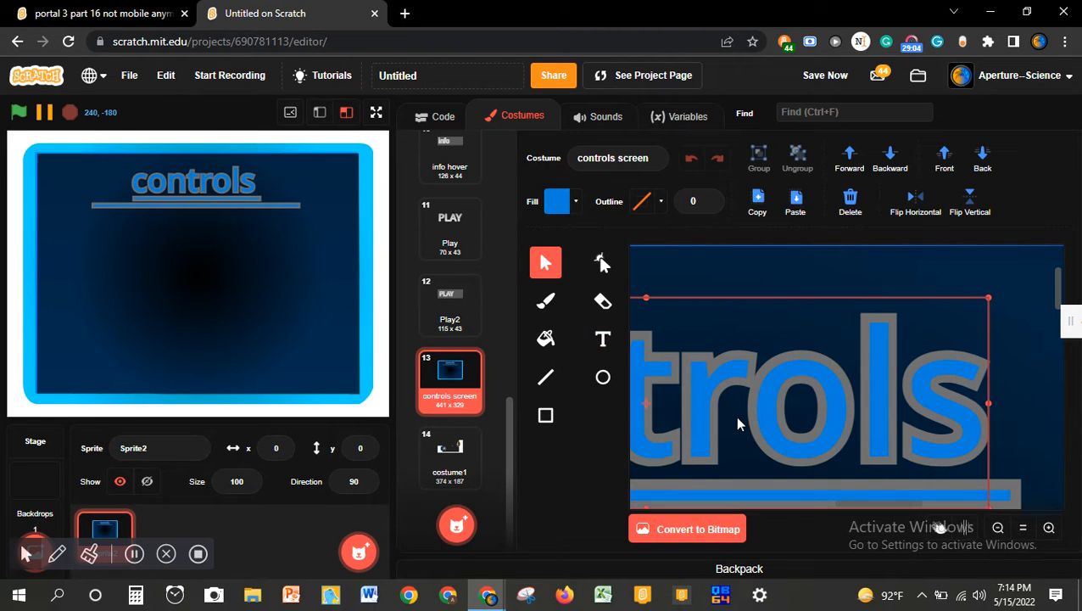
click(459, 453)
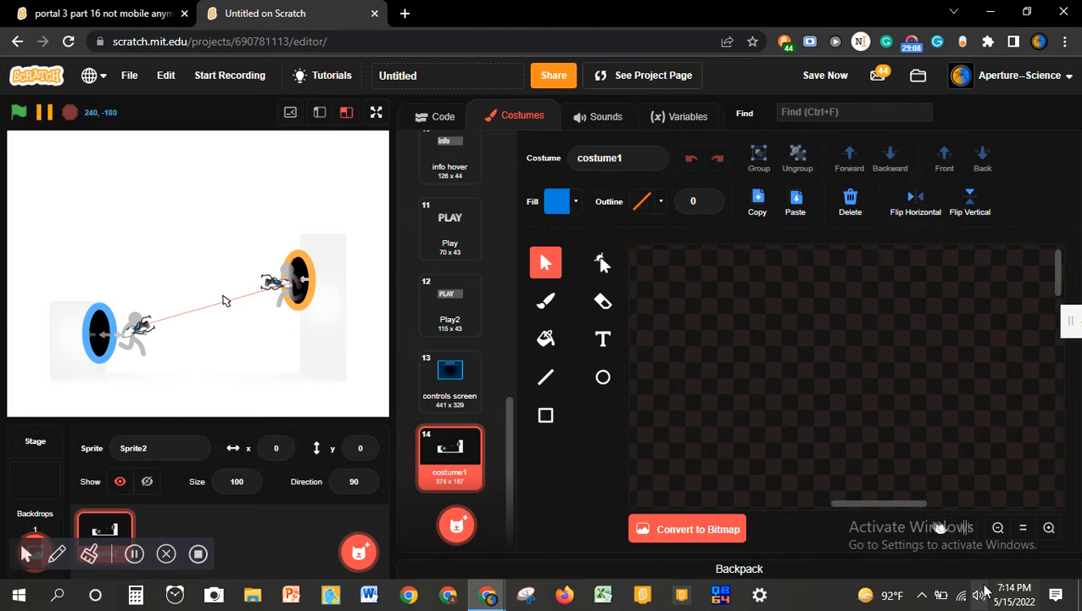
click(998, 528)
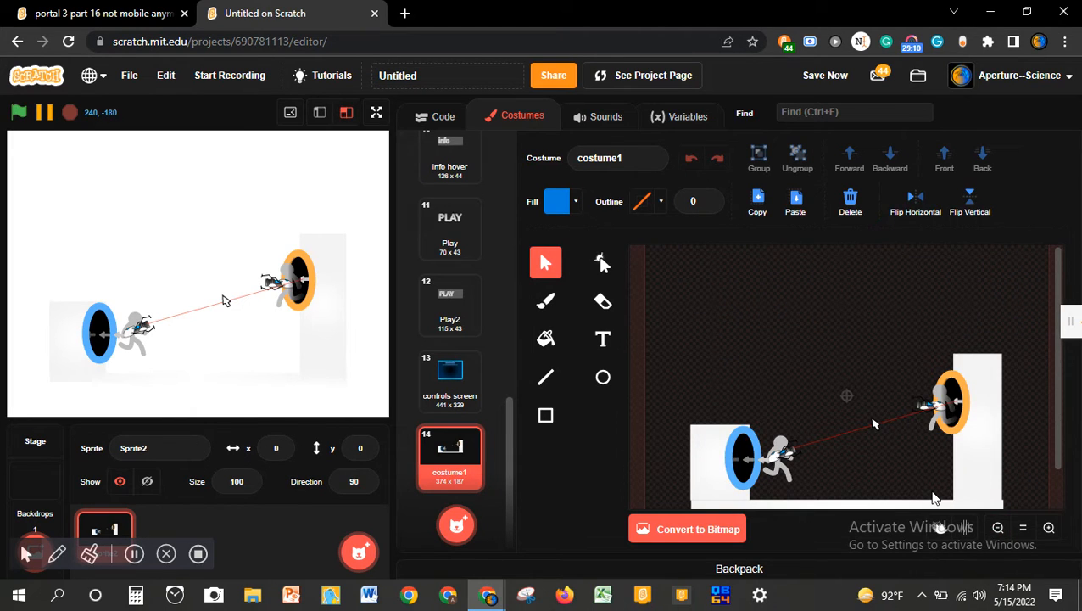
click(1053, 531)
click(1052, 531)
scroll(897, 411, down, 2)
scroll(897, 411, down, 1)
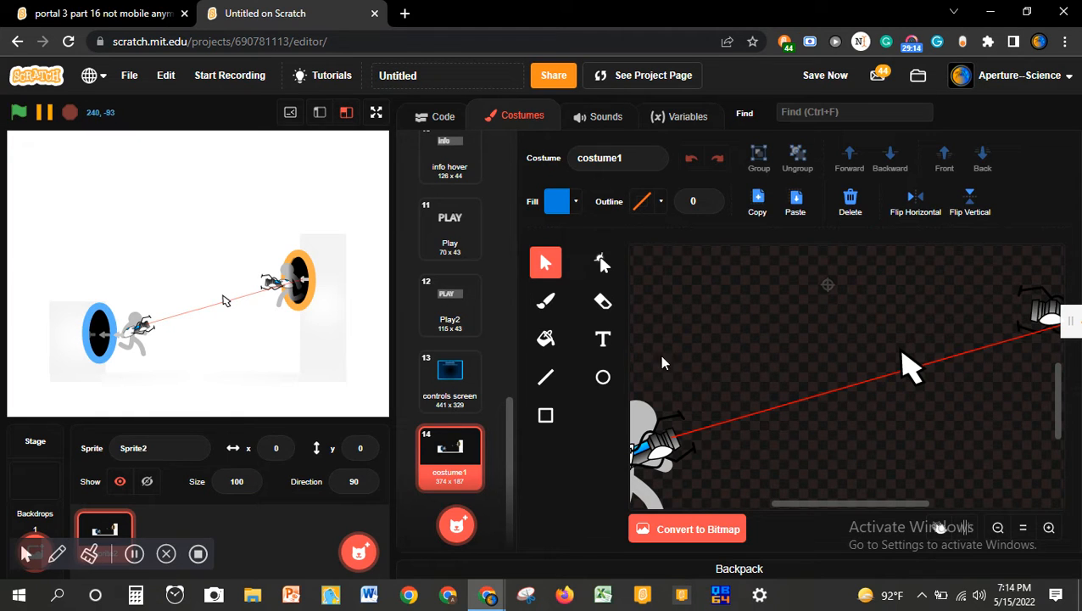
- In the controls screen costume, cut the blue "controls" title text, paste it back and realign it over its grey outline
click(475, 365)
scroll(739, 327, up, 5)
click(795, 404)
key(Delete)
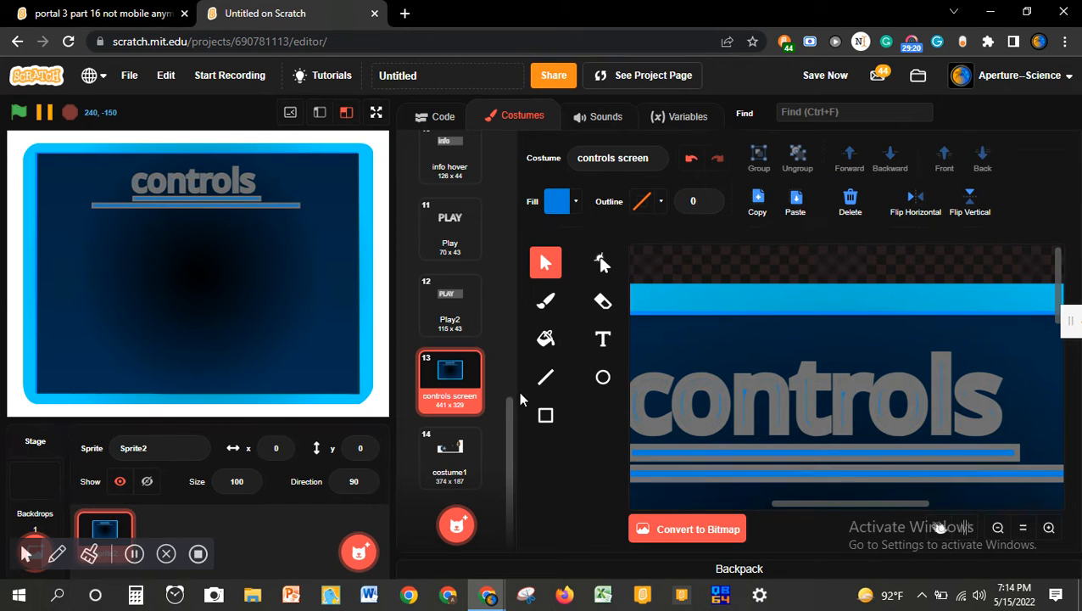
key(ctrl+z)
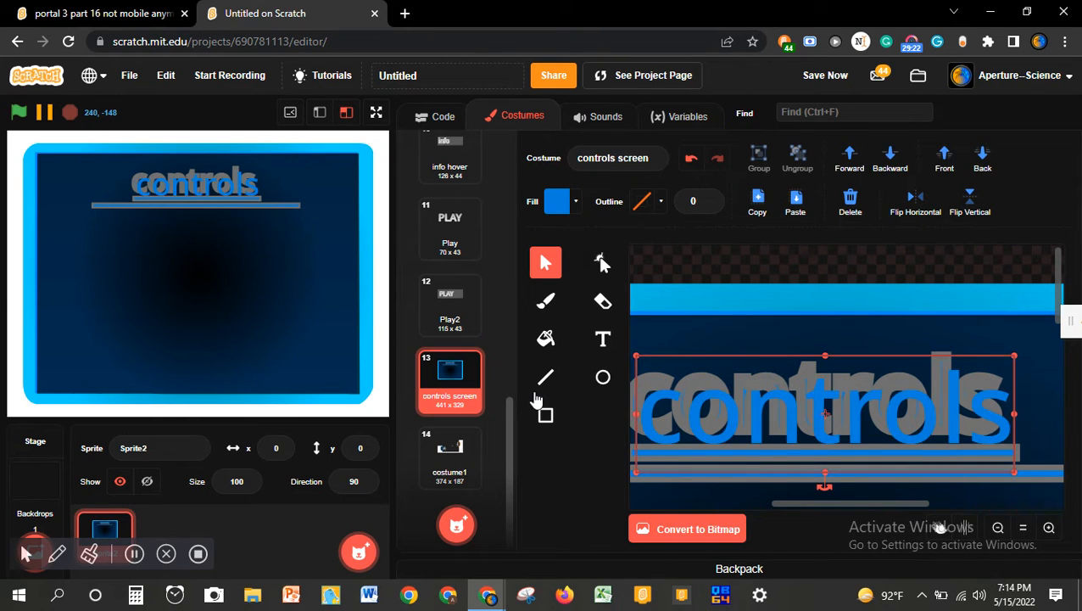
drag(826, 425, 812, 410)
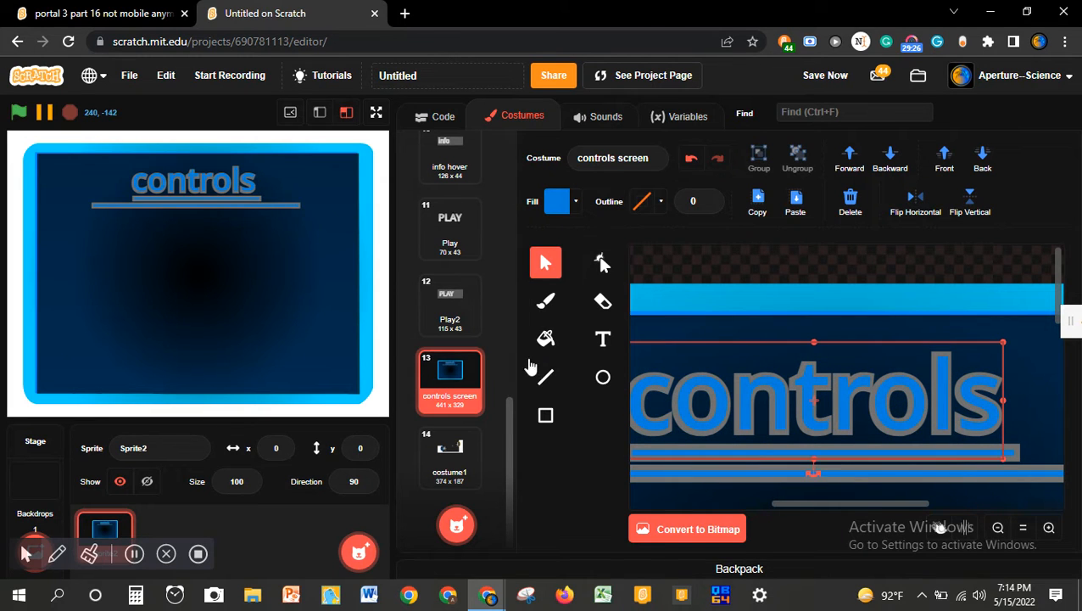
- Paste the blue "controls" text into costume1 above the portal scene
click(430, 443)
key(ctrl+v)
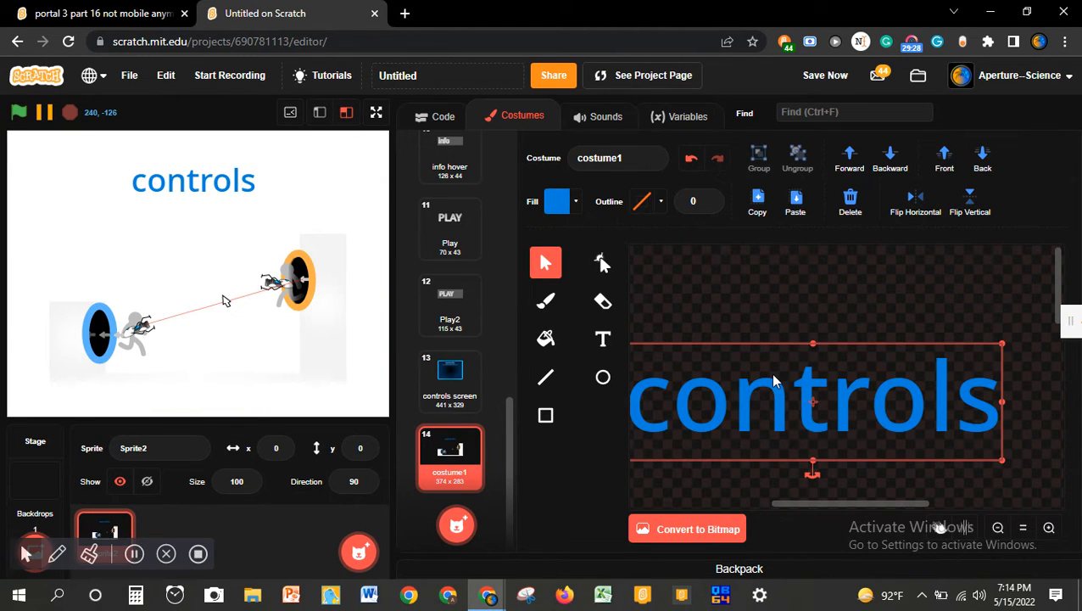
scroll(774, 380, down, 3)
scroll(773, 381, down, 3)
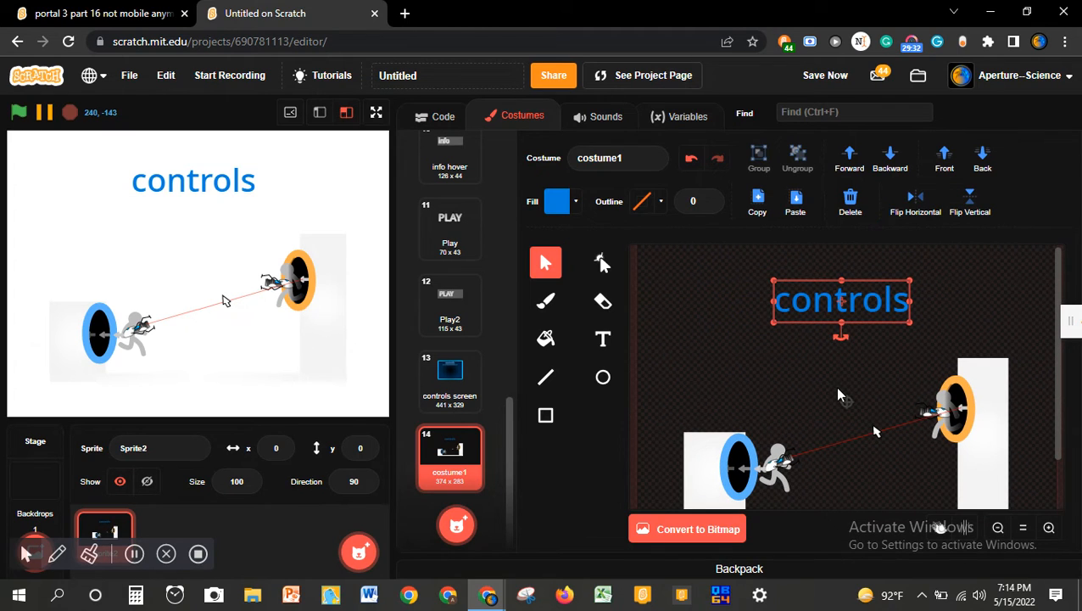
- Replace the pasted "controls" text above the portal scene with the caption "aim with mouce"
double_click(792, 307)
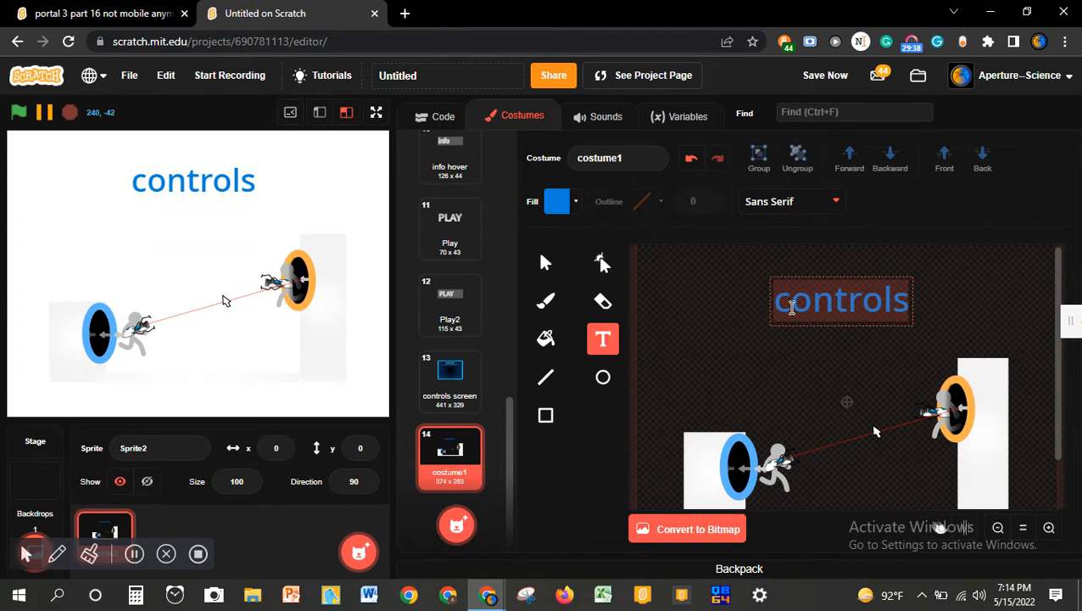
text(ame)
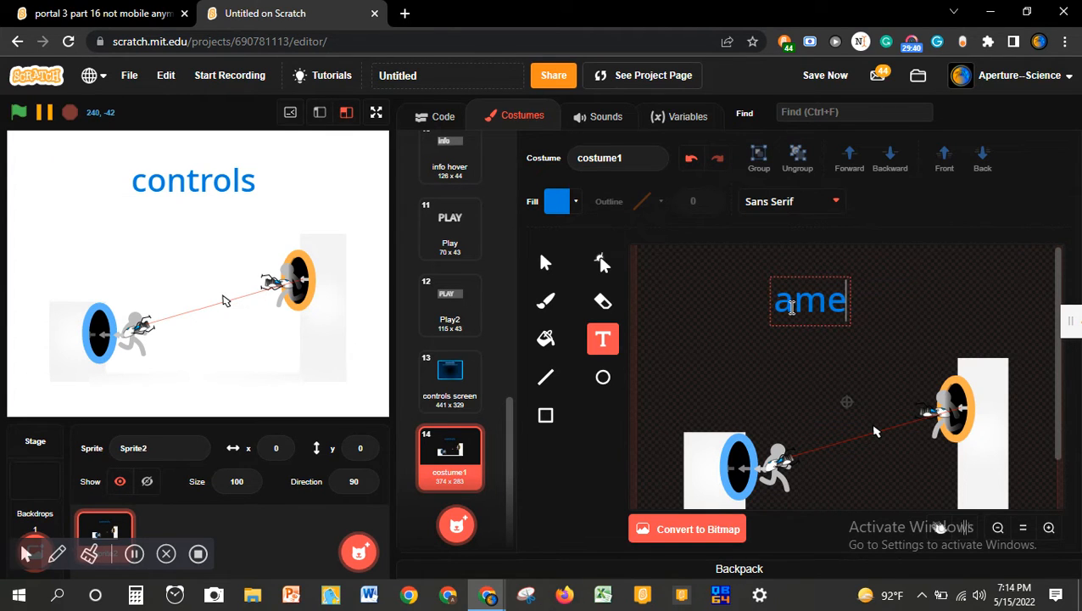
key(BackSpace)
key(BackSpace)
key(BackSpace)
text(aim)
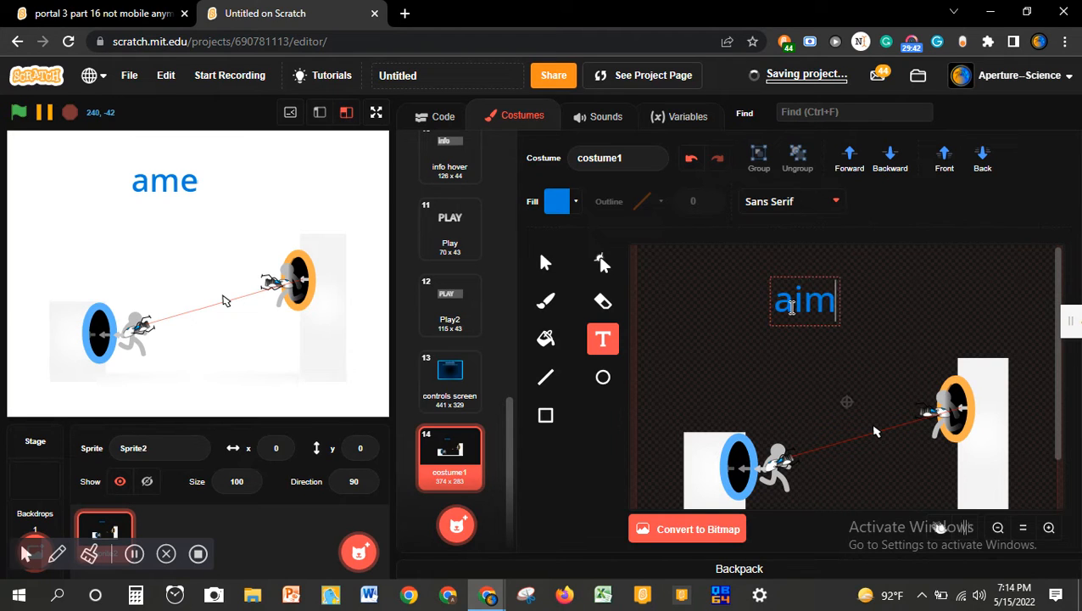
text( with )
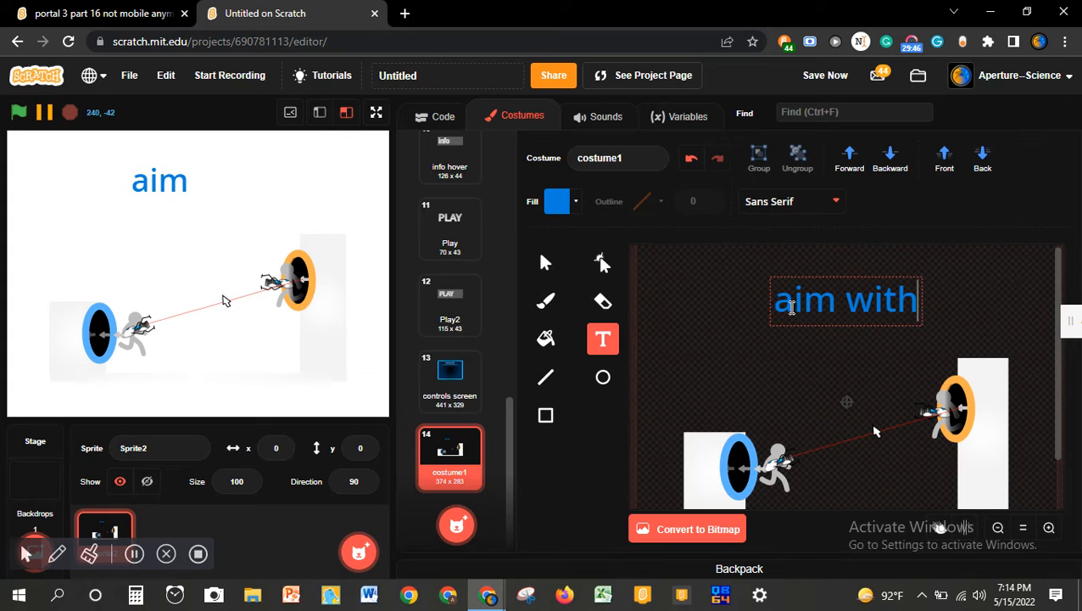
text(mouce)
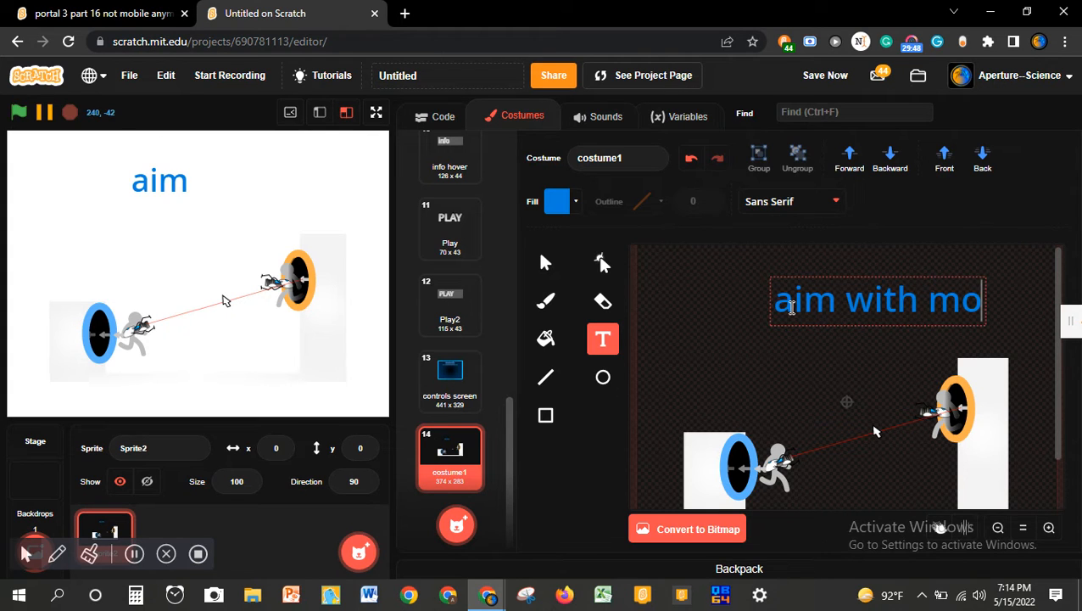
key(BackSpace)
key(BackSpace)
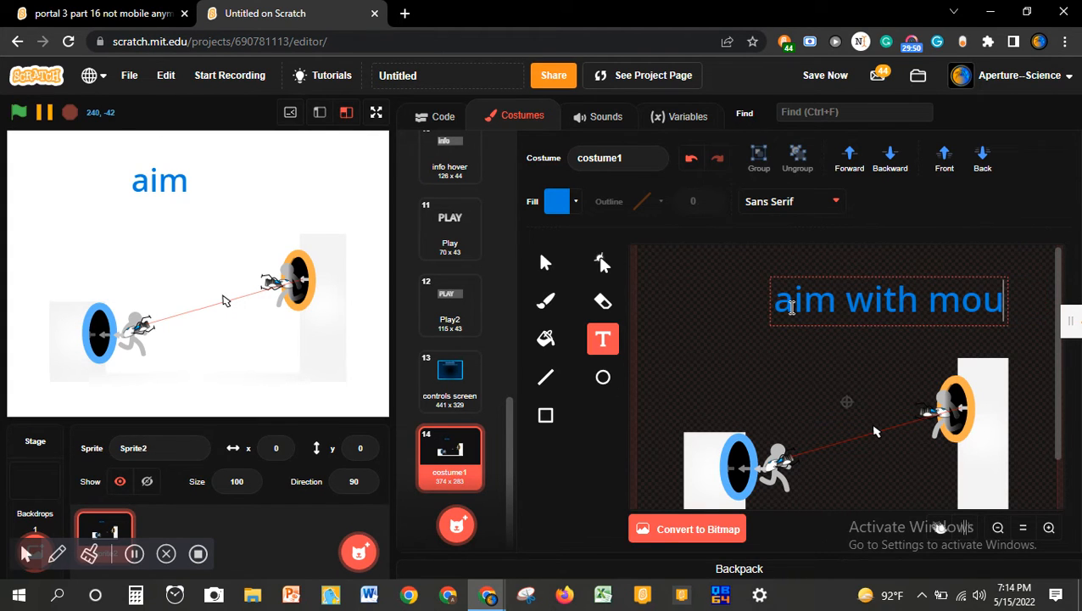
text(ce)
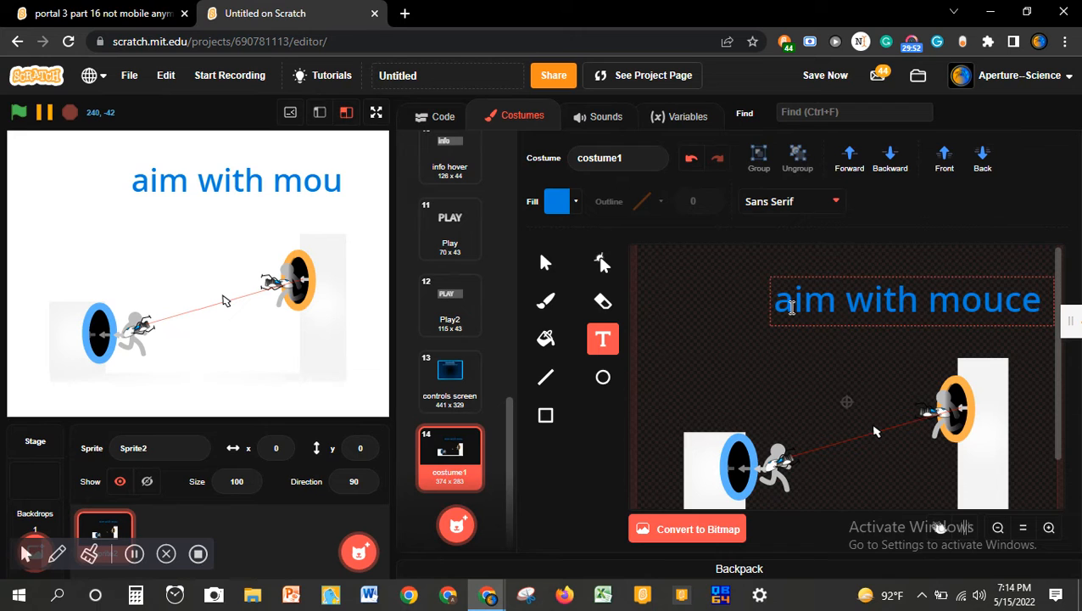
- Switch to the portal 3 part 16 project, examine the aiming caption in its controls costume, and return to the Untitled project
click(156, 11)
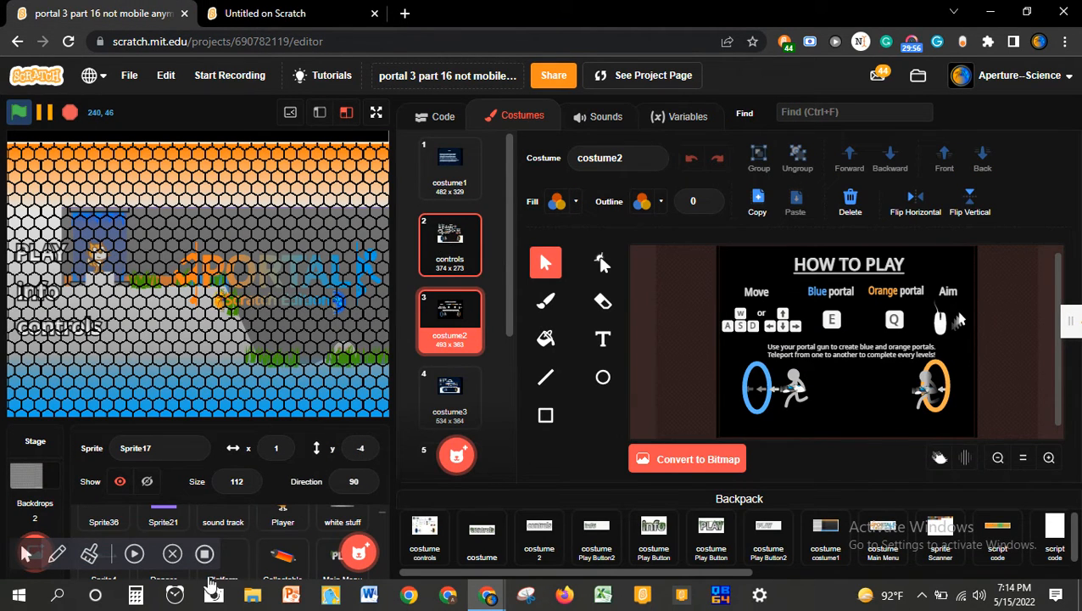
click(447, 244)
scroll(733, 400, up, 3)
scroll(750, 360, up, 2)
scroll(750, 359, up, 1)
scroll(750, 360, up, 2)
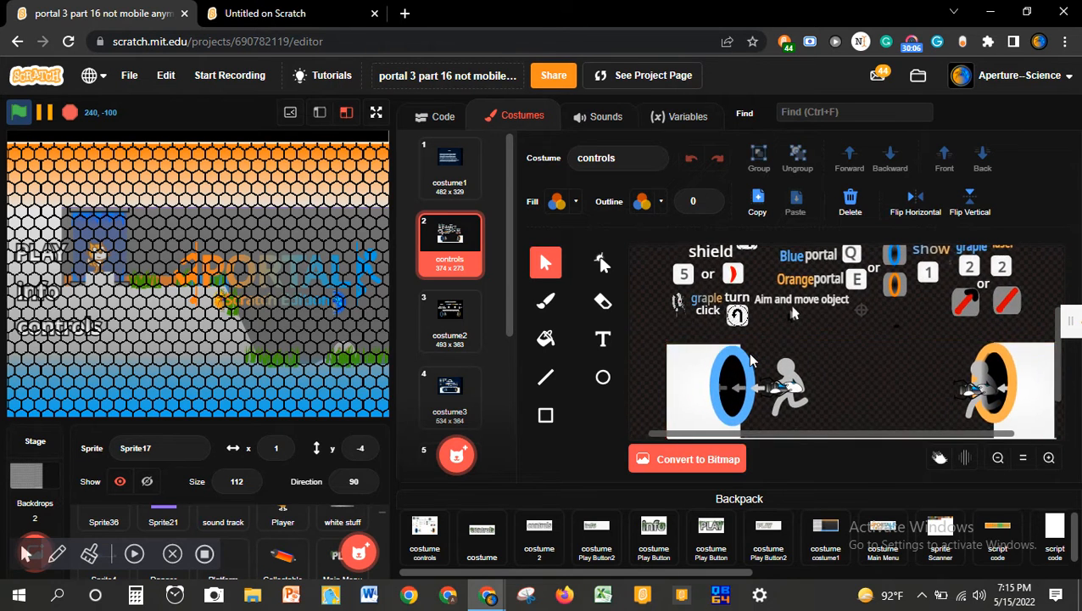
scroll(750, 360, up, 5)
scroll(749, 359, down, 4)
scroll(750, 359, up, 1)
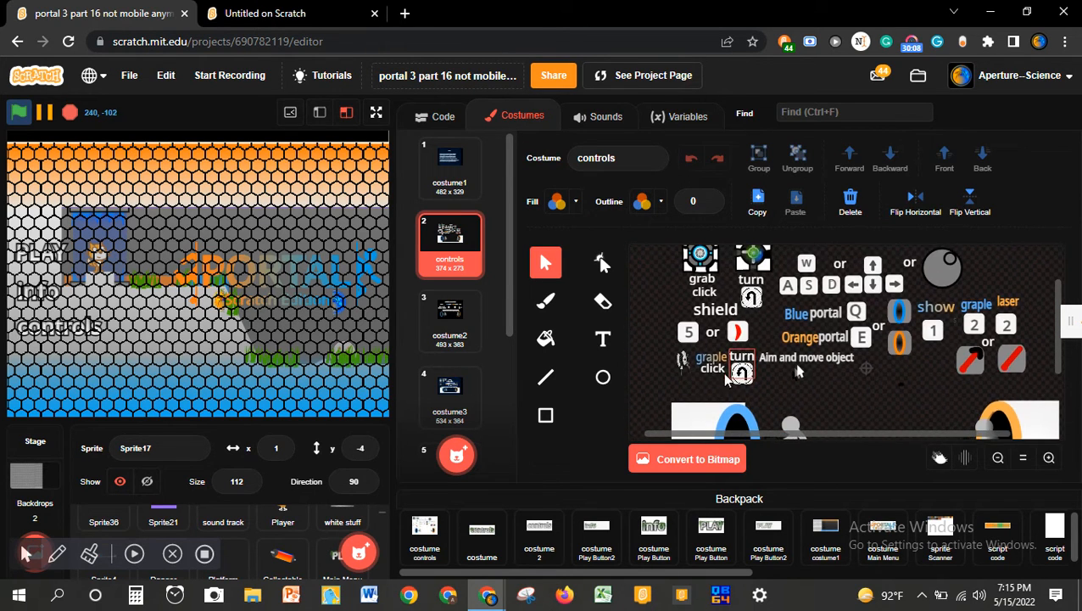
click(776, 357)
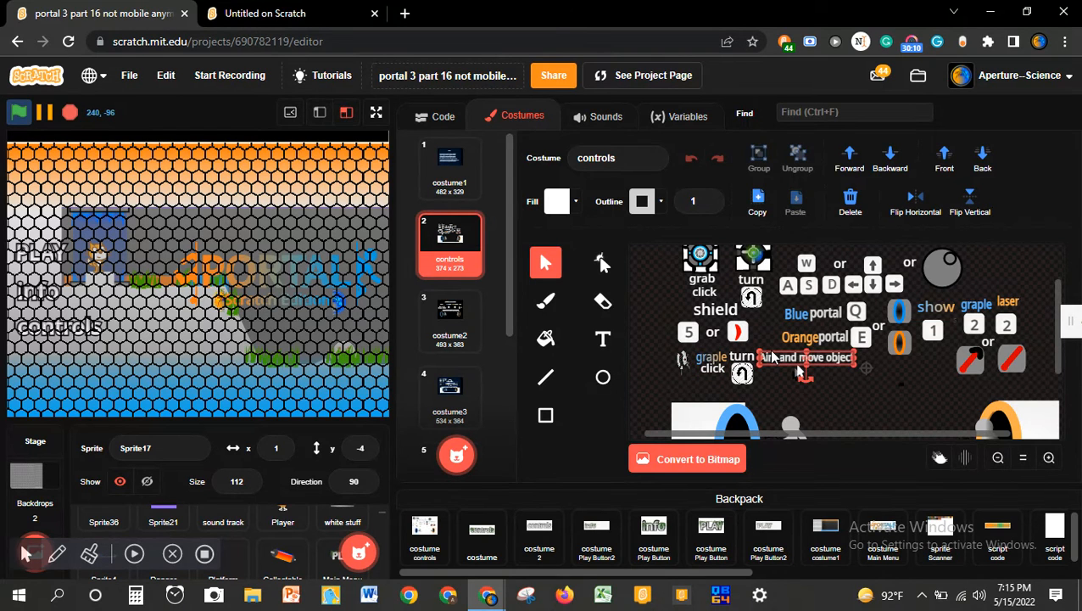
click(874, 388)
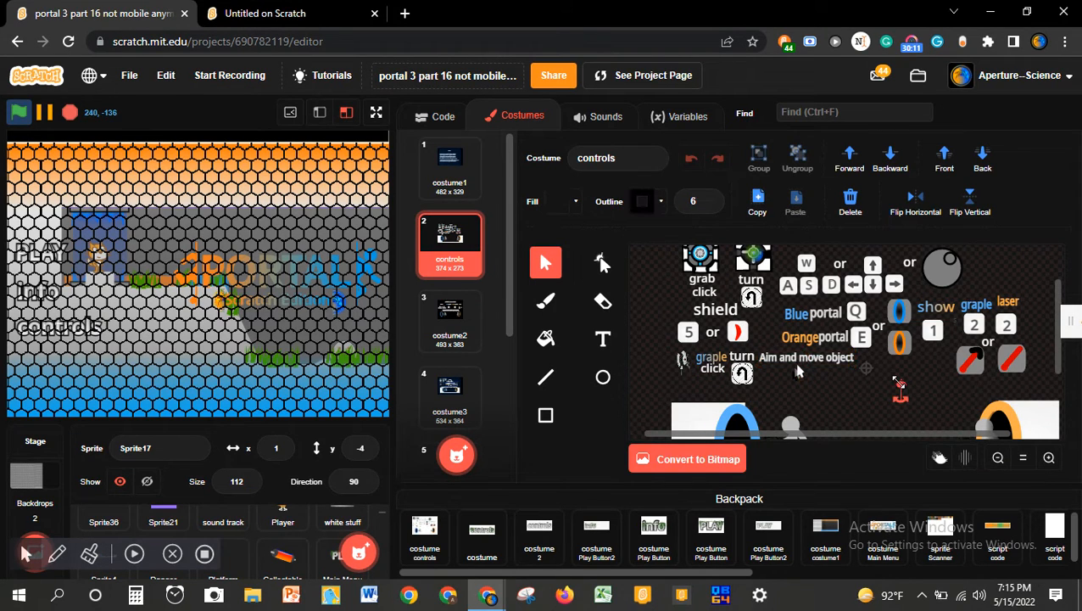
click(265, 10)
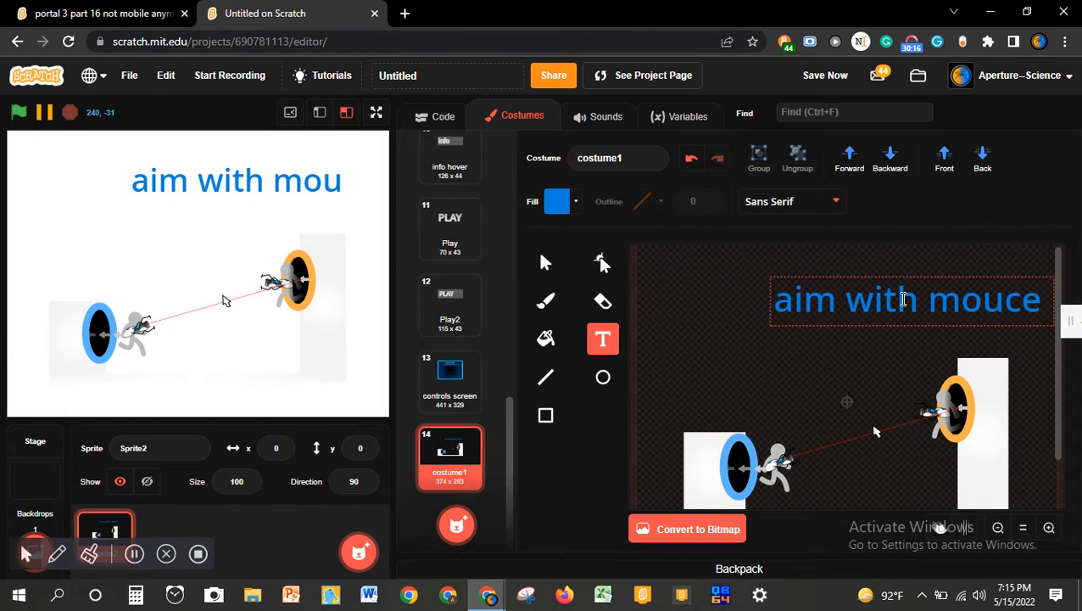
- Extend the blue caption to read "aim with mouce pointer"
key(Right)
key(Right)
key(Right)
key(Right)
key(Right)
key(Right)
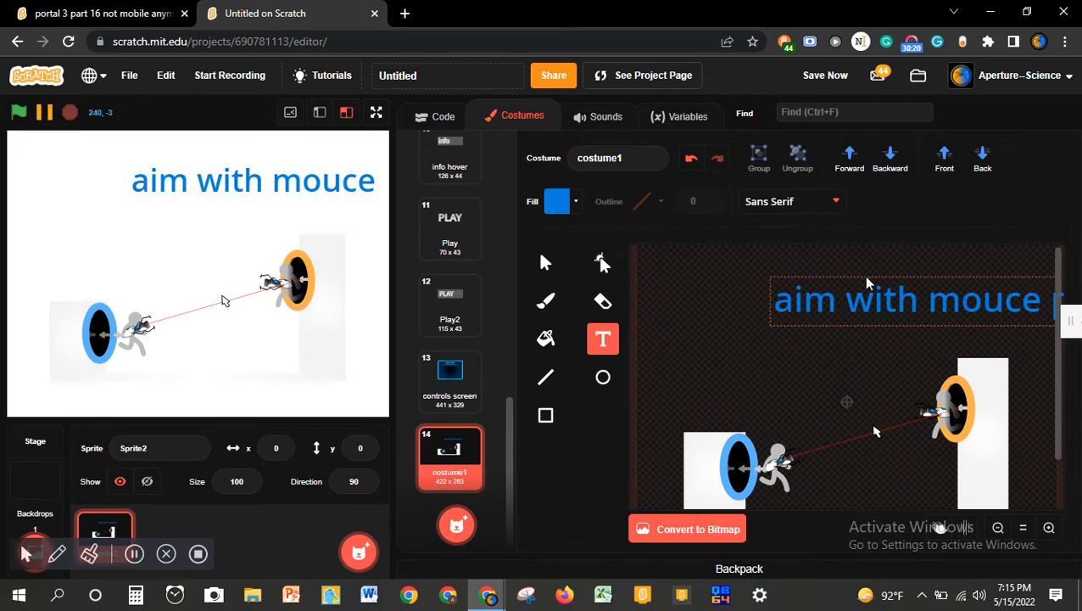
text(r)
scroll(857, 409, right, 2)
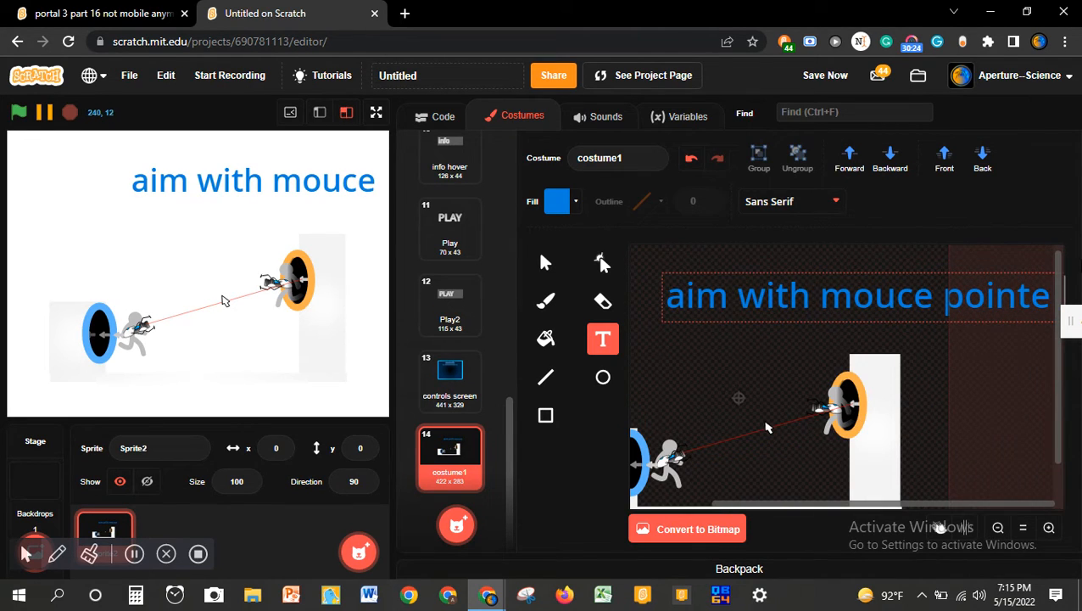
click(934, 368)
- Shrink the "aim with mouce pointer" caption and place it below the red line, beside the wall with the orange portal
drag(909, 306, 849, 313)
drag(1004, 302, 836, 304)
drag(722, 326, 793, 444)
drag(883, 421, 801, 457)
drag(705, 446, 747, 469)
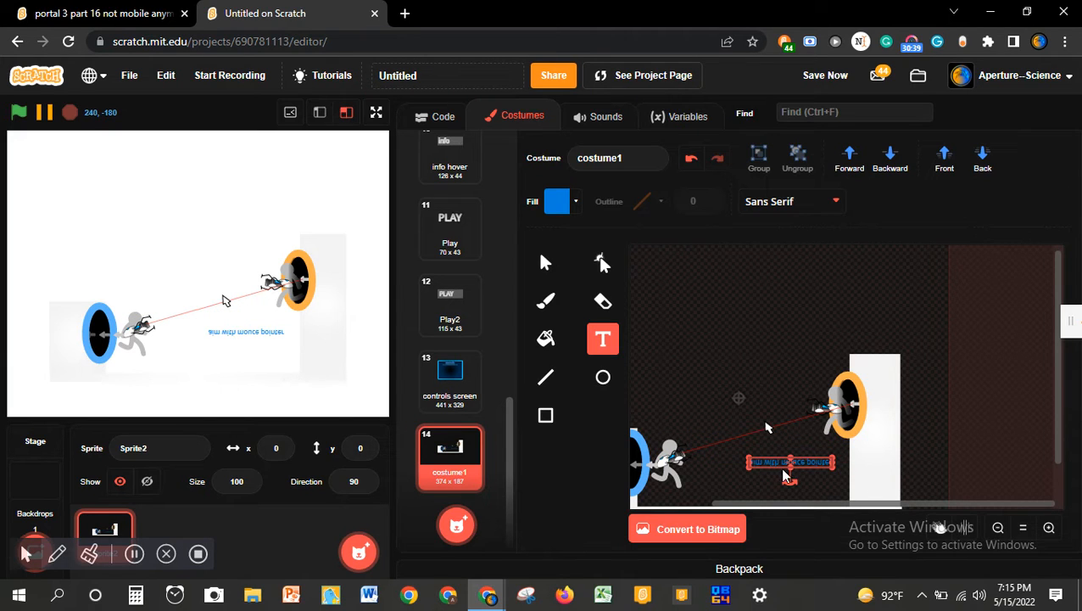
- Flip the upside-down caption vertically so it reads upright
click(1049, 527)
click(1049, 528)
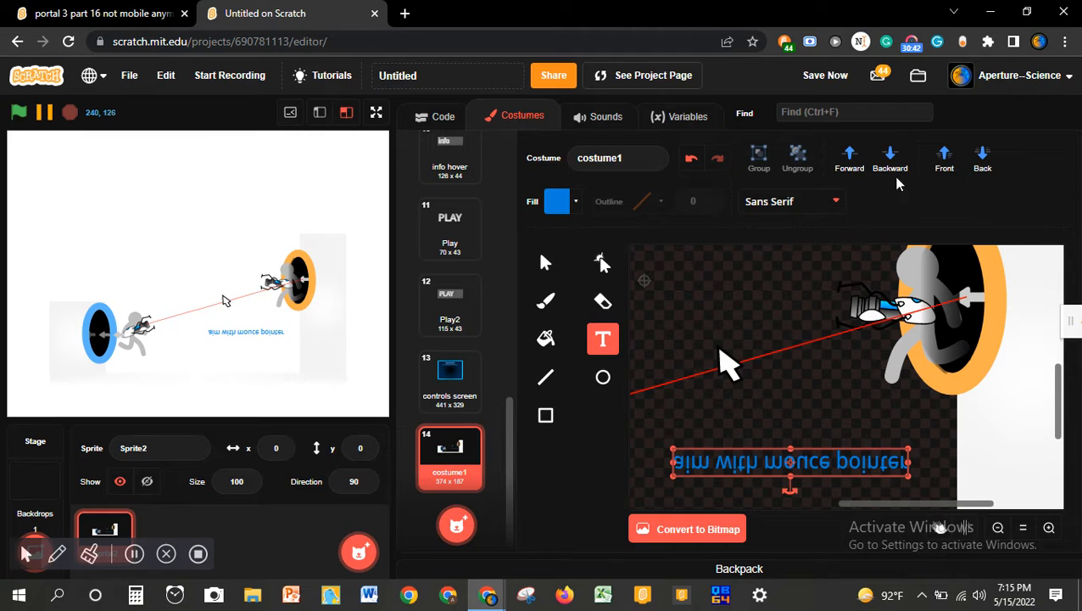
click(543, 268)
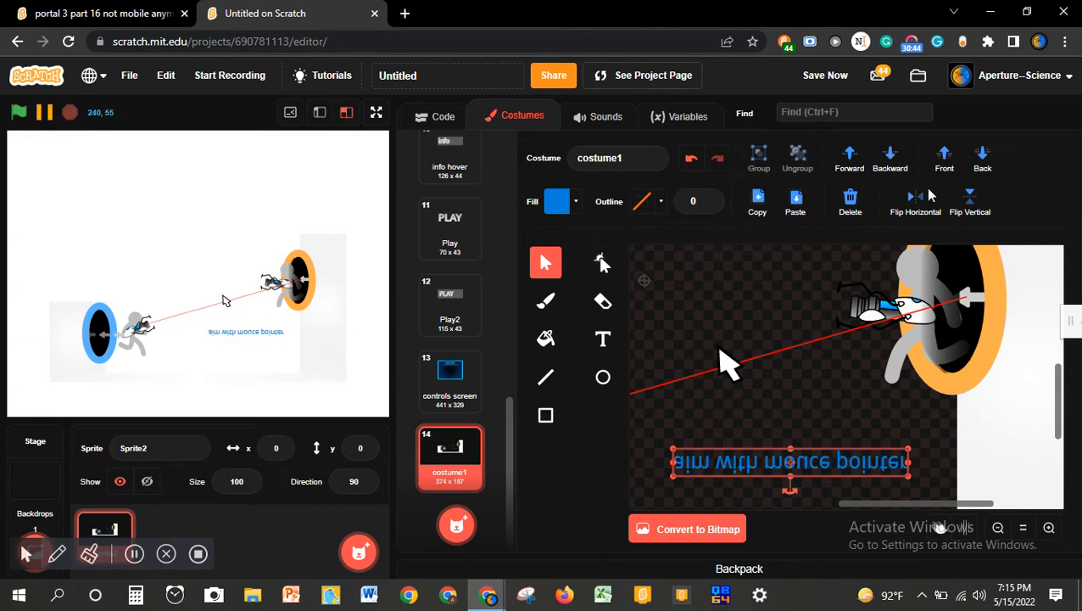
click(970, 202)
- Break the caption into two lines after "aim with" and move it up beneath the cursor arrow
click(801, 460)
double_click(806, 466)
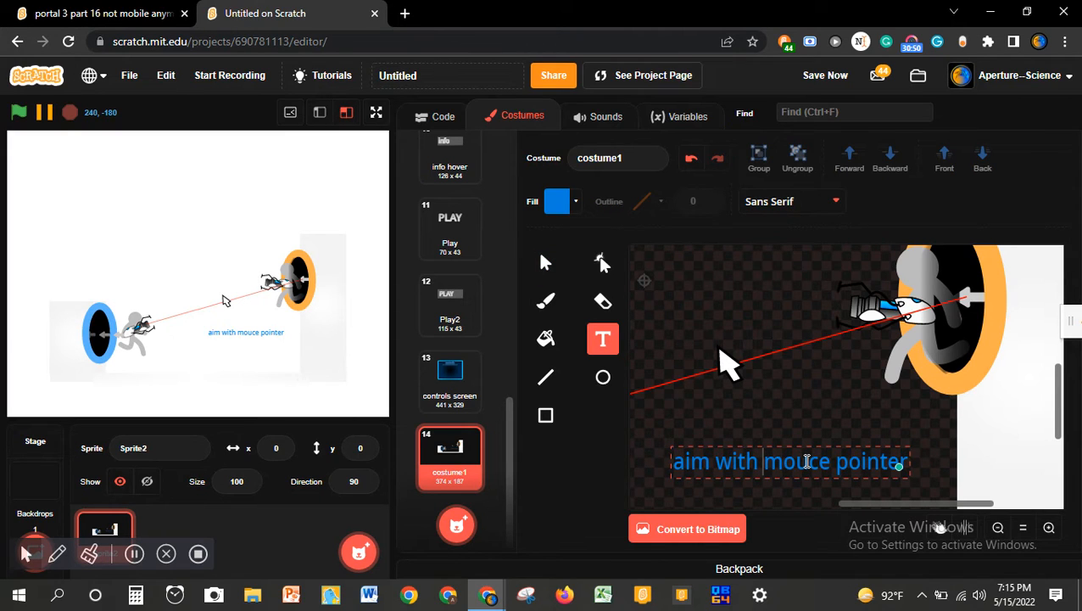
key(Return)
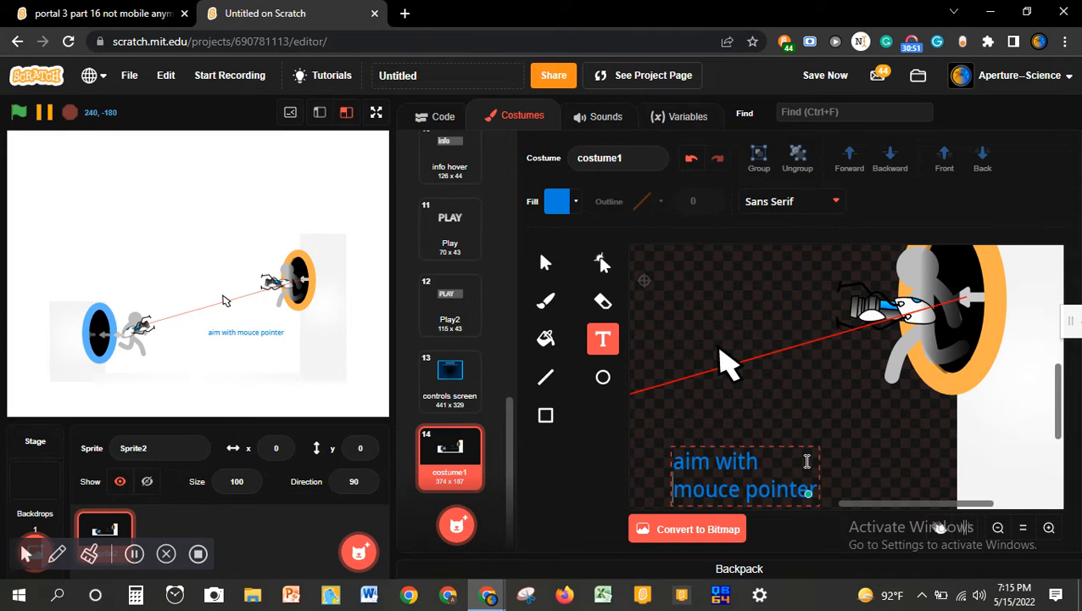
click(867, 465)
drag(744, 466, 731, 411)
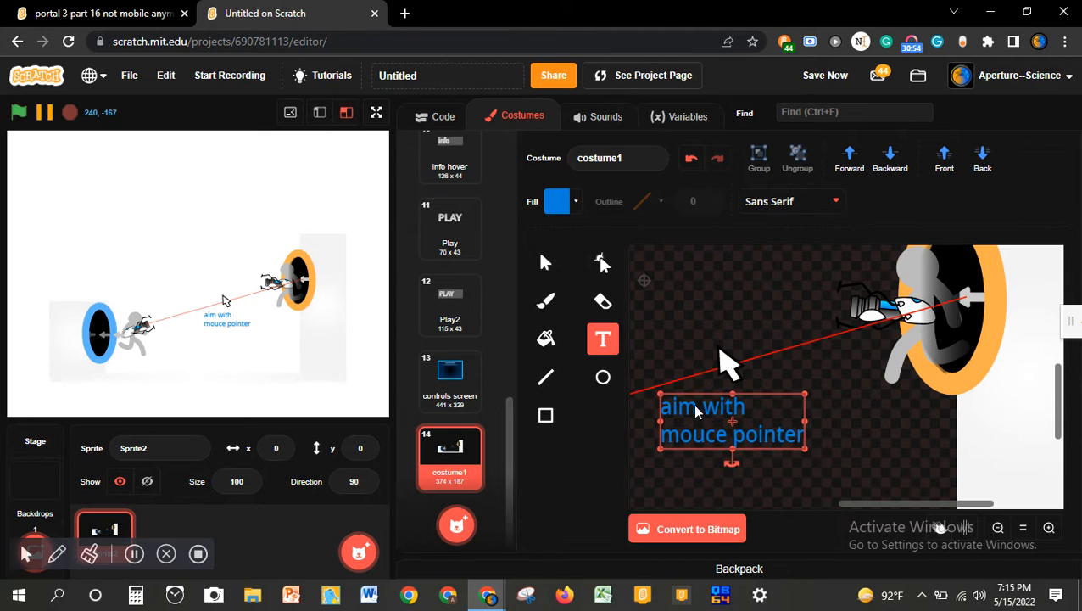
- Shrink the two-line caption, preview the stage full screen, and enlarge the caption again around its centre
drag(657, 388, 727, 406)
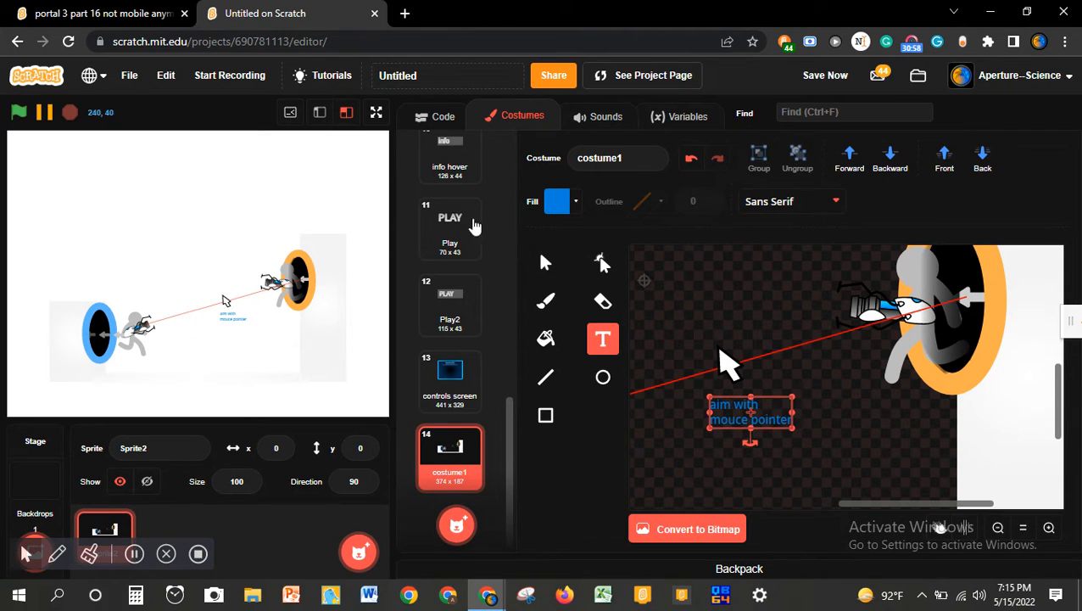
click(376, 115)
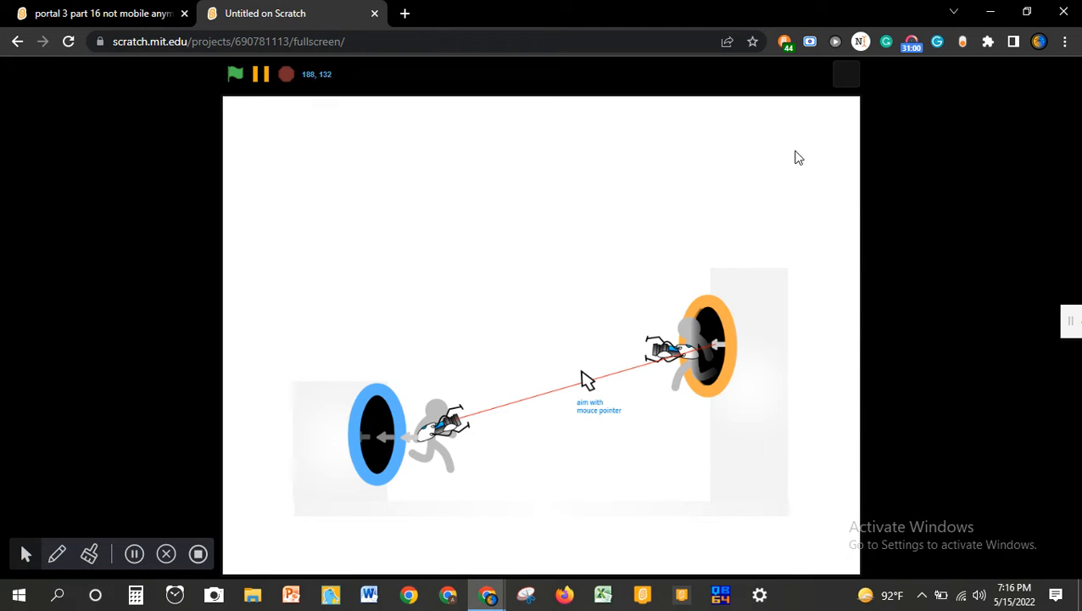
click(848, 74)
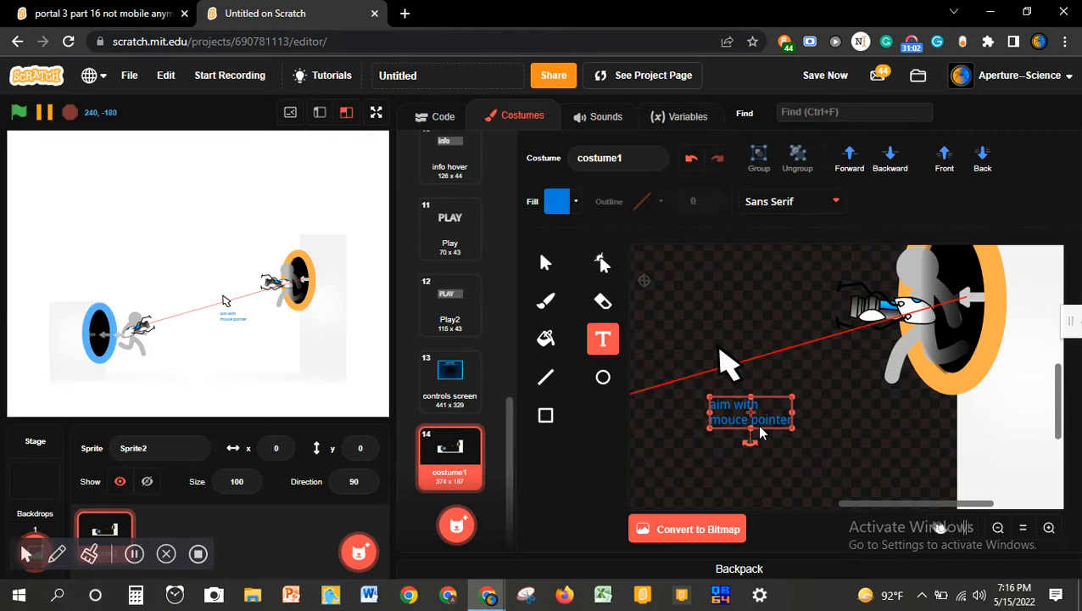
drag(789, 424, 829, 442)
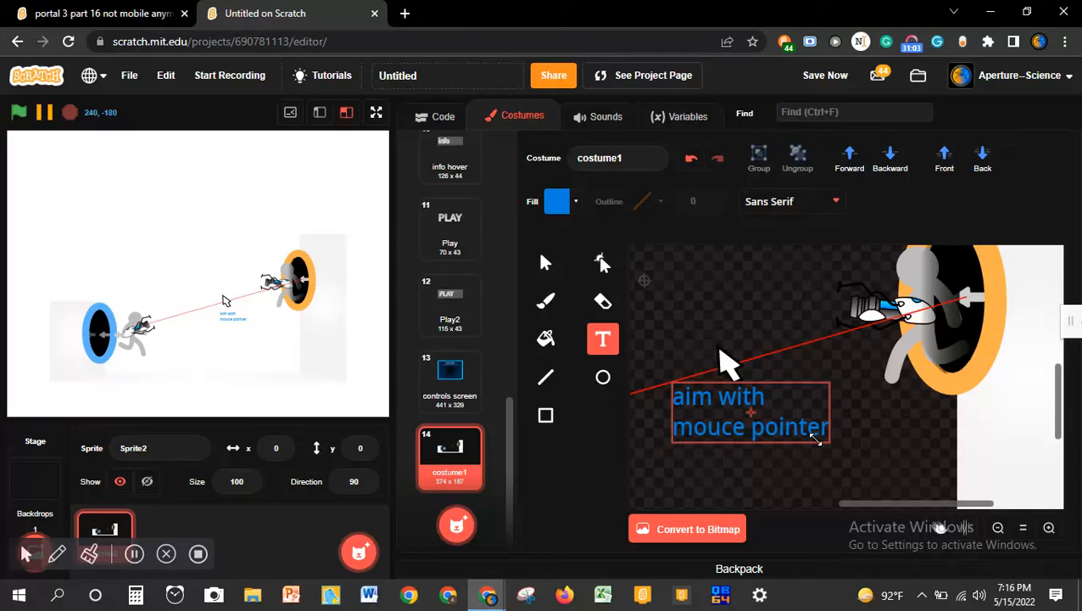
click(840, 404)
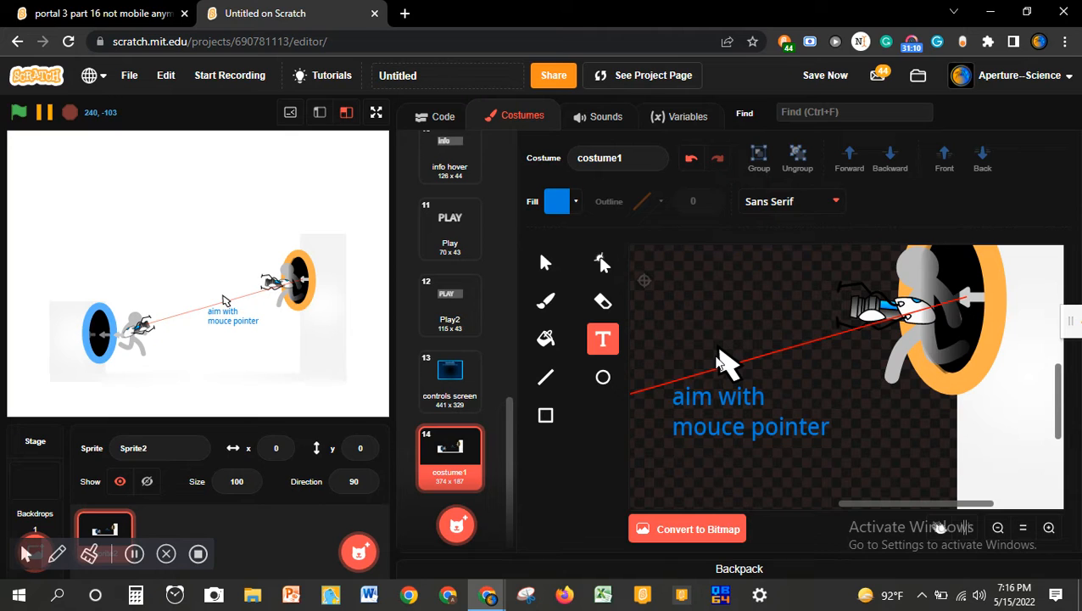
- Correct "mouce" to "mouse" in the caption and start a third line below "mouse pointer"
scroll(763, 433, down, 3)
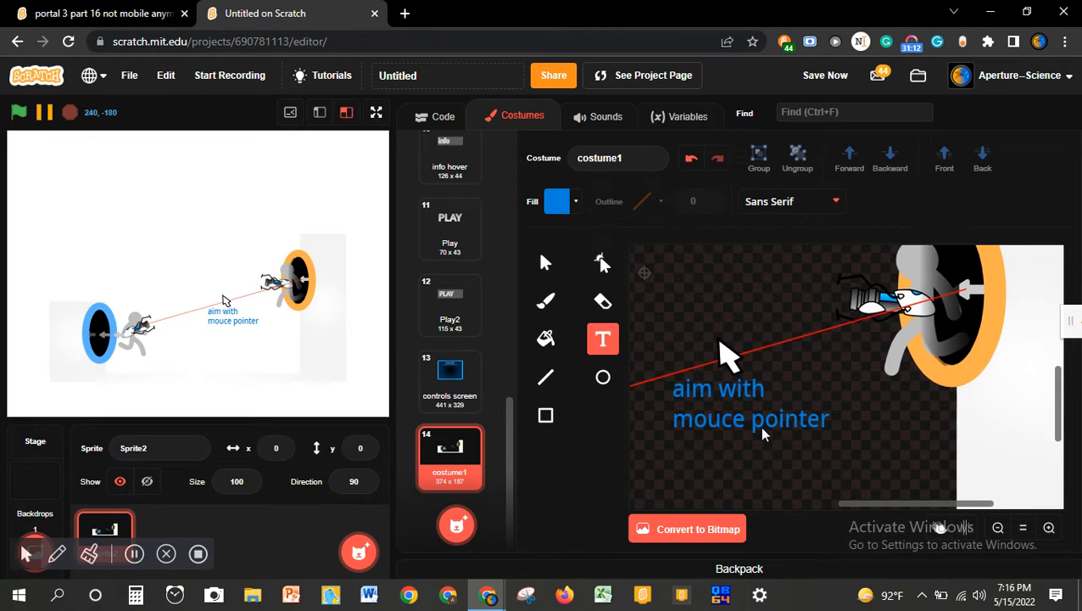
scroll(762, 433, up, 3)
scroll(763, 433, down, 1)
scroll(762, 434, down, 1)
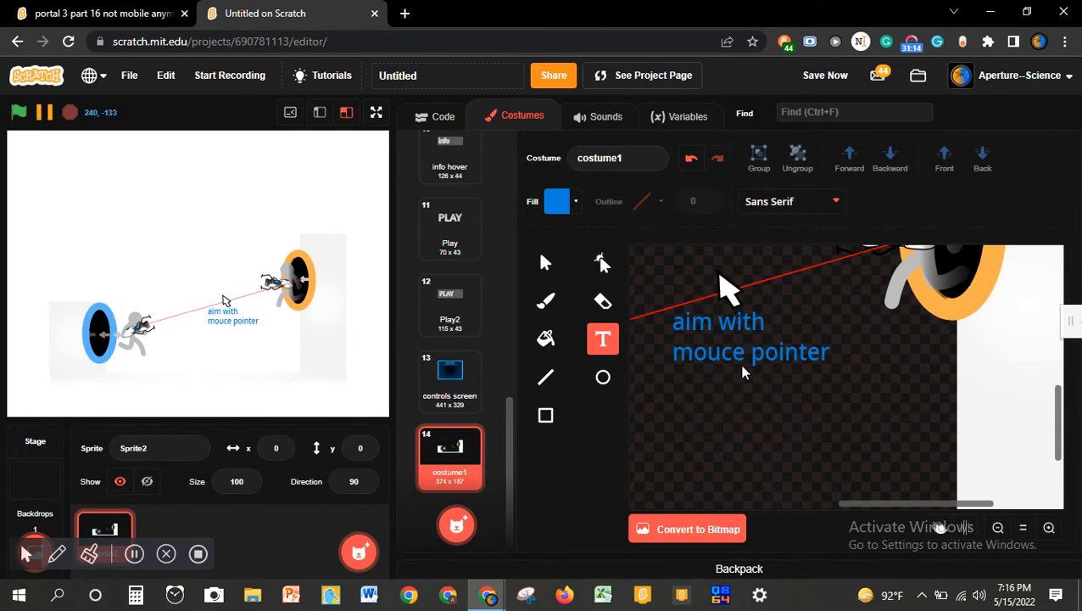
click(738, 358)
text(\)
key(BackSpace)
key(Return)
right_click(724, 363)
click(711, 403)
click(709, 401)
click(712, 397)
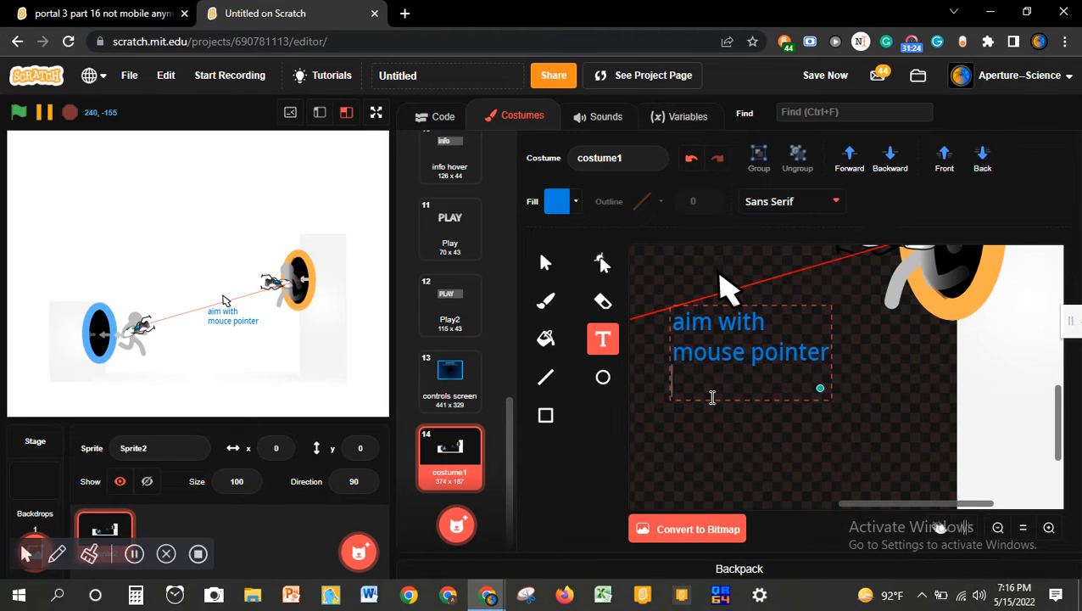
- Add "you can also grabe objects with mouce piointers" as the caption's third line
text(ou a)
key(BackSpace)
key(BackSpace)
text(you can also )
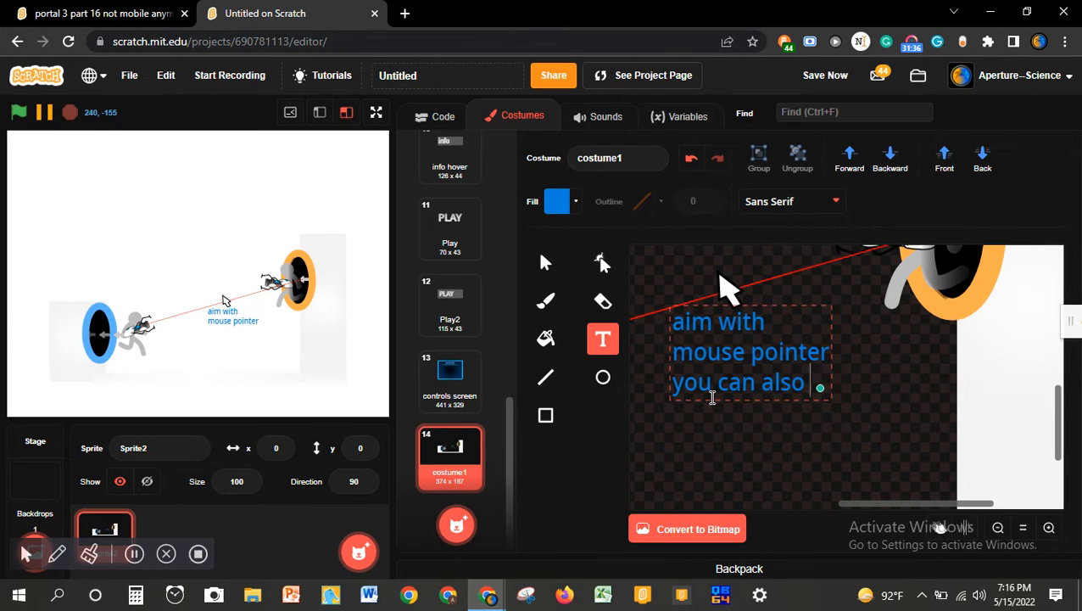
text(grabe ob)
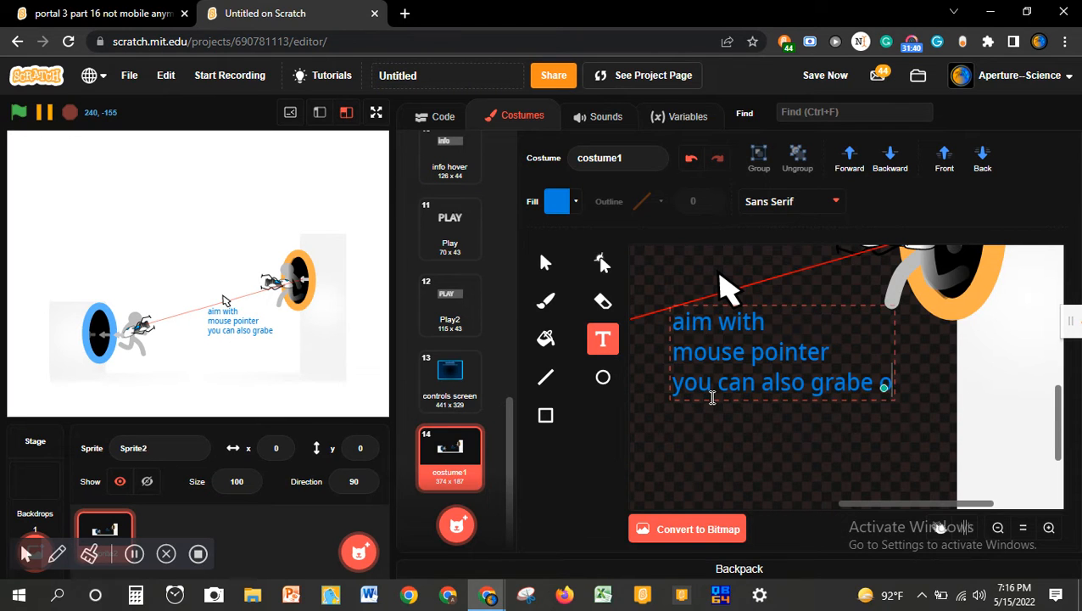
text(jec)
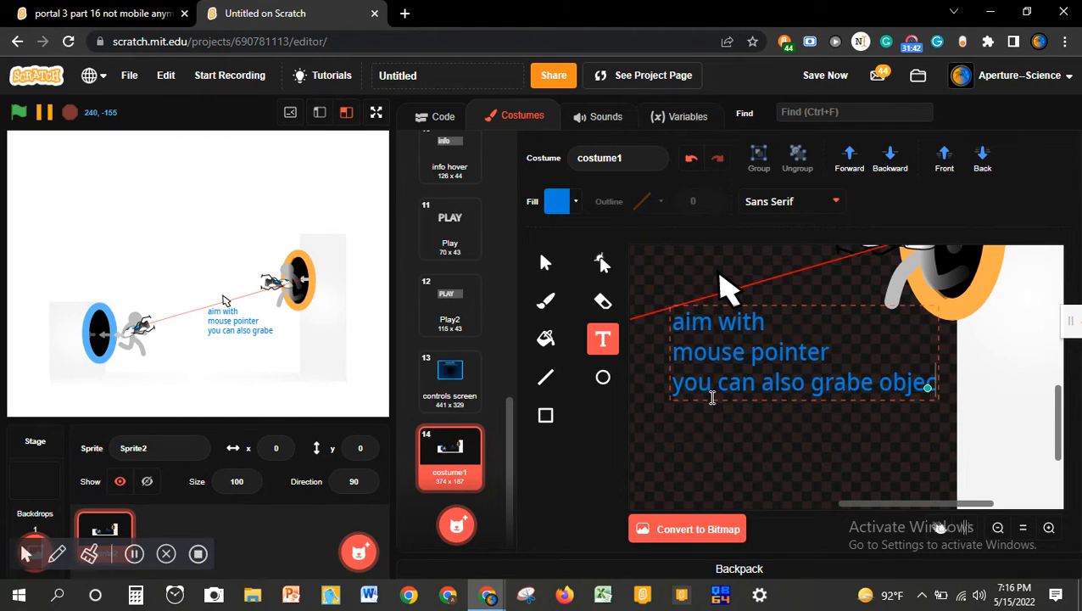
text(tes)
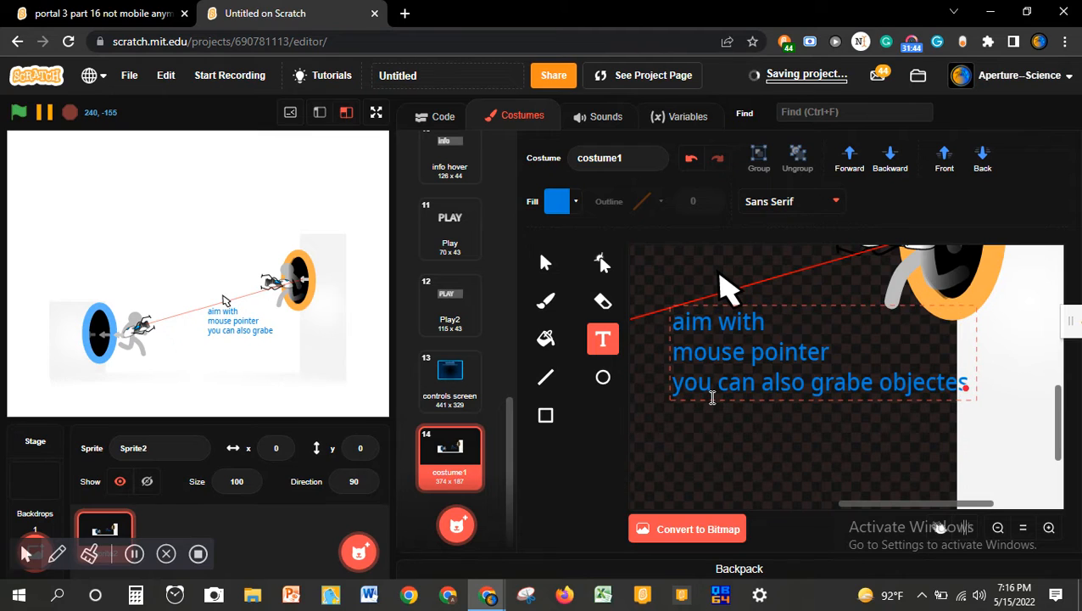
key(BackSpace)
key(BackSpace)
text(s with)
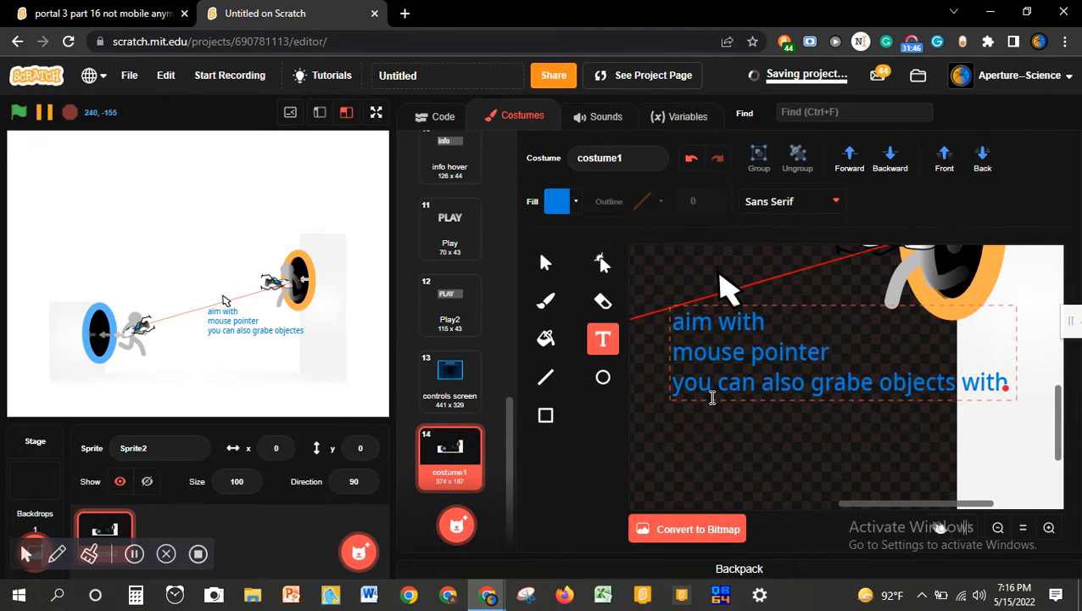
text( mou)
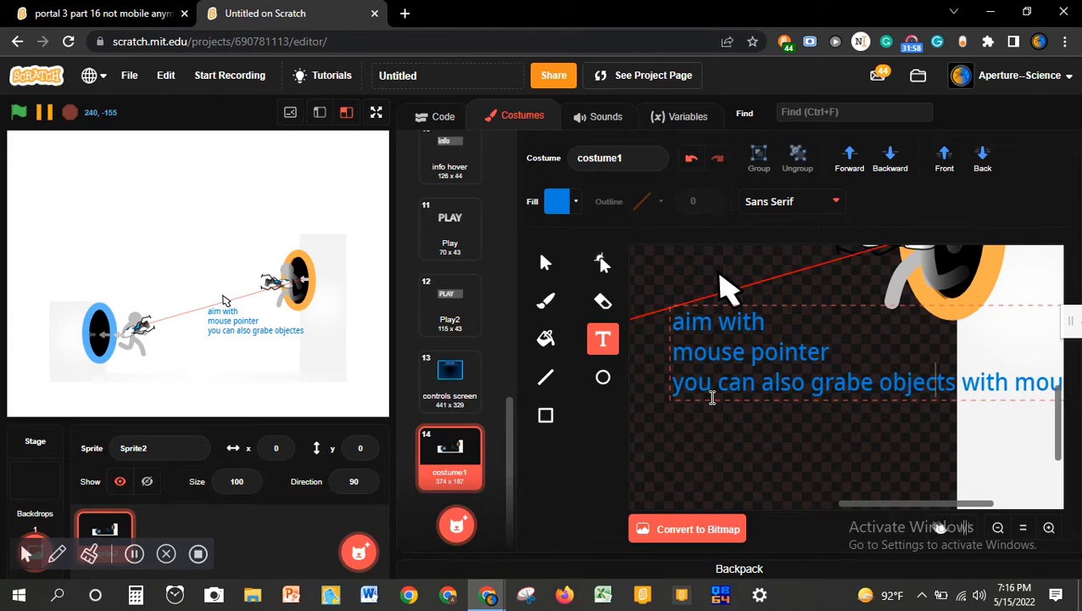
- Break the caption's third line before "objects" and again before "piointers", and correct "mouce" to "mouse"
double_click(883, 382)
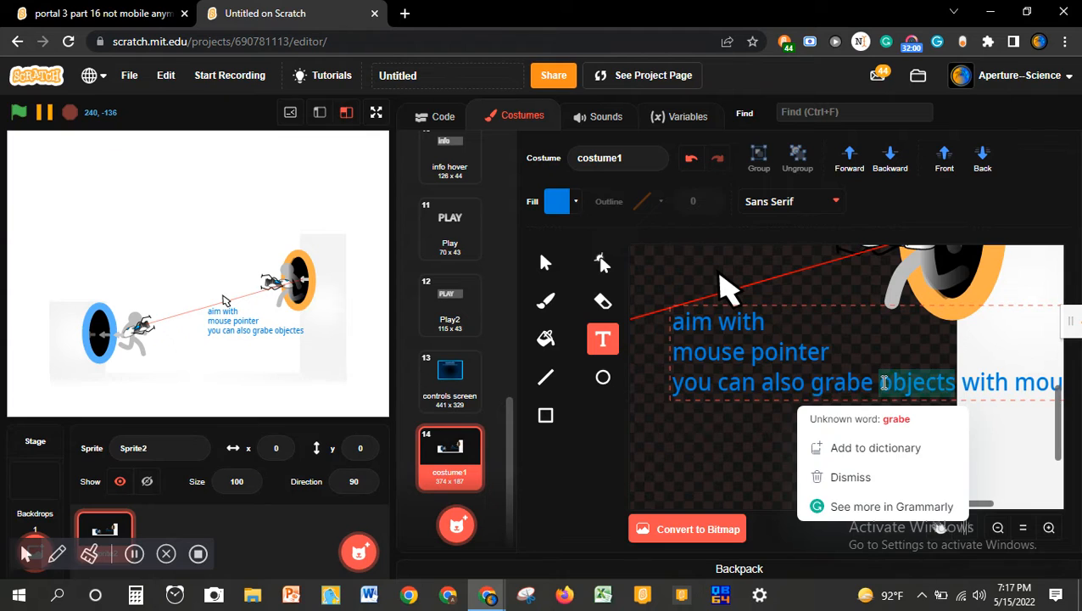
click(858, 382)
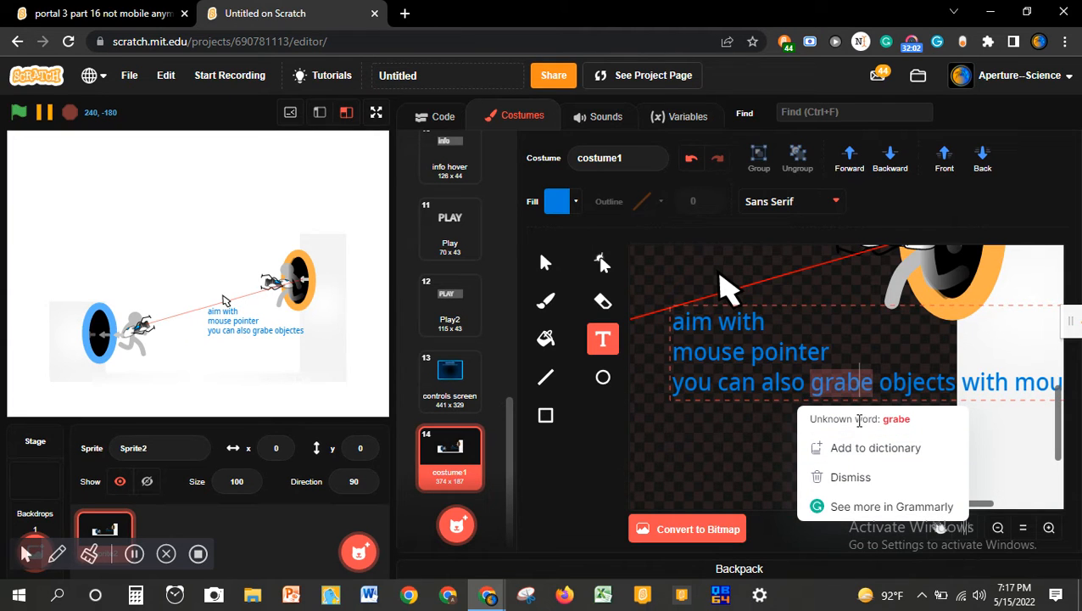
click(879, 383)
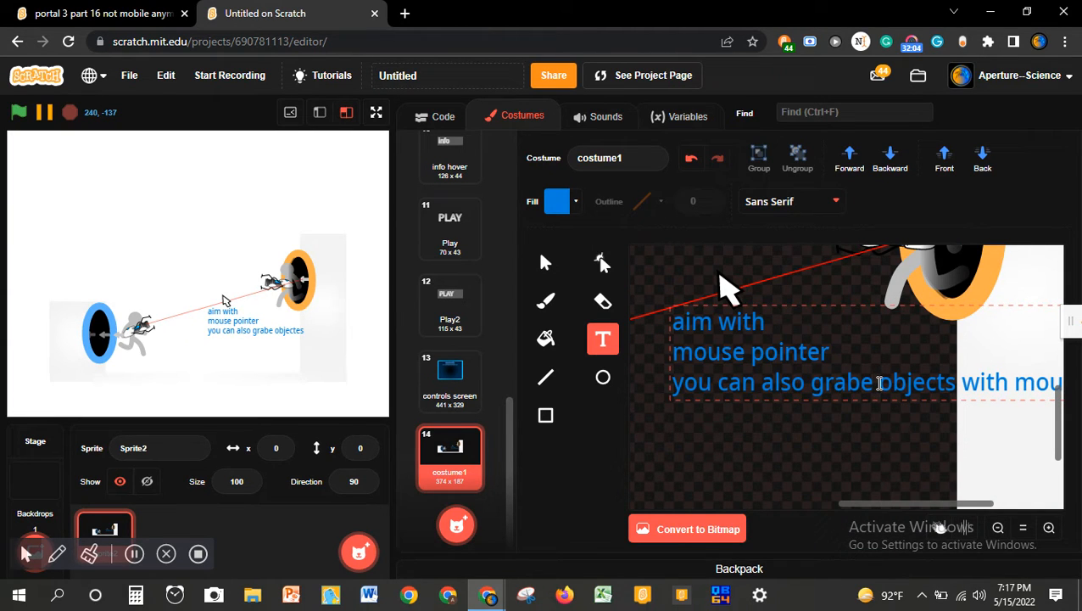
key(Return)
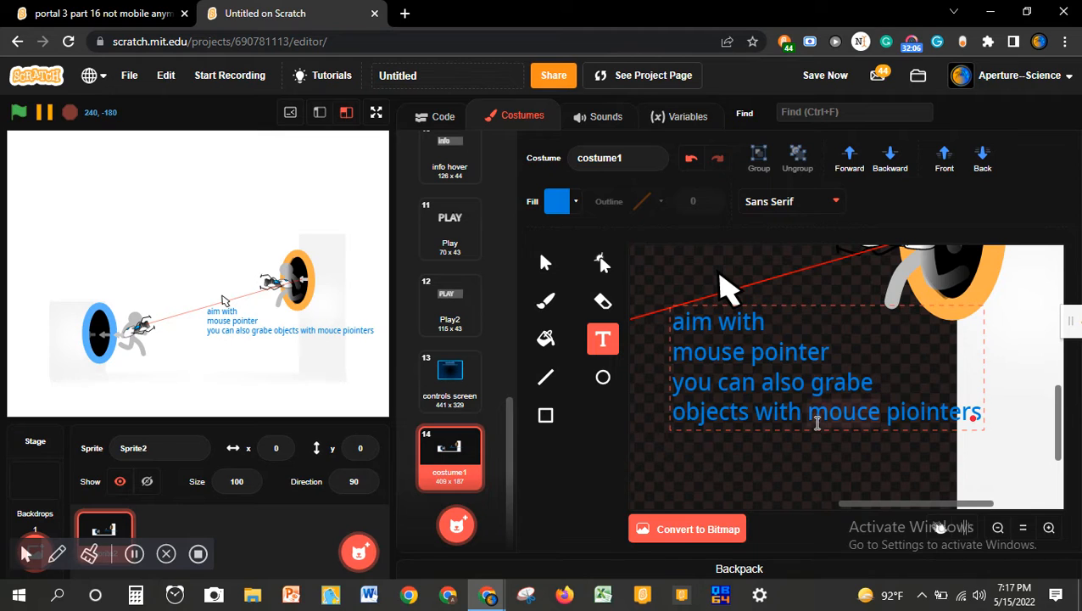
click(882, 410)
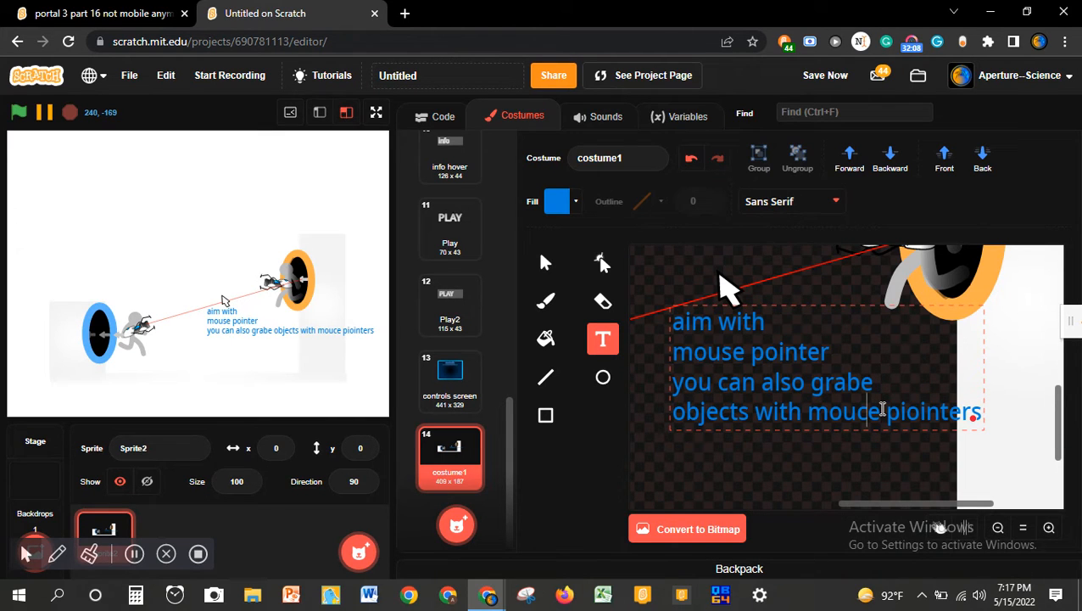
key(Return)
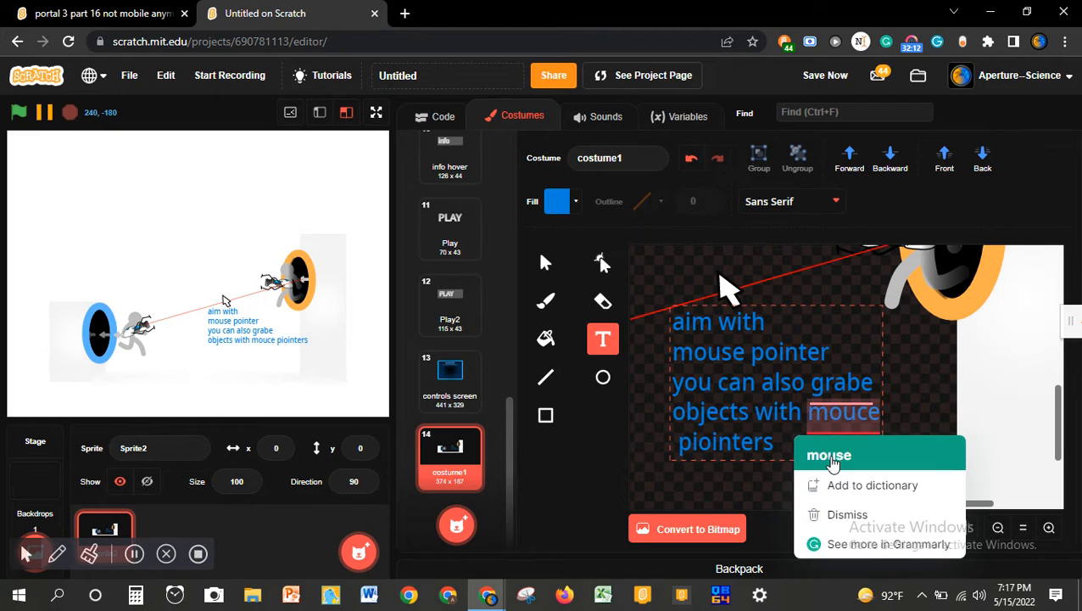
click(828, 454)
- Try to correct "piointers" to "pointers" in the caption's last line using the spelling suggestions
mouse_move(838, 382)
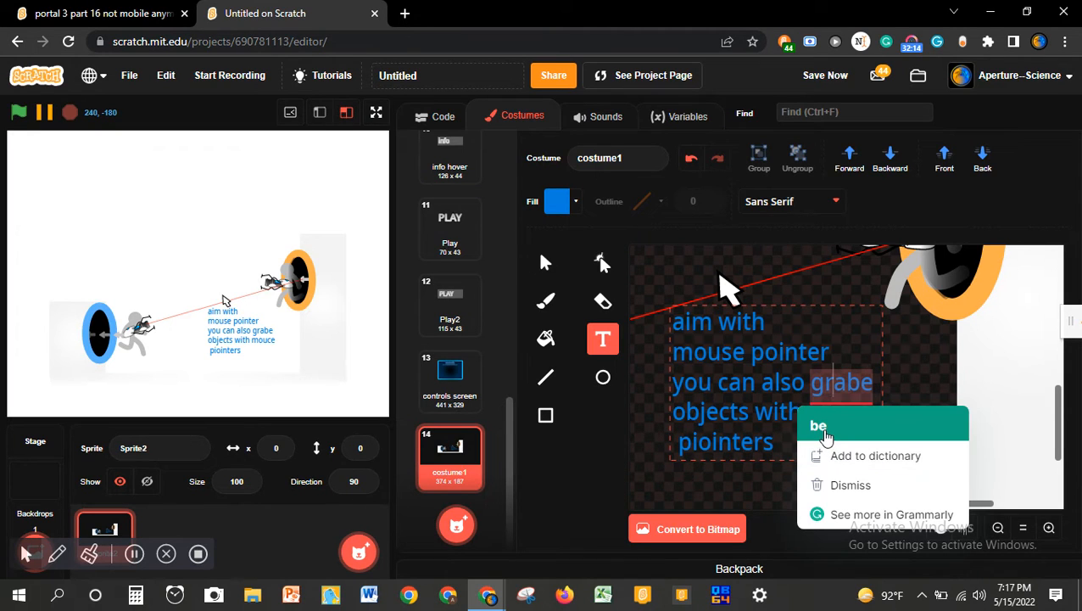
click(739, 441)
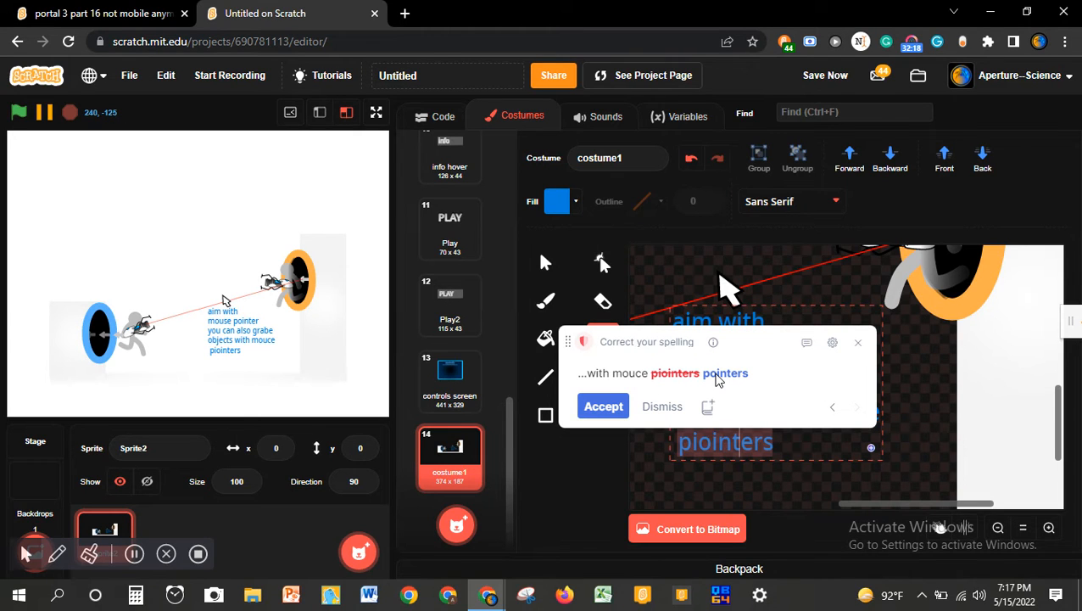
click(792, 435)
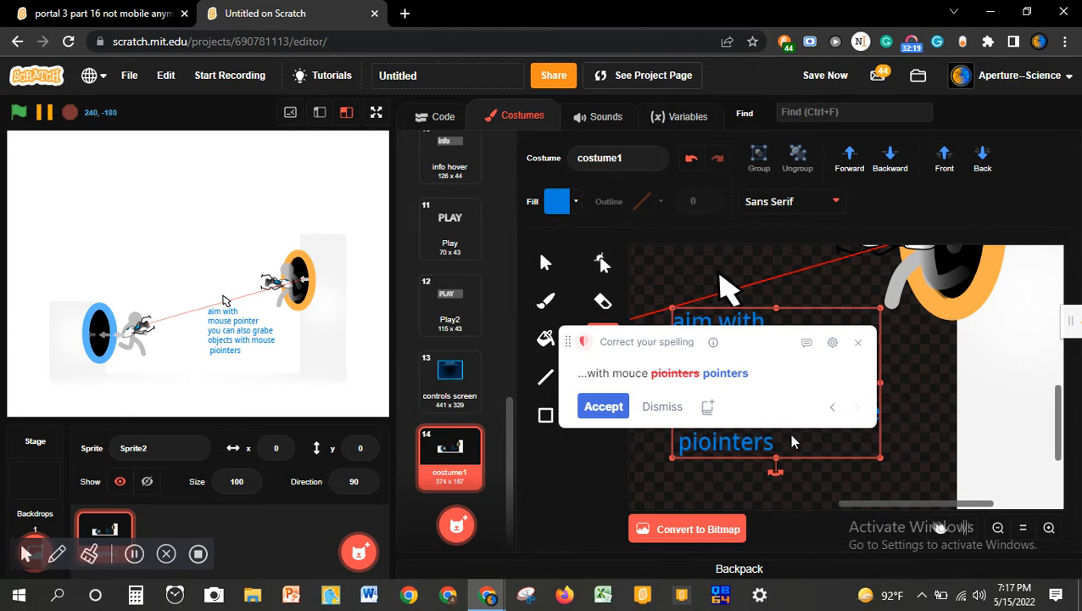
double_click(705, 452)
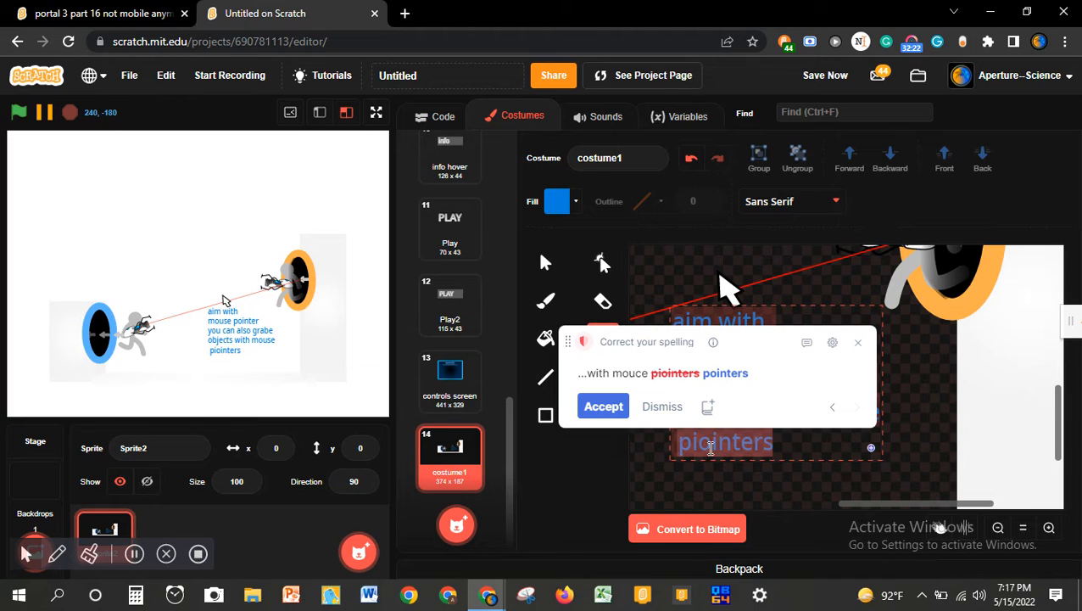
double_click(773, 446)
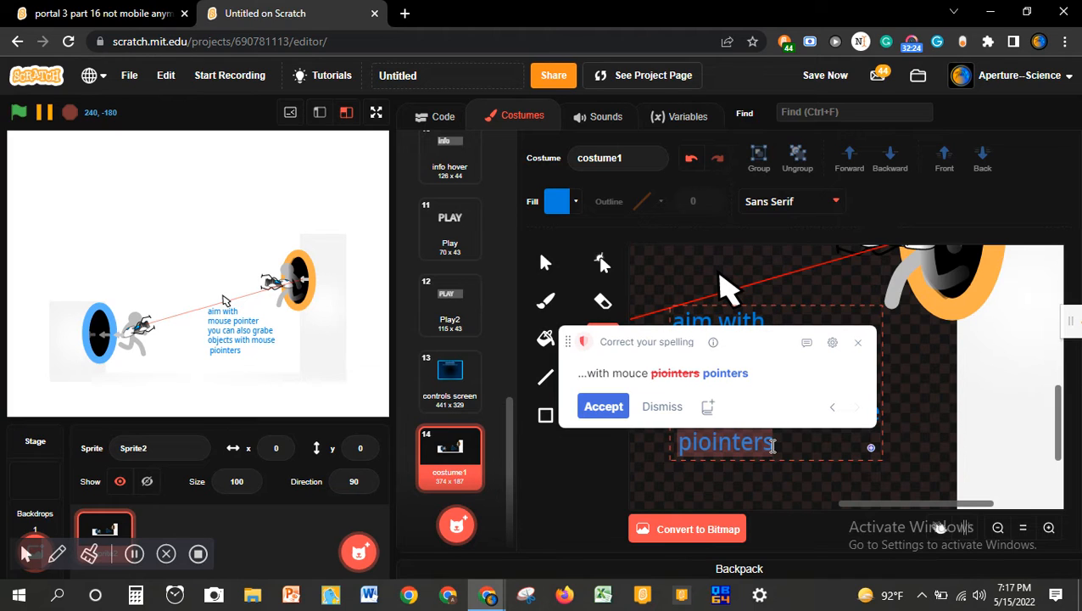
click(905, 453)
click(905, 453)
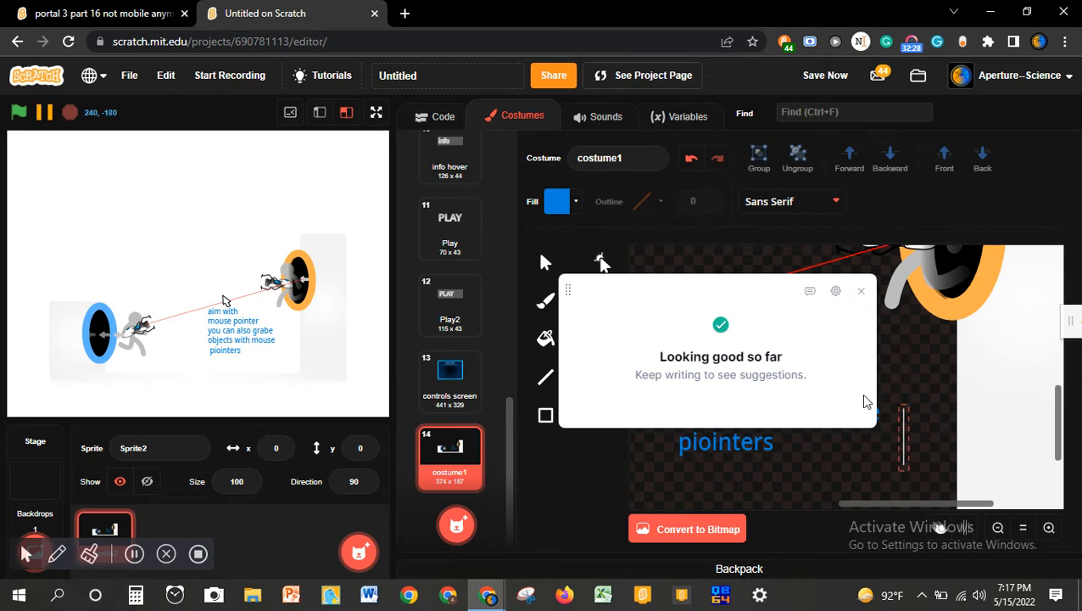
click(861, 290)
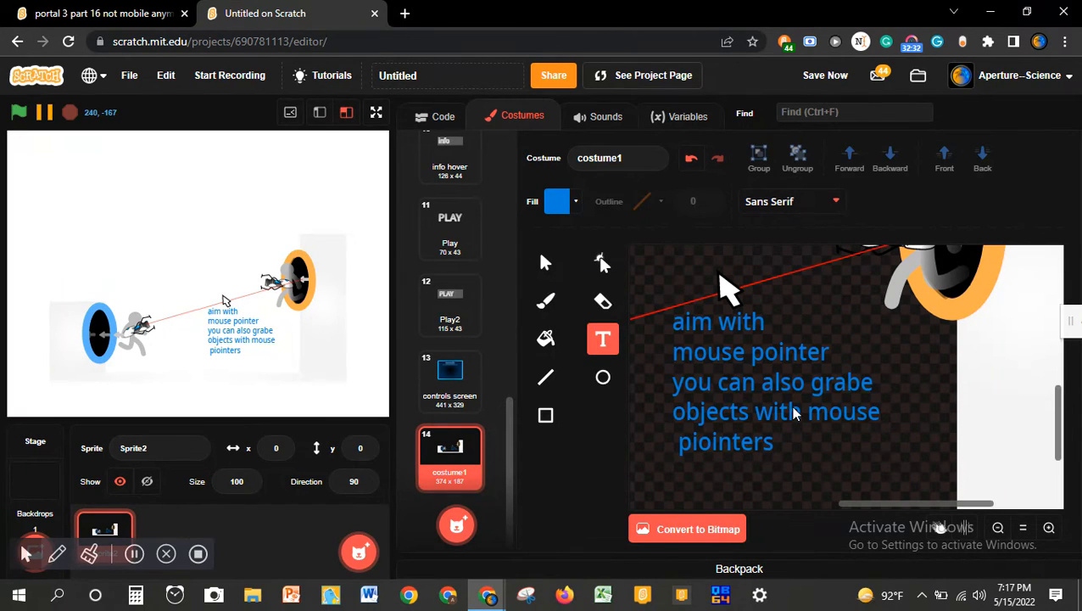
- Edit the caption's last word to "pionter" by removing the second "i" and the final "s", and finish text editing
click(757, 442)
key(Left)
key(Left)
key(Left)
key(BackSpace)
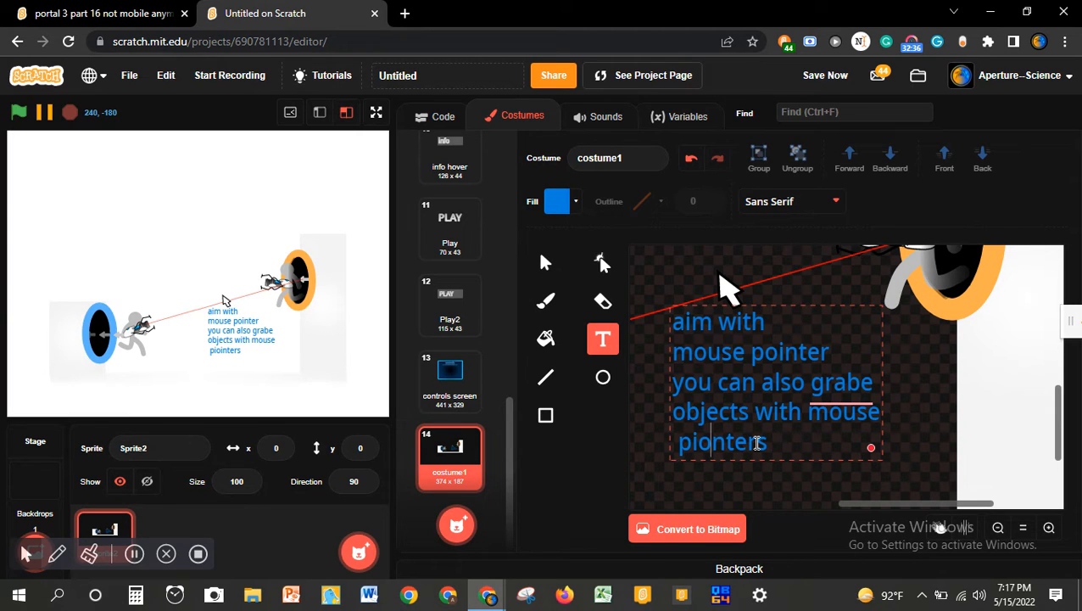
key(Right)
key(Right)
key(BackSpace)
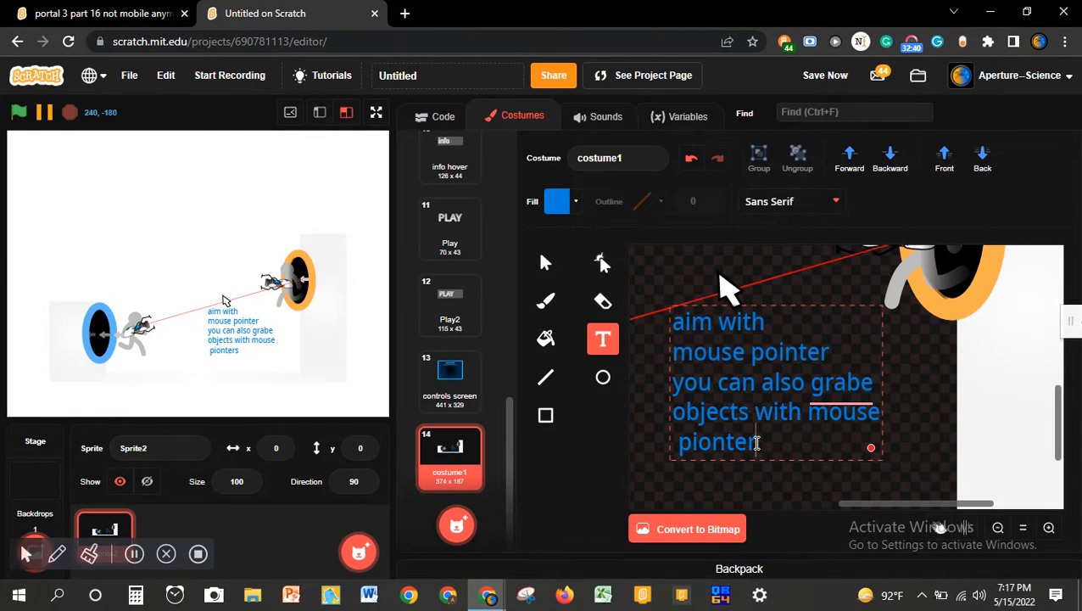
mouse_move(819, 406)
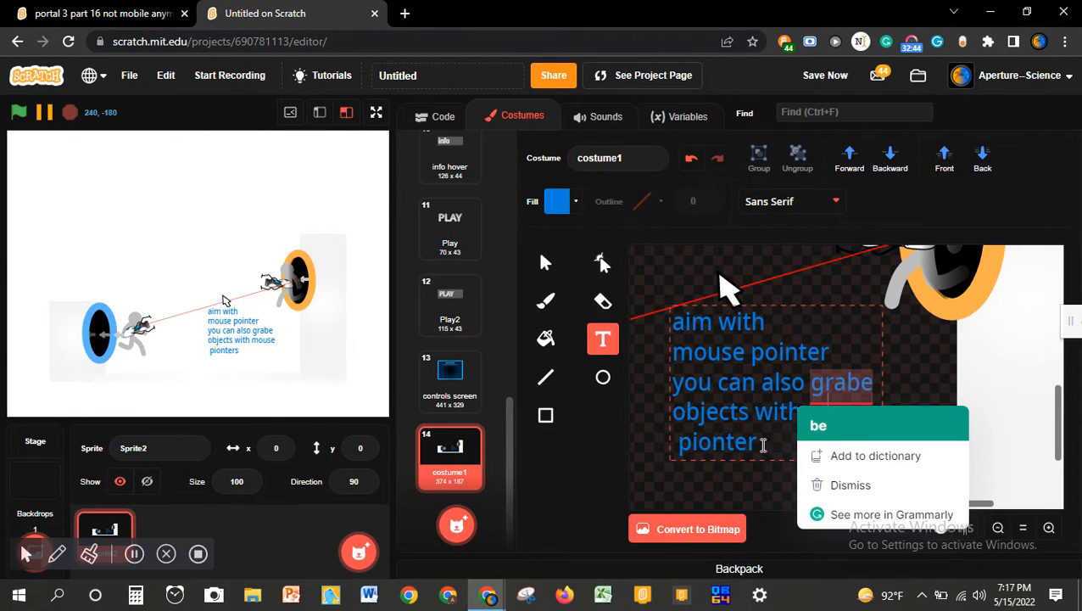
click(719, 481)
- Leave the Text tool for the Select tool and look over the whole portal illustration with its caption
scroll(719, 481, left, 5)
scroll(718, 486, right, 5)
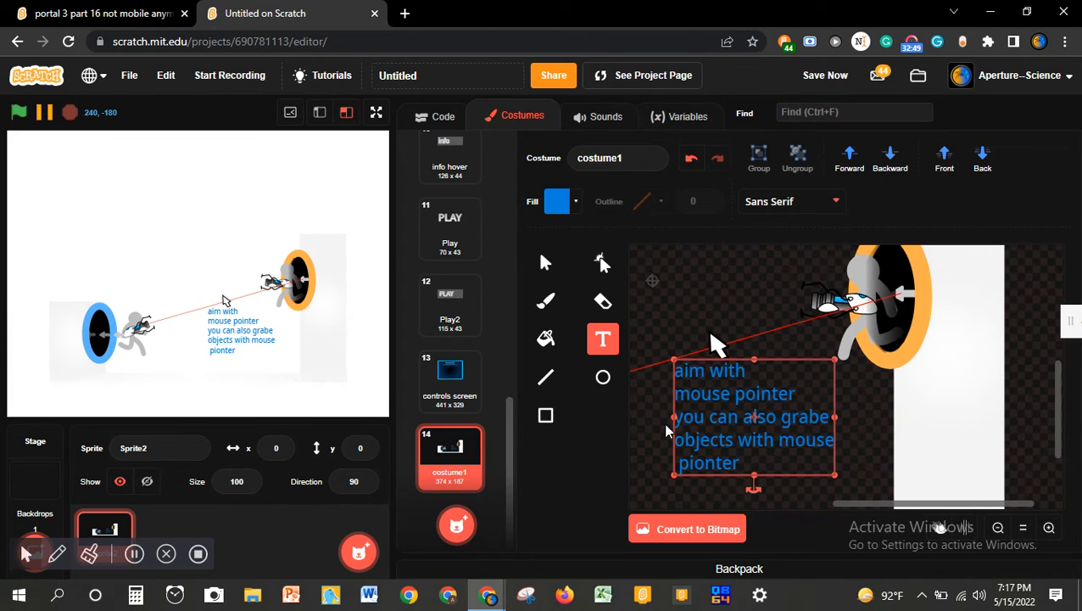
click(706, 279)
scroll(712, 344, down, 4)
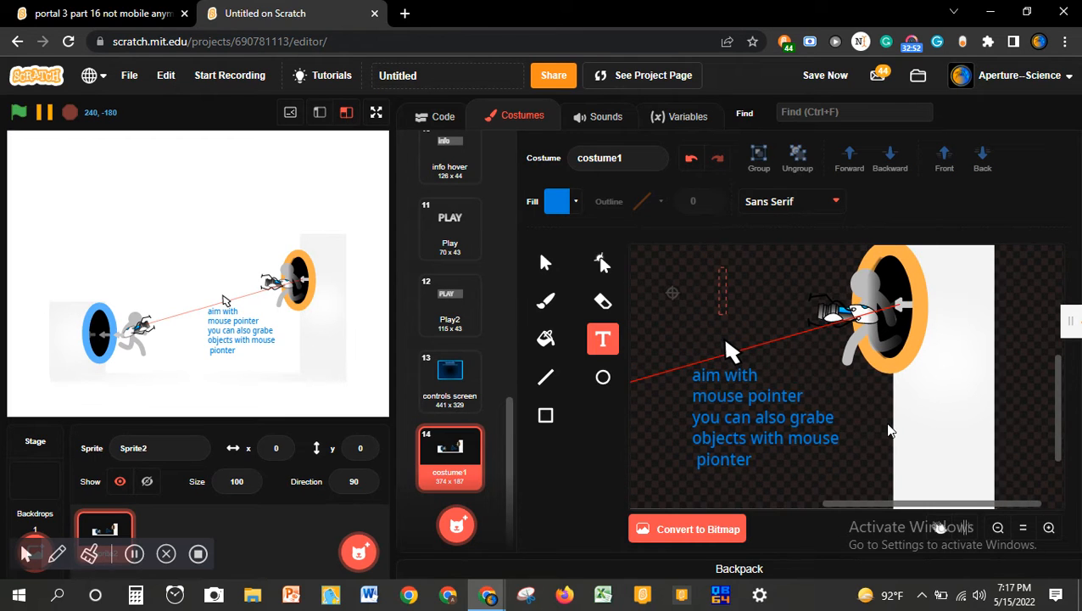
click(546, 262)
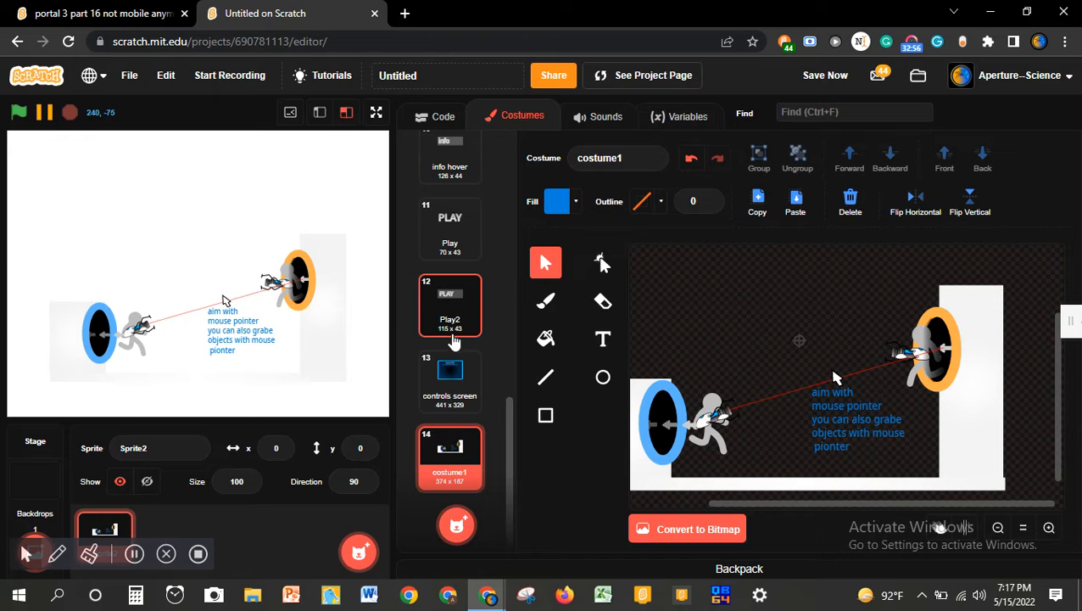
scroll(849, 381, up, 3)
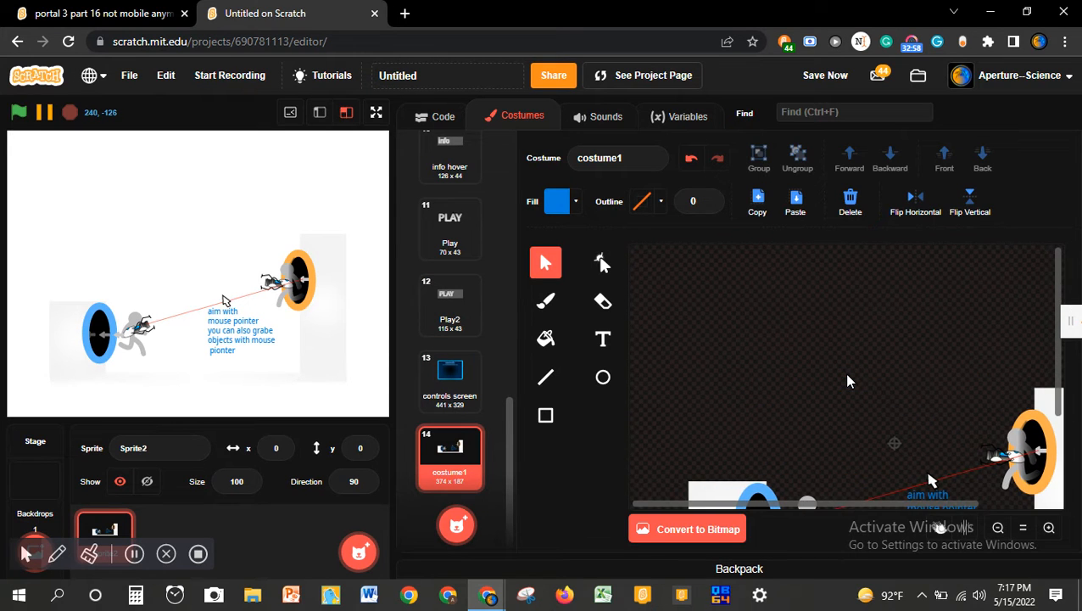
- Look through the sprites and controls costume in the "portal 3 part 16" project, checking back against the illustration in the Untitled project
click(5, 10)
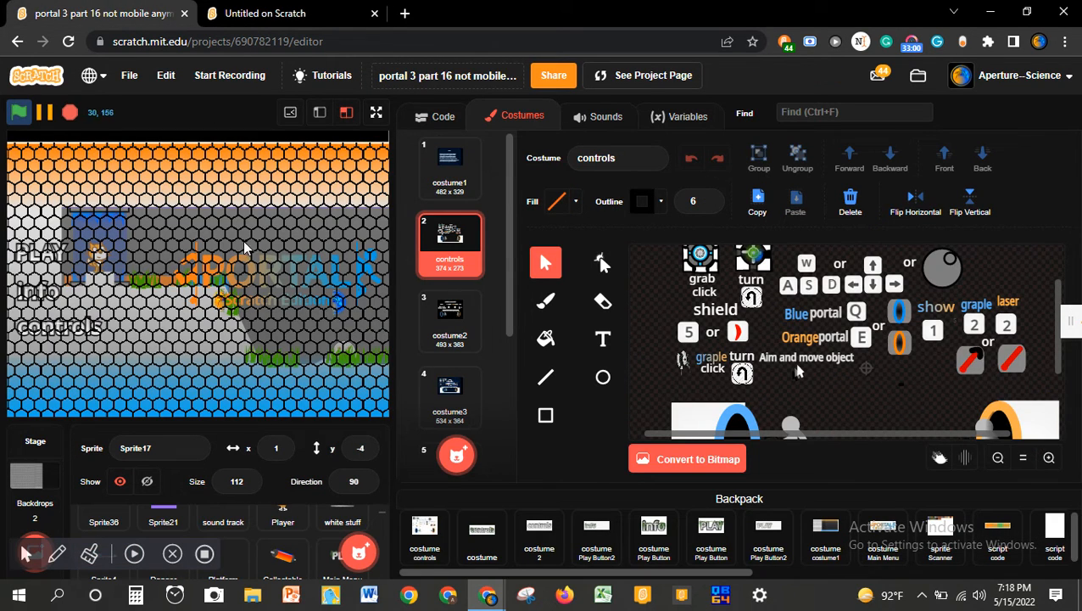
scroll(127, 530, up, 1)
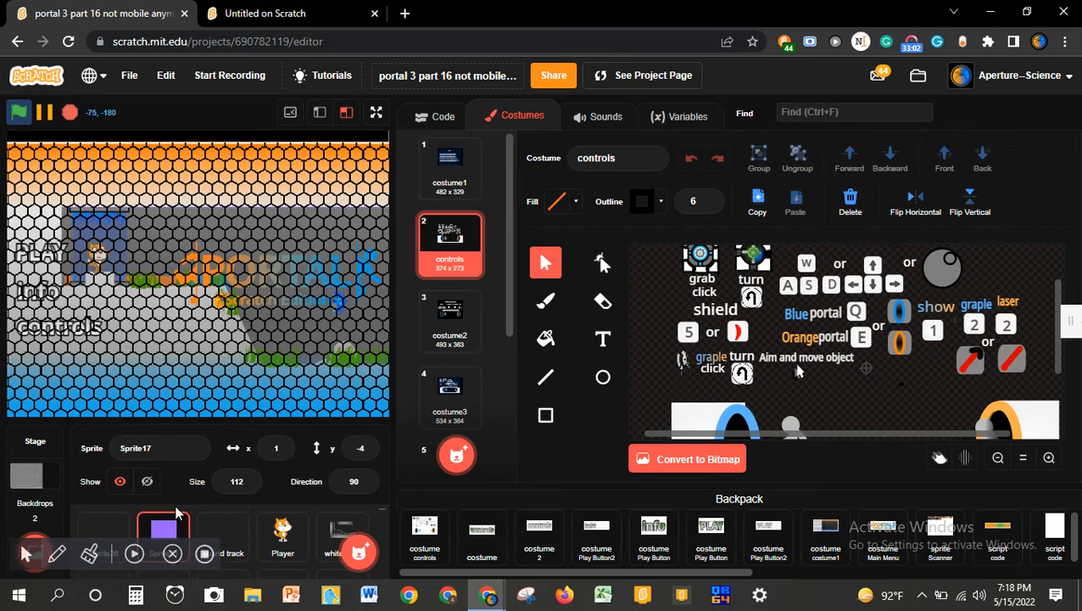
click(261, 11)
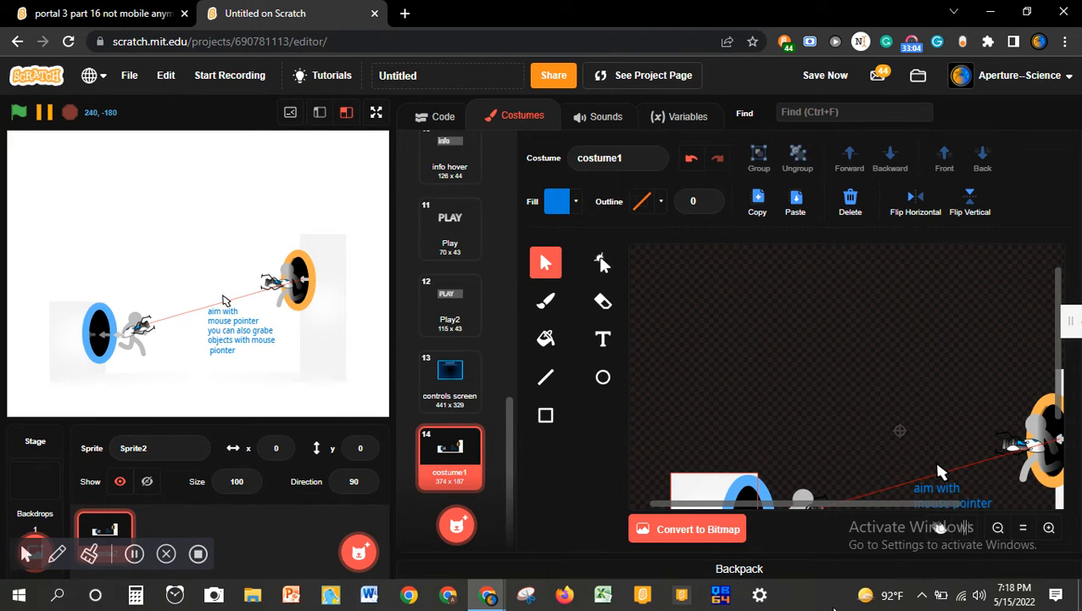
scroll(819, 494, down, 3)
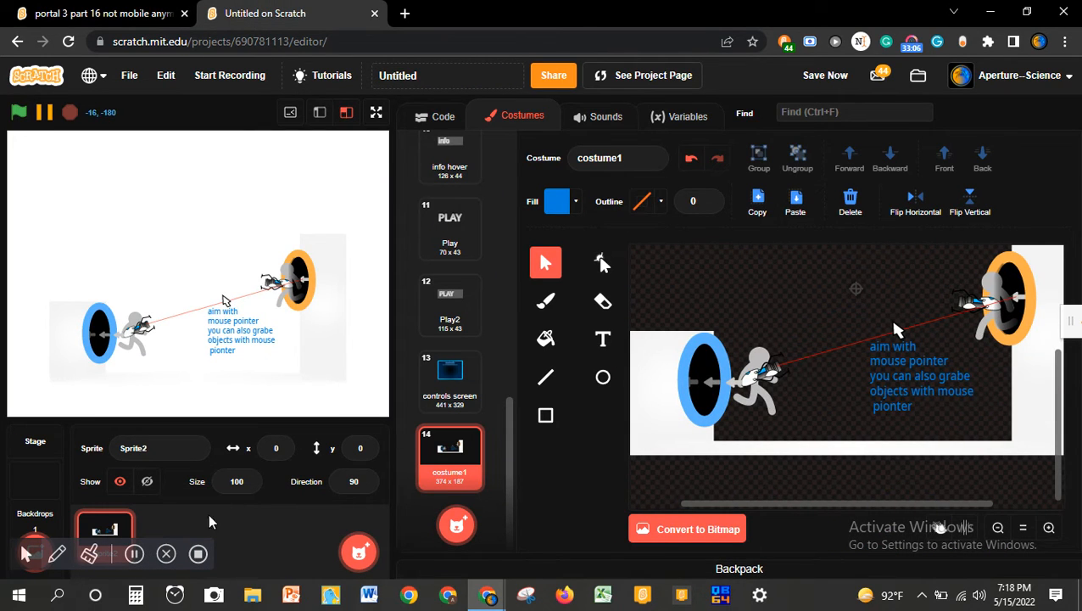
click(93, 13)
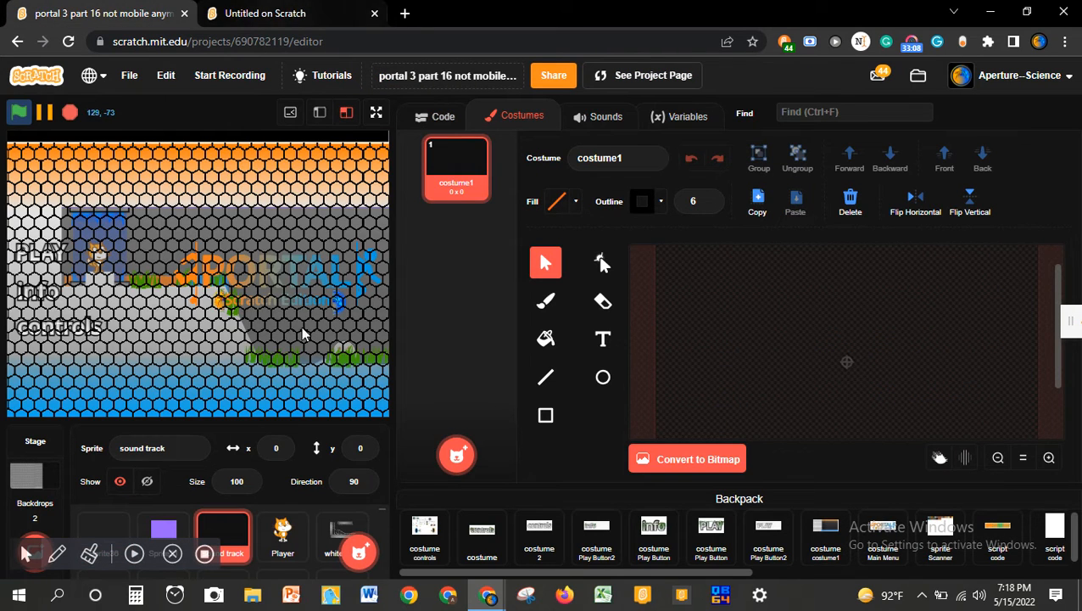